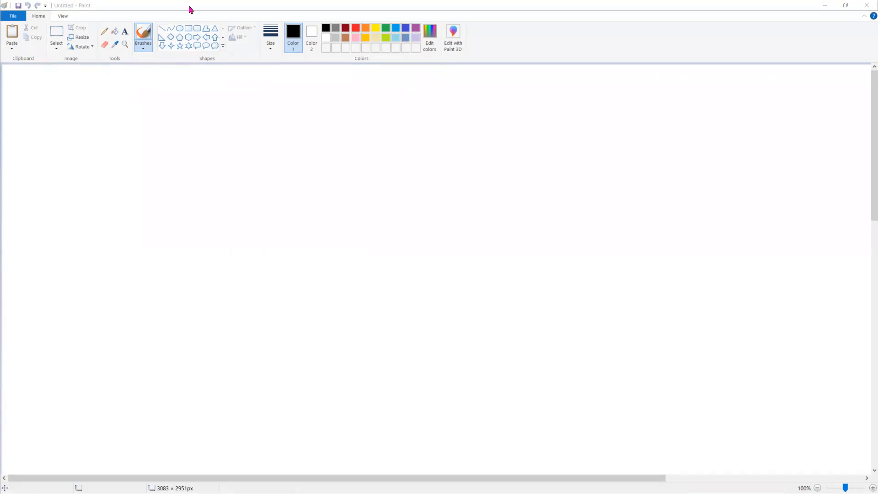
- Draw a large black box freehand on the canvas and handwrite the heading "Salesforce" above it
mouse_move(129, 137)
mouse_down()
mouse_move(203, 235)
mouse_move(211, 269)
mouse_up()
key(ctrl+z)
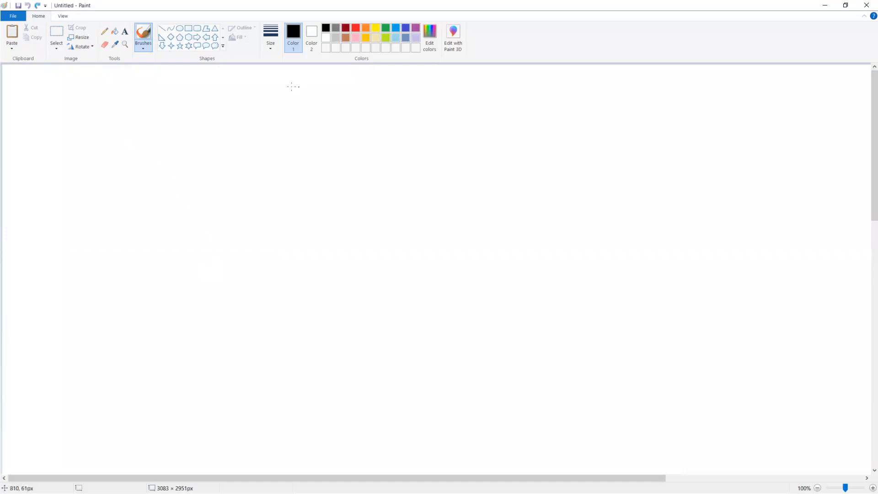
mouse_move(138, 129)
mouse_down()
mouse_move(329, 126)
mouse_move(351, 288)
mouse_move(143, 318)
mouse_move(128, 173)
mouse_move(137, 127)
mouse_up()
mouse_move(186, 104)
mouse_down()
mouse_move(201, 108)
mouse_move(174, 116)
mouse_move(230, 130)
mouse_up()
mouse_move(228, 98)
mouse_down()
mouse_move(231, 128)
mouse_move(250, 106)
mouse_move(257, 127)
mouse_move(270, 109)
mouse_move(264, 120)
mouse_move(294, 131)
mouse_move(313, 112)
mouse_up()
mouse_move(319, 104)
mouse_down()
mouse_move(334, 120)
mouse_move(343, 103)
mouse_move(350, 124)
mouse_up()
mouse_move(361, 120)
mouse_down()
mouse_move(369, 113)
mouse_move(397, 134)
mouse_up()
- Handwrite "User1" with 2, 3, 4 and 5 beneath it inside the box, and bracket the list with the label "Dev"
mouse_move(150, 156)
mouse_down()
mouse_move(170, 154)
mouse_move(196, 182)
mouse_move(236, 160)
mouse_move(243, 211)
mouse_move(266, 214)
mouse_move(261, 236)
mouse_move(244, 241)
mouse_move(263, 260)
mouse_move(254, 303)
mouse_up()
drag(268, 159, 275, 296)
mouse_move(295, 211)
mouse_down()
mouse_move(295, 232)
mouse_move(306, 221)
mouse_move(296, 225)
mouse_move(335, 220)
mouse_move(309, 207)
mouse_move(295, 230)
mouse_up()
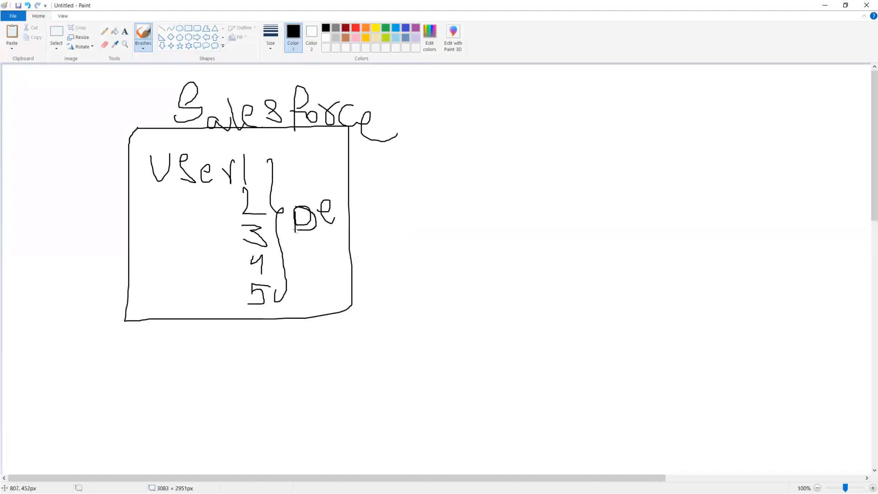
drag(337, 203, 350, 198)
- In dark red, outline user 3 and draw a connector from it to the handwritten word "med" outside the Salesforce box
click(349, 30)
mouse_move(187, 251)
mouse_down()
mouse_move(251, 252)
mouse_move(272, 238)
mouse_move(257, 212)
mouse_move(192, 212)
mouse_move(190, 262)
mouse_up()
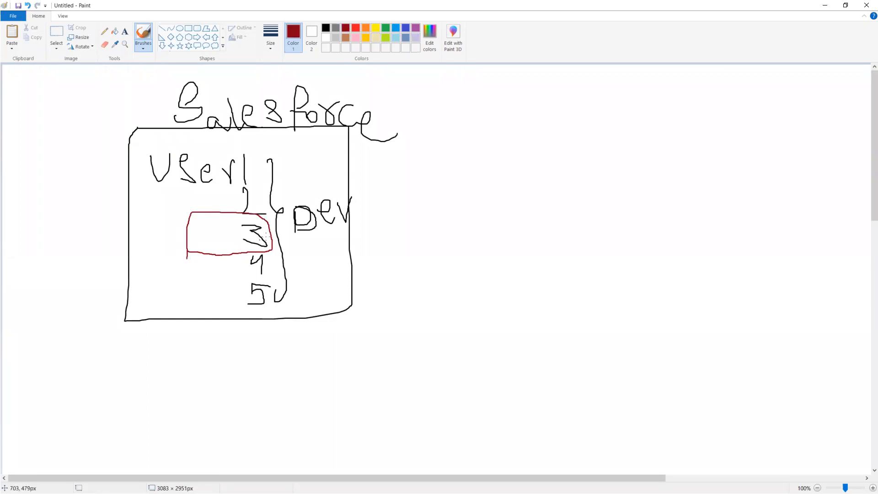
mouse_move(271, 236)
mouse_down()
mouse_move(380, 237)
mouse_move(389, 221)
mouse_move(405, 224)
mouse_move(417, 214)
mouse_move(423, 232)
mouse_move(425, 210)
mouse_move(453, 230)
mouse_move(469, 229)
mouse_move(461, 197)
mouse_move(489, 231)
mouse_up()
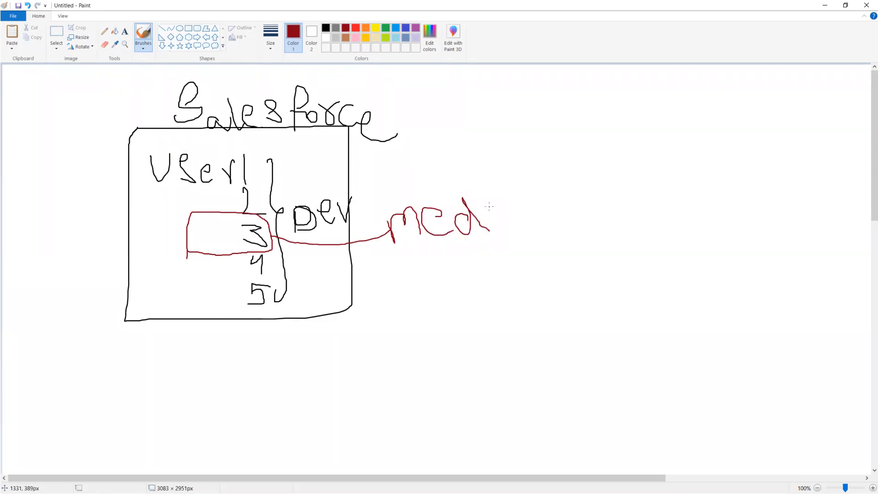
mouse_move(480, 212)
mouse_down()
mouse_move(491, 209)
mouse_move(509, 226)
mouse_up()
mouse_move(527, 191)
mouse_down()
mouse_move(519, 191)
mouse_move(538, 220)
mouse_up()
drag(481, 193, 502, 229)
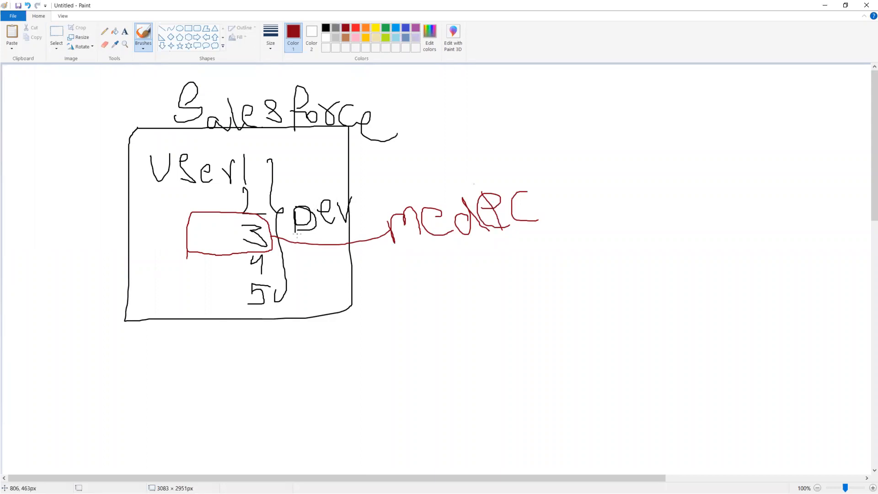
click(57, 32)
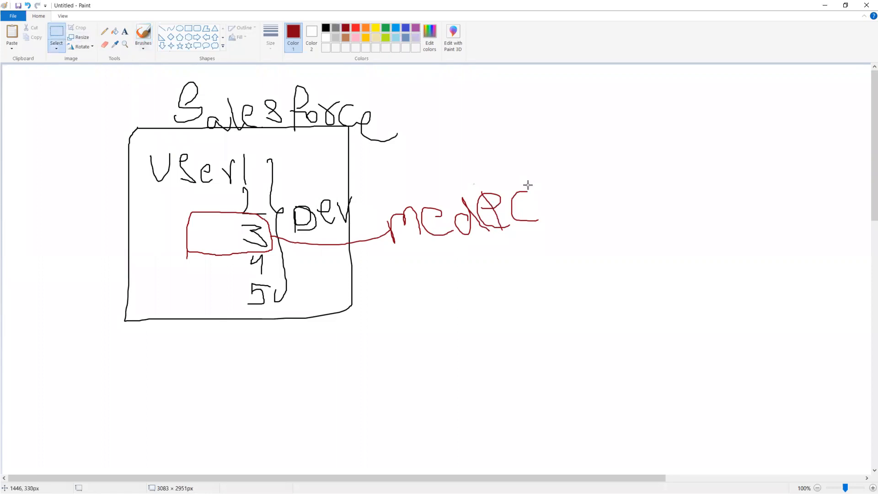
drag(465, 173, 563, 240)
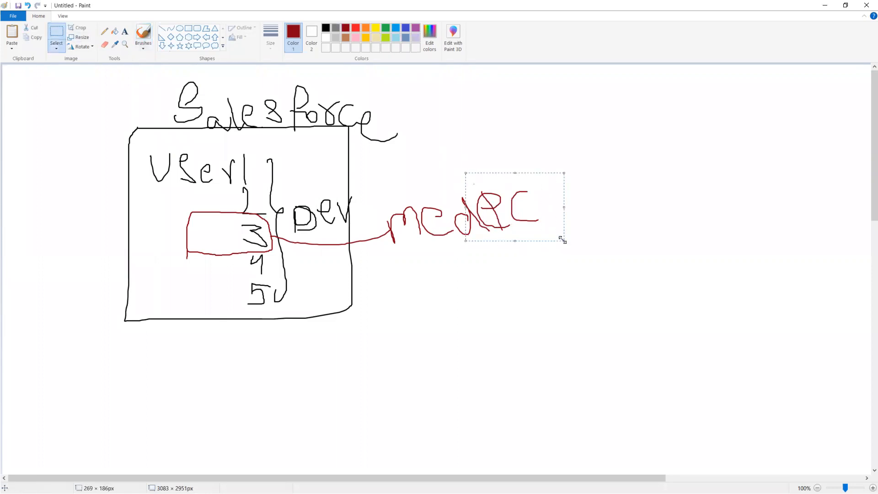
key(Delete)
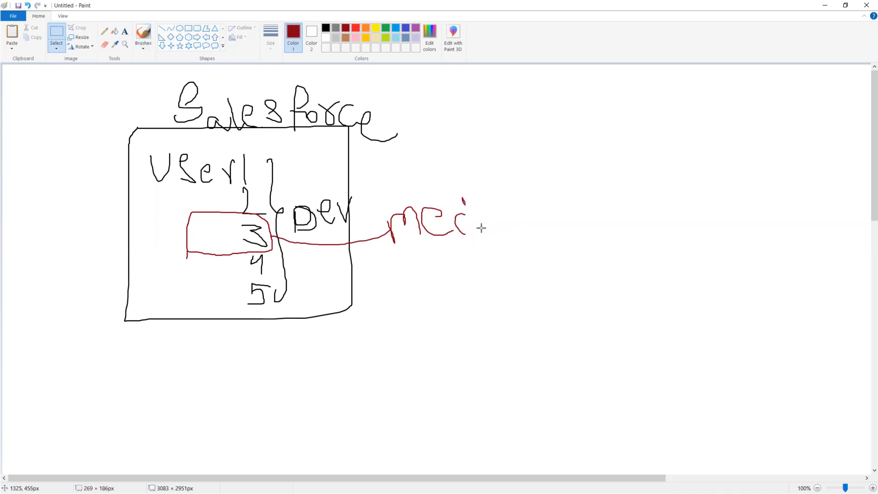
- Redraw the final "d" of "med" with the brush and retrace the dark red outline around user 3
click(145, 37)
mouse_move(463, 215)
mouse_down()
mouse_move(459, 236)
mouse_move(477, 226)
mouse_up()
drag(451, 193, 486, 229)
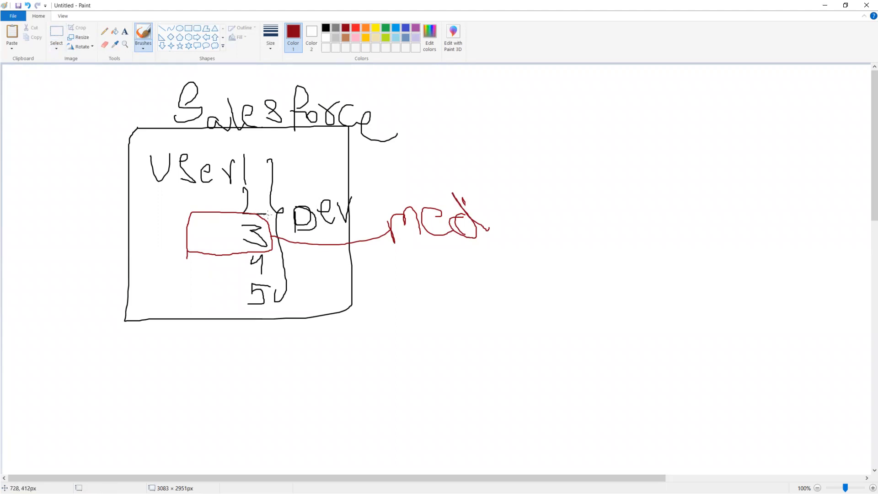
mouse_move(267, 211)
mouse_down()
mouse_move(270, 253)
mouse_move(187, 249)
mouse_move(193, 213)
mouse_move(265, 212)
mouse_up()
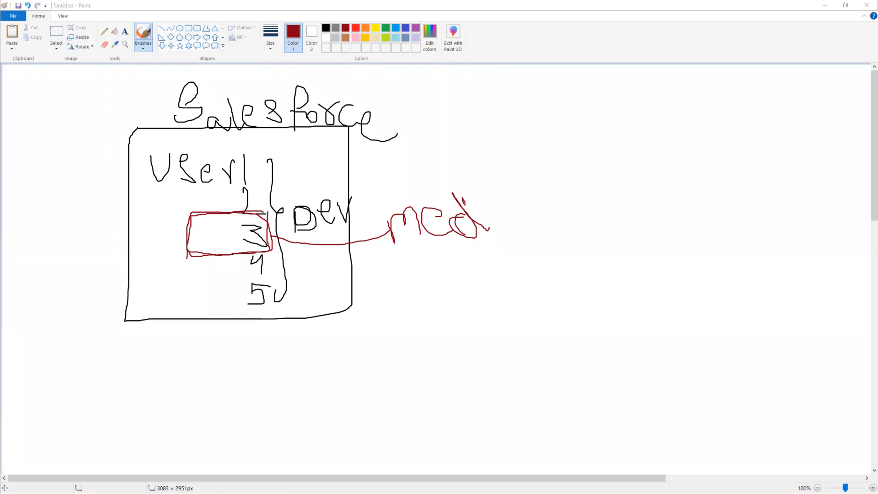
- Switch to Salesforce Setup in the browser, search the setup pages for "user", and open the Users page
key(alt+Tab)
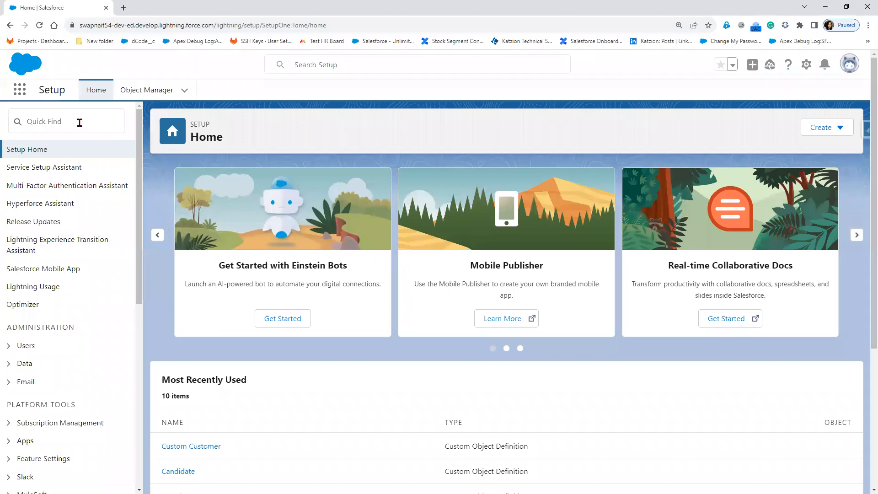
click(80, 123)
text(u)
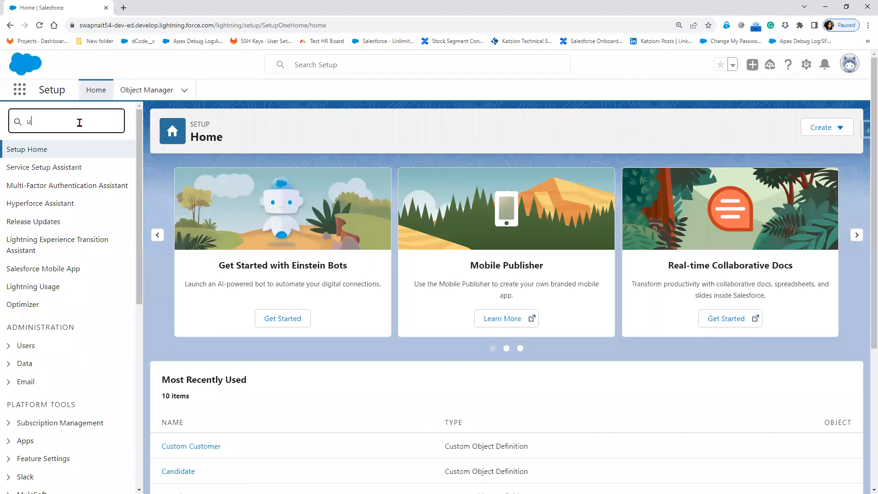
text(ser)
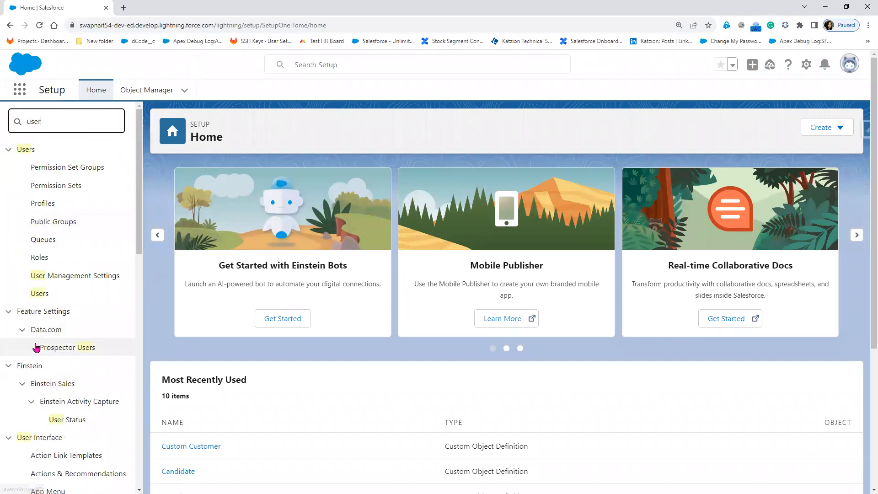
click(33, 295)
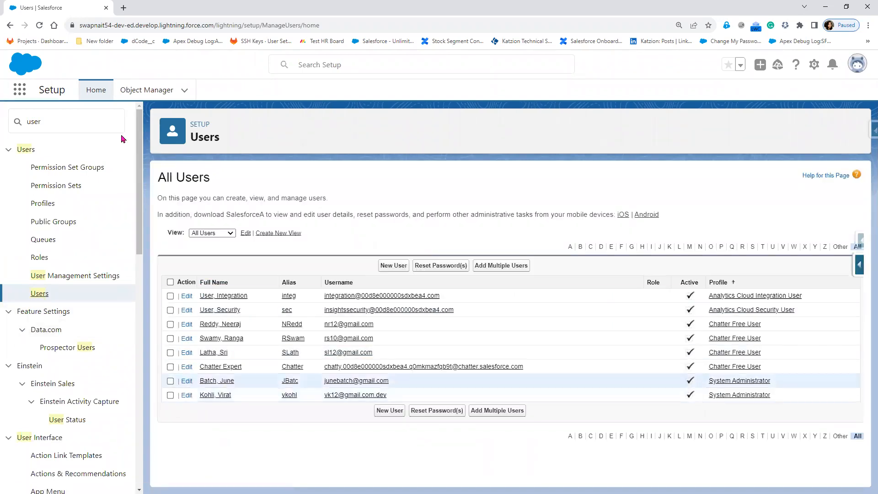
- Return to the Paint drawing, handwrite "opp" in dark red well to the right of the Salesforce box, and frame it
click(825, 8)
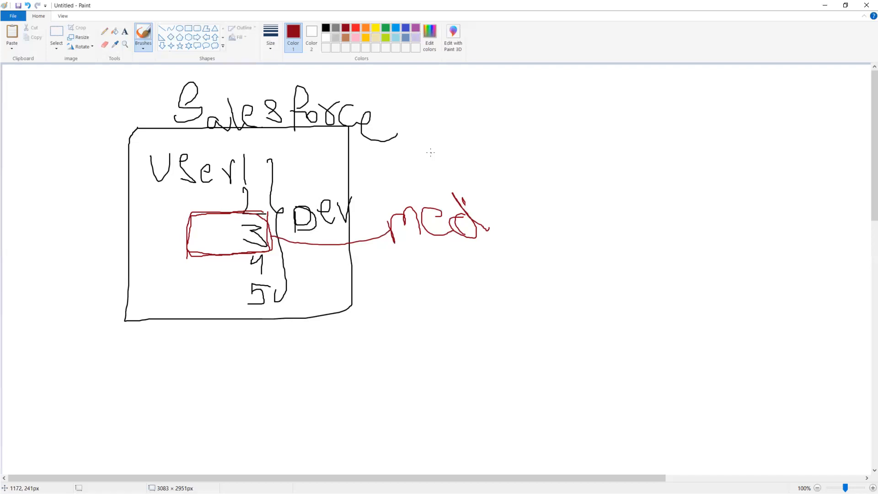
mouse_move(617, 139)
mouse_down()
mouse_move(630, 137)
mouse_move(621, 146)
mouse_move(639, 149)
mouse_move(660, 124)
mouse_move(673, 136)
mouse_move(666, 141)
mouse_up()
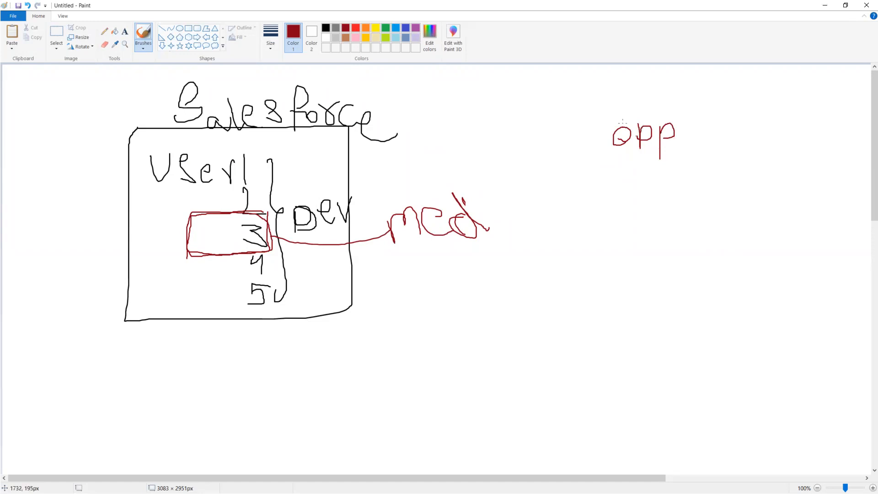
mouse_move(609, 111)
mouse_down()
mouse_move(597, 164)
mouse_move(701, 142)
mouse_move(626, 109)
mouse_move(599, 114)
mouse_up()
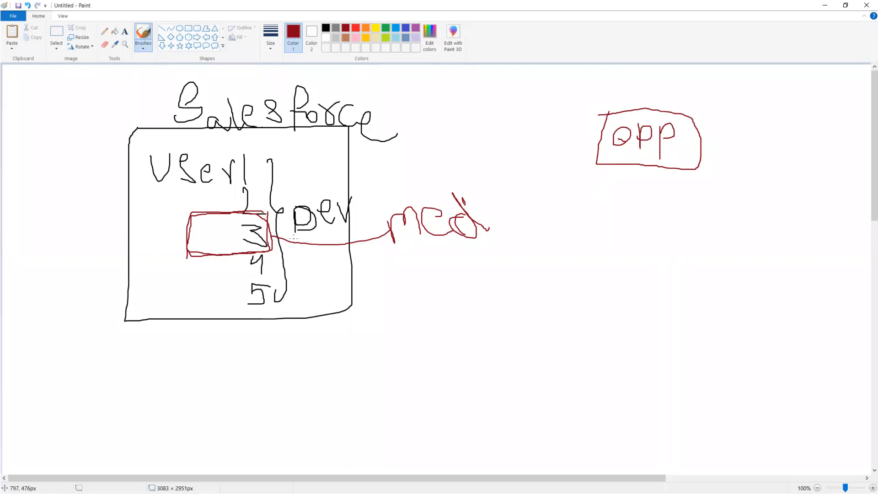
- Circle the words "Dev" and "med" in dark red and draw a large empty box below the framed "opp"
mouse_move(293, 237)
mouse_down()
mouse_move(368, 237)
mouse_move(330, 182)
mouse_move(301, 243)
mouse_up()
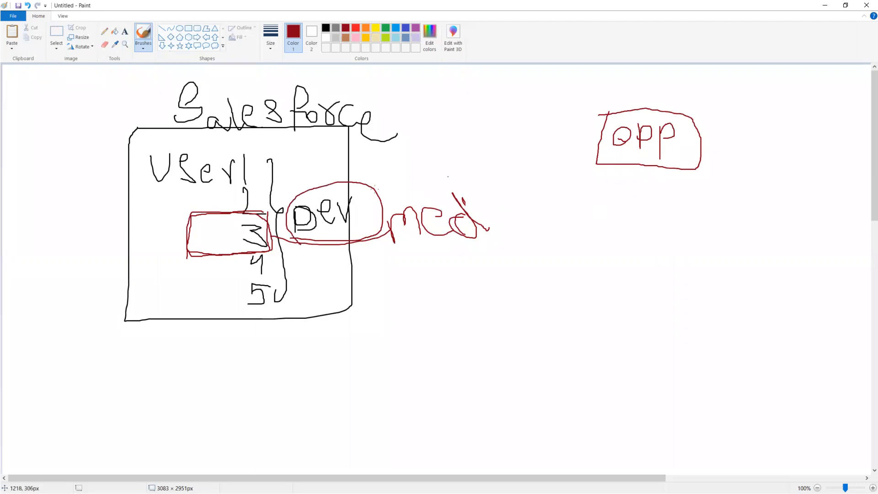
mouse_move(568, 179)
mouse_down()
mouse_move(741, 199)
mouse_move(651, 307)
mouse_move(542, 283)
mouse_move(567, 177)
mouse_move(591, 178)
mouse_up()
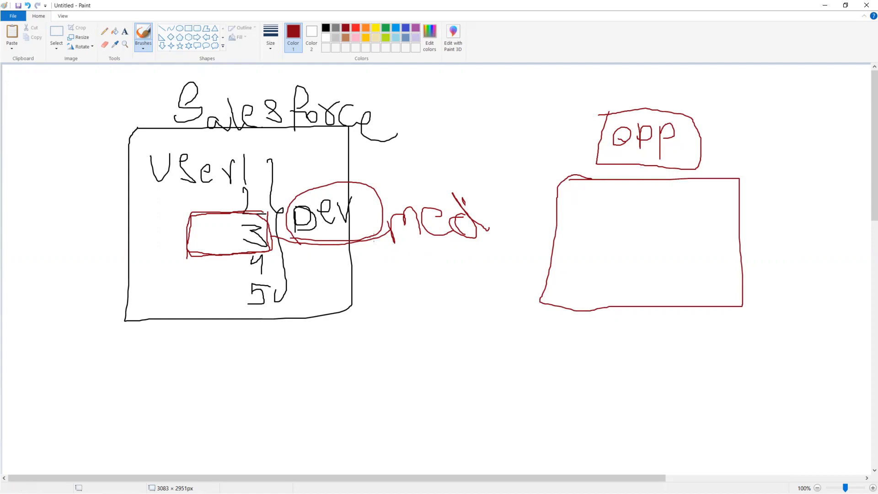
mouse_move(422, 250)
mouse_down()
mouse_move(489, 213)
mouse_move(384, 222)
mouse_move(385, 251)
mouse_up()
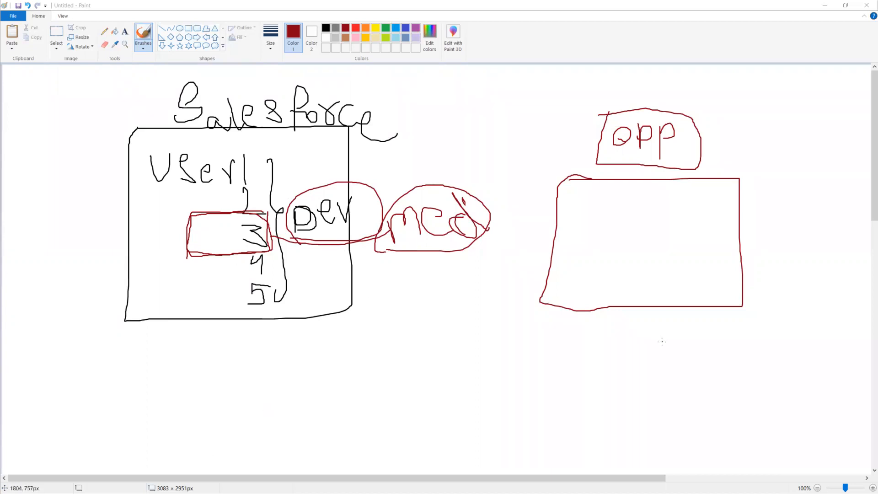
- Handwrite "Freeze" in dark red below "med" and surround it with two nested frames
mouse_move(397, 286)
mouse_down()
mouse_move(399, 329)
mouse_move(415, 285)
mouse_move(416, 303)
mouse_move(428, 309)
mouse_move(434, 286)
mouse_move(446, 285)
mouse_move(464, 313)
mouse_move(513, 317)
mouse_move(534, 298)
mouse_move(544, 317)
mouse_up()
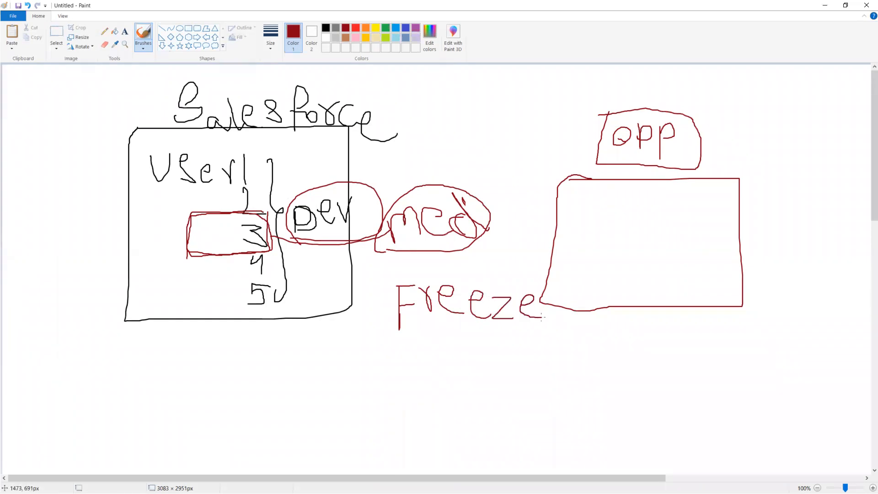
mouse_move(382, 343)
mouse_down()
mouse_move(557, 330)
mouse_move(453, 270)
mouse_move(380, 297)
mouse_move(382, 354)
mouse_move(395, 348)
mouse_up()
key(alt+Tab)
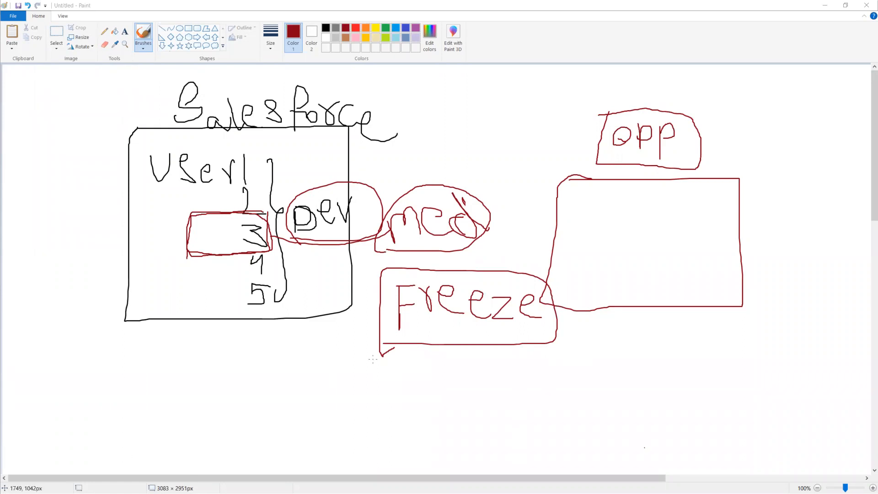
mouse_move(377, 352)
mouse_down()
mouse_move(563, 348)
mouse_move(376, 267)
mouse_up()
drag(372, 325, 382, 351)
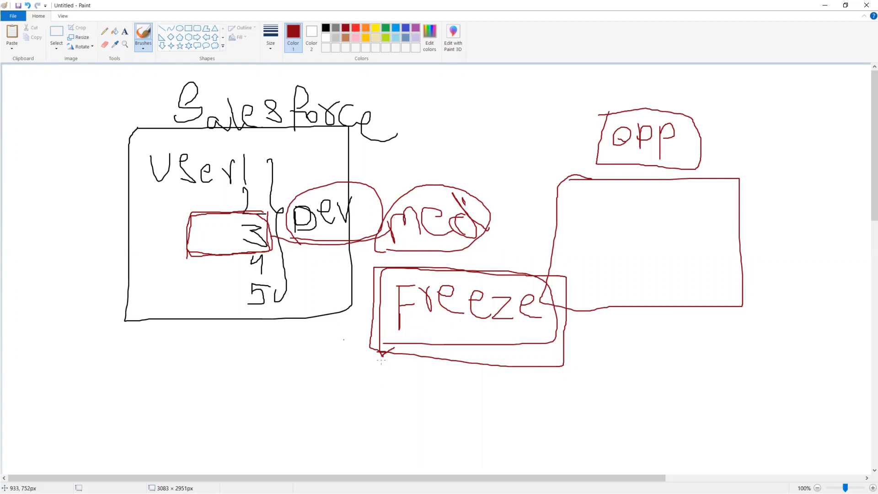
- Handwrite "unFreeze" in dark red below the framed "Freeze"
drag(375, 382, 429, 402)
drag(424, 372, 448, 373)
mouse_move(420, 387)
mouse_down()
mouse_move(448, 388)
mouse_move(462, 376)
mouse_up()
mouse_move(465, 377)
mouse_down()
mouse_move(464, 388)
mouse_move(506, 402)
mouse_up()
mouse_move(503, 382)
mouse_down()
mouse_move(513, 396)
mouse_move(582, 406)
mouse_up()
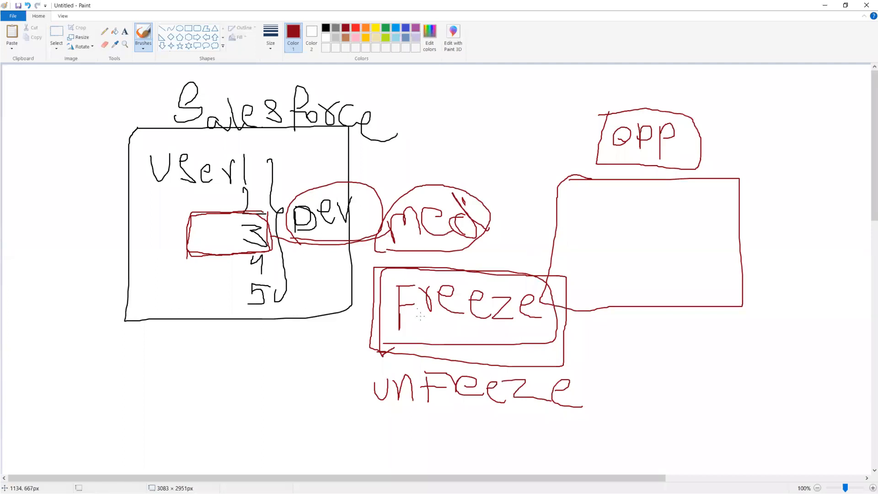
- Draw one large dark red outline enclosing both "Freeze" and "unFreeze"
drag(373, 262, 364, 323)
drag(490, 441, 371, 311)
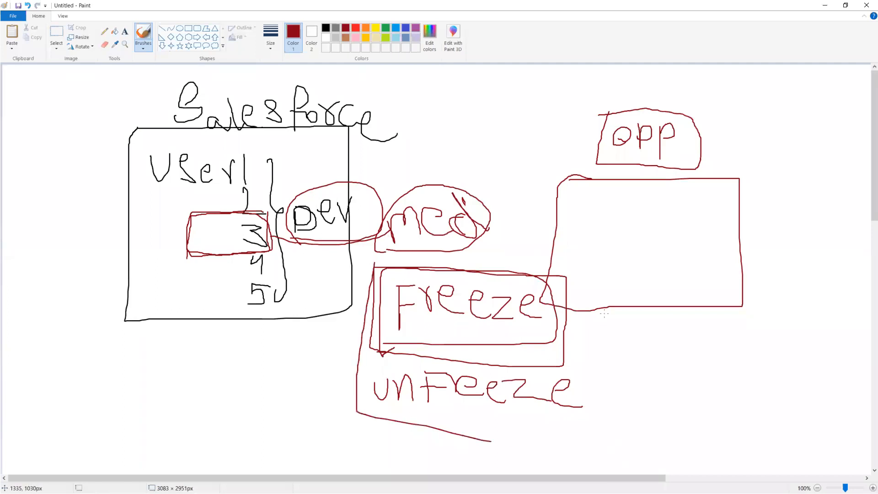
drag(491, 441, 356, 280)
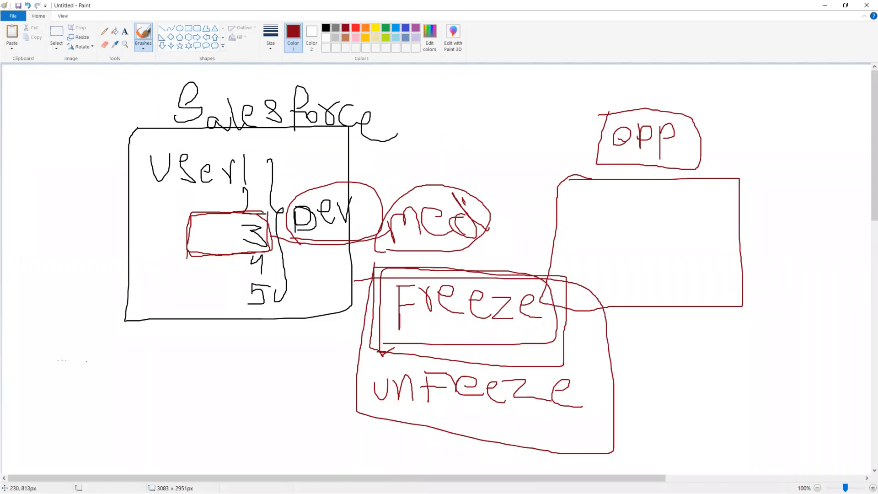
- Handwrite "WIPRO" in dark red below the Salesforce box
mouse_move(61, 358)
mouse_down()
mouse_move(78, 364)
mouse_move(96, 343)
mouse_up()
drag(115, 347, 116, 378)
click(134, 349)
mouse_move(136, 347)
mouse_down()
mouse_move(175, 356)
mouse_move(182, 367)
mouse_move(193, 347)
mouse_up()
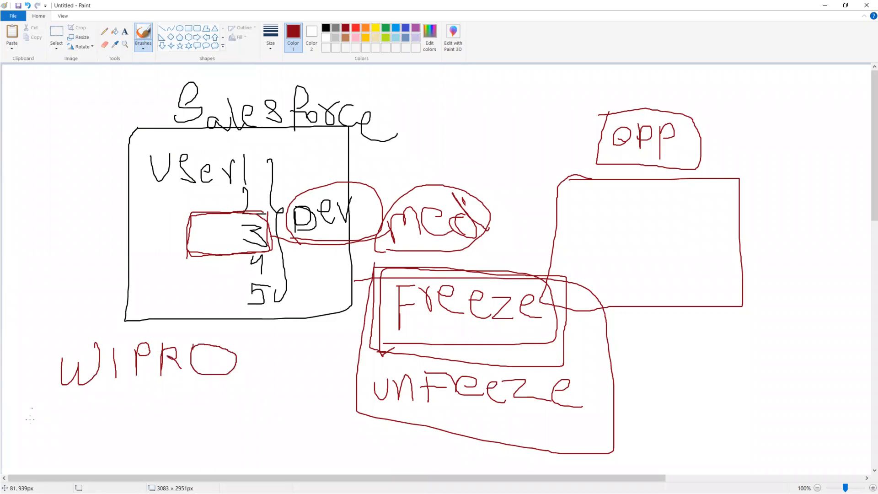
- Handwrite "Access" below "WIPRO" and add a circled "M" beside them
mouse_move(29, 419)
mouse_down()
mouse_move(53, 421)
mouse_move(47, 410)
mouse_move(87, 419)
mouse_up()
mouse_move(106, 398)
mouse_down()
mouse_move(99, 414)
mouse_move(143, 429)
mouse_up()
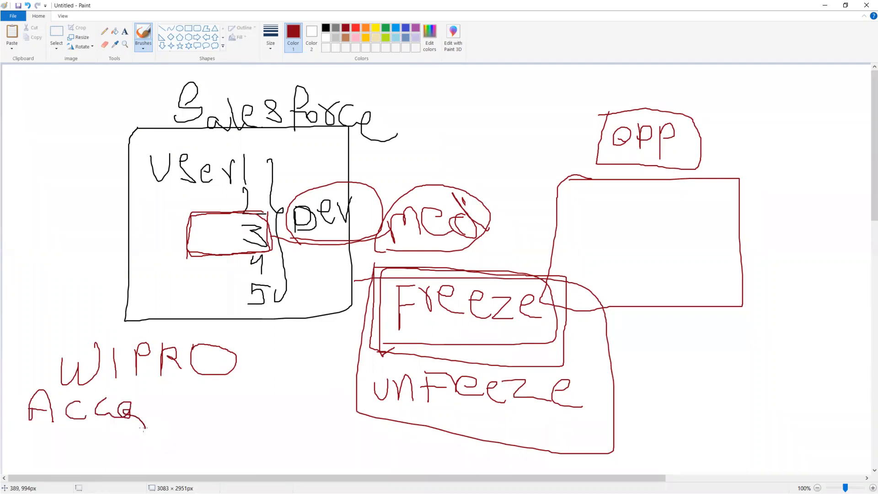
drag(147, 396, 159, 427)
mouse_move(253, 385)
mouse_down()
mouse_move(276, 384)
mouse_move(250, 372)
mouse_move(289, 376)
mouse_up()
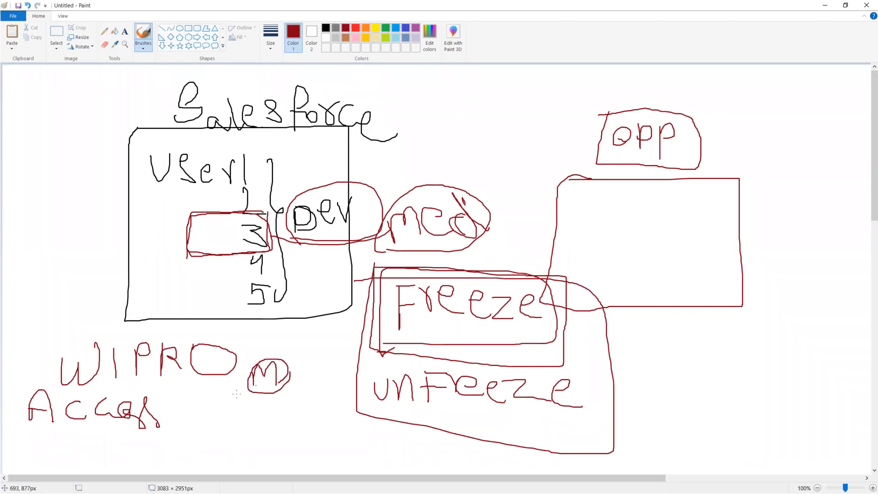
- Frame the word "Access" in dark red and cross it out with an X
drag(165, 406, 25, 423)
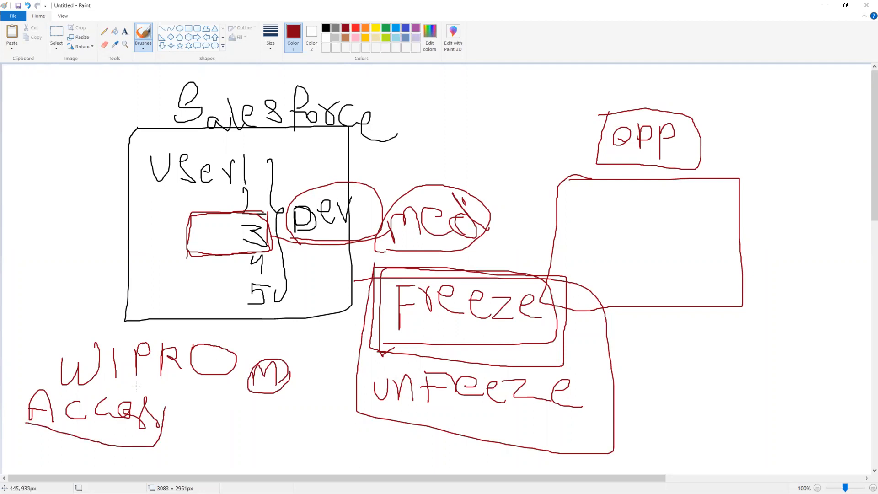
drag(30, 387, 164, 409)
drag(31, 387, 27, 426)
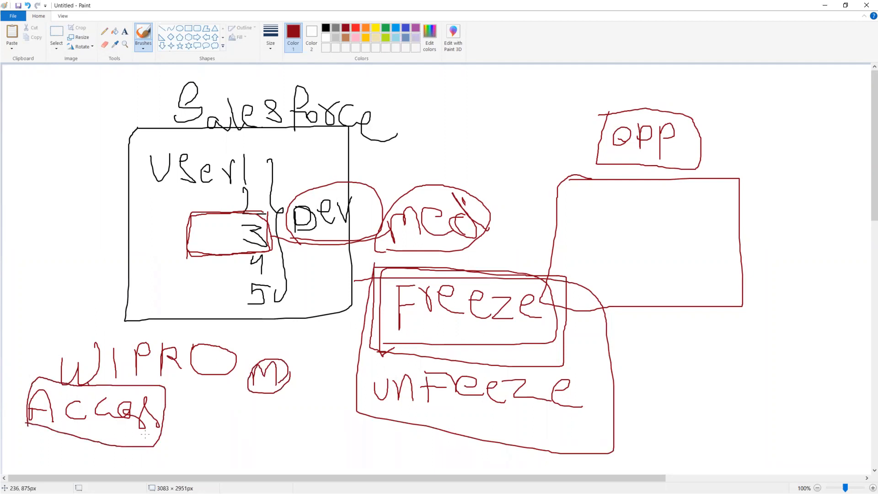
drag(88, 385, 146, 434)
drag(136, 377, 82, 437)
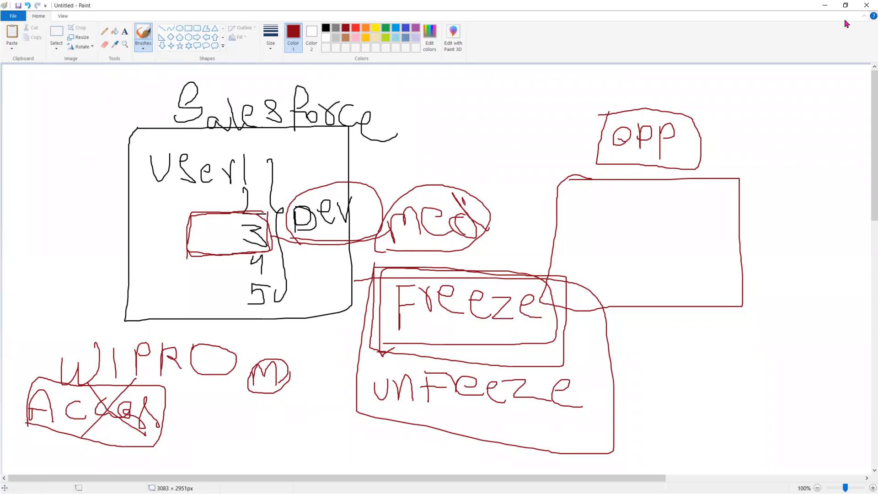
- Switch to the PowerPoint slide show, view the "Freeze user" slide, and return to the Salesforce Users list
click(825, 5)
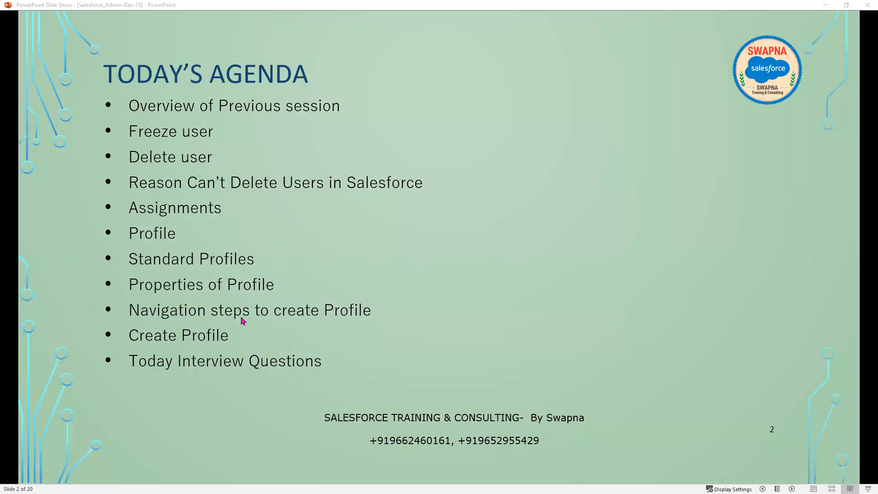
click(384, 375)
click(383, 375)
key(Left)
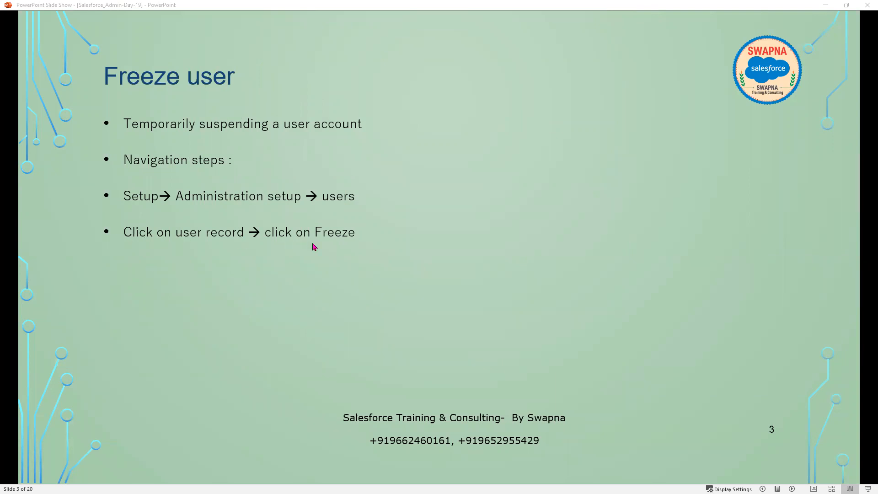
click(825, 5)
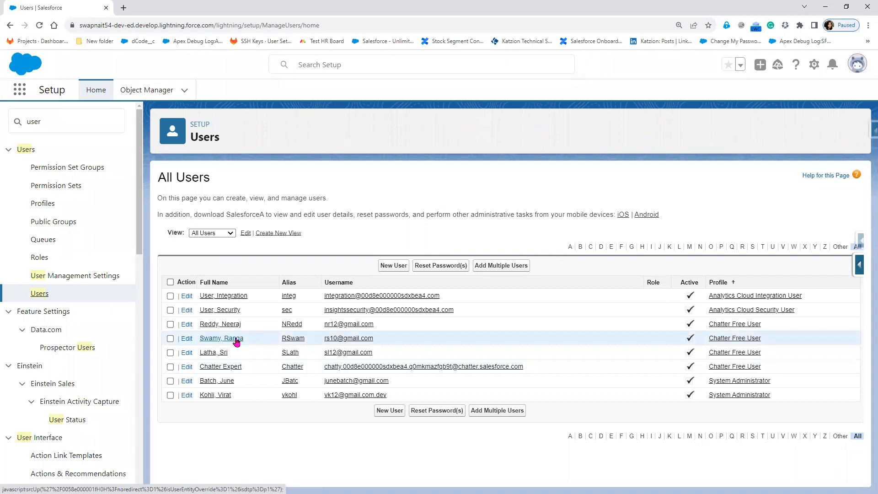
right_click(237, 341)
click(261, 345)
click(178, 6)
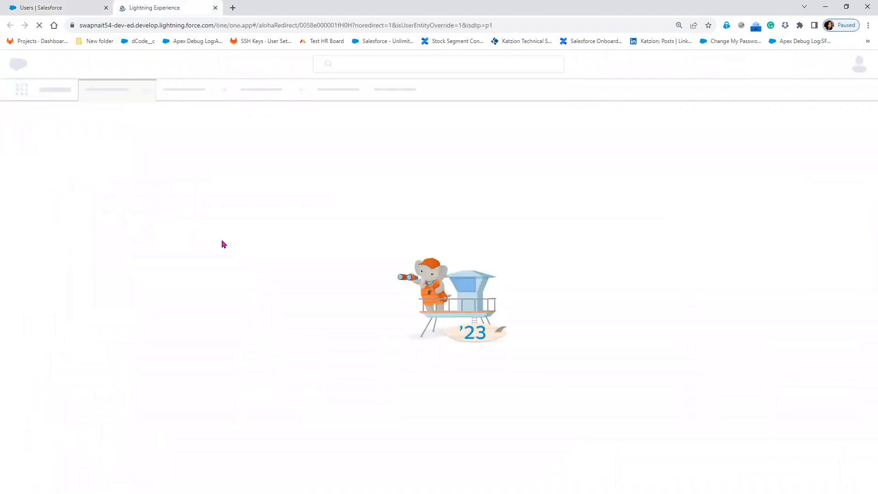
click(68, 7)
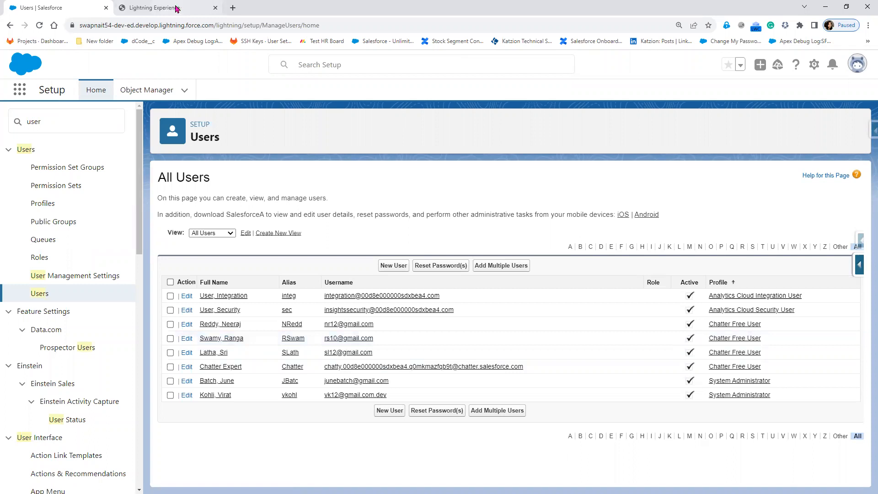
click(146, 8)
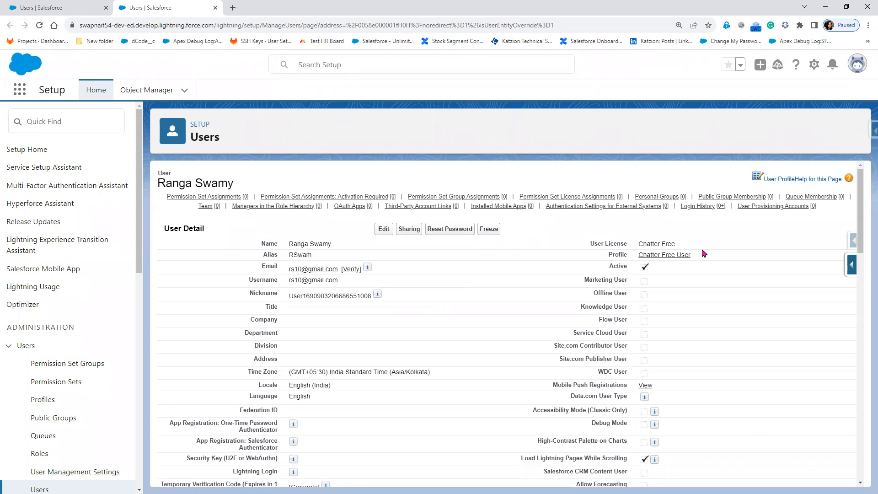
- From the Users list, open both System Administrator users' detail pages in separate new browser tabs and check the opened tabs
click(35, 6)
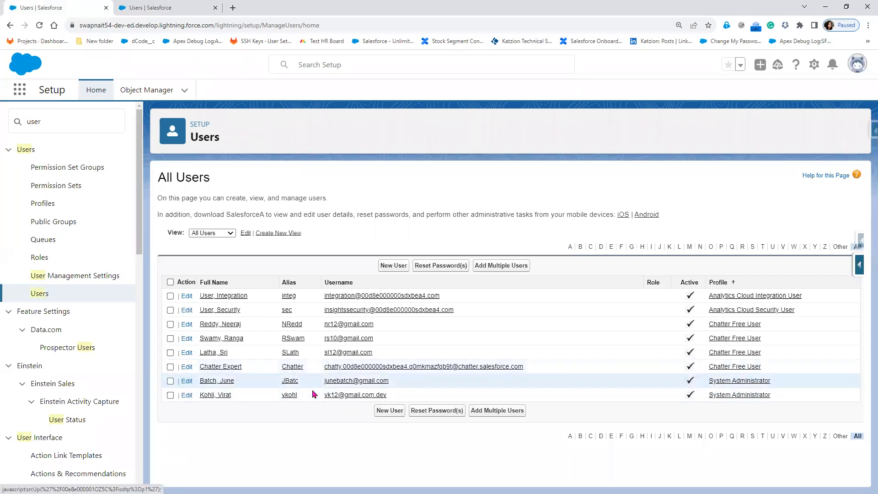
right_click(220, 386)
click(256, 271)
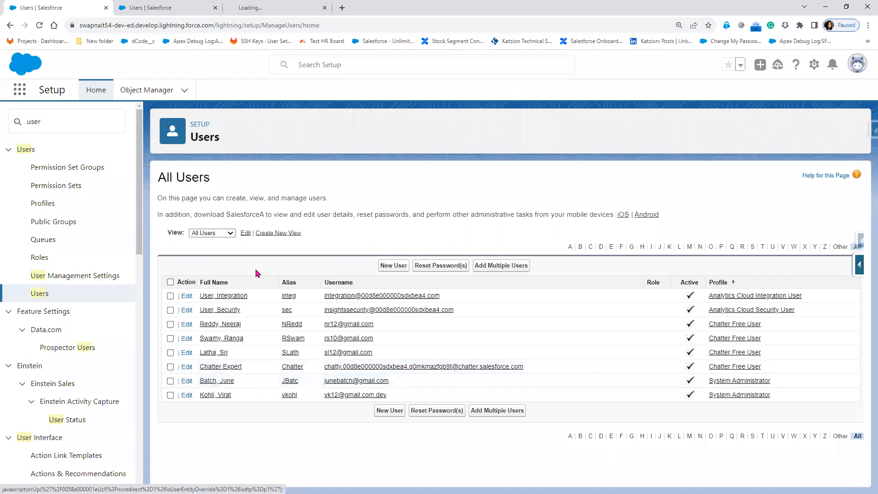
right_click(216, 398)
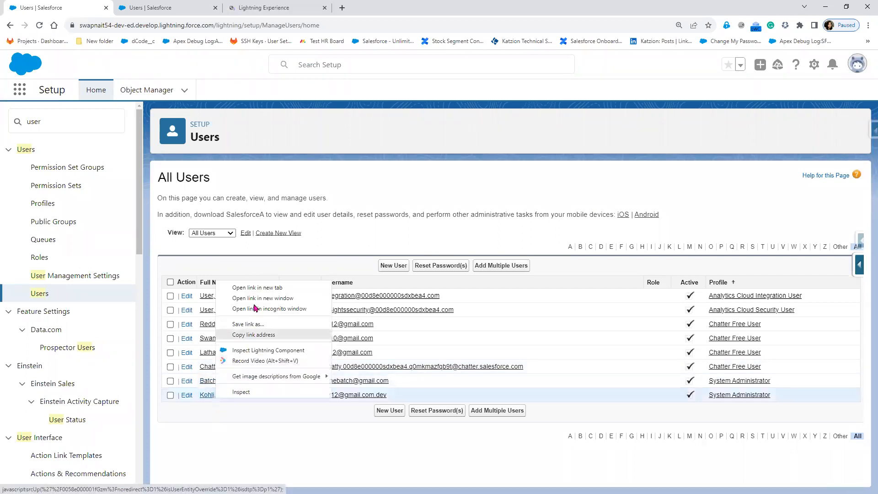
click(258, 288)
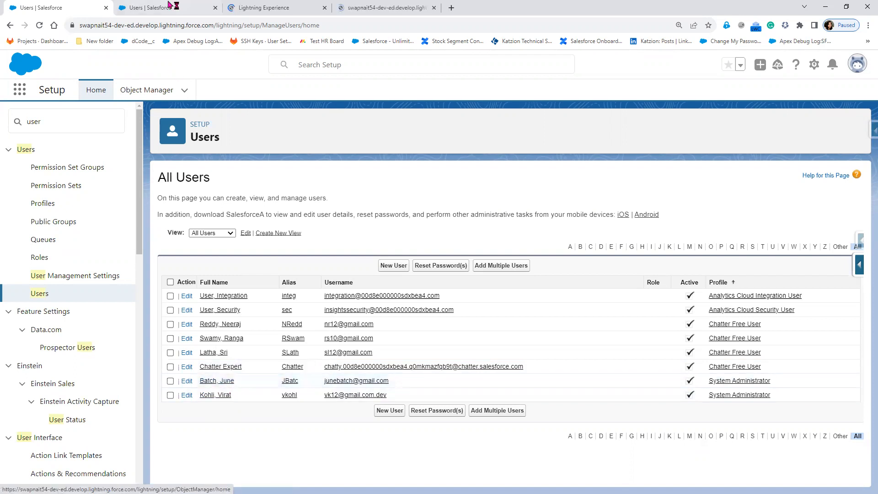
click(172, 7)
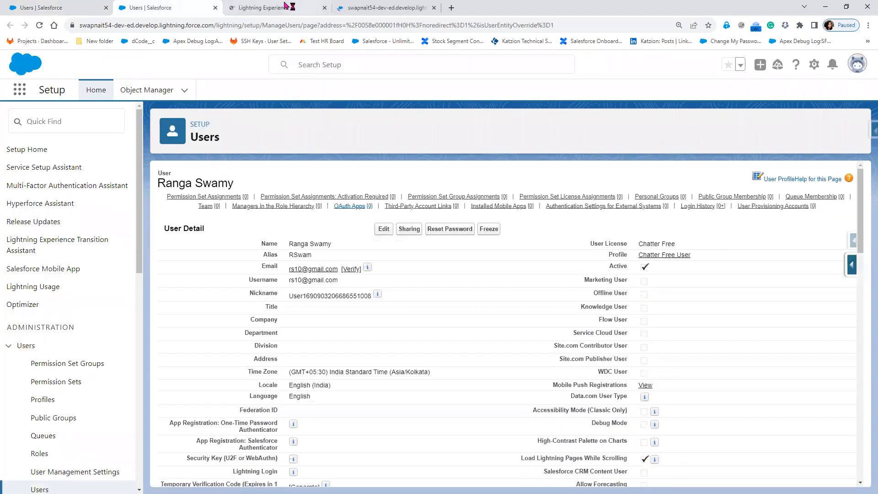
click(286, 7)
click(387, 9)
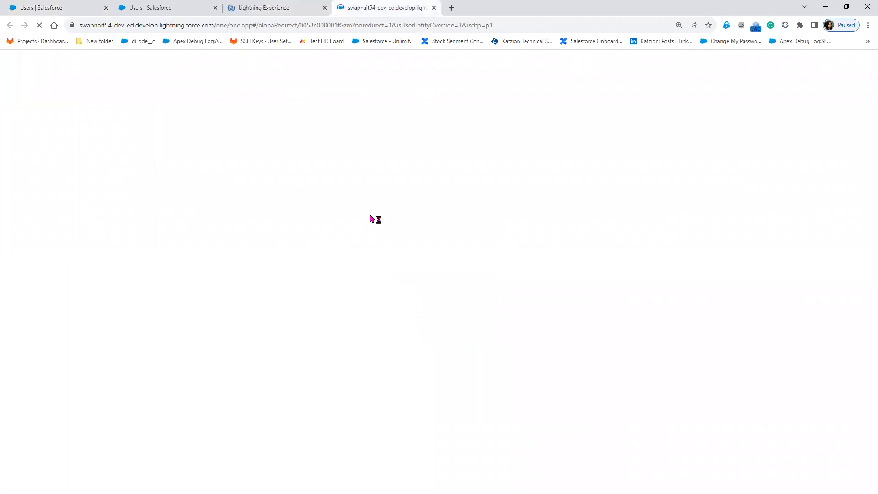
- Search Setup for "Company" from the Users list and open Company Information in a new browser tab
click(29, 6)
drag(59, 120, 23, 133)
text(Compa)
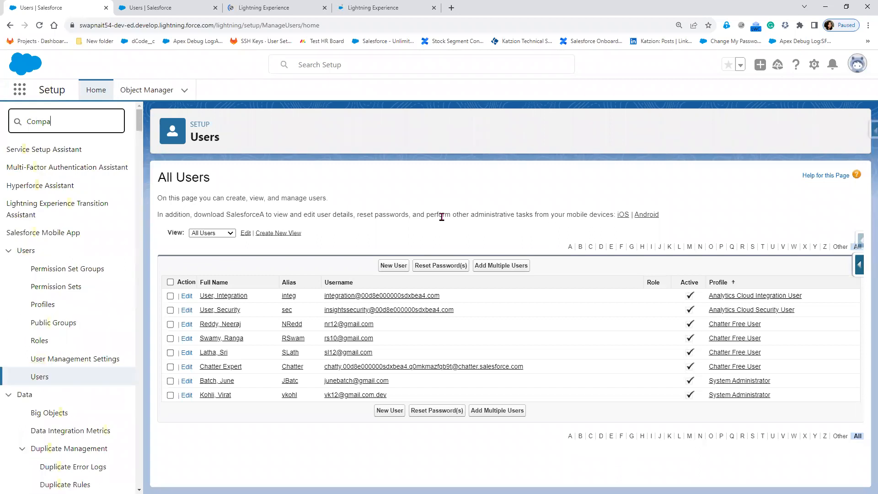
text(ny)
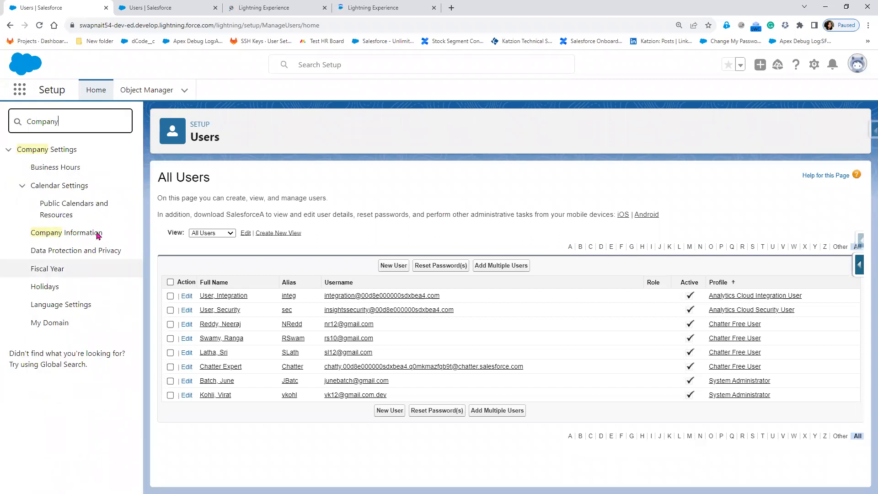
right_click(98, 233)
click(113, 243)
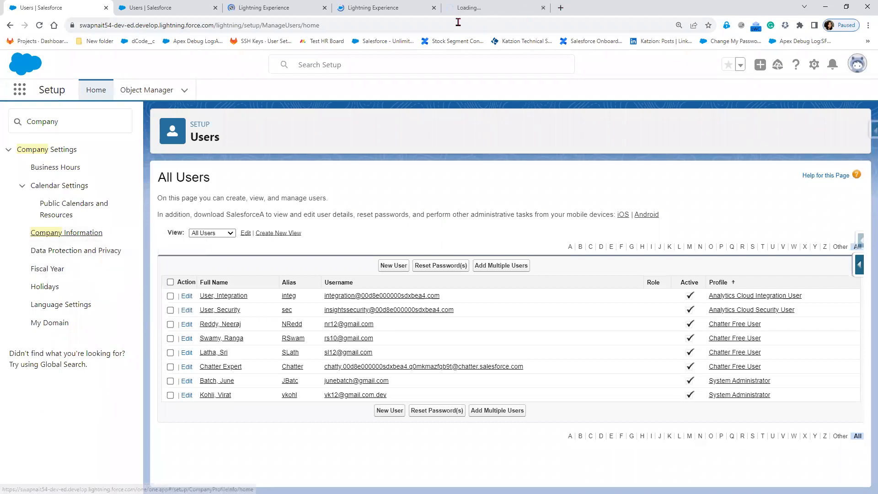
- Examine the used and remaining licenses in the Salesforce row of the User Licenses table on Company Information
click(493, 8)
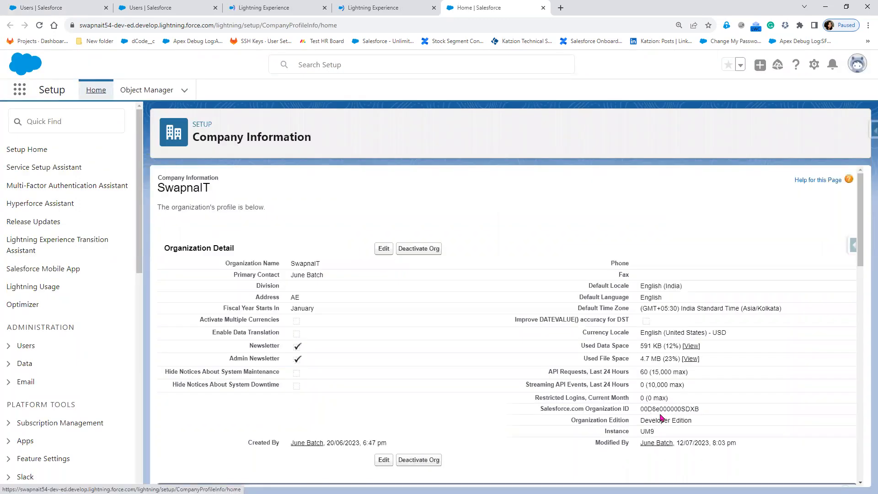
scroll(661, 417, down, 3)
drag(755, 382, 596, 387)
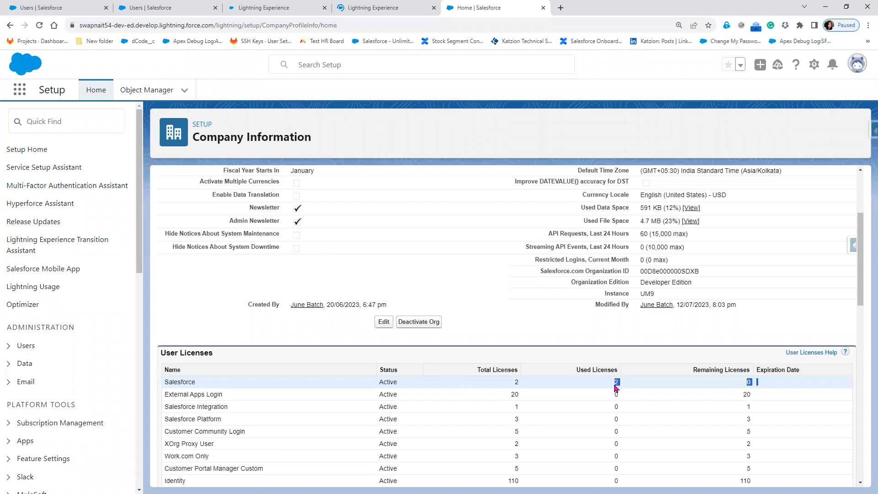
- Deactivate the last listed System Administrator user by clearing Active, acknowledging the deactivation notice and saving the record
click(372, 8)
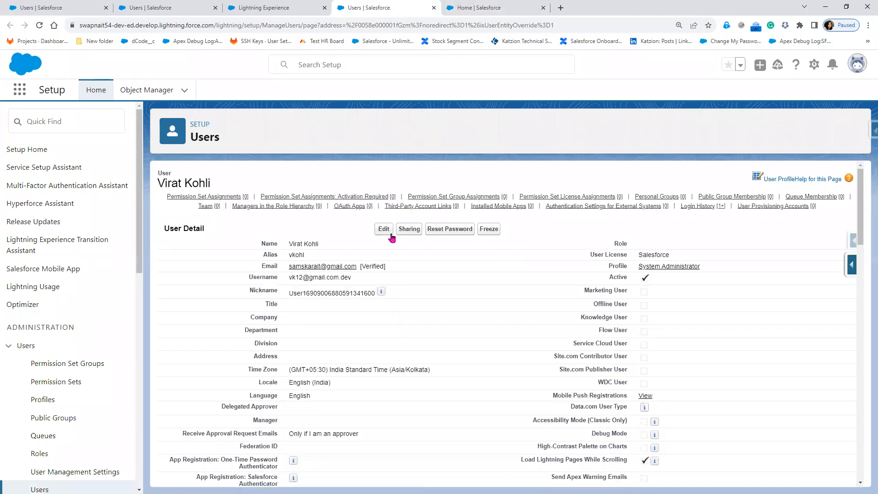
click(385, 231)
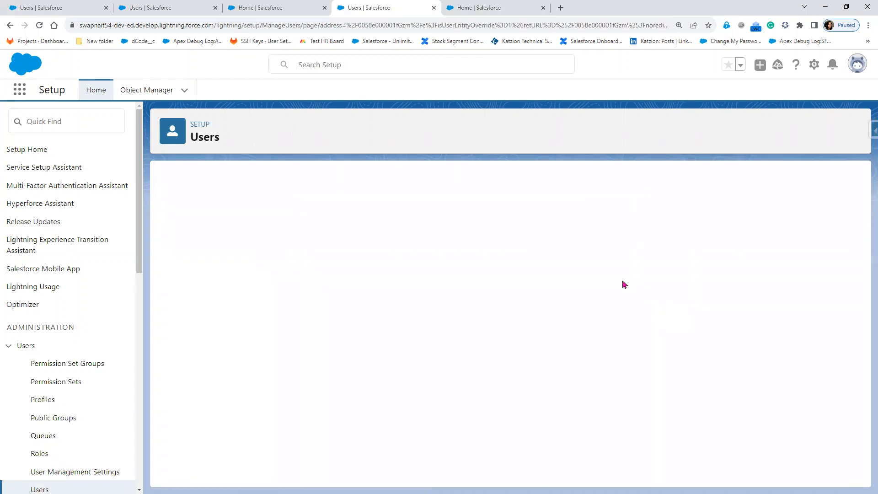
click(639, 291)
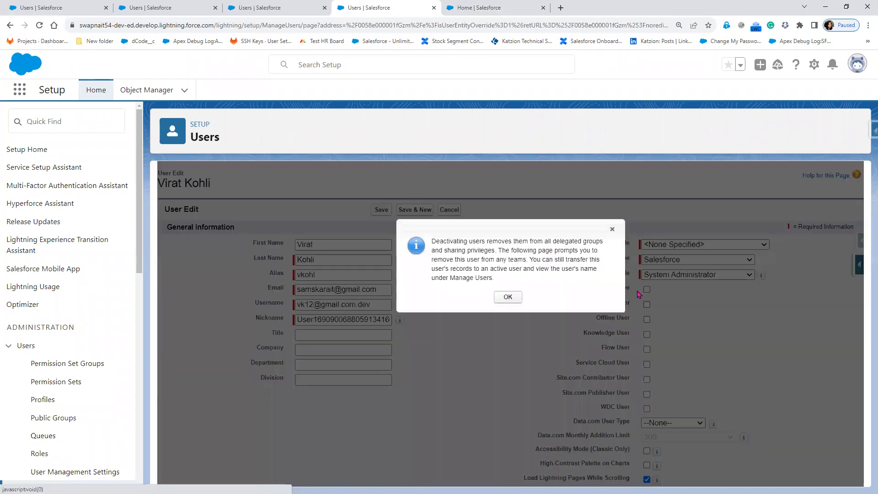
click(504, 301)
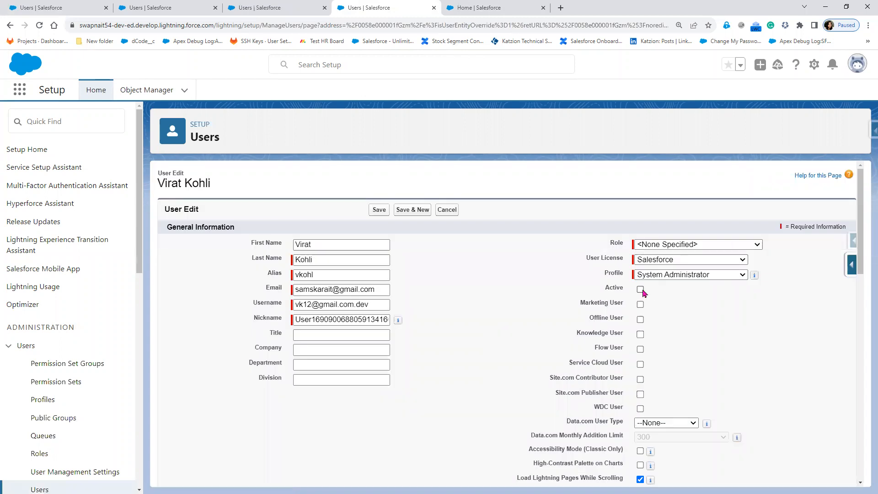
click(378, 210)
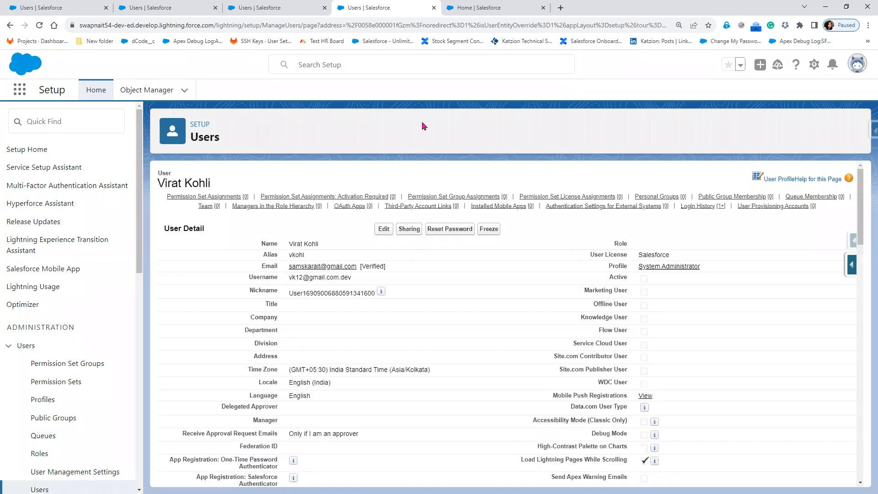
- Reload Company Information and examine the Remaining Licenses value in the Salesforce row
key(ctrl+Tab)
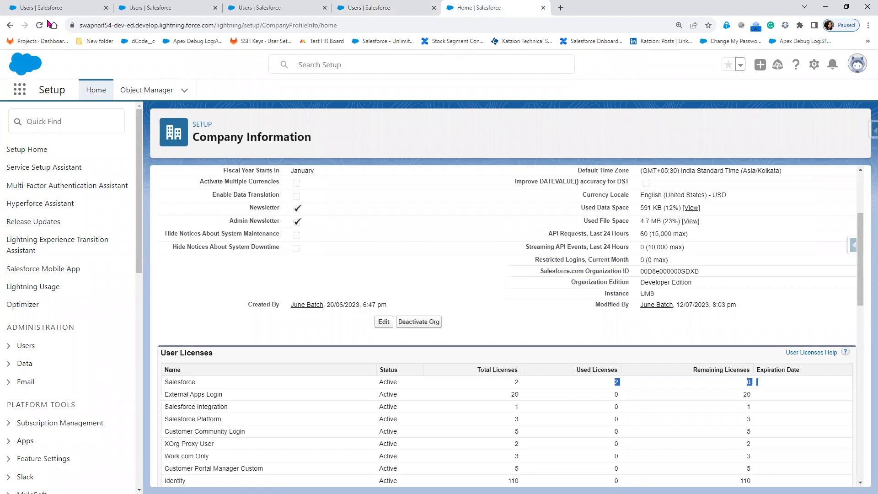
key(F5)
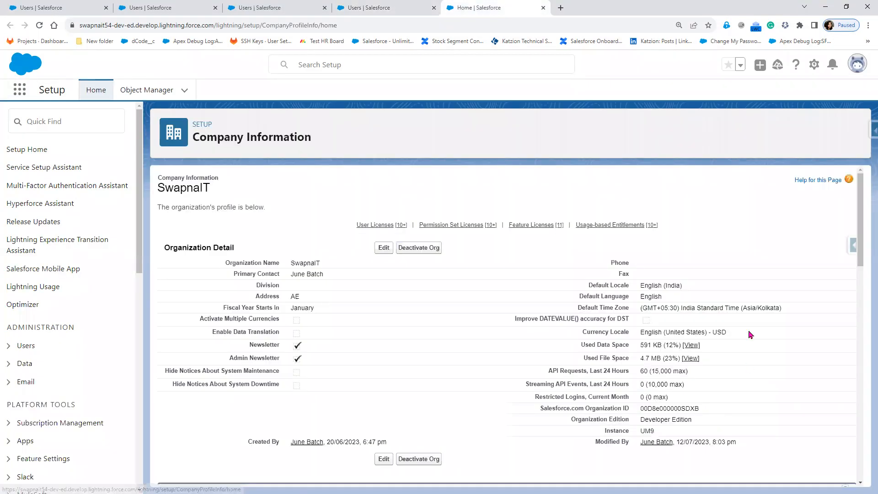
scroll(692, 329, down, 4)
drag(690, 323, 754, 329)
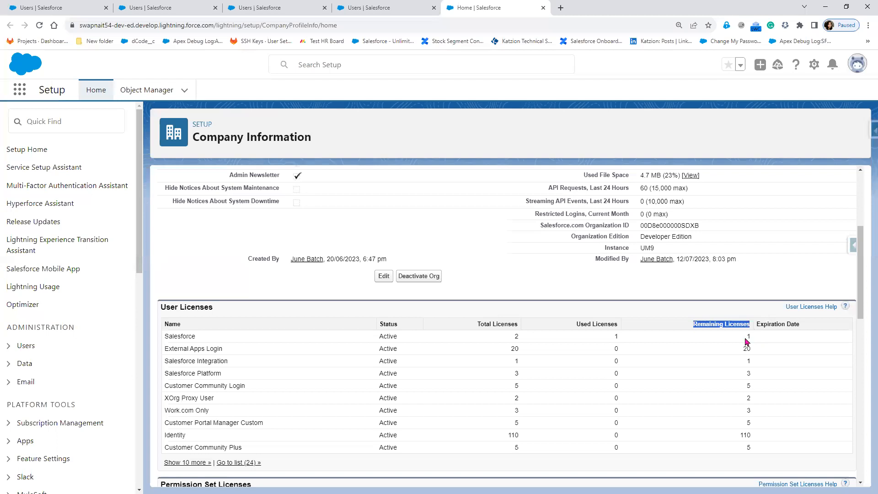
double_click(746, 340)
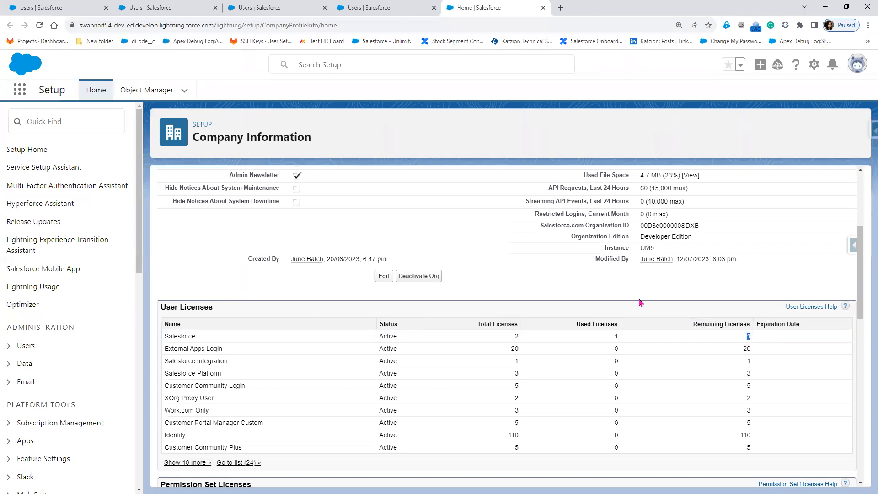
- Compare the deactivated user's User License field with the Salesforce license row on Company Information
key(ctrl+Page_Up)
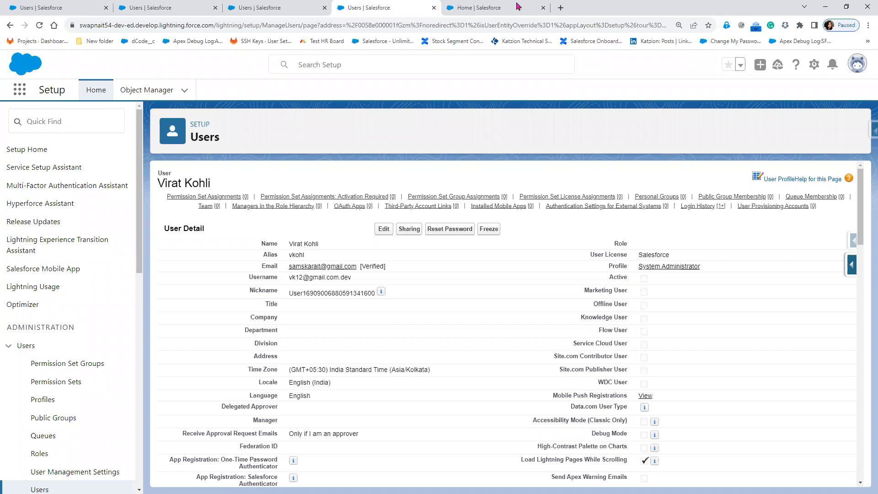
click(479, 8)
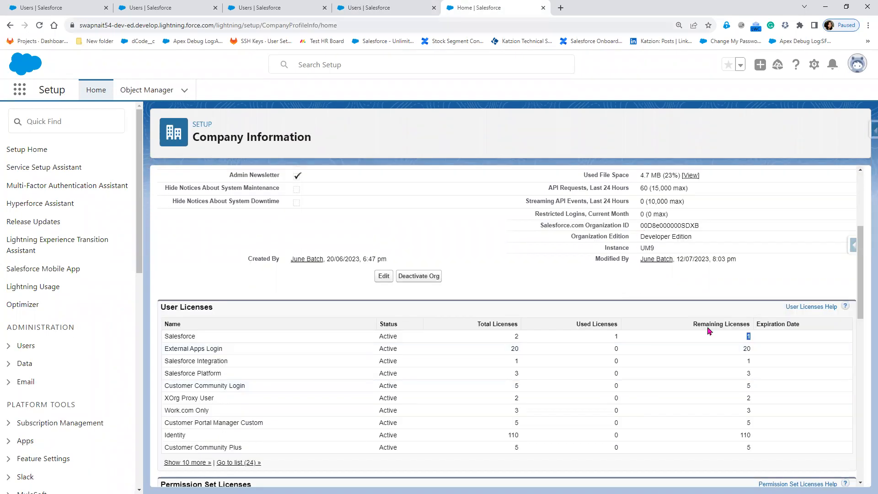
key(ctrl+shift+Tab)
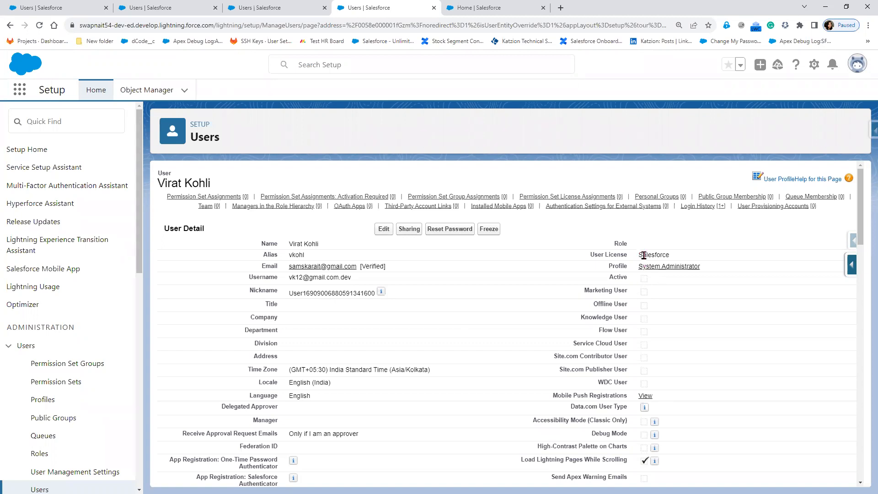
double_click(674, 259)
click(484, 6)
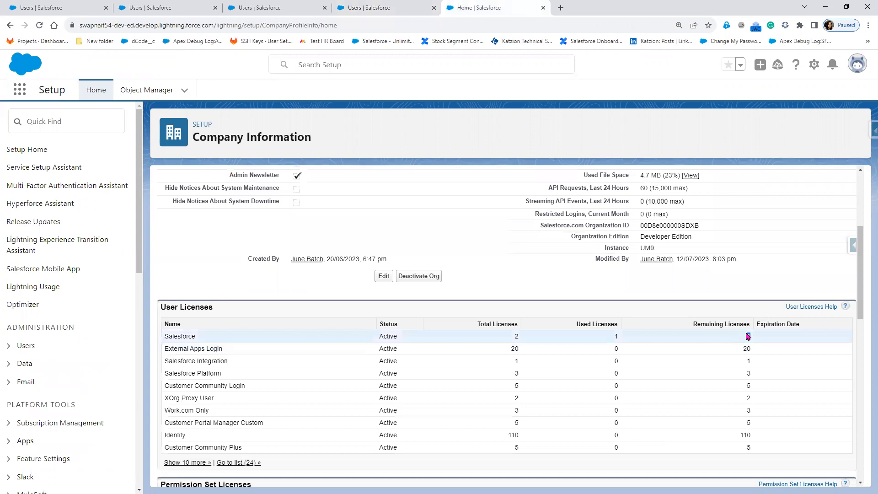
- Reactivate the deactivated System Administrator user by enabling Active and saving the record
click(379, 8)
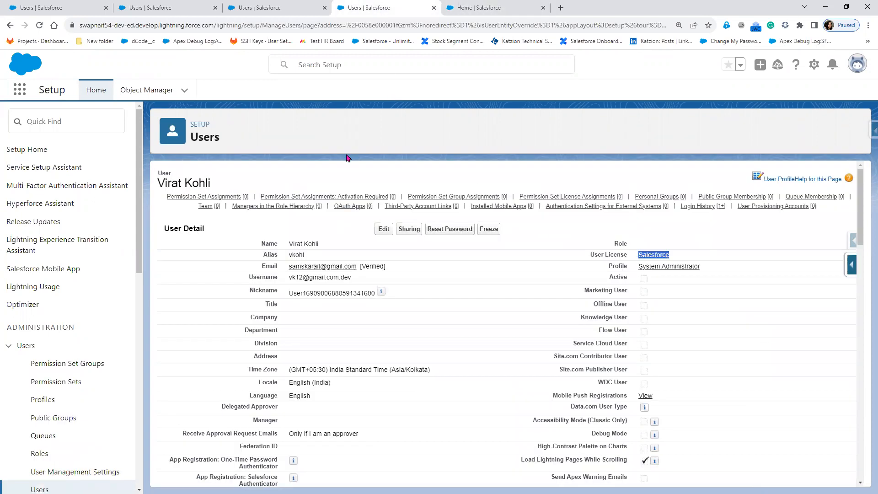
click(387, 232)
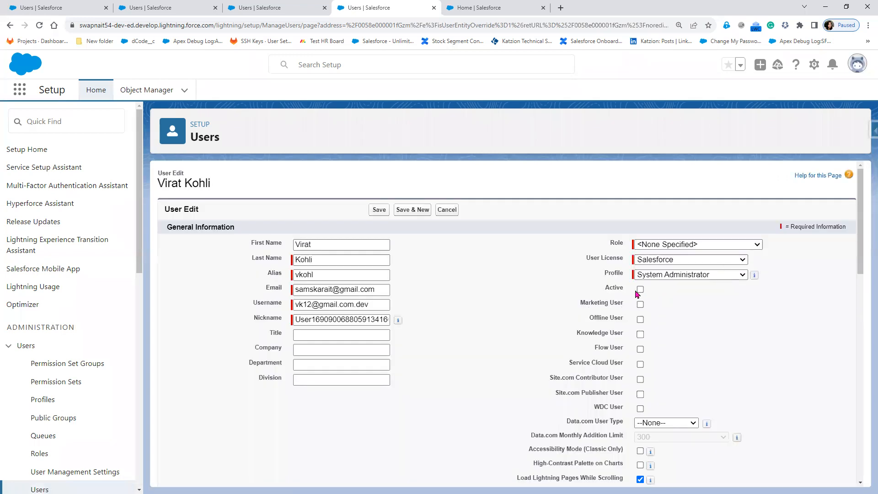
click(639, 290)
click(383, 212)
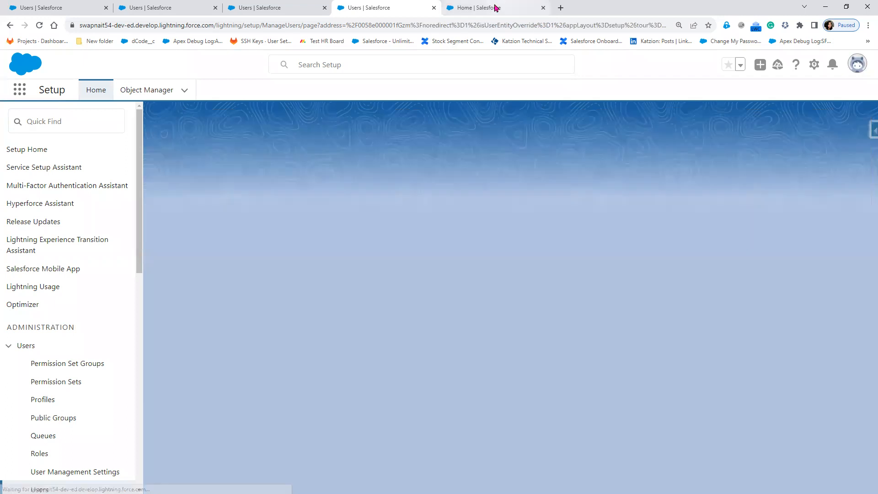
- Reload Company Information and check the Used Licenses value in the Salesforce row of User Licenses
key(ctrl+Tab)
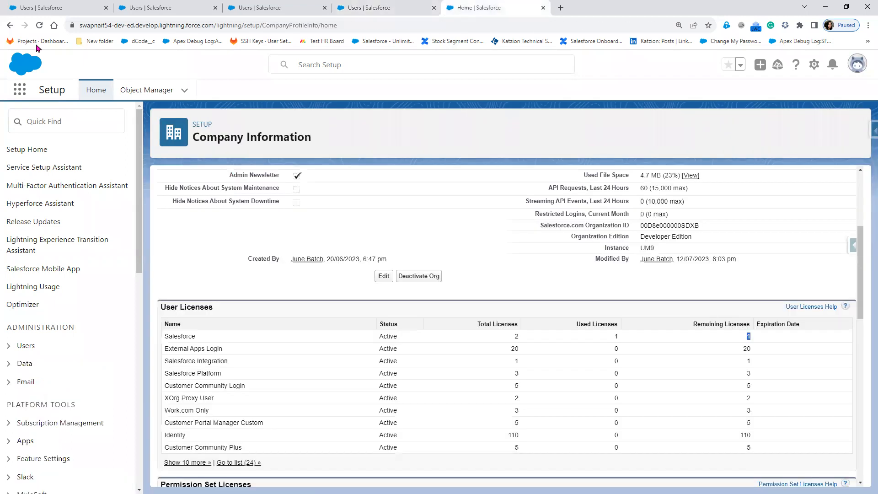
click(40, 27)
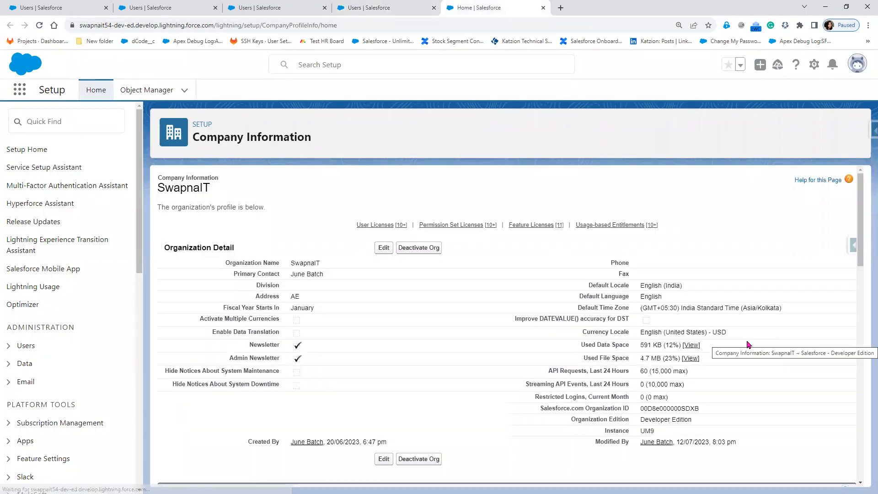
scroll(739, 420, down, 2)
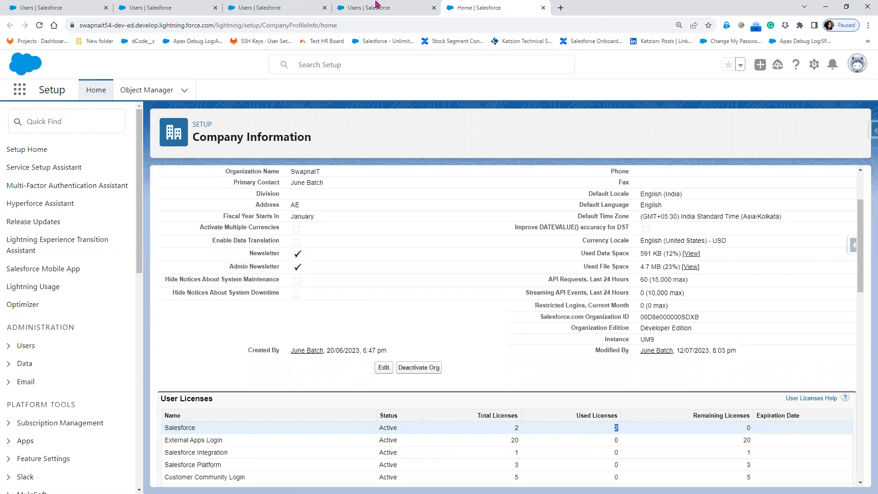
- Review the User License field on the reactivated user's detail page and switch to the Paint diagram
click(376, 6)
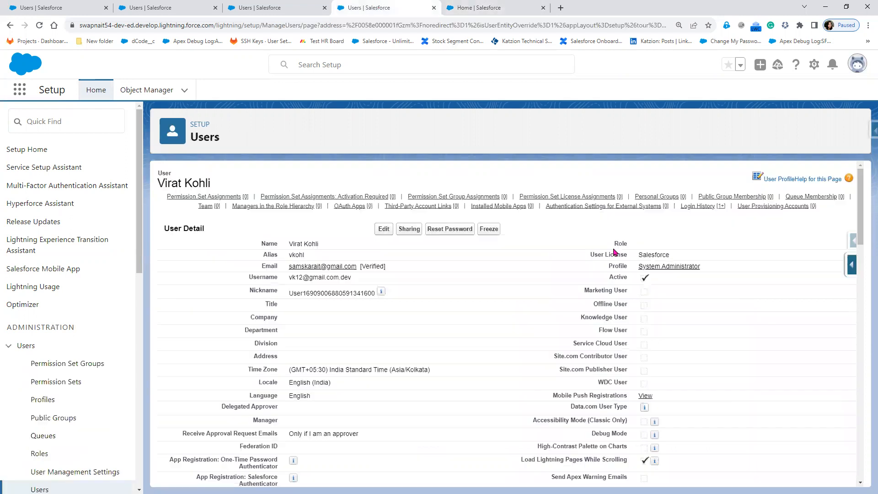
double_click(668, 253)
key(alt+Tab)
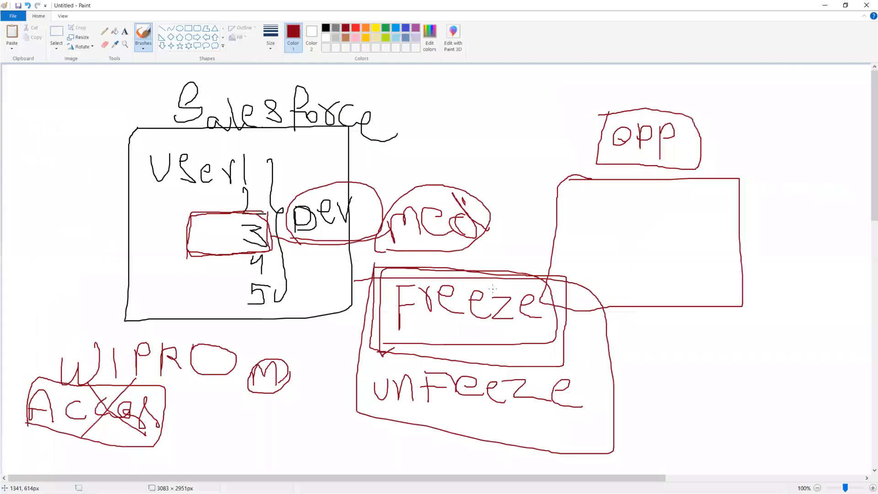
- Handwrite "Deactive" below the empty box under "OPP" and "3-month" above the circled "med" label
mouse_move(672, 348)
mouse_down()
mouse_move(677, 372)
mouse_move(672, 344)
mouse_move(726, 374)
mouse_move(757, 374)
mouse_up()
drag(777, 339, 780, 362)
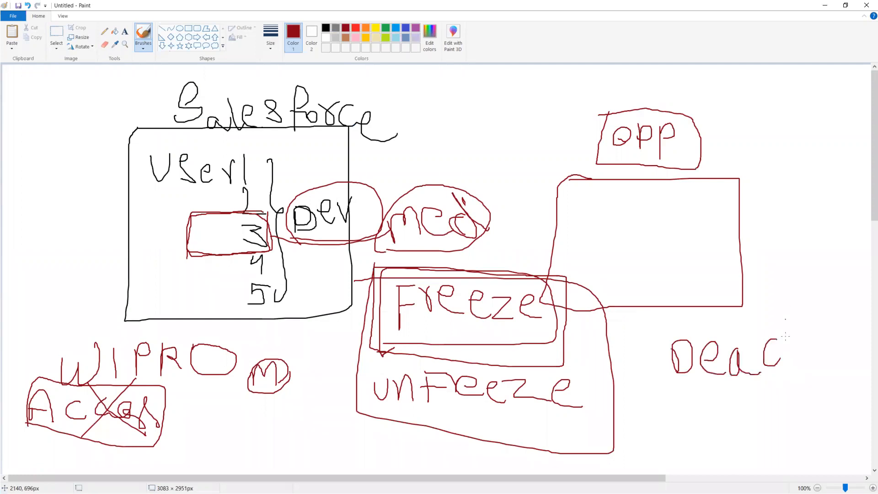
mouse_move(786, 297)
mouse_down()
mouse_move(802, 353)
mouse_move(797, 323)
mouse_move(836, 316)
mouse_move(850, 339)
mouse_up()
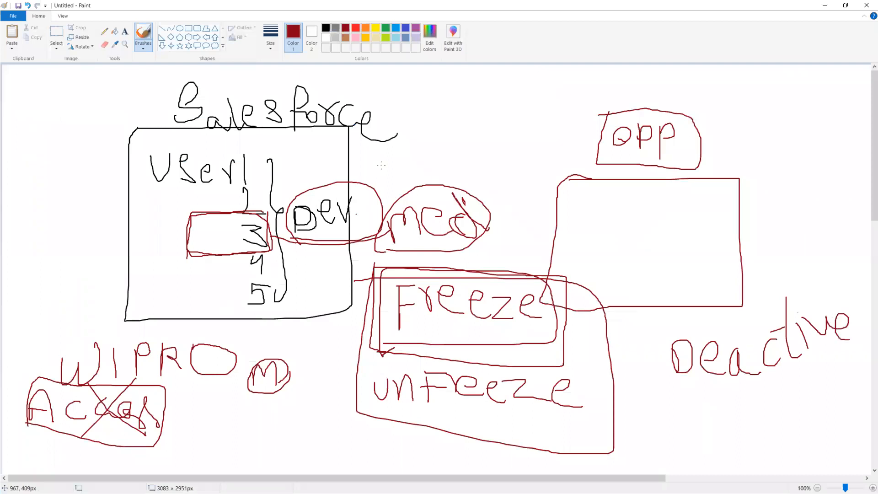
mouse_move(396, 160)
mouse_down()
mouse_move(414, 172)
mouse_move(397, 182)
mouse_up()
mouse_move(419, 169)
mouse_down()
mouse_move(470, 159)
mouse_move(540, 163)
mouse_up()
drag(530, 132, 553, 157)
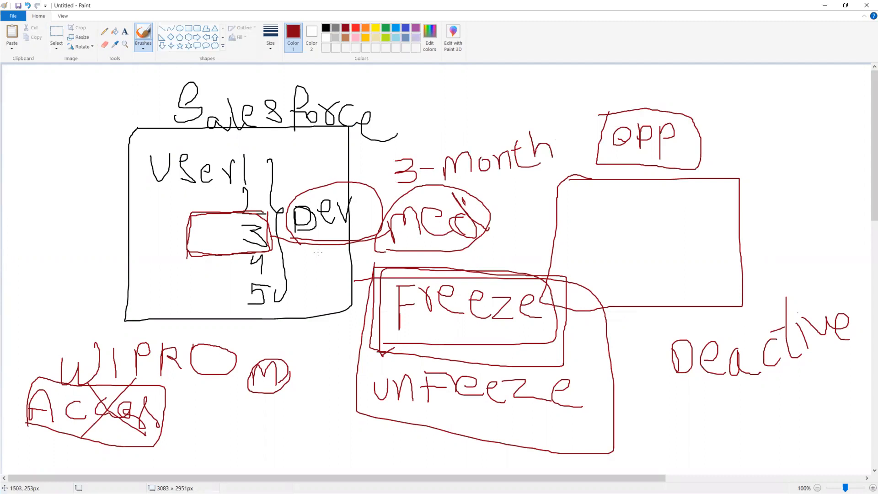
- Add a handwritten 6 below the diagram's user list and a circled 5 beside the empty box under "OPP"
drag(267, 306, 254, 324)
mouse_move(825, 210)
mouse_down()
mouse_move(785, 251)
mouse_move(845, 225)
mouse_move(778, 208)
mouse_move(796, 274)
mouse_up()
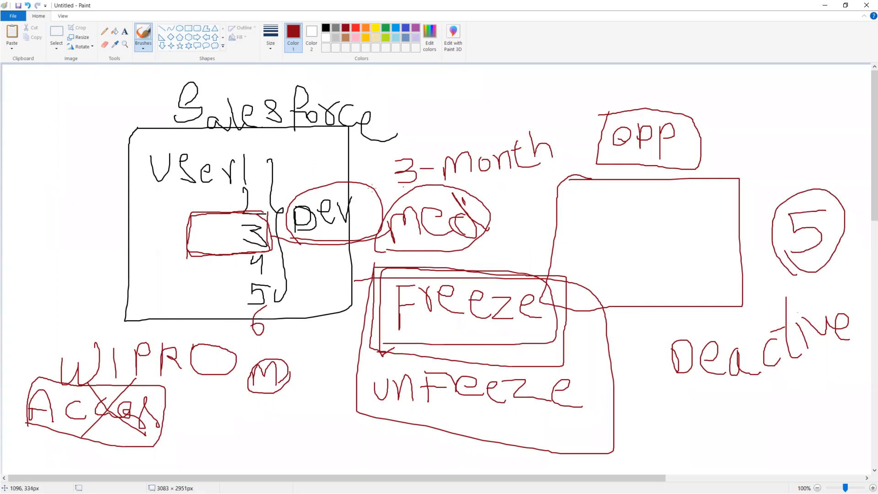
drag(303, 174, 335, 190)
drag(316, 158, 306, 191)
- Switch to Salesforce in the browser and compare the User License fields of the System Administrator and Chatter Free users
click(825, 5)
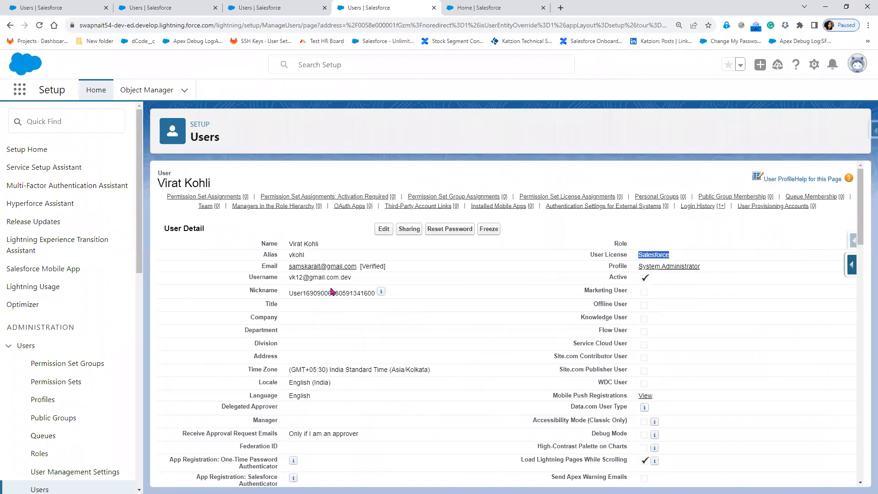
click(286, 8)
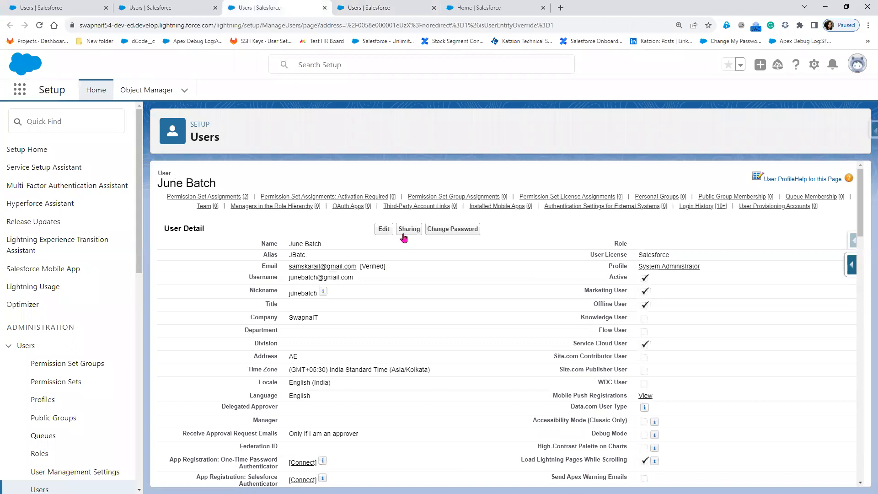
click(183, 9)
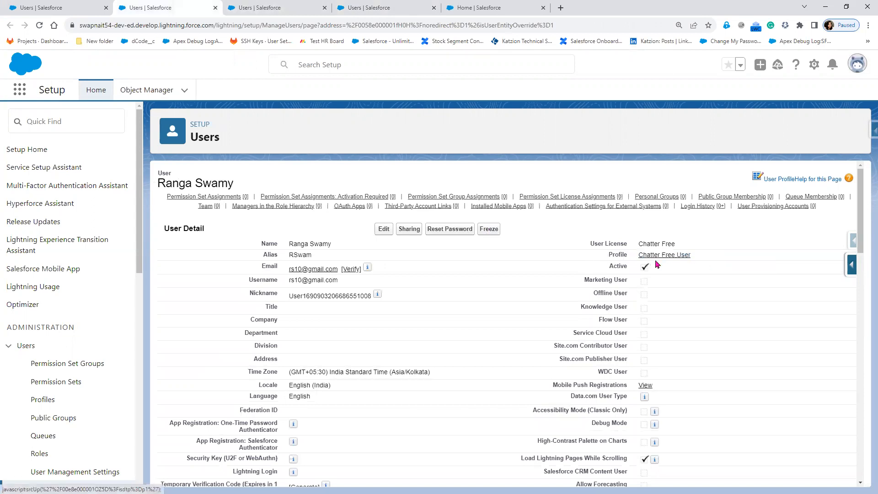
- Expand the full User Licenses list on Company Information and check the Used Licenses value in the Chatter Free row
click(478, 8)
scroll(425, 391, down, 3)
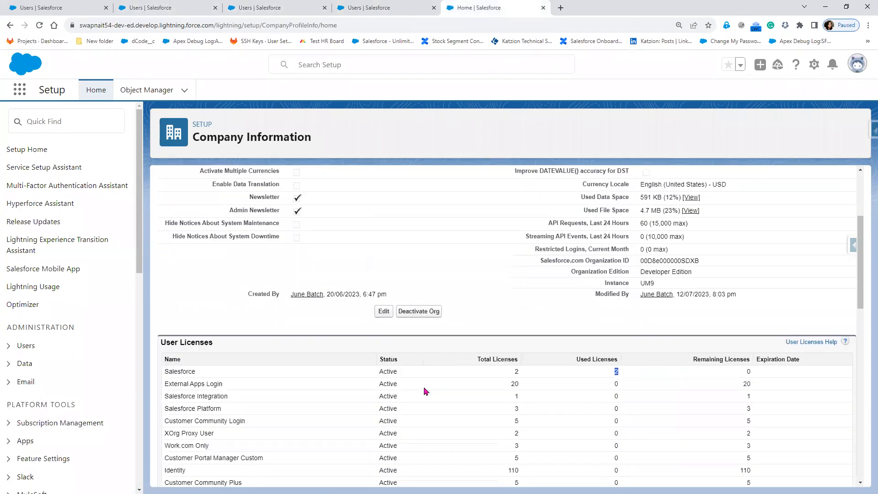
click(188, 417)
scroll(220, 454, down, 2)
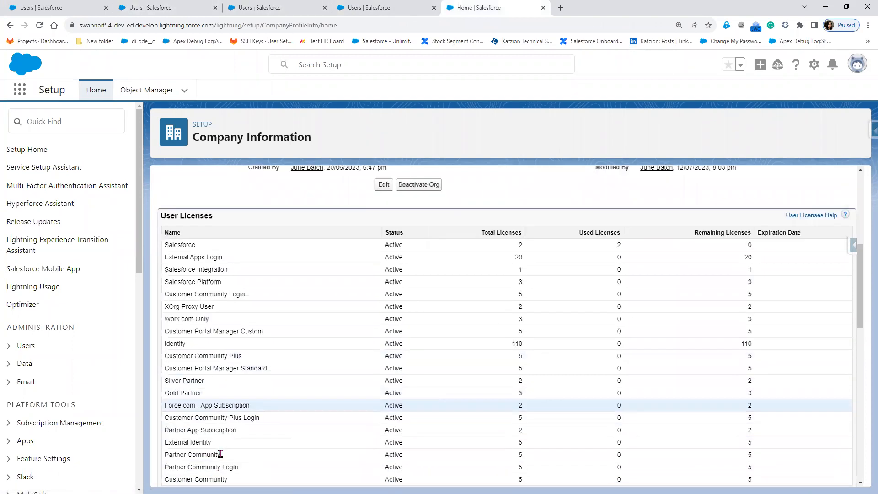
click(198, 453)
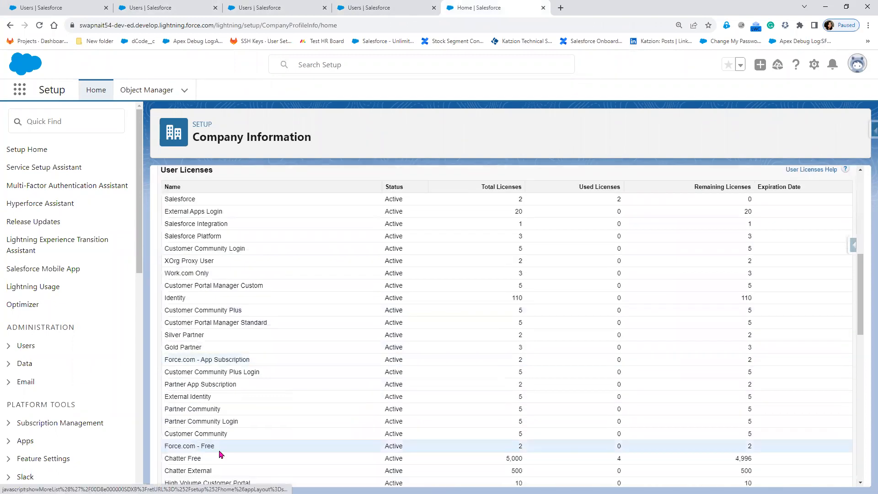
scroll(229, 446, down, 2)
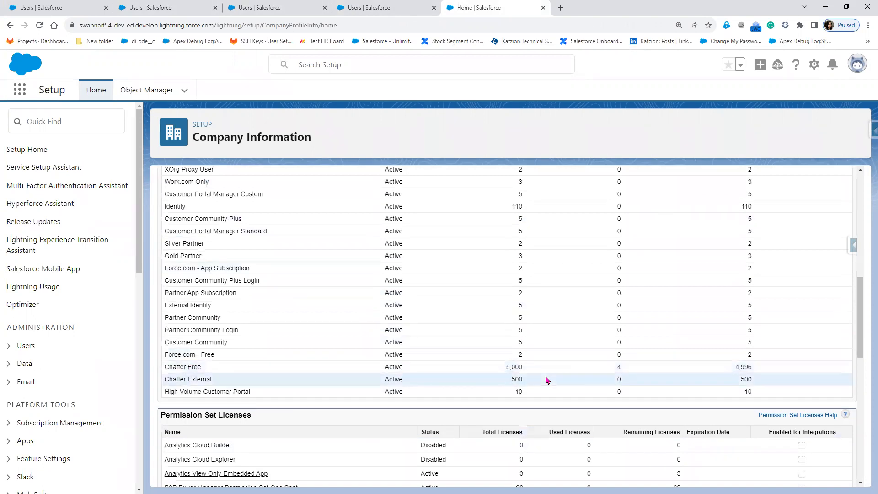
double_click(616, 369)
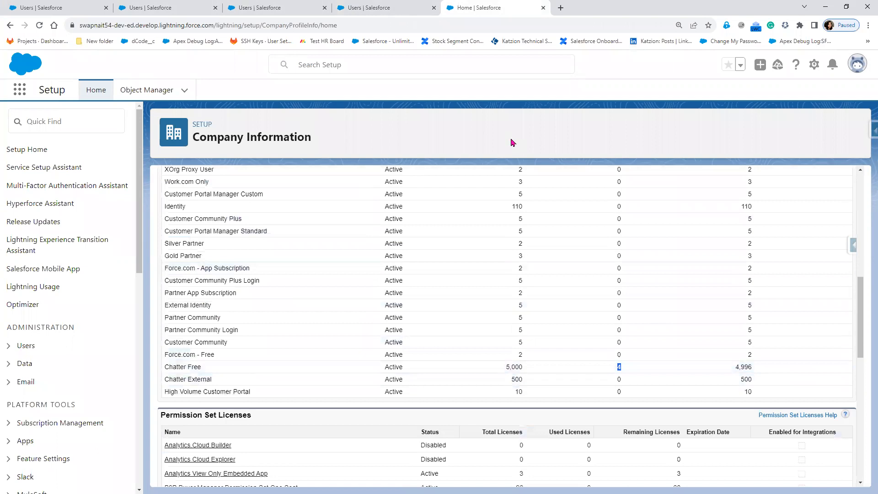
- Freeze the user who holds the Chatter Free license from the user's detail page
click(196, 8)
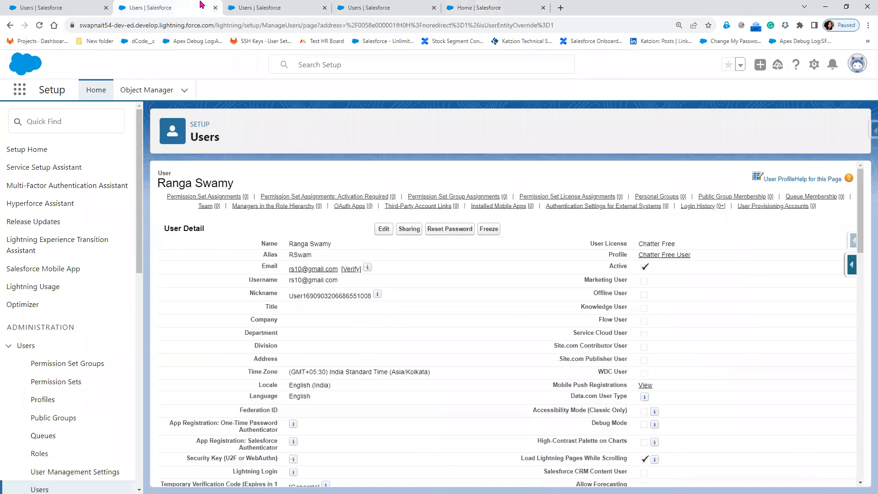
click(489, 229)
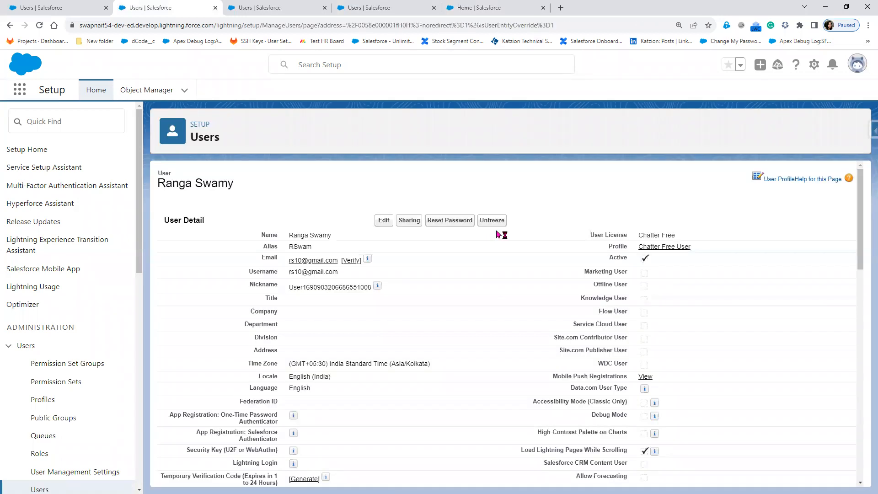
- Reload Company Information, expand the full User Licenses list, and check the used and remaining licenses for Chatter Free
click(488, 9)
click(39, 25)
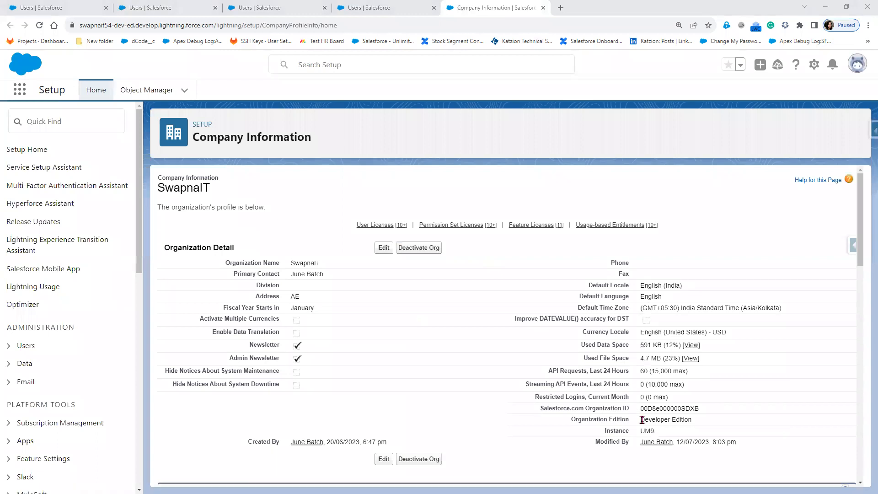
scroll(642, 419, down, 6)
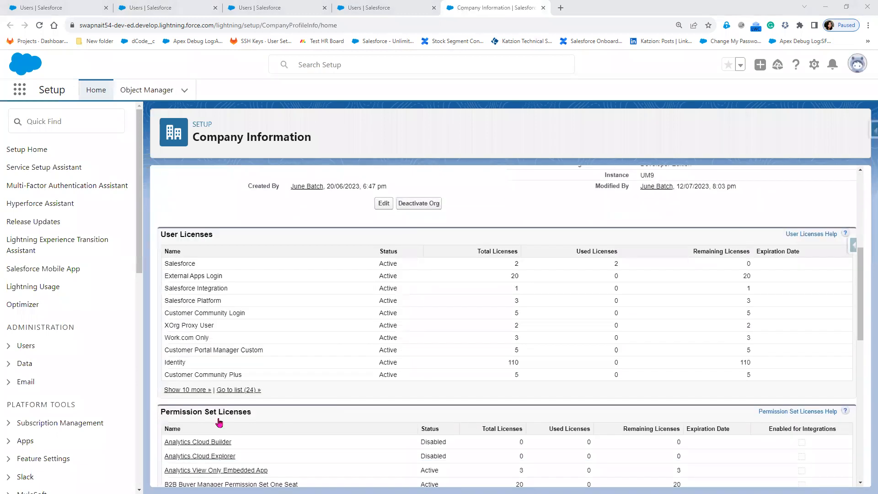
scroll(219, 423, down, 2)
click(176, 325)
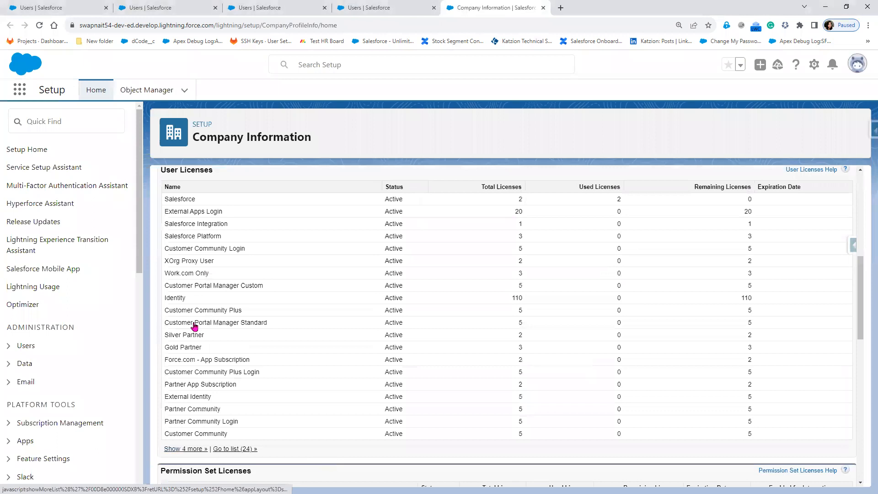
click(192, 450)
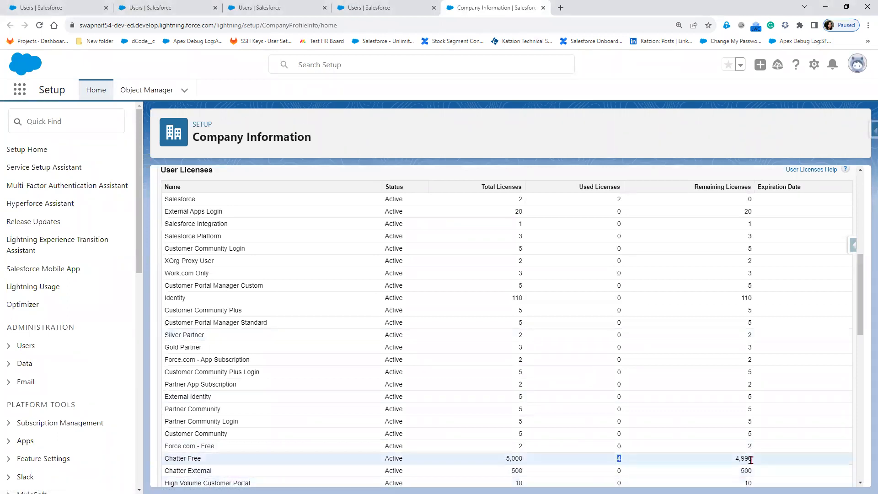
drag(761, 460, 734, 459)
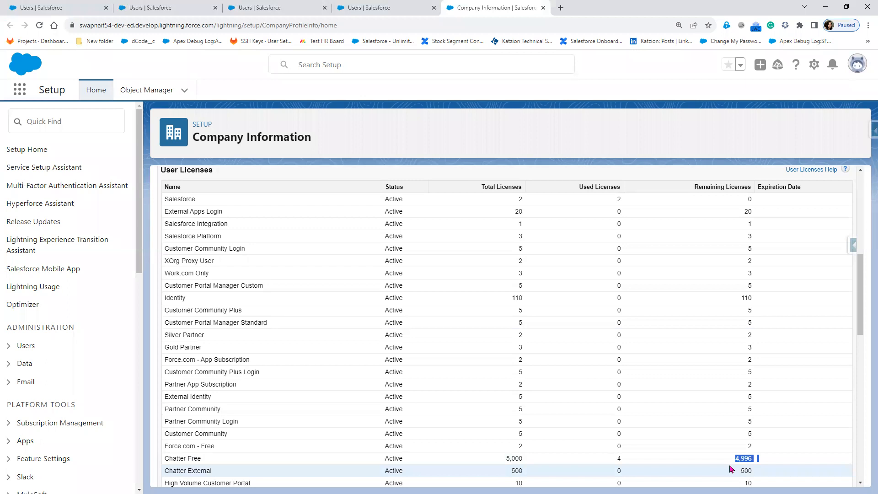
- Return from the frozen user's record to the All Users list and examine the Action column
click(150, 8)
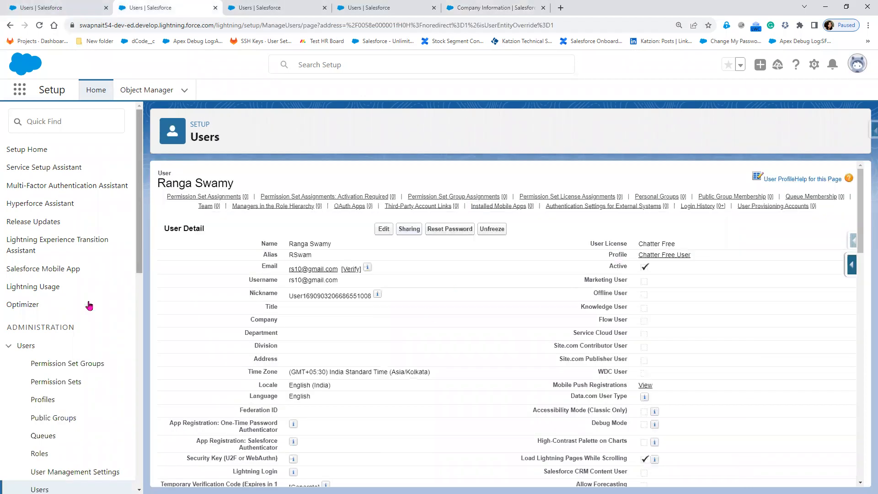
scroll(63, 466, down, 1)
scroll(63, 467, down, 2)
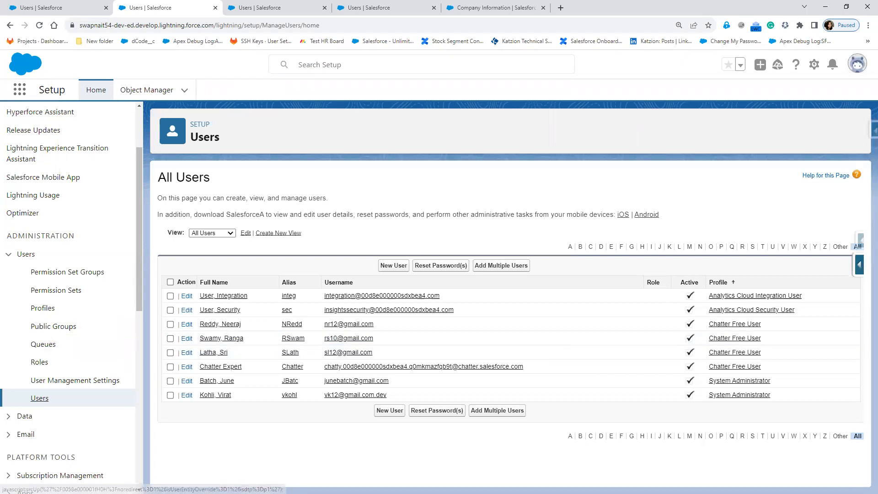
scroll(98, 329, up, 2)
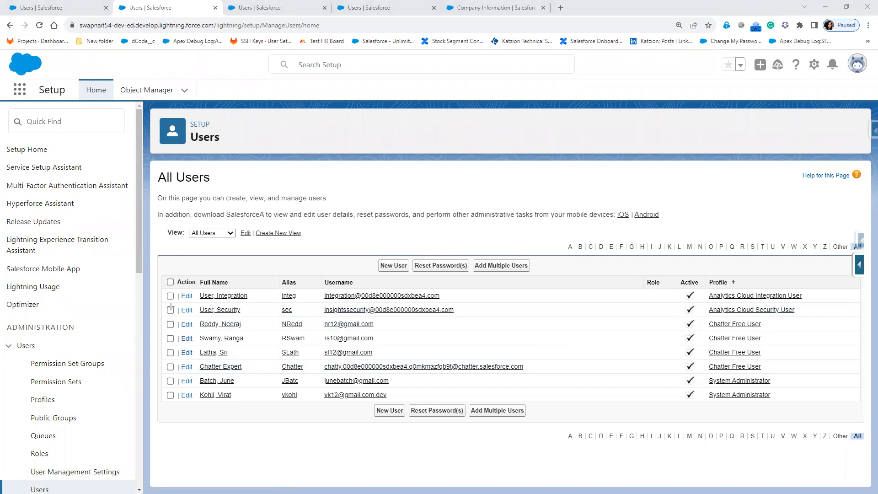
mouse_move(160, 272)
mouse_down()
mouse_move(199, 280)
mouse_move(198, 429)
mouse_up()
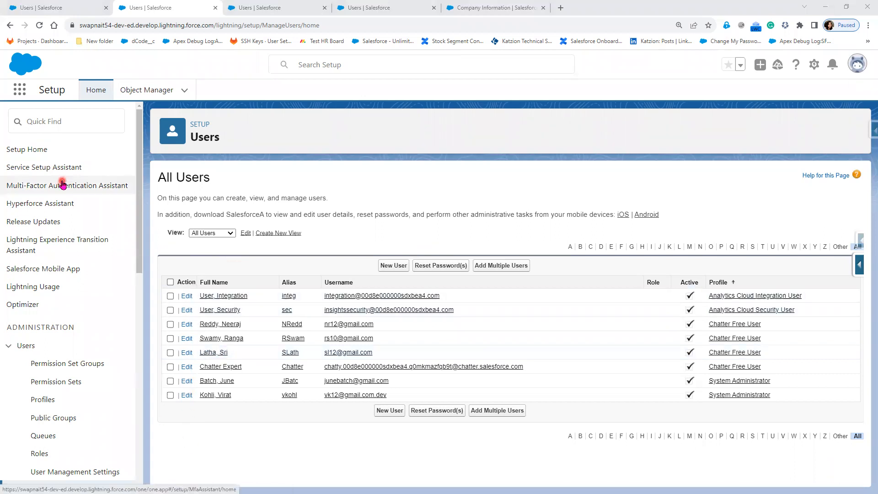
- Find Login Access Policies in Setup by searching "login", enable Administrators Can Log in as Any User, and save
click(68, 121)
text(login)
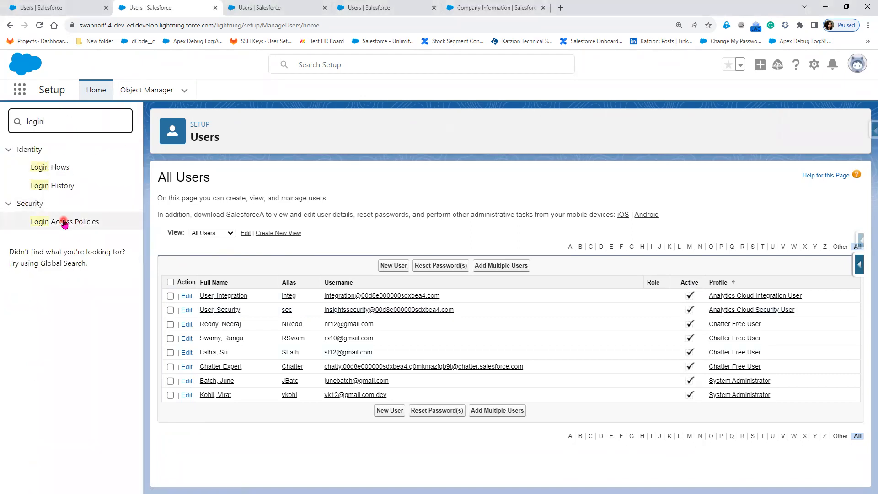
click(64, 222)
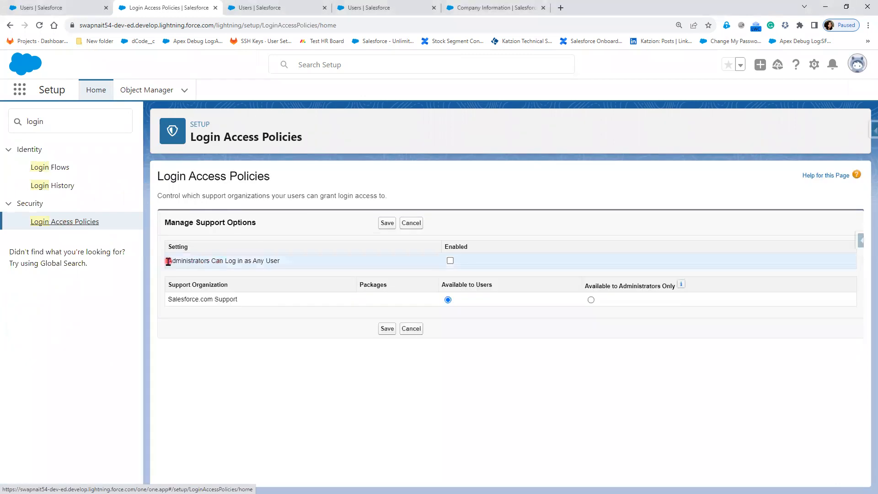
drag(168, 260, 293, 267)
click(450, 260)
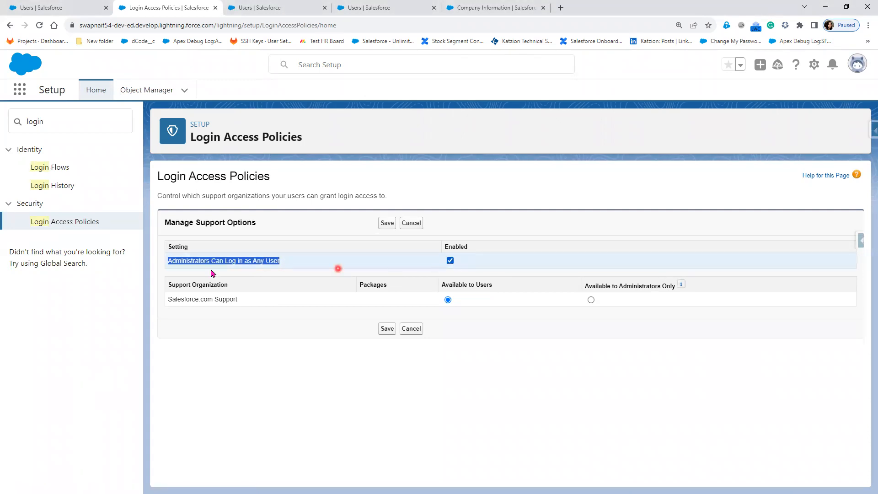
click(391, 221)
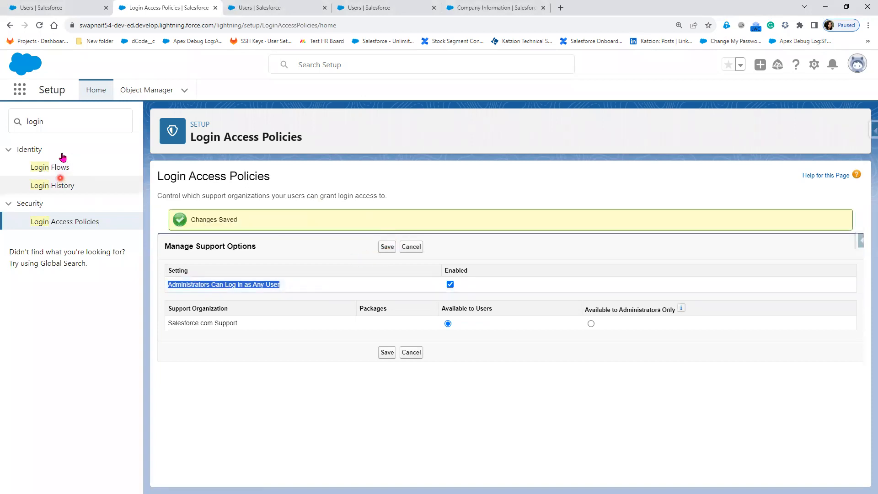
- Check the Login action in the All Users list and open the frozen Chatter Free user's record
click(11, 26)
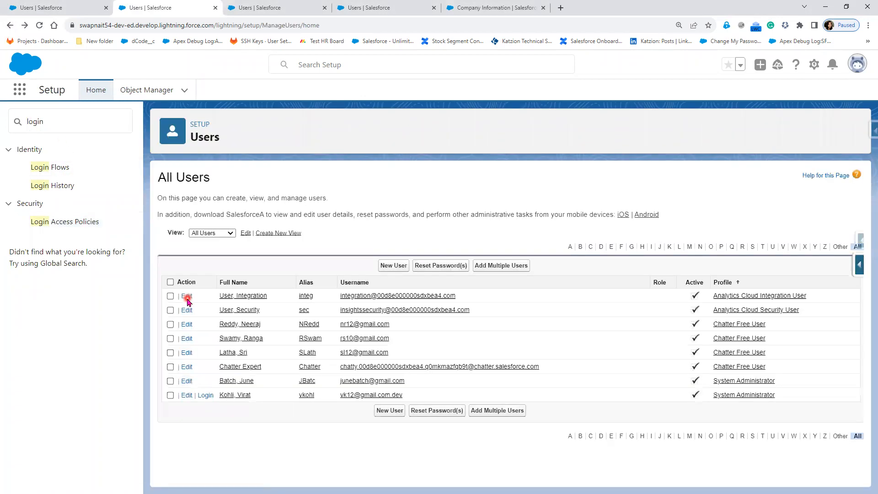
click(209, 399)
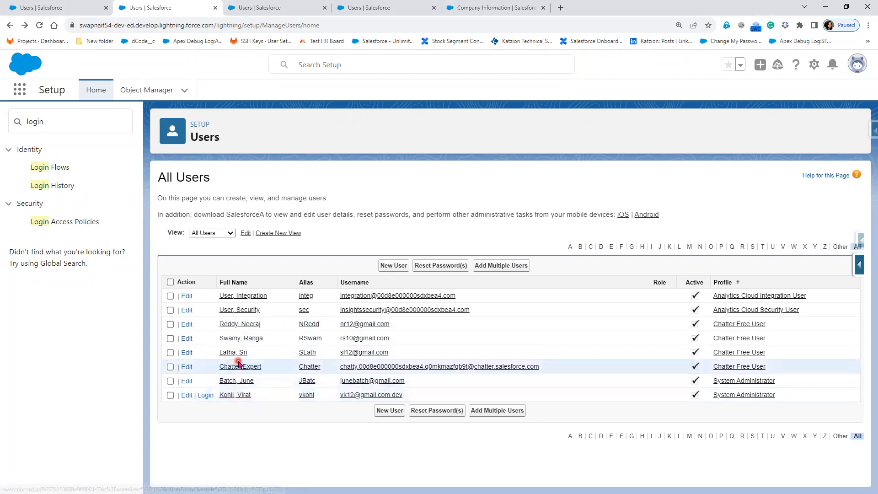
click(235, 339)
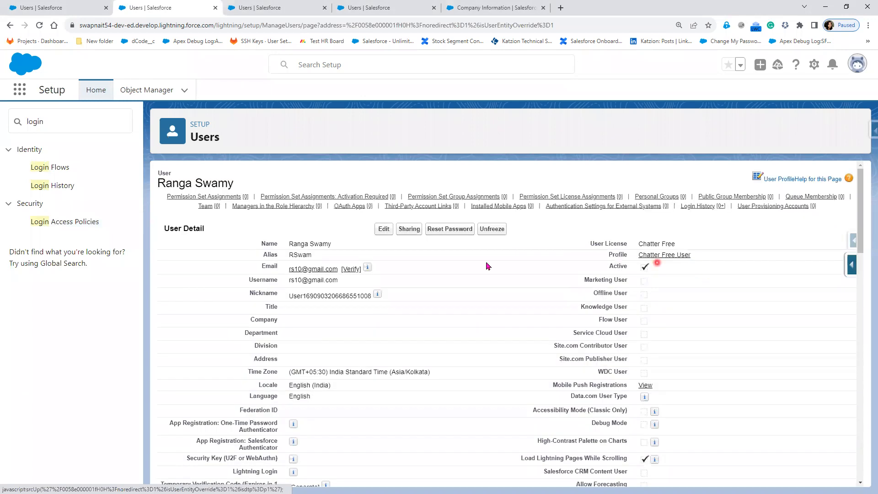
- Change the frozen user's license to Salesforce Platform with the Standard Platform User profile, save, and review the record
click(383, 230)
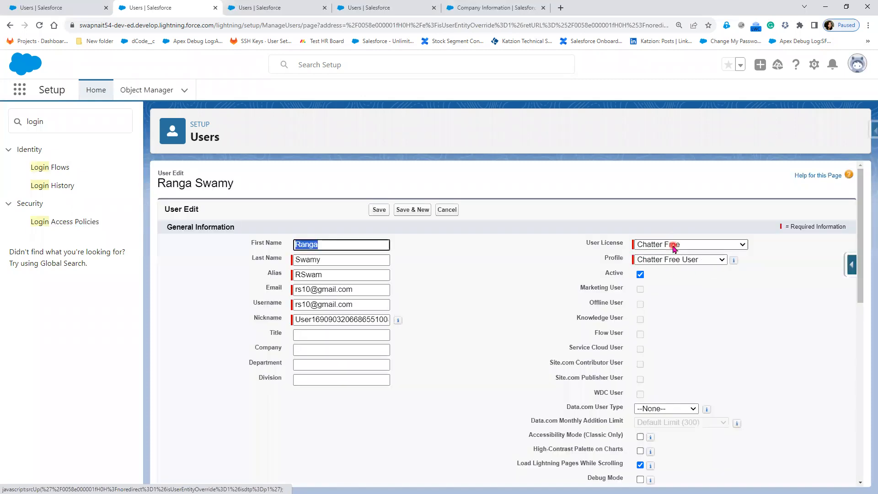
click(673, 245)
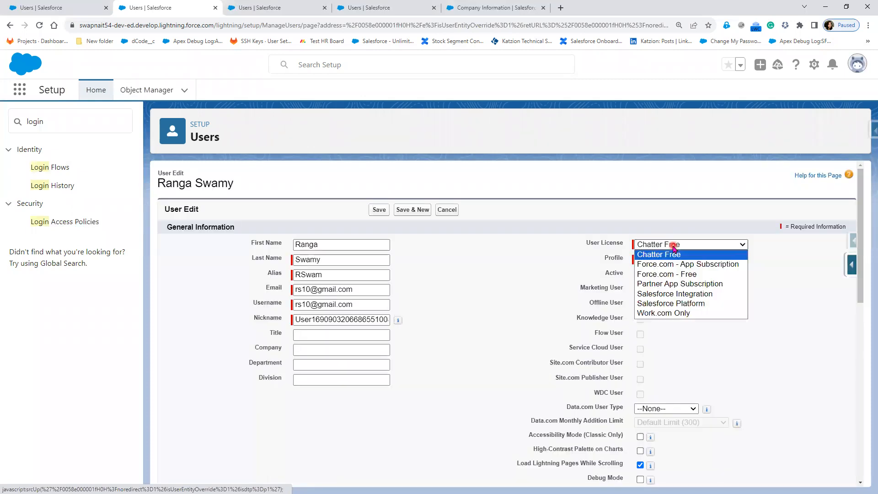
click(714, 303)
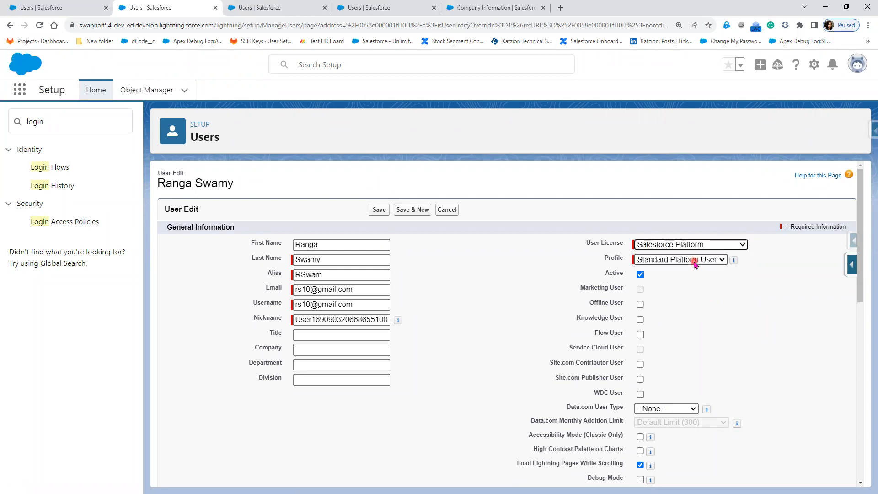
click(378, 209)
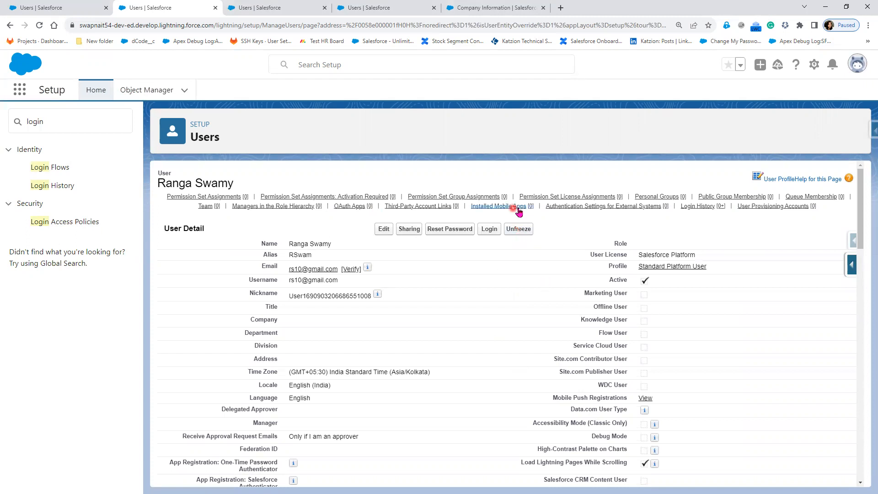
scroll(585, 397, down, 7)
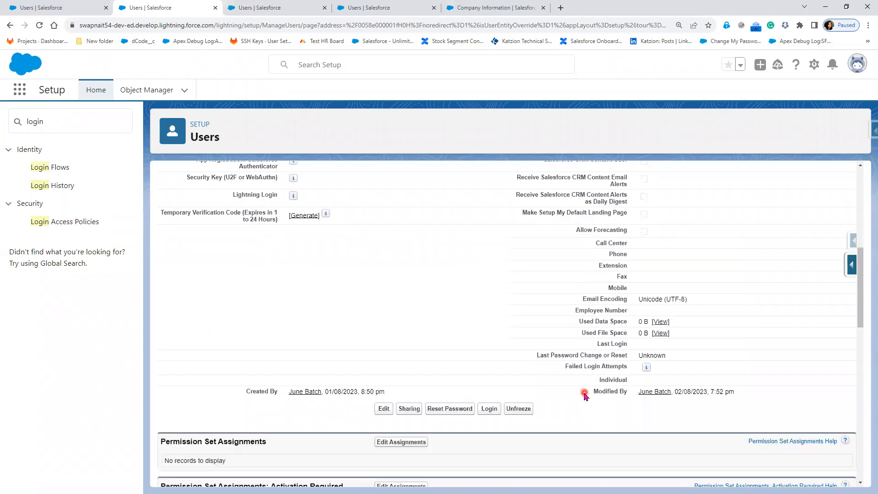
- Review the frozen Standard Platform User's full record, including the Login History related list
scroll(585, 395, down, 6)
scroll(563, 421, down, 3)
scroll(325, 353, up, 12)
scroll(351, 366, down, 4)
scroll(352, 368, down, 3)
scroll(349, 366, up, 13)
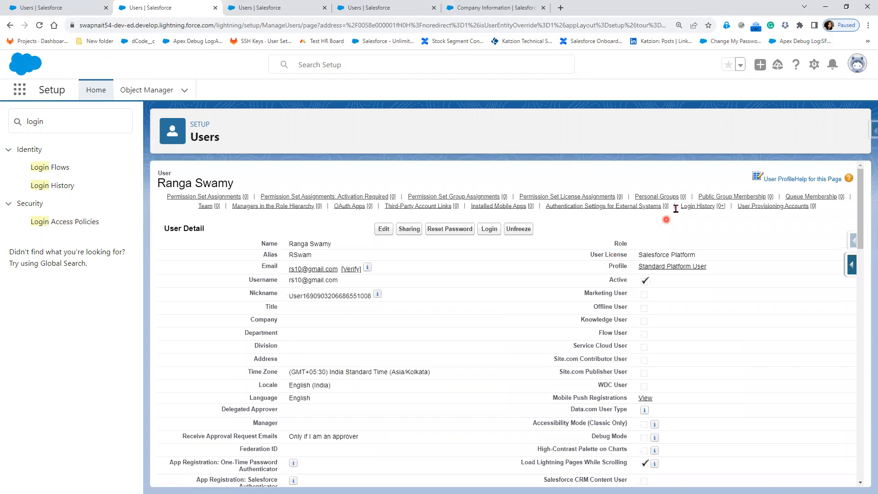
click(692, 206)
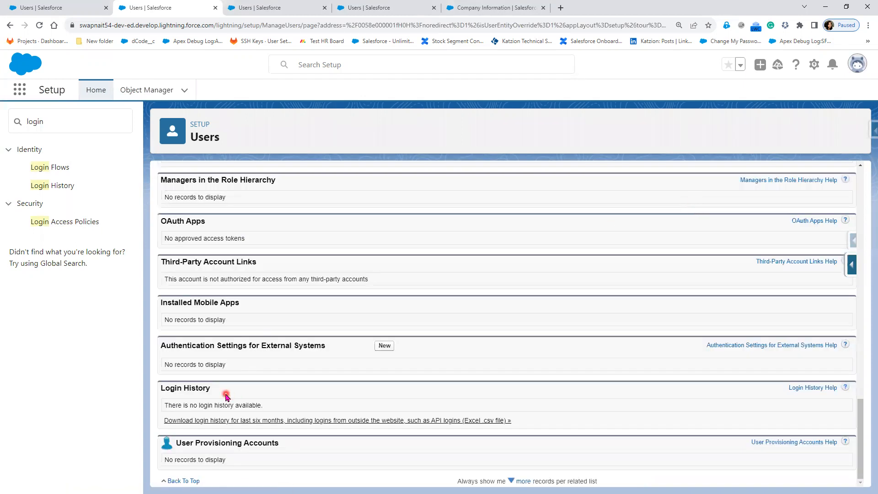
drag(414, 414, 441, 451)
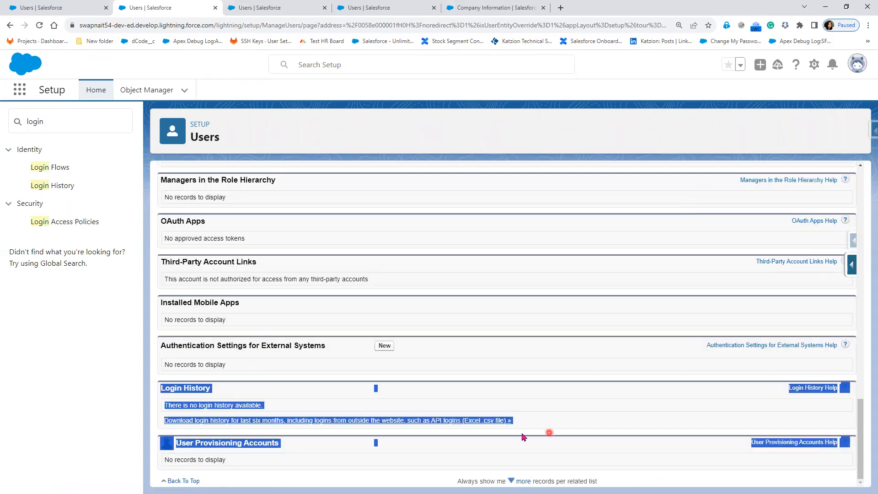
scroll(435, 434, up, 20)
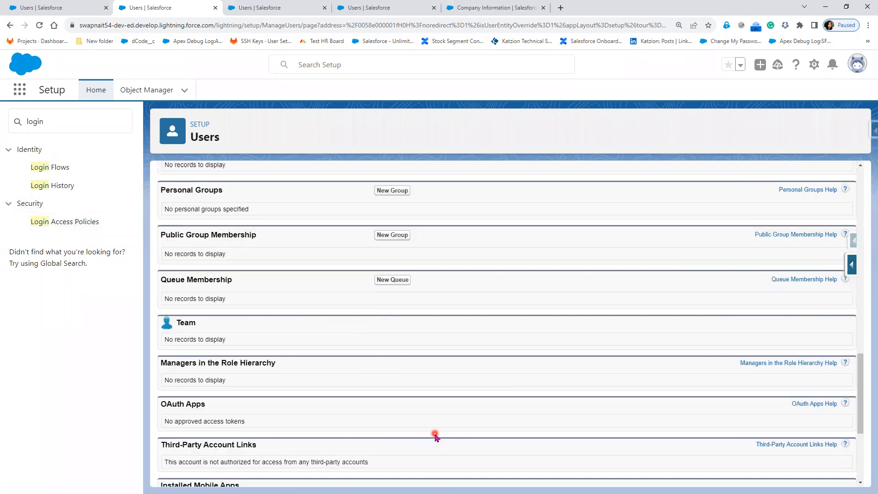
scroll(435, 435, up, 2)
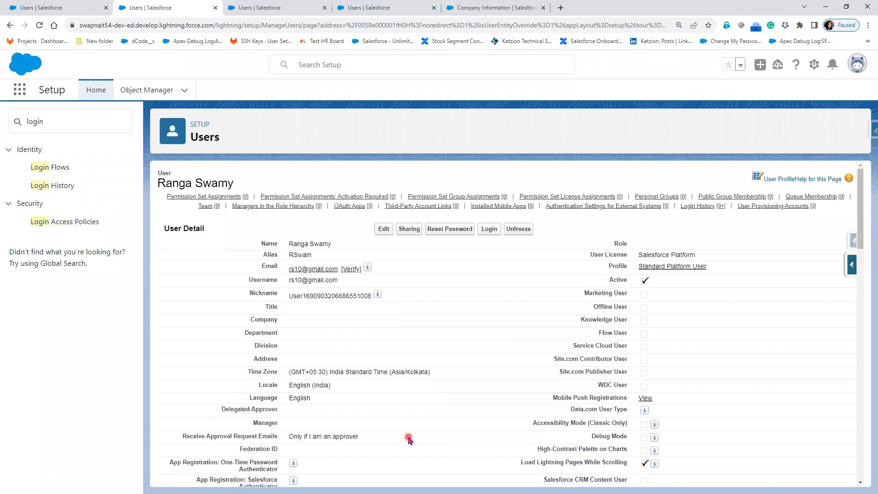
- Log in as the frozen Standard Platform User from the user record, and log out of that user's session
click(495, 231)
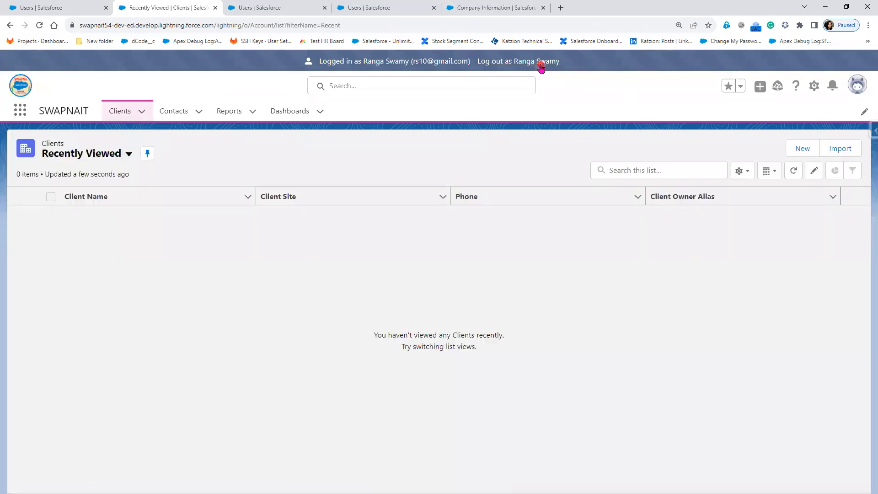
click(541, 67)
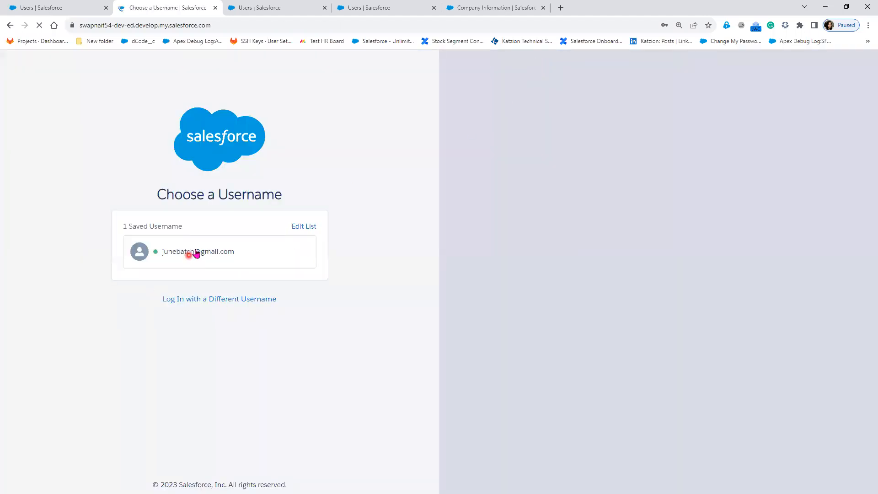
- Sign back in to the org with the saved administrator username and stored credentials, and postpone the mobile phone registration
click(196, 252)
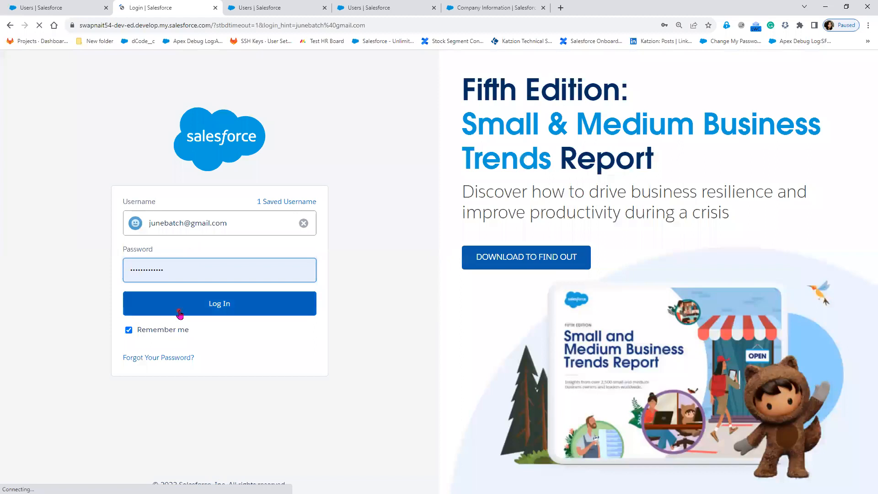
click(179, 312)
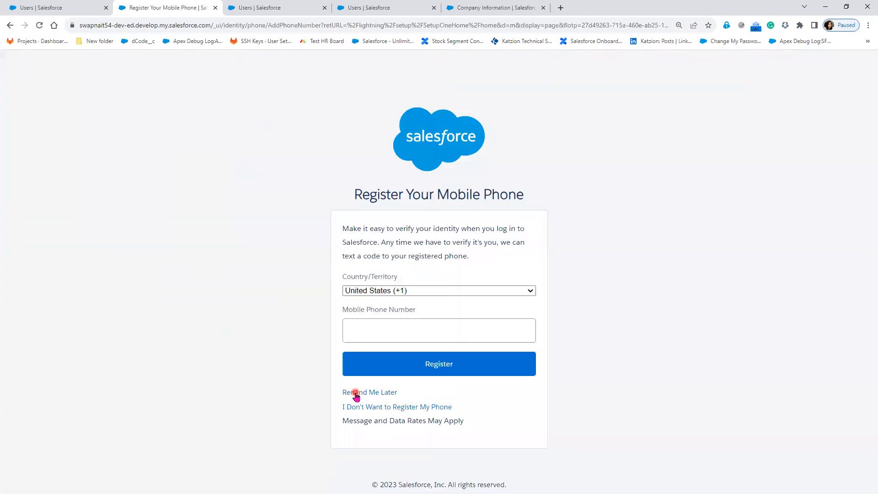
click(356, 395)
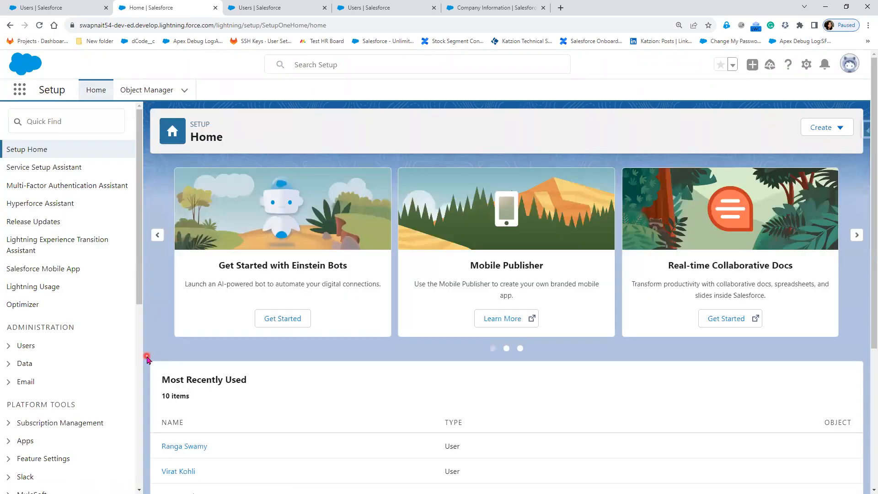
- Reopen the All Users list in Setup and check the Login History on the Standard Platform User's record
click(33, 352)
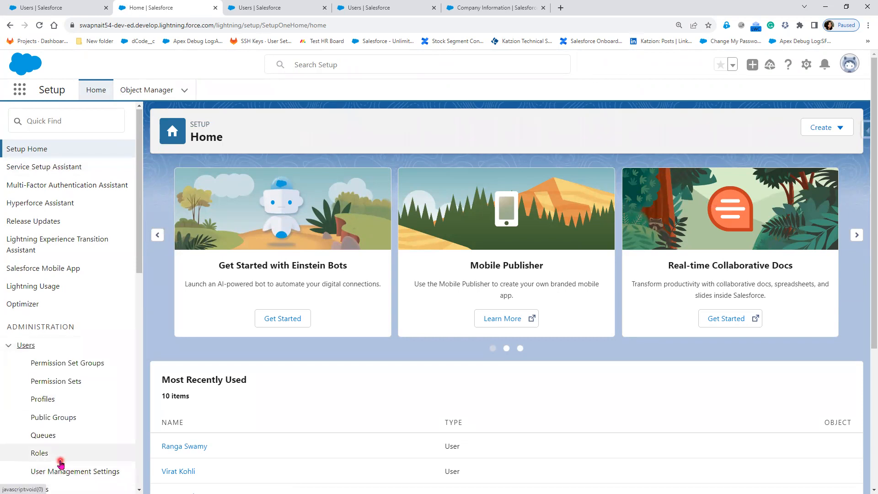
scroll(46, 448, down, 1)
click(38, 448)
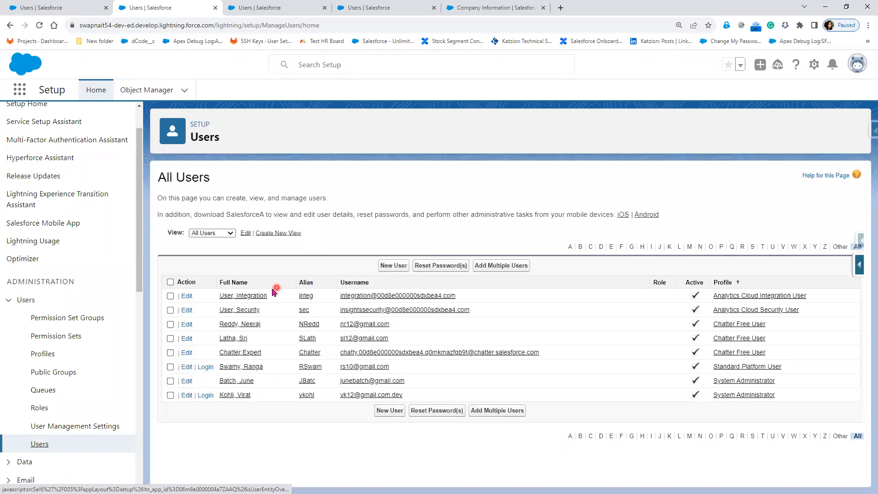
click(240, 368)
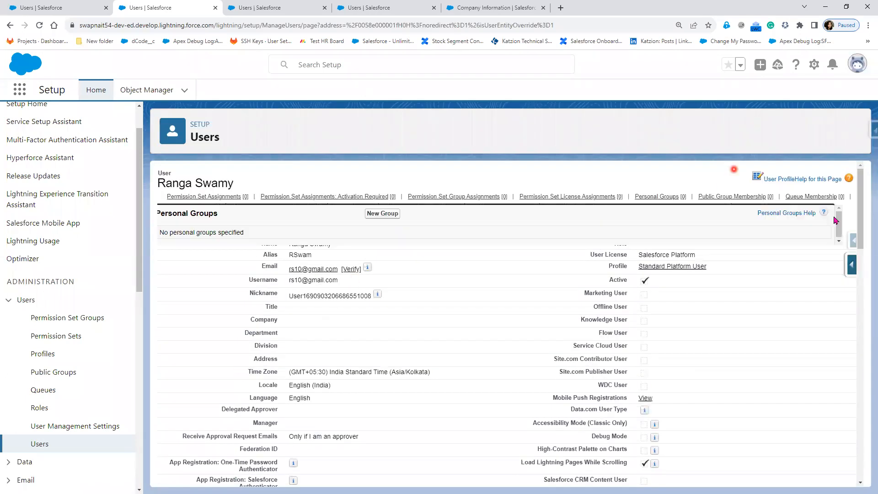
click(700, 207)
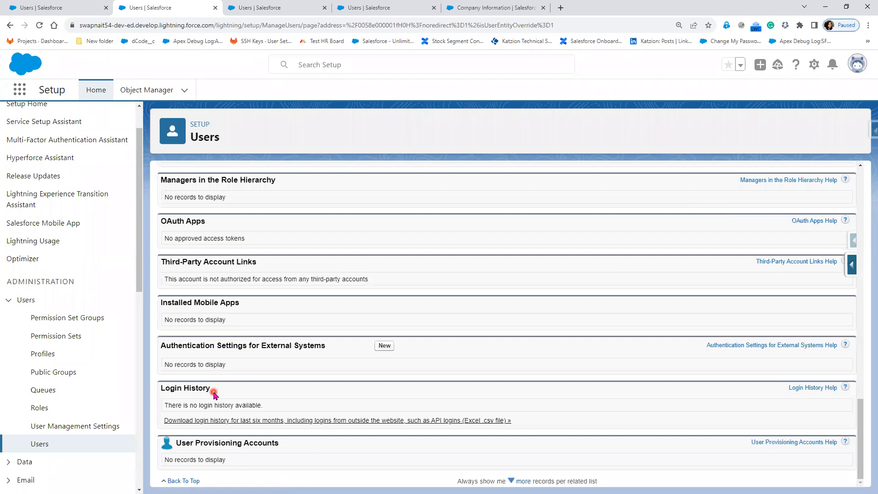
scroll(470, 349, up, 15)
scroll(407, 392, up, 10)
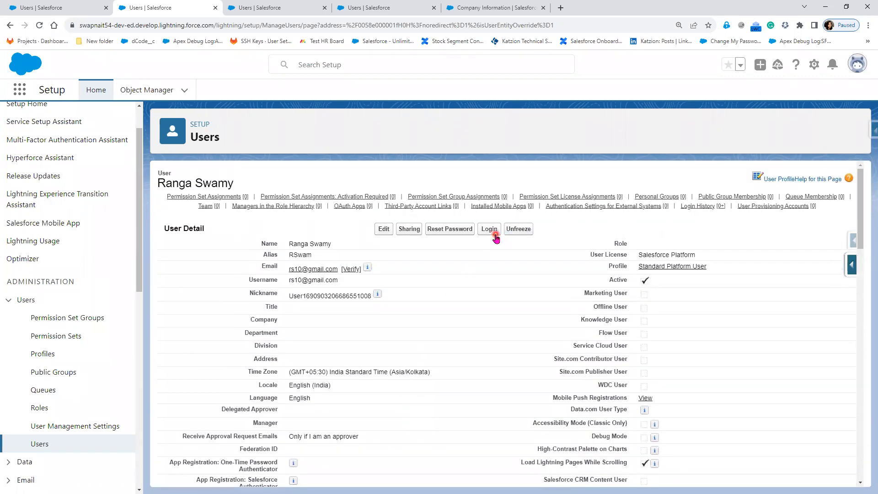
- Open the record of the System Administrator user that has a Login action and examine its Login History
click(39, 444)
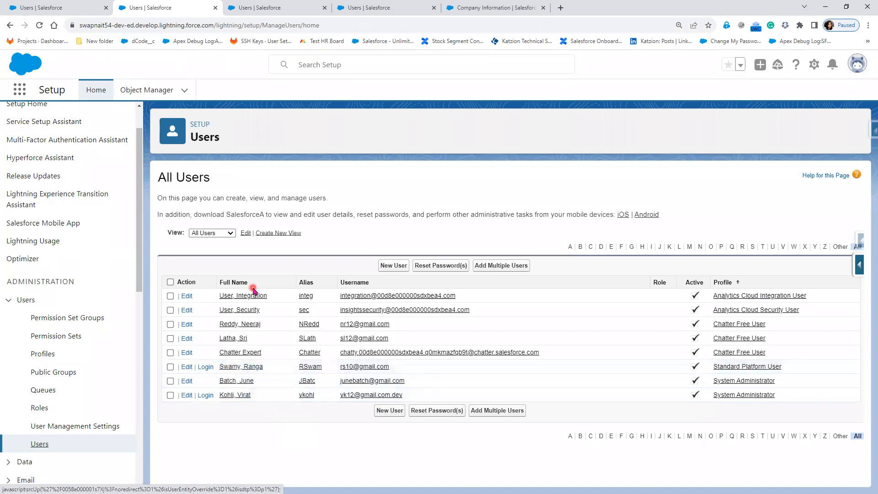
click(242, 396)
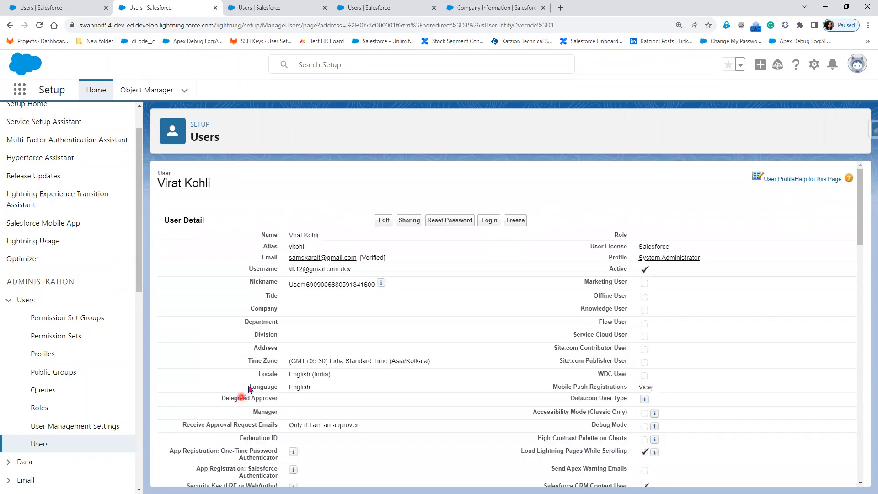
mouse_move(720, 206)
click(709, 221)
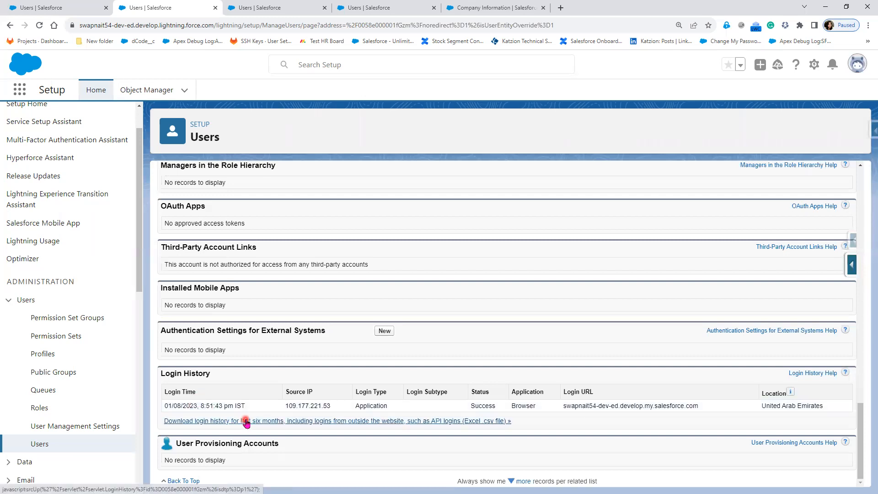
scroll(493, 383, up, 10)
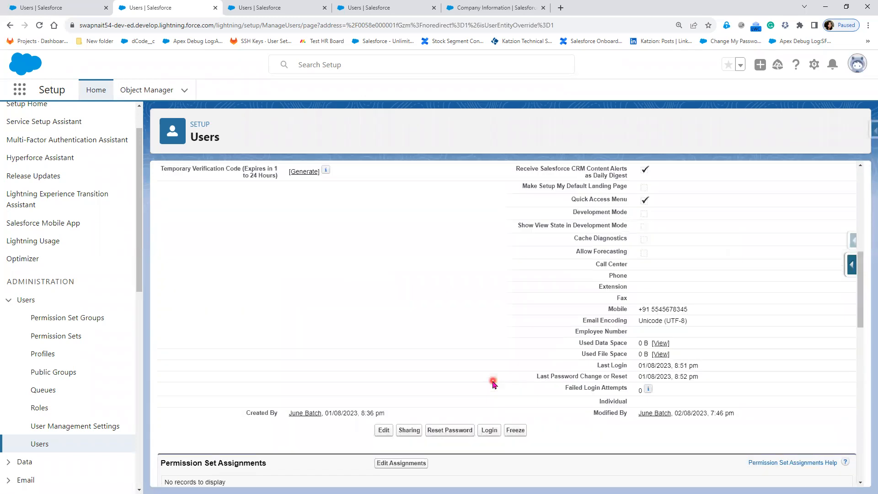
scroll(493, 384, up, 5)
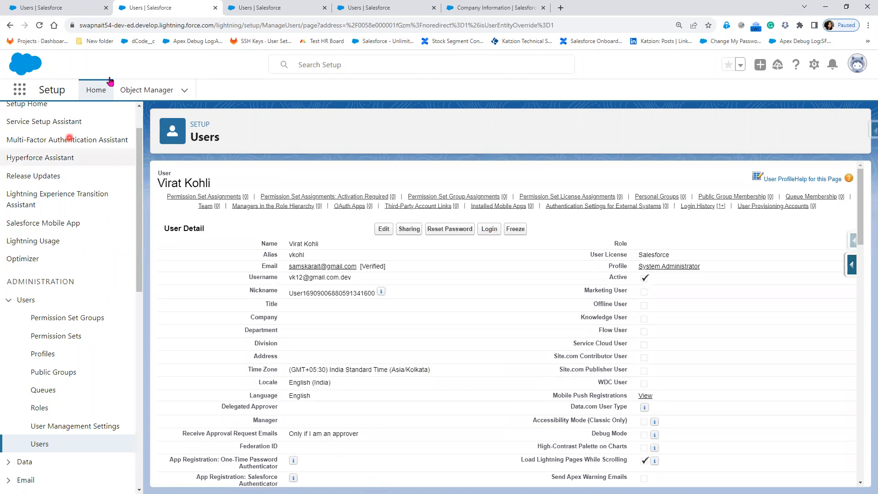
- Copy the org's base URL and load it in a new Incognito window to reach the Salesforce login page
drag(216, 26, 80, 25)
key(ctrl+c)
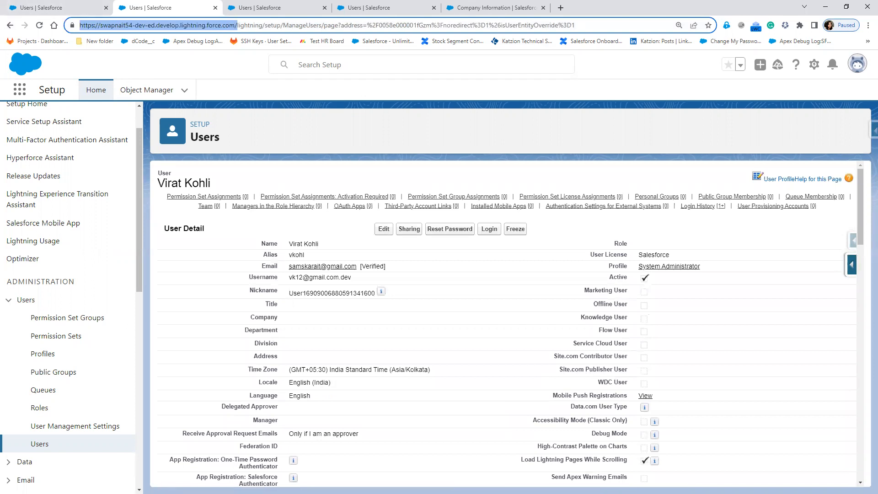
key(alt+Tab)
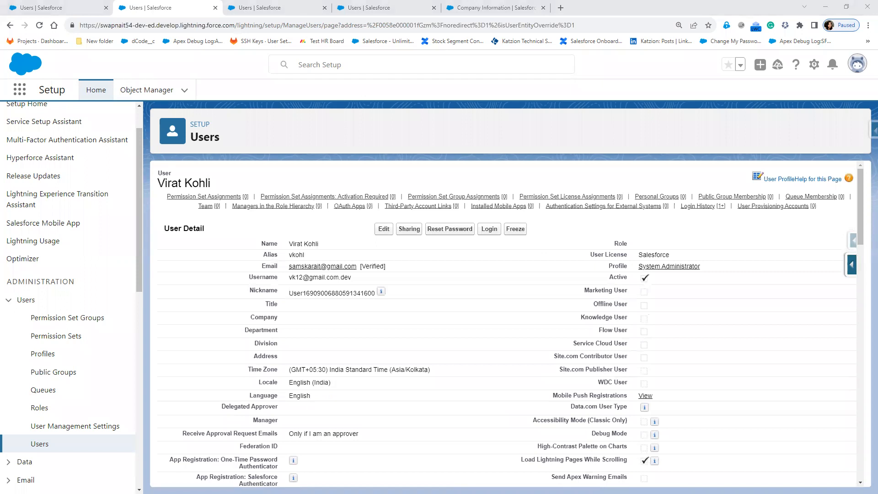
key(ctrl+shift+n)
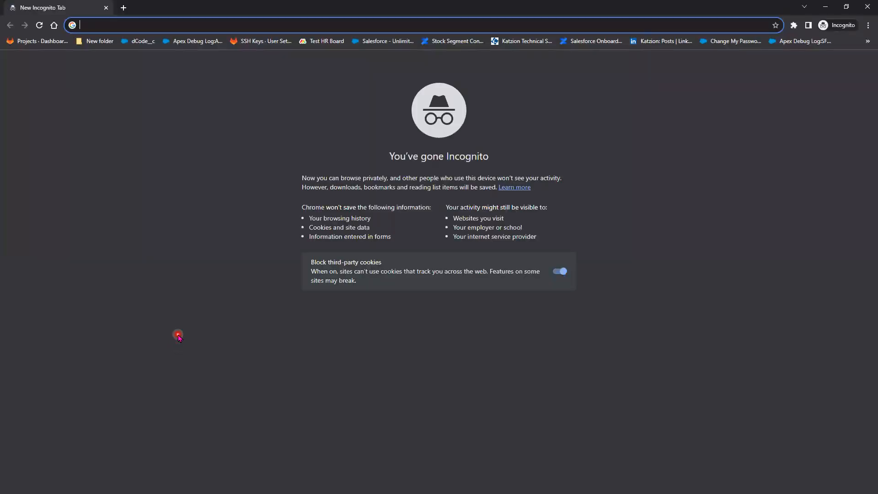
key(ctrl+v)
key(Return)
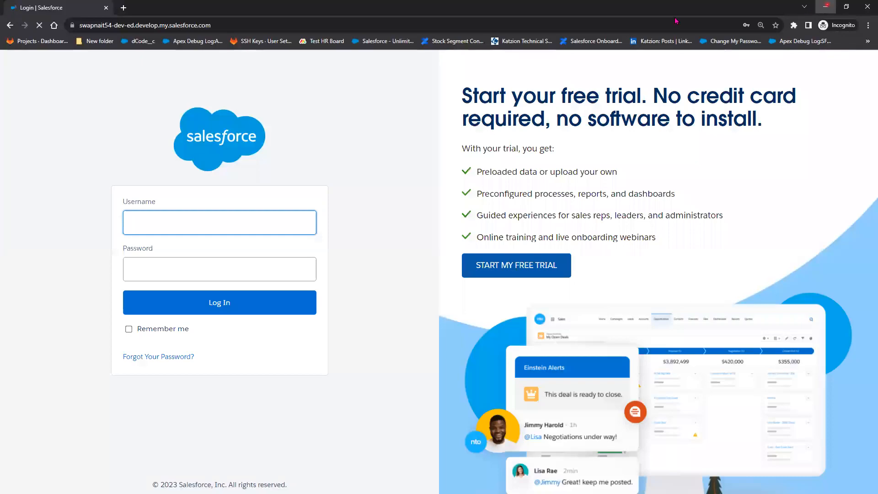
- Copy the System Administrator user's username from the record into the Incognito login form and remove the leading spaces
click(829, 9)
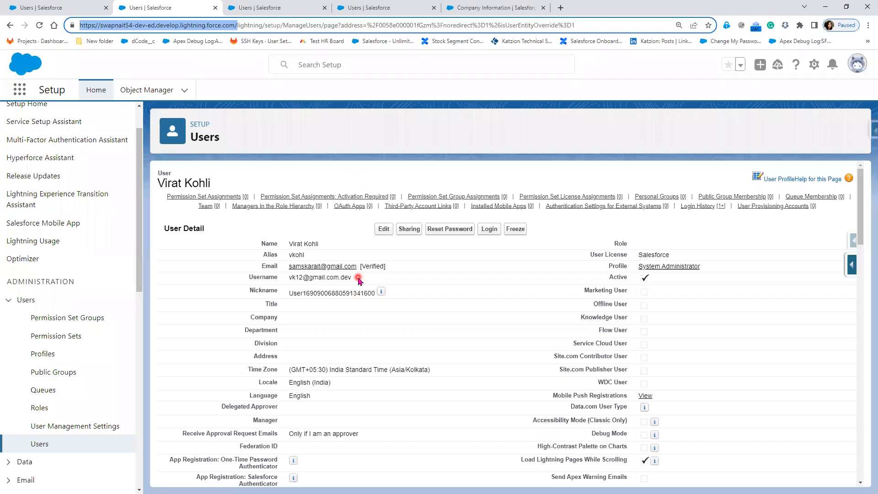
drag(357, 278, 282, 280)
key(ctrl+c)
key(alt+Tab)
key(ctrl+v)
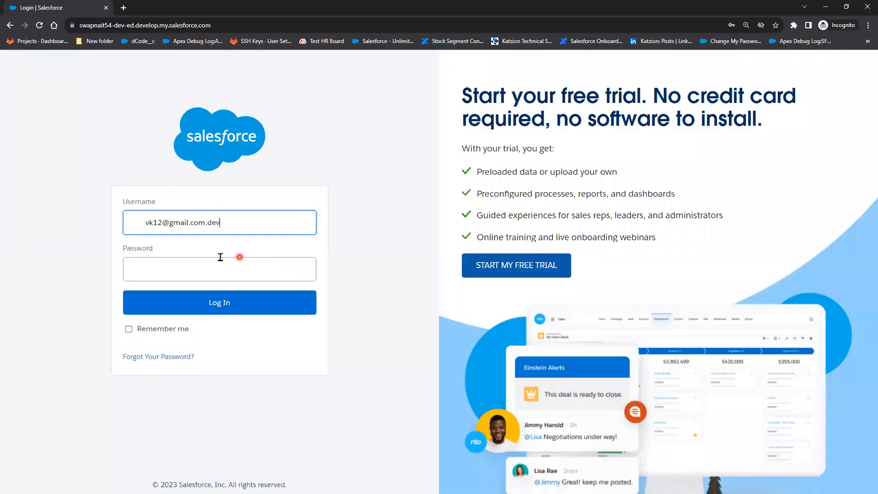
click(218, 258)
click(141, 223)
drag(142, 224, 121, 224)
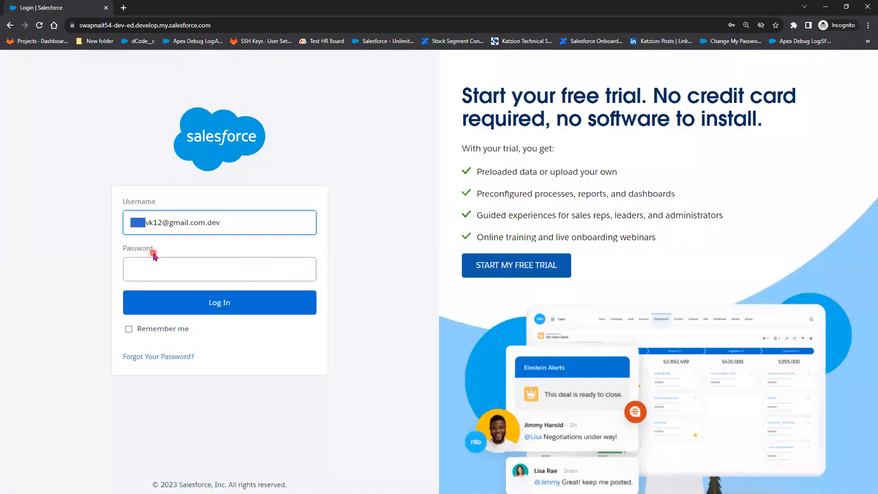
key(BackSpace)
- Enter the account password, log in to the org as that System Administrator user, and open the user profile options
click(159, 266)
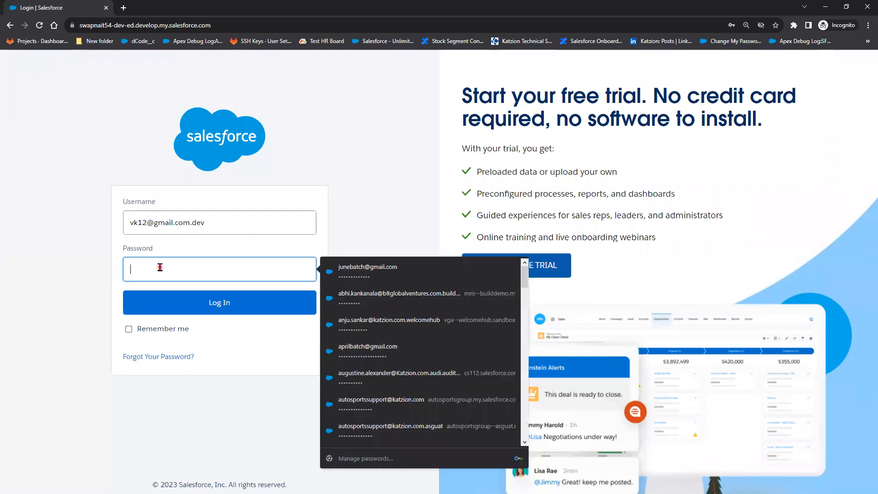
text(*********)
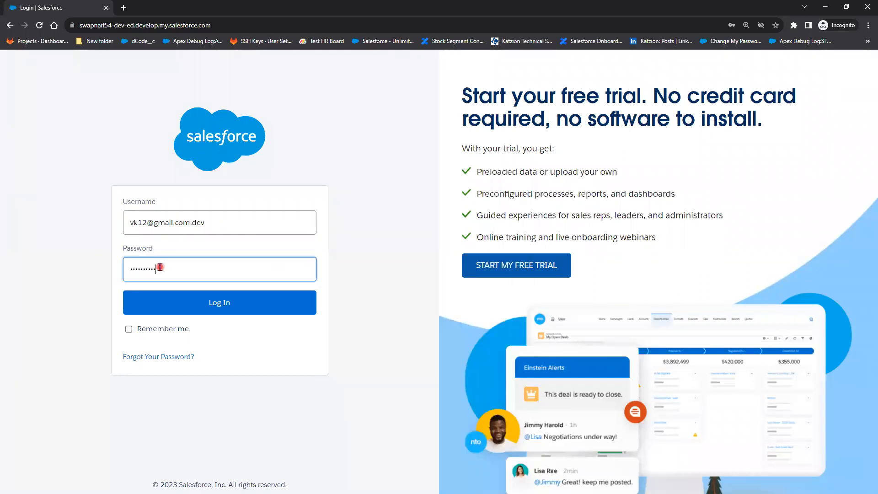
click(213, 306)
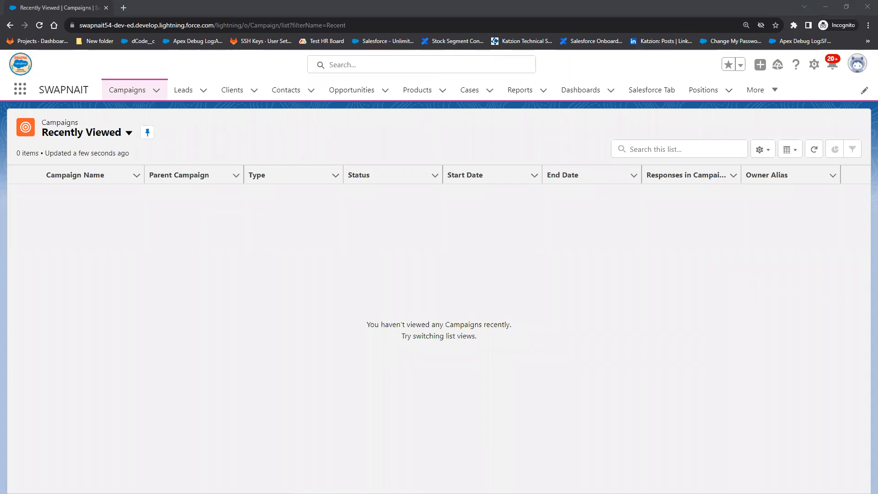
click(859, 68)
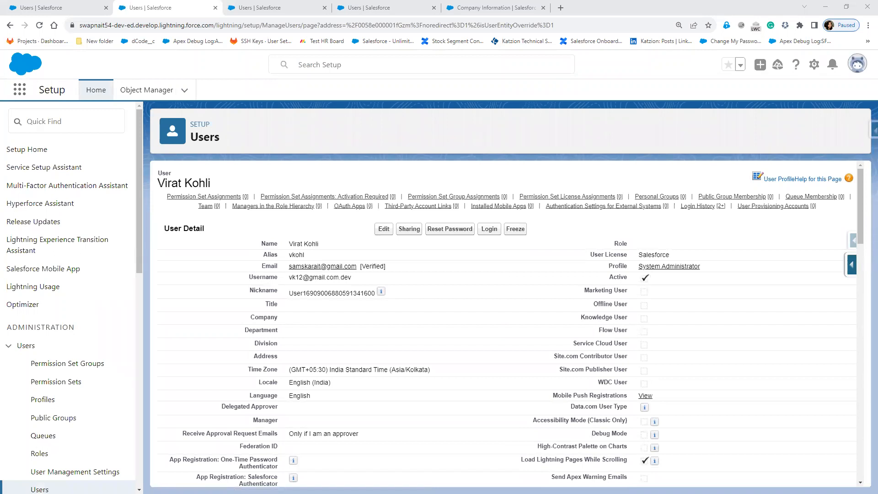
- Examine the newest Login History entry on the same System Administrator user's record, highlighting its source IP, application and location
click(711, 206)
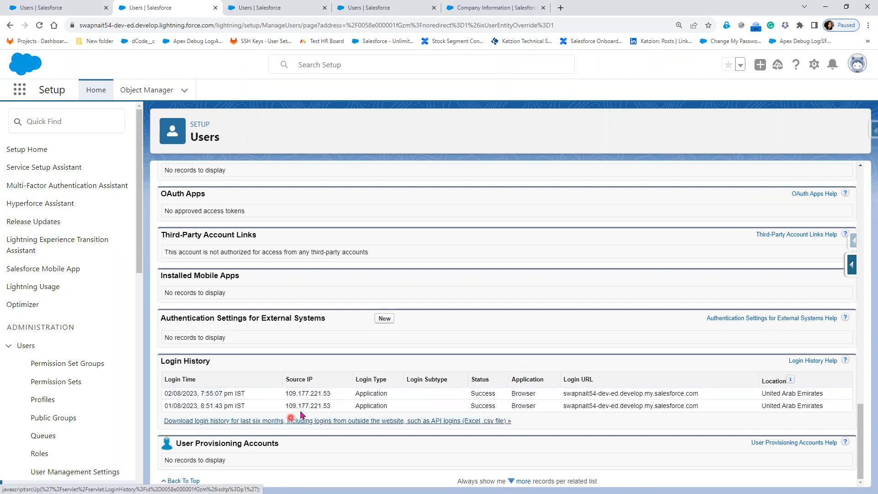
drag(293, 393, 333, 393)
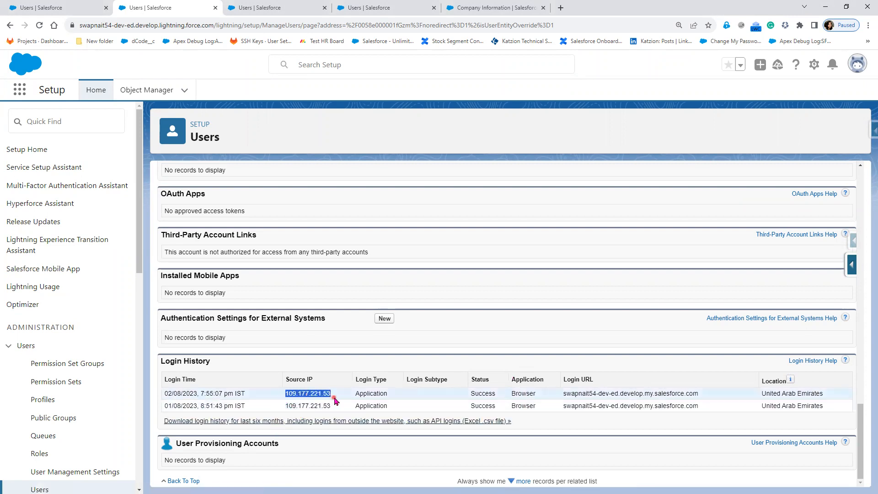
click(520, 394)
drag(521, 393, 512, 394)
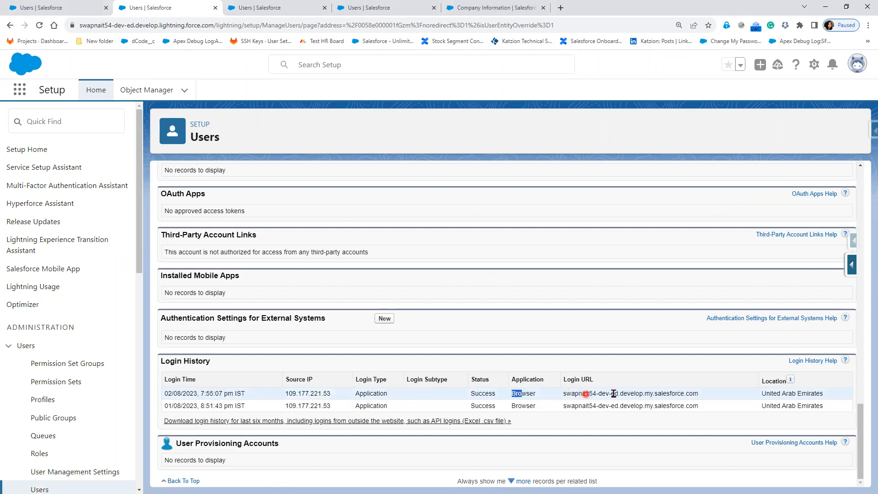
drag(844, 394, 762, 393)
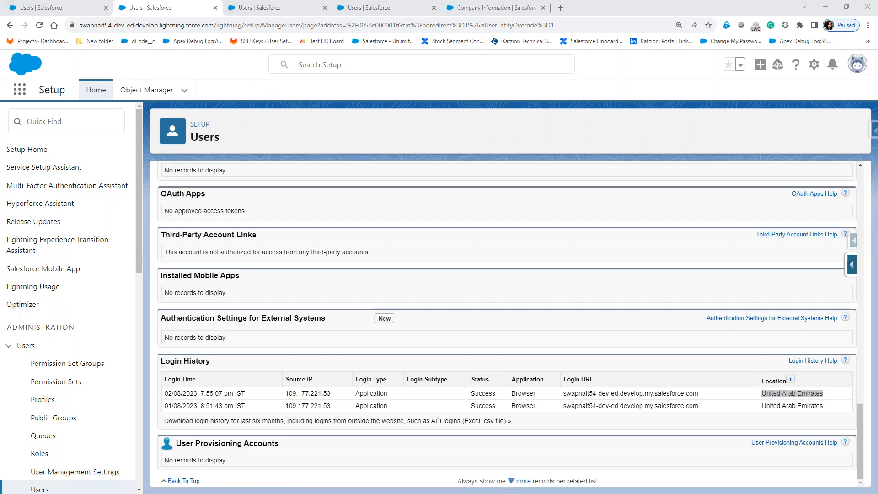
- Review the System Administrator user's record and its Login History, highlighting the source IP and location of the newest entry
drag(334, 393, 288, 394)
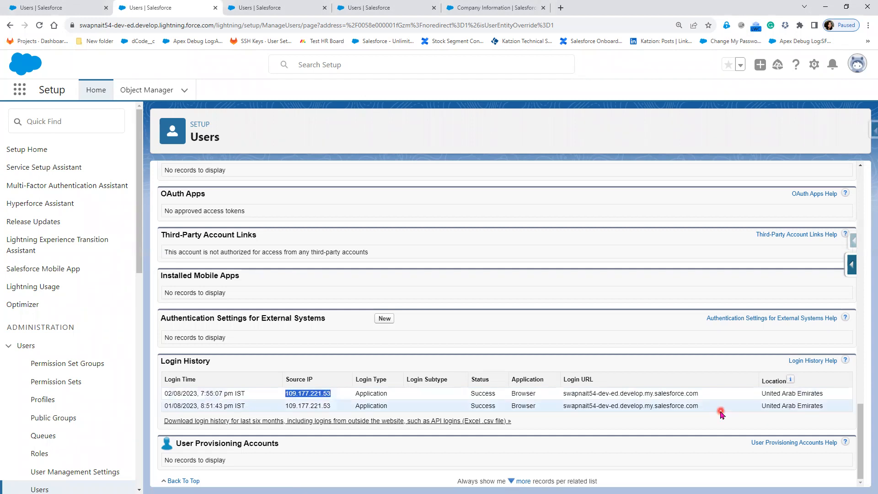
mouse_move(761, 405)
mouse_down()
mouse_move(818, 413)
mouse_move(761, 393)
mouse_up()
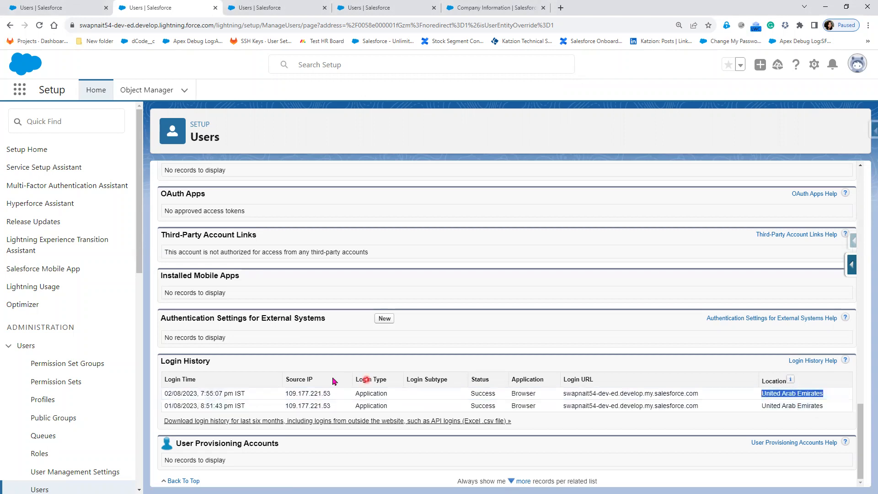
drag(333, 395, 285, 396)
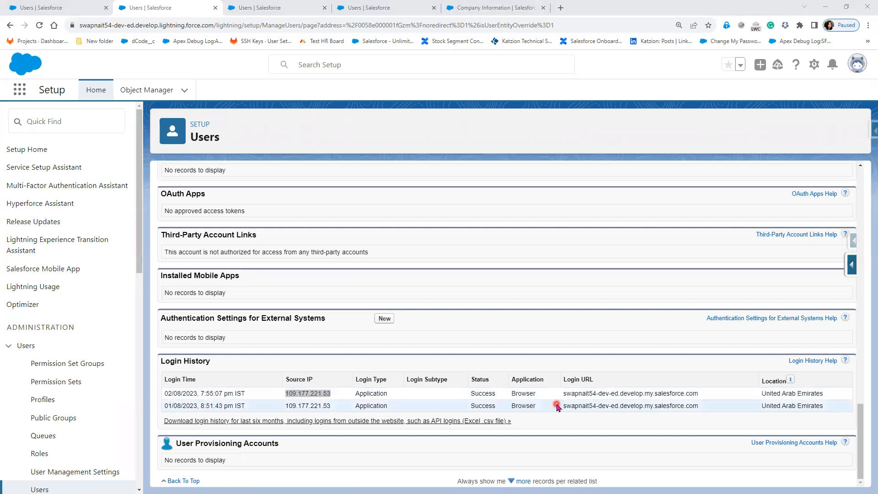
scroll(557, 405, up, 2)
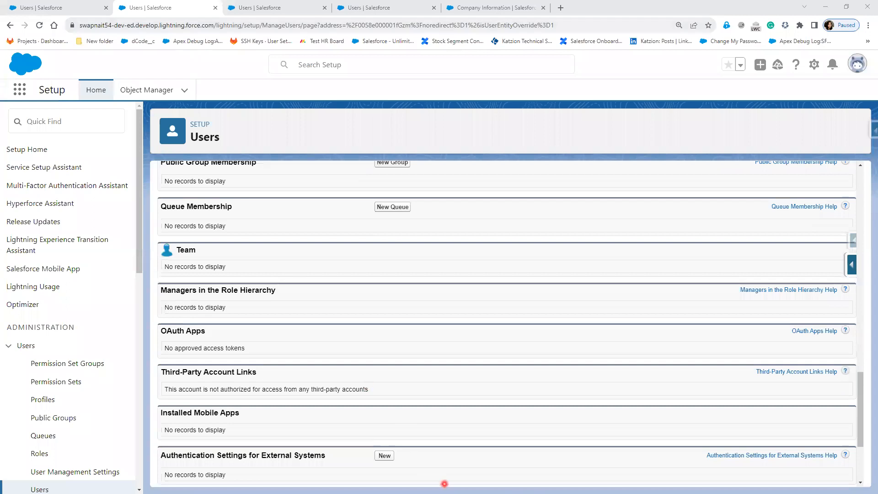
scroll(396, 456, down, 2)
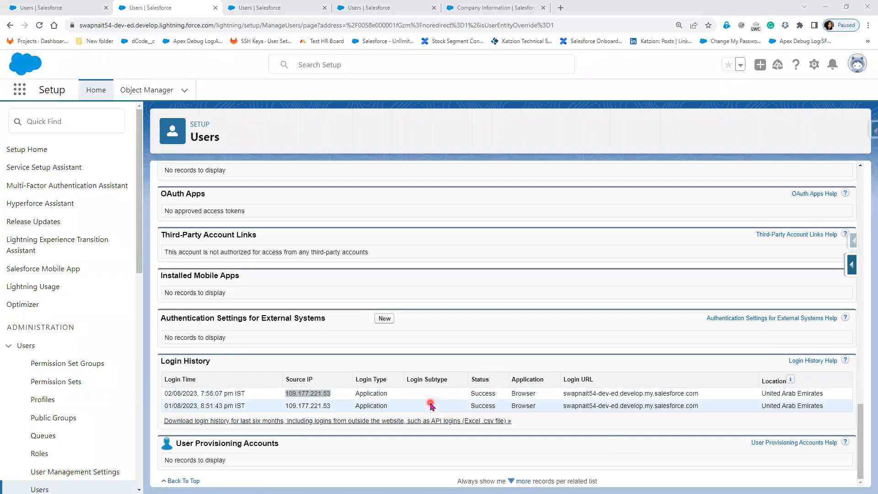
scroll(431, 405, up, 15)
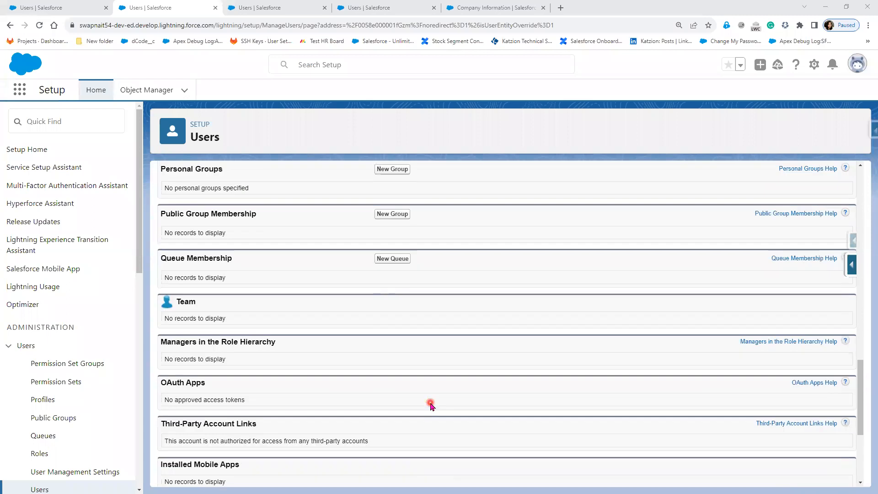
scroll(431, 405, up, 3)
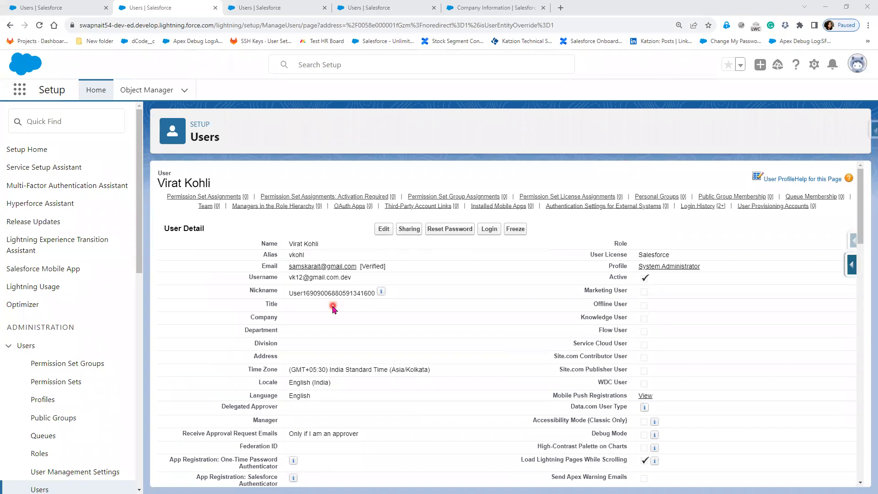
mouse_move(715, 210)
scroll(449, 468, down, 15)
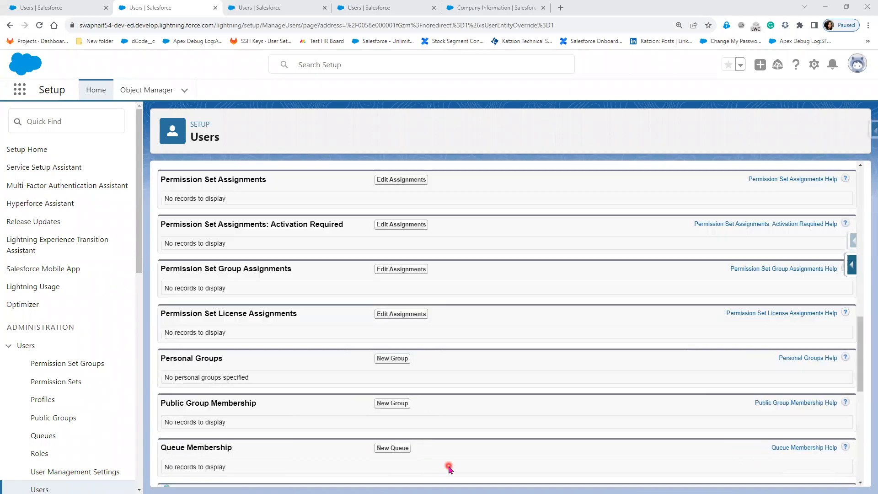
scroll(449, 468, down, 4)
scroll(449, 468, down, 4)
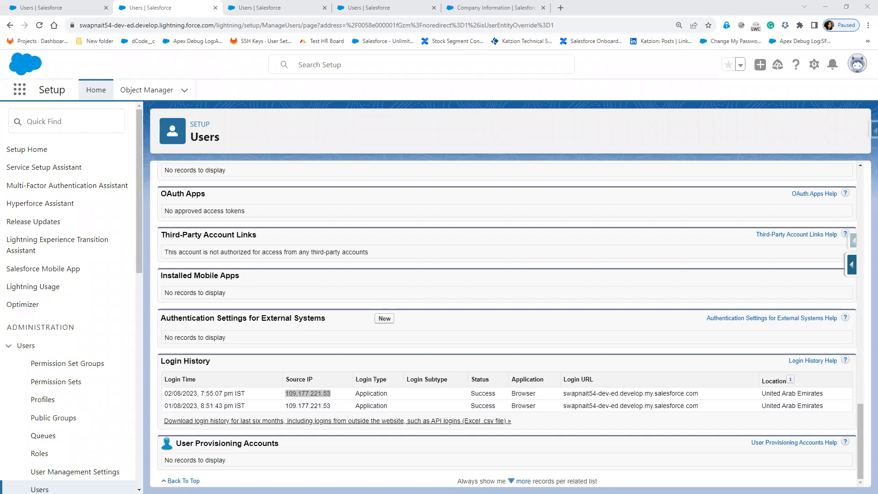
- Log in as the System Administrator user from their user record and mark the logged-in-as banner
scroll(534, 308, up, 20)
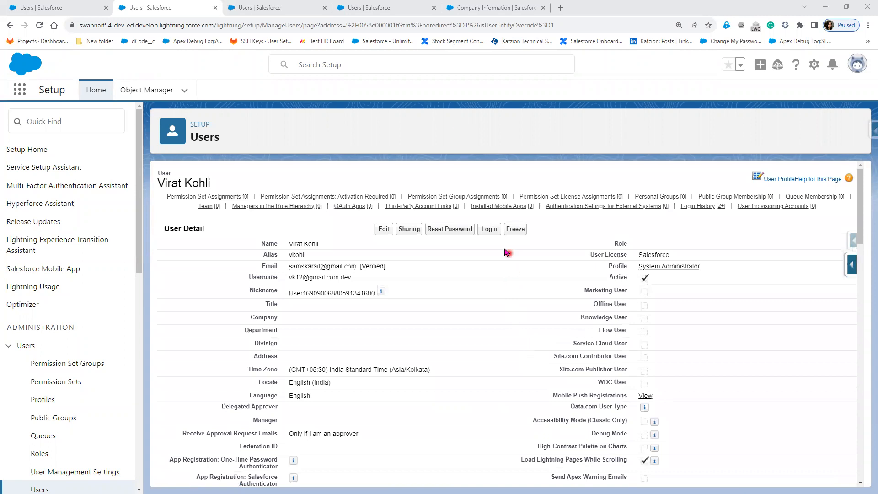
click(488, 229)
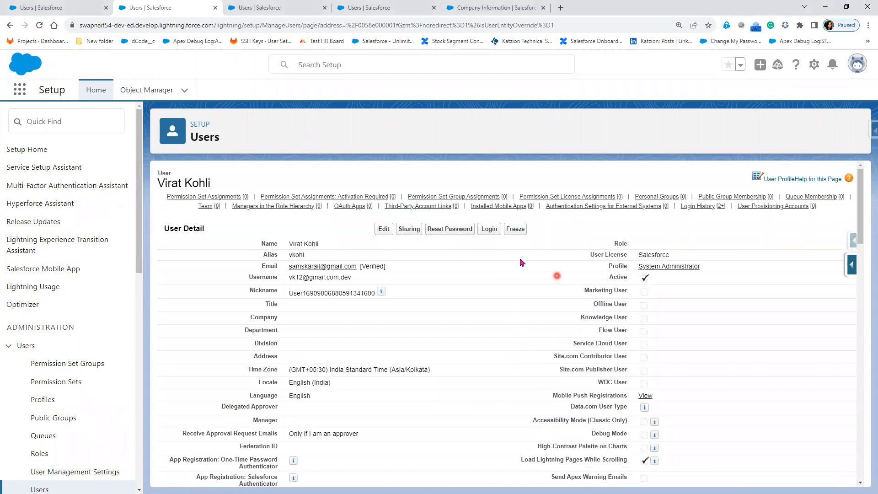
click(489, 230)
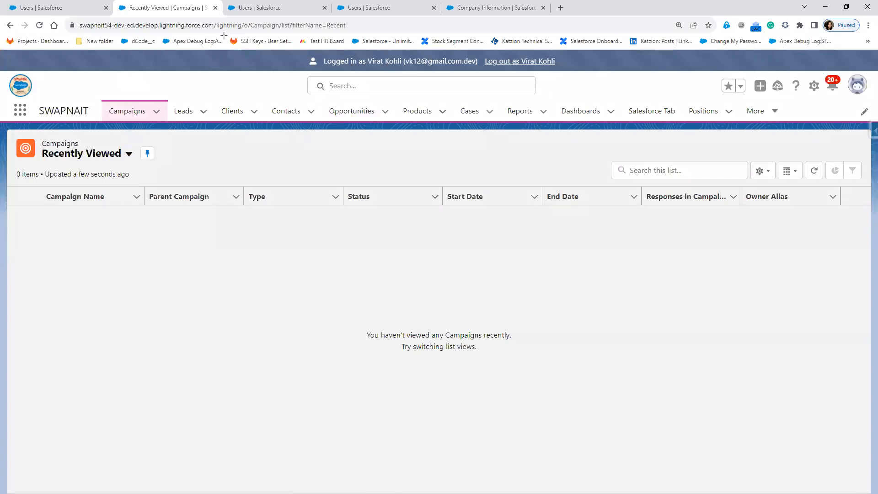
mouse_move(566, 65)
mouse_down()
mouse_move(594, 87)
mouse_move(590, 72)
mouse_up()
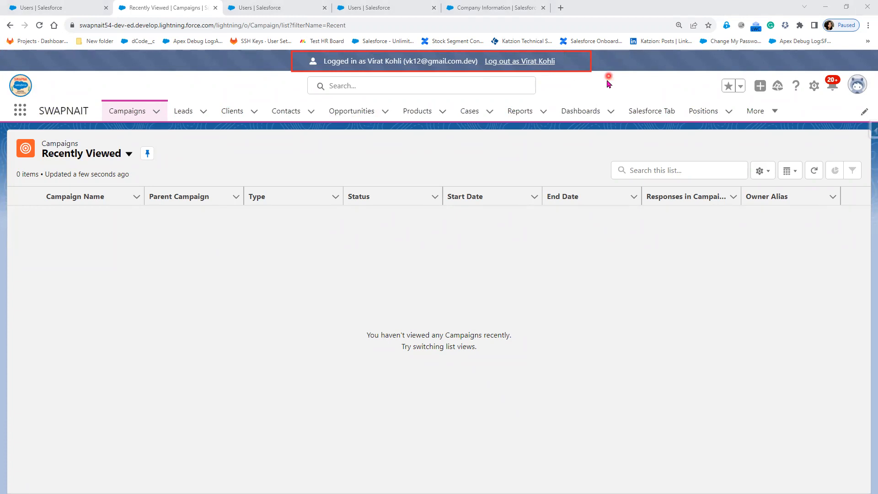
- Log out as the impersonated user and log back in with the saved administrator username, postponing the mobile phone registration
click(536, 62)
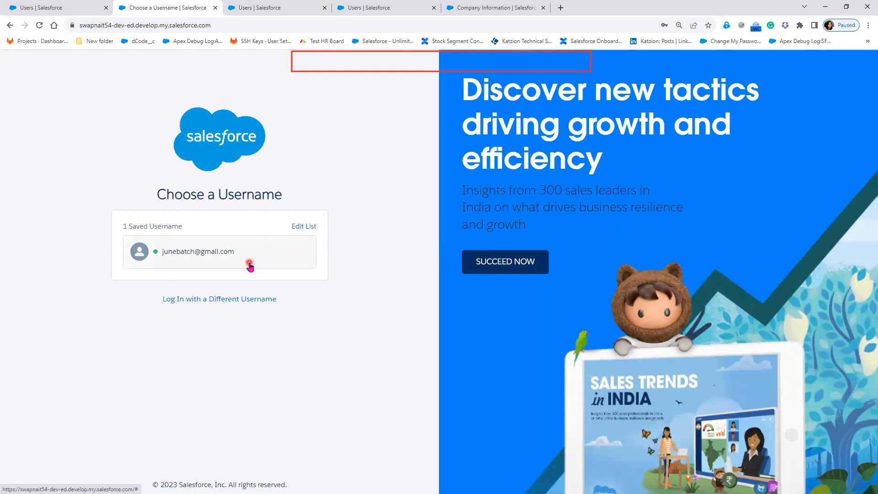
click(239, 264)
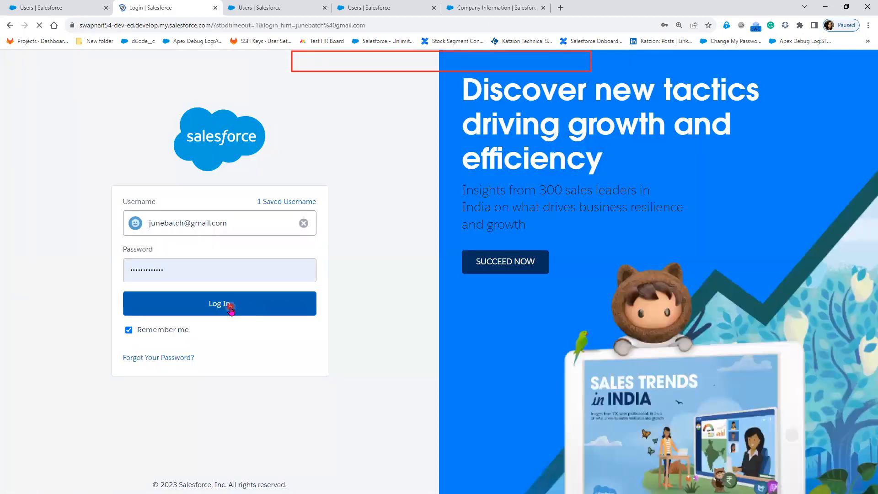
click(229, 305)
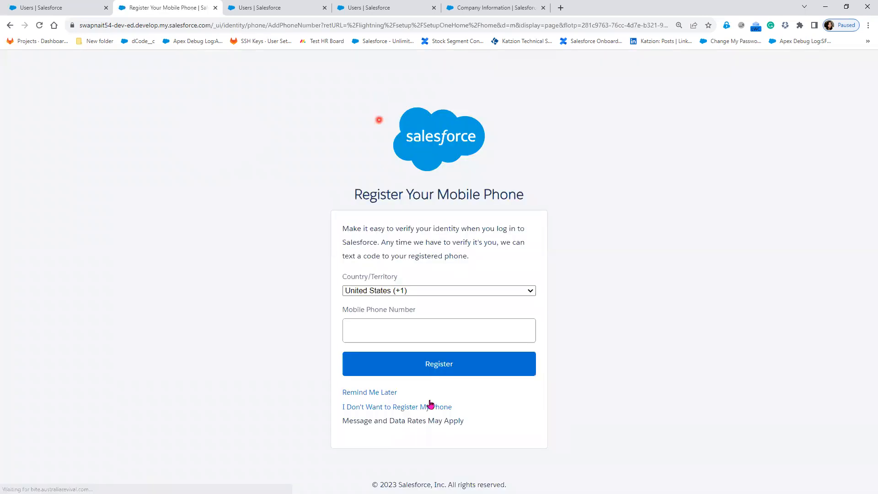
click(361, 394)
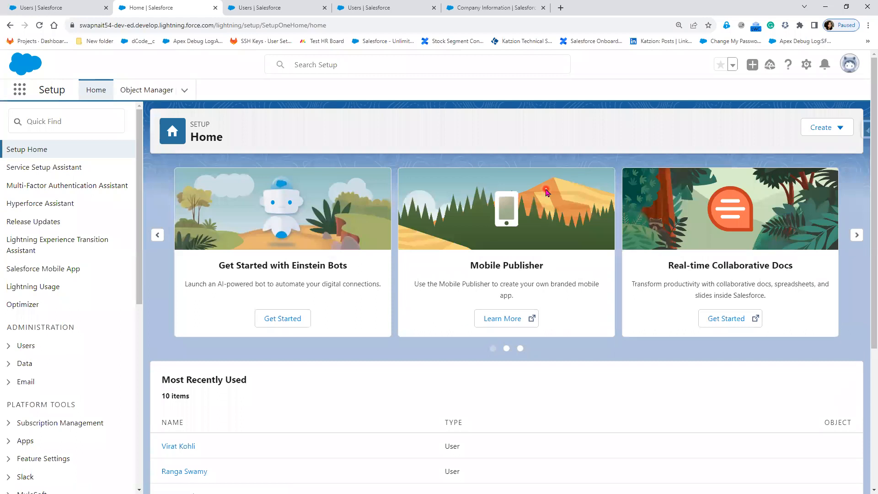
- Search Setup for "session" and open the Session Settings page
click(93, 124)
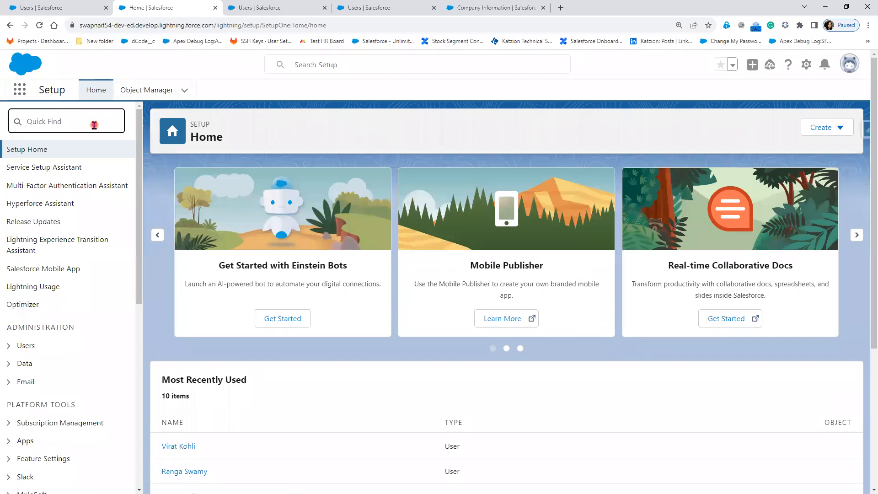
text(session)
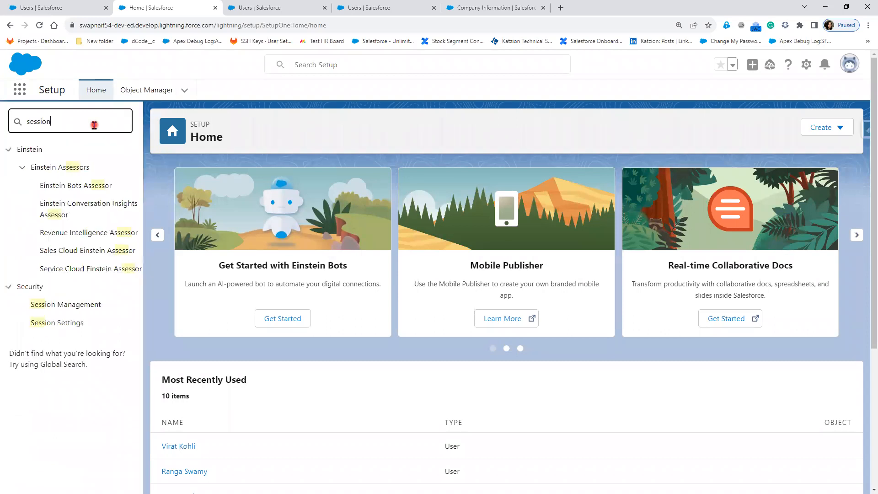
click(58, 186)
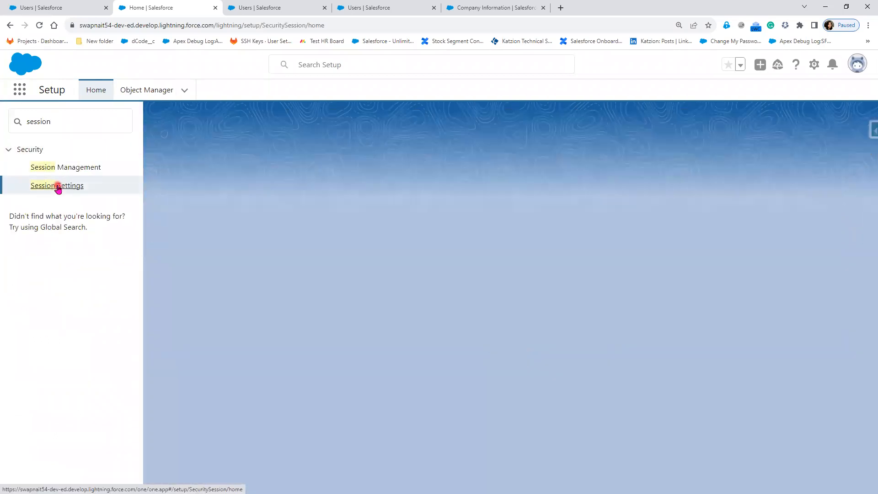
- Look through the Session Settings page and search it for "force re" to locate the Force relogin after Login-As-User option
scroll(415, 355, down, 20)
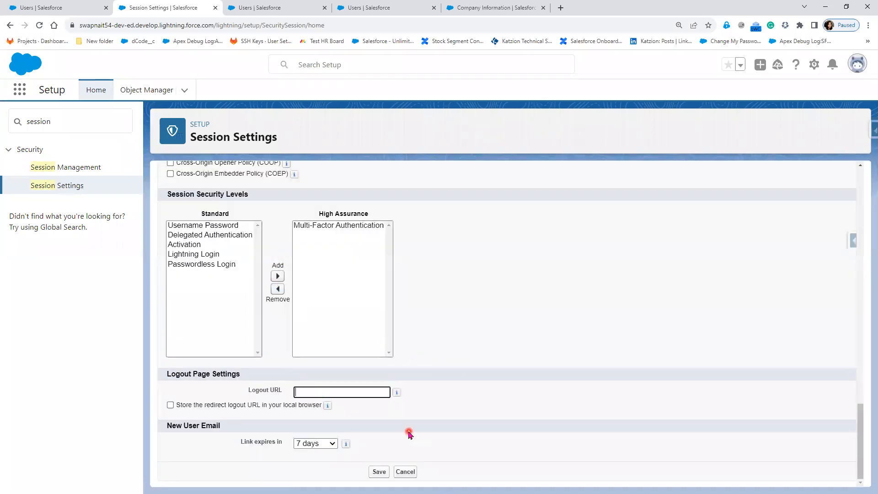
scroll(408, 433, up, 3)
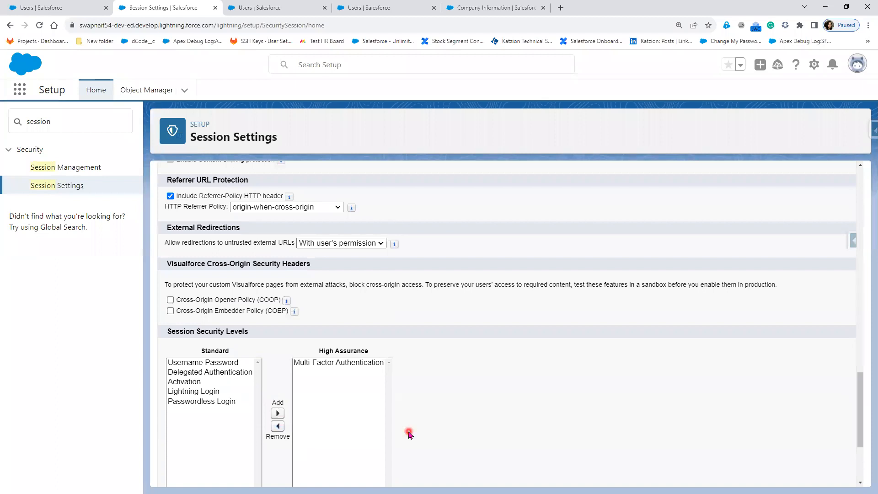
scroll(409, 434, up, 3)
scroll(409, 433, up, 6)
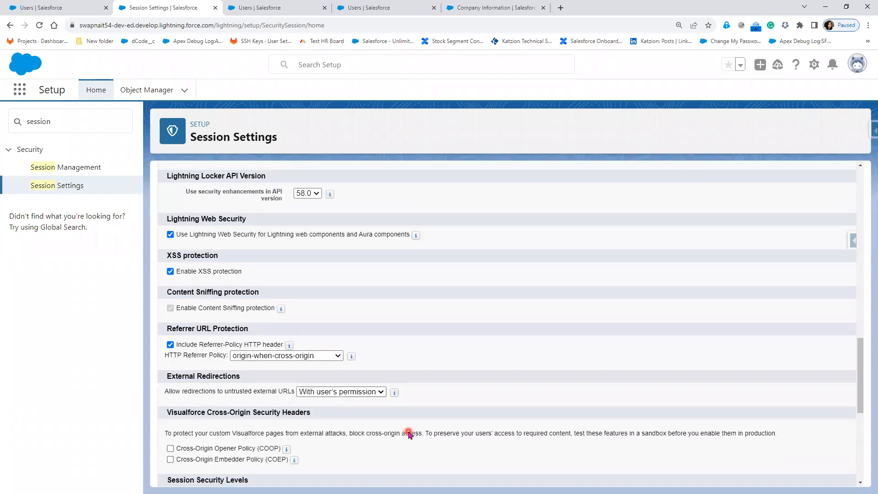
scroll(408, 433, up, 4)
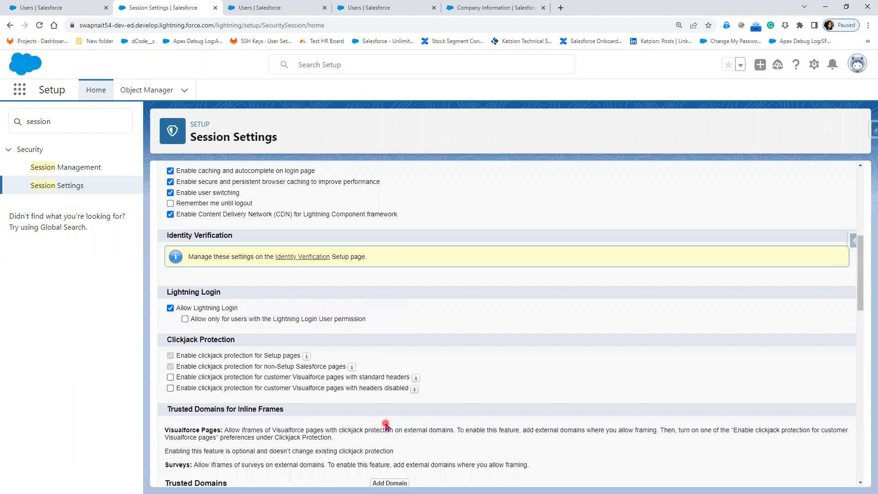
scroll(346, 401, up, 5)
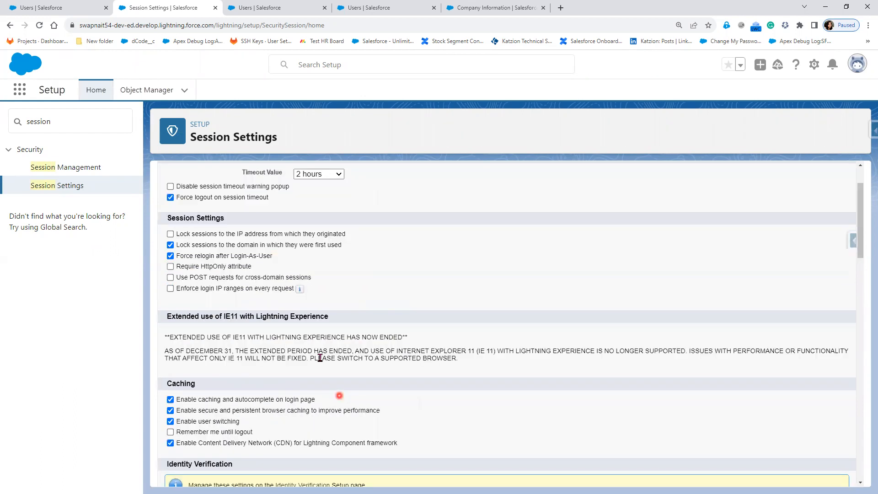
drag(186, 197, 279, 201)
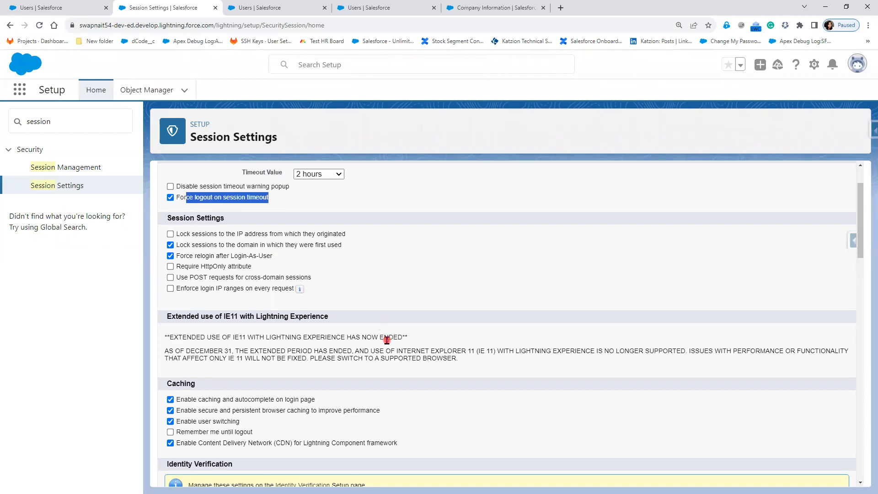
scroll(386, 339, up, 1)
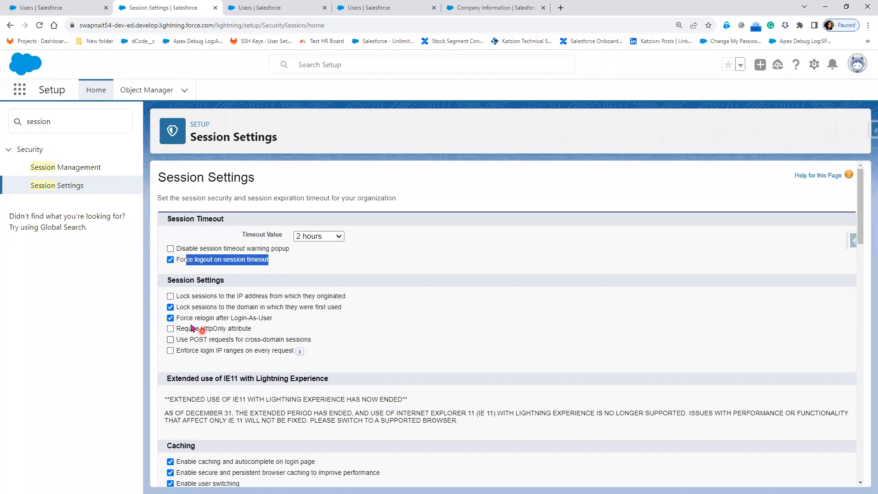
scroll(427, 333, down, 1)
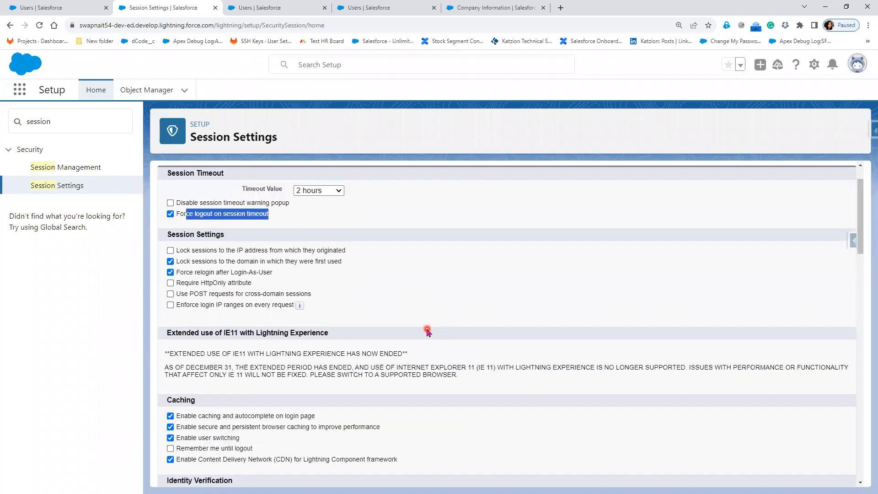
key(ctrl+f)
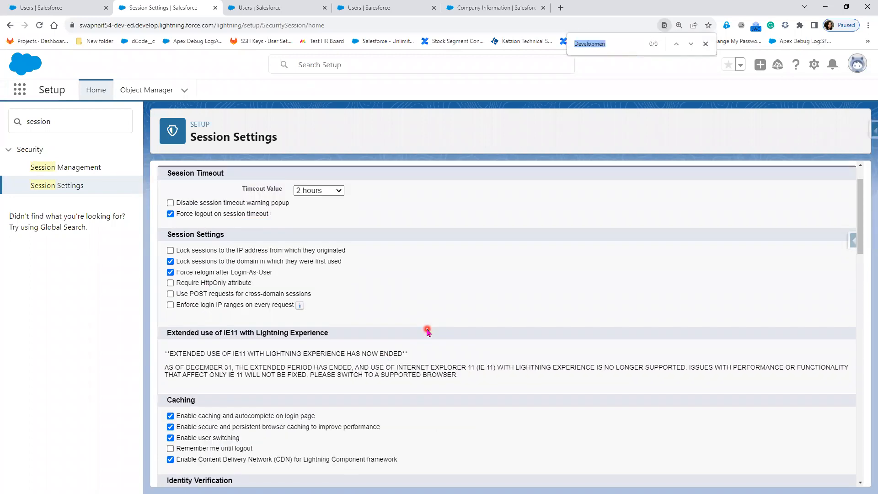
text(force)
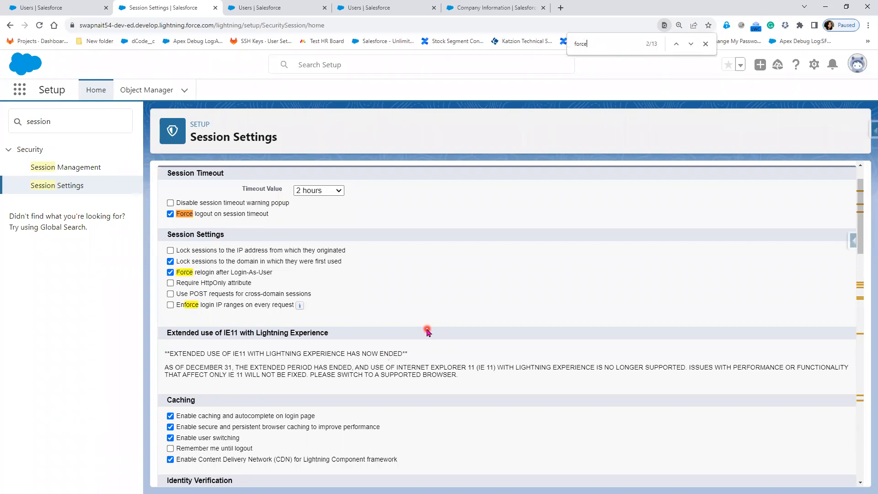
text( re)
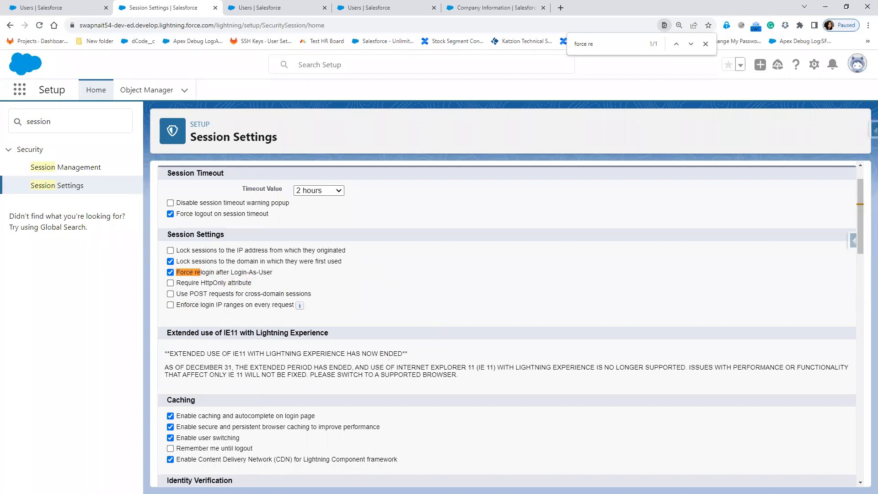
- Disable Force relogin after Login-As-User and save the session settings
click(171, 272)
drag(223, 272, 280, 277)
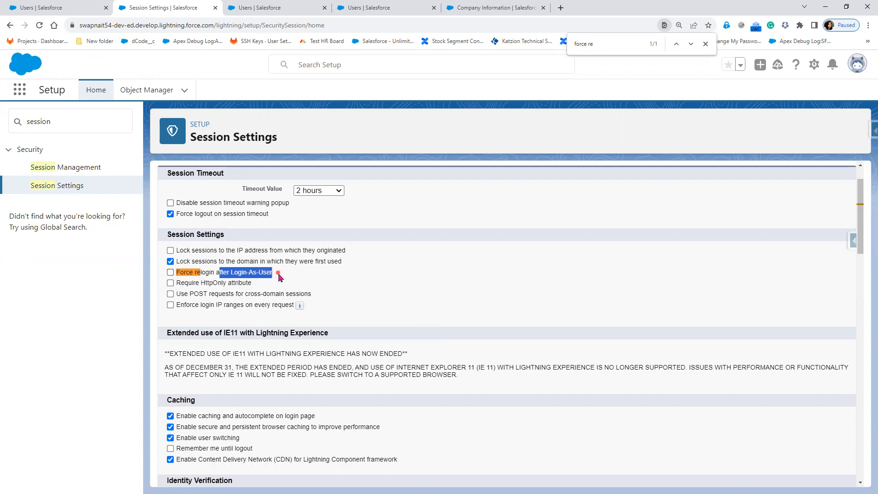
scroll(537, 355, up, 1)
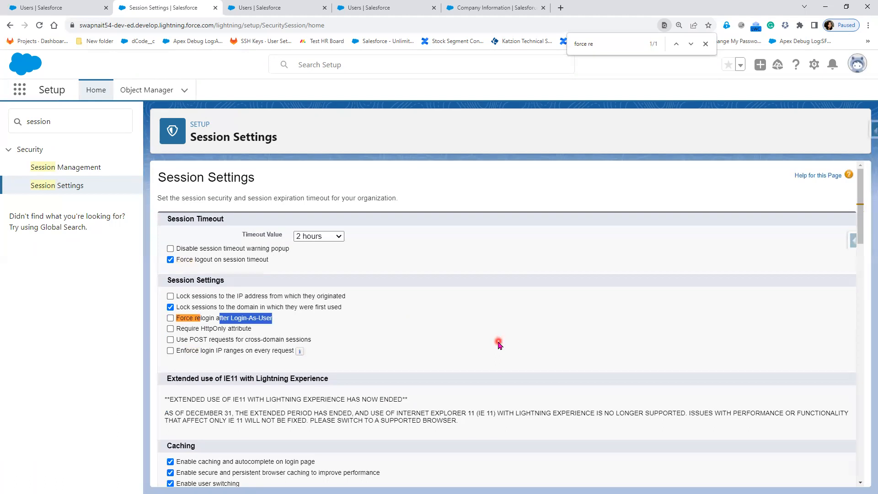
scroll(498, 345, down, 10)
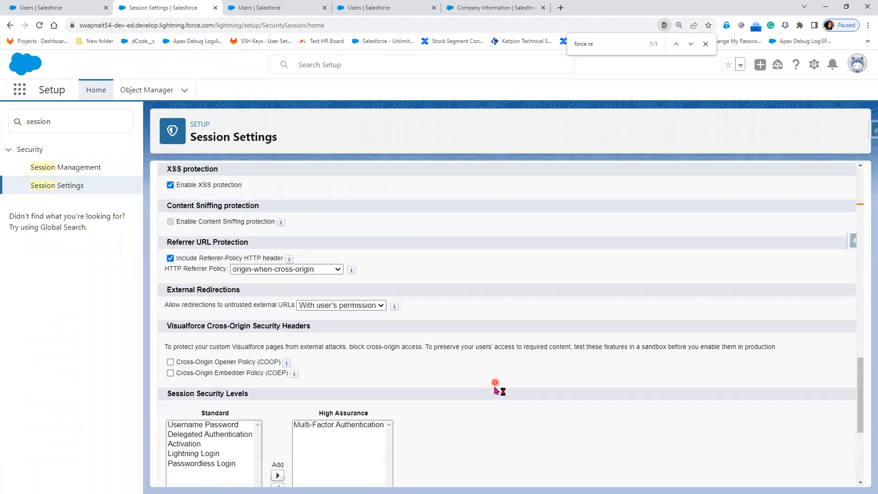
scroll(495, 388, down, 4)
click(379, 473)
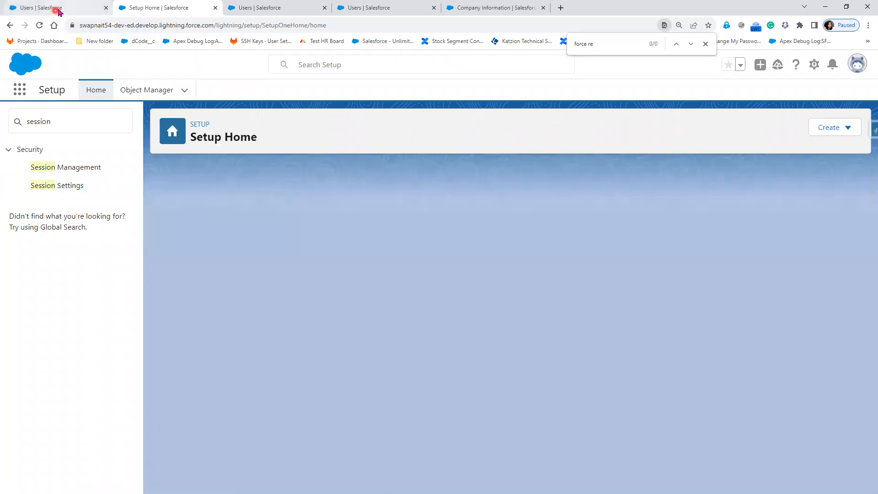
- Refresh the Users list, log in as the last listed System Administrator user, and log out of that impersonated session
click(59, 10)
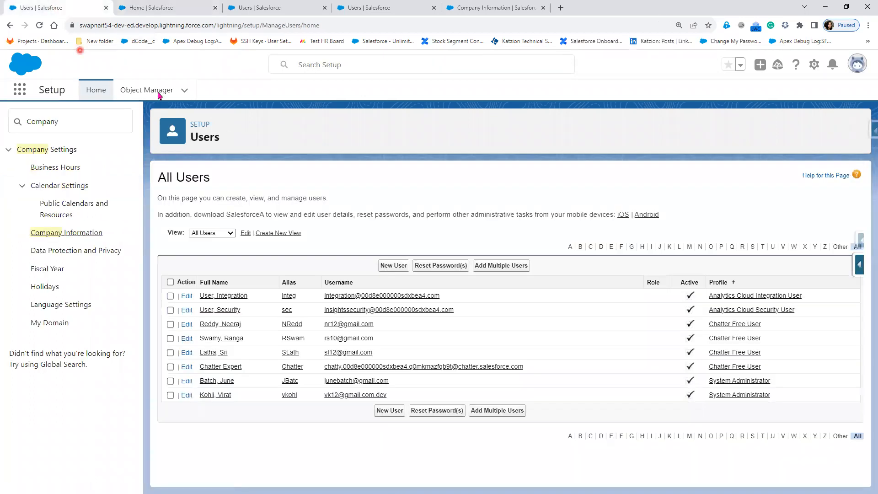
click(41, 25)
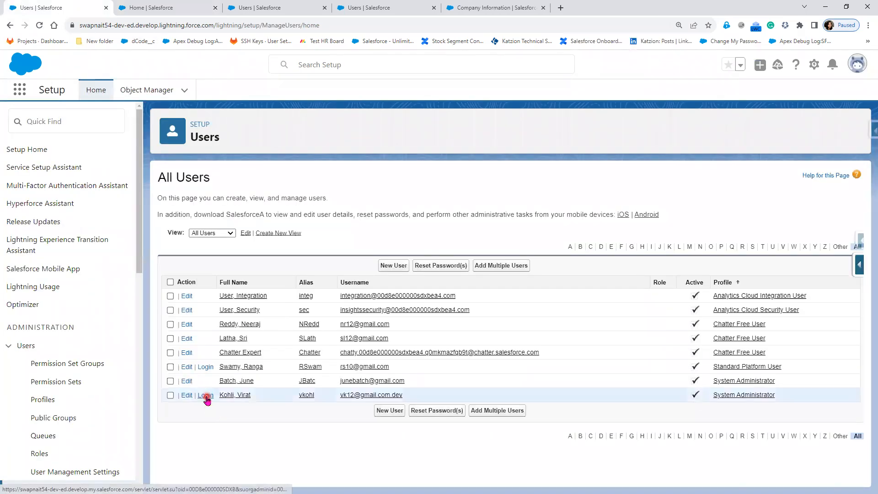
click(207, 398)
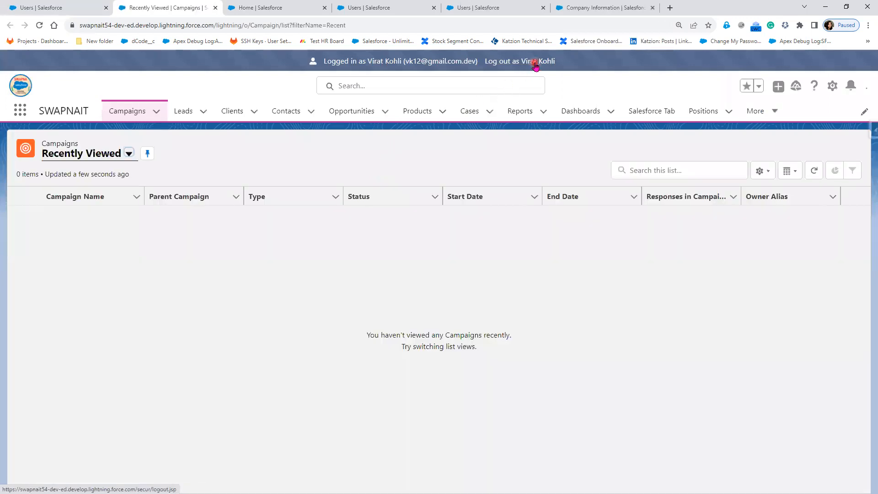
click(534, 63)
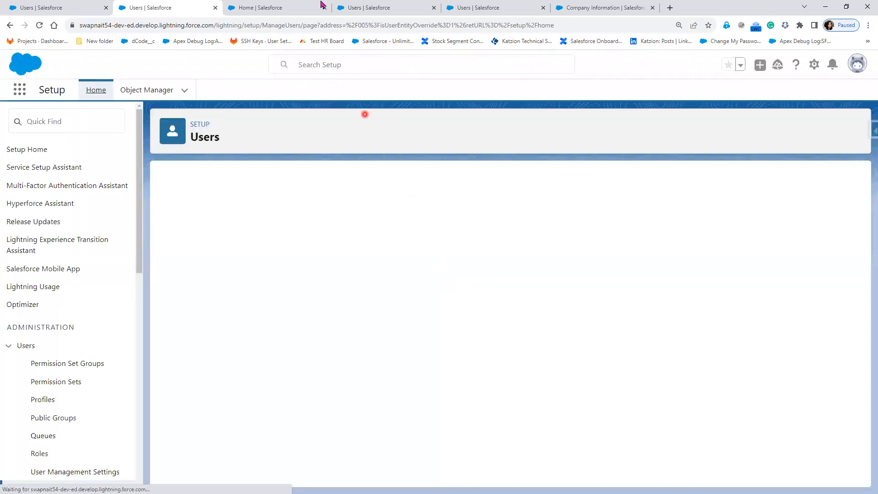
- Reopen the Session Settings page and highlight the Force relogin after Login-As-User option to check its state
click(289, 8)
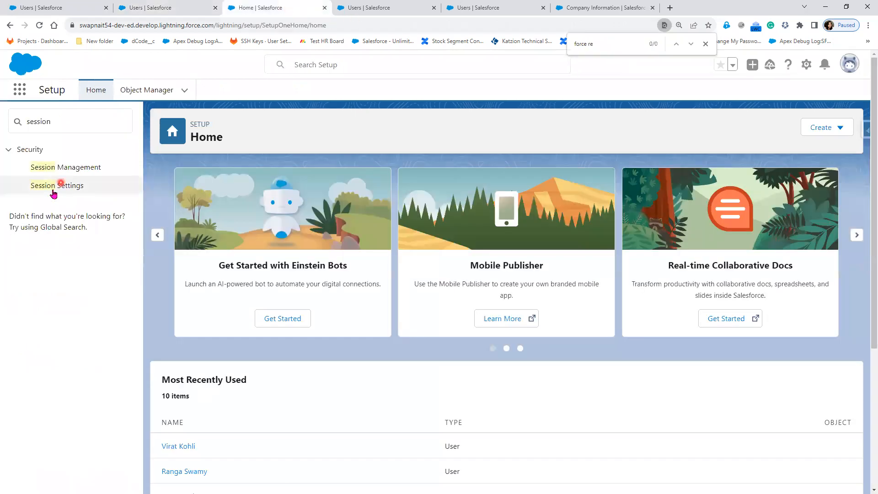
click(54, 189)
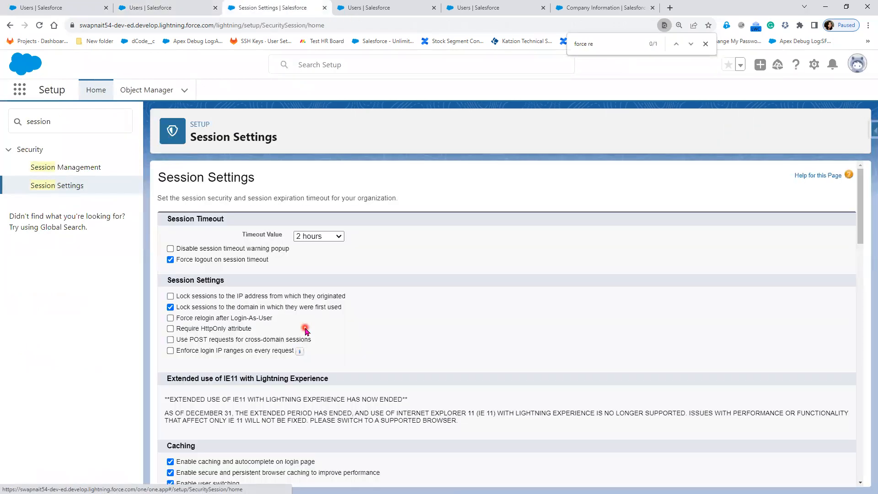
drag(272, 320, 169, 322)
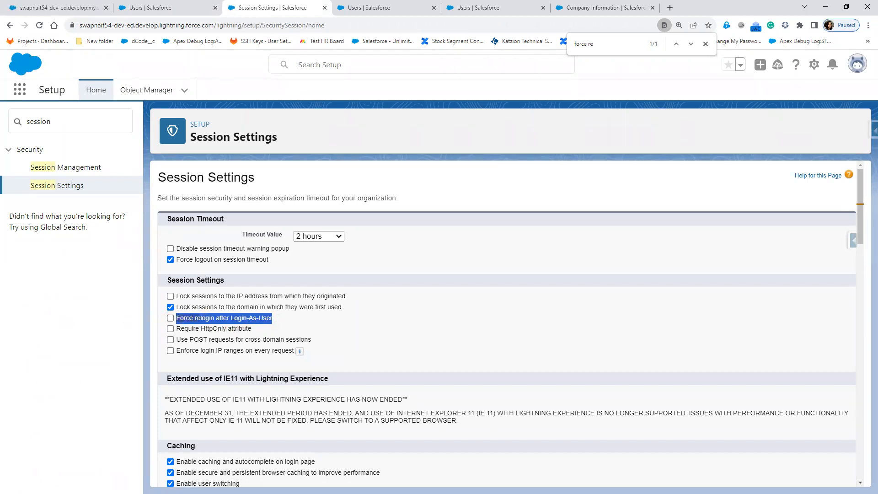
- Log in as the last listed user again from the Users list, signing in with the saved administrator credentials and postponing the phone registration
click(63, 10)
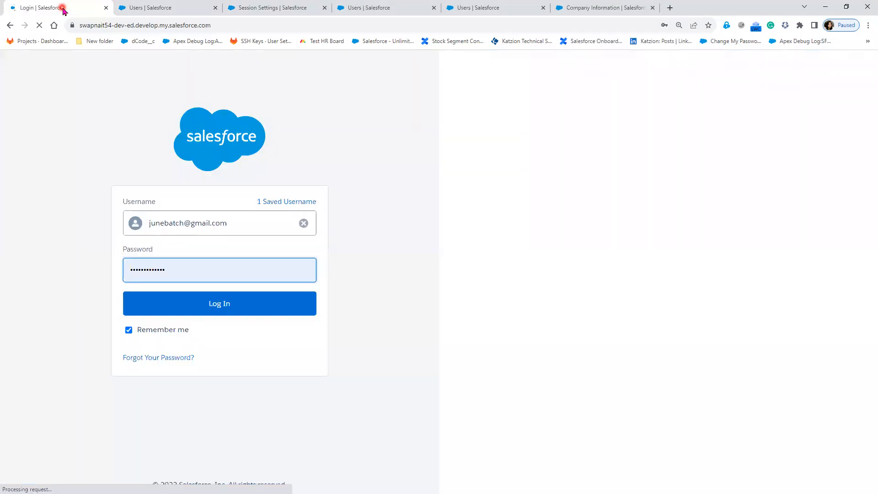
click(147, 10)
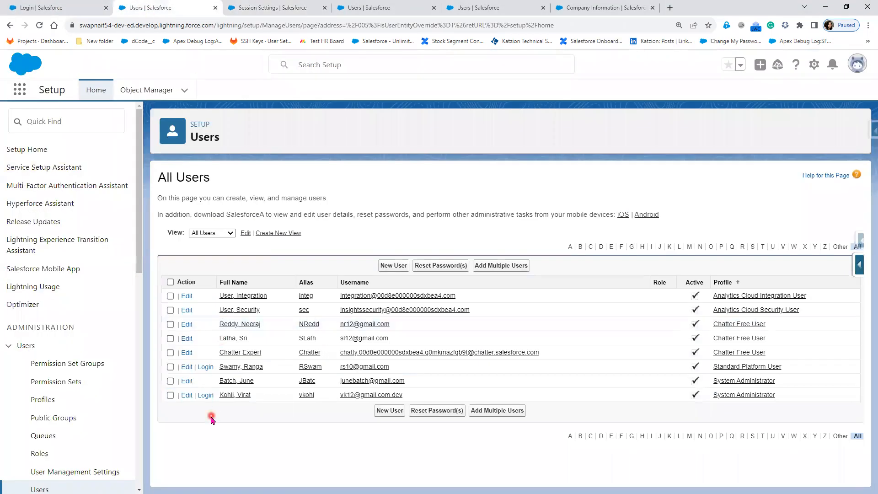
click(204, 395)
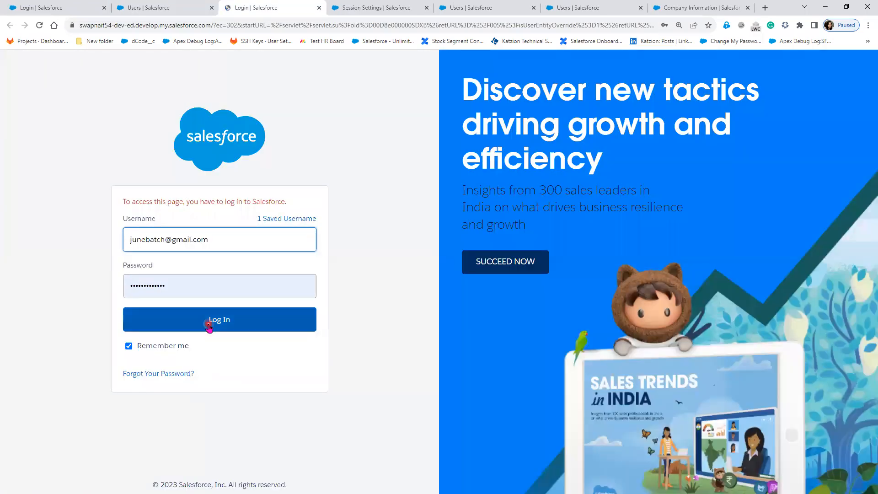
click(208, 325)
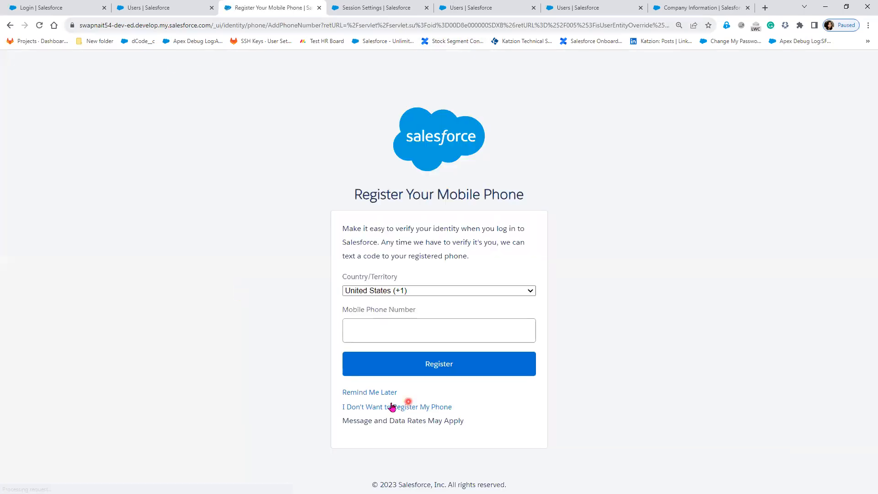
click(369, 393)
- Close the leftover Salesforce login page, go to the impersonated session, and log out as that user
click(41, 6)
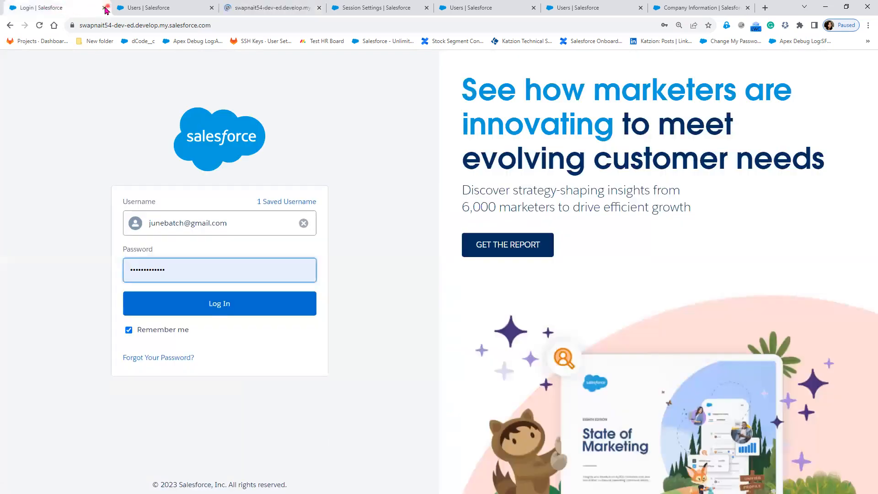
click(104, 9)
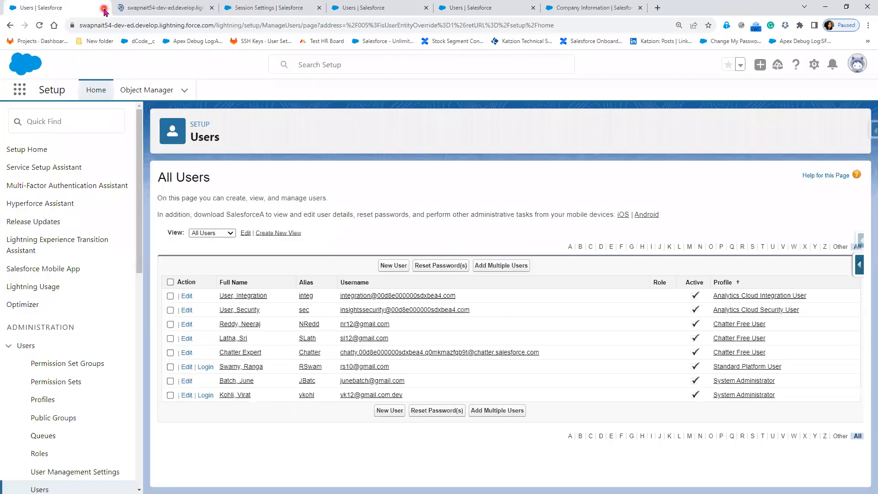
click(146, 8)
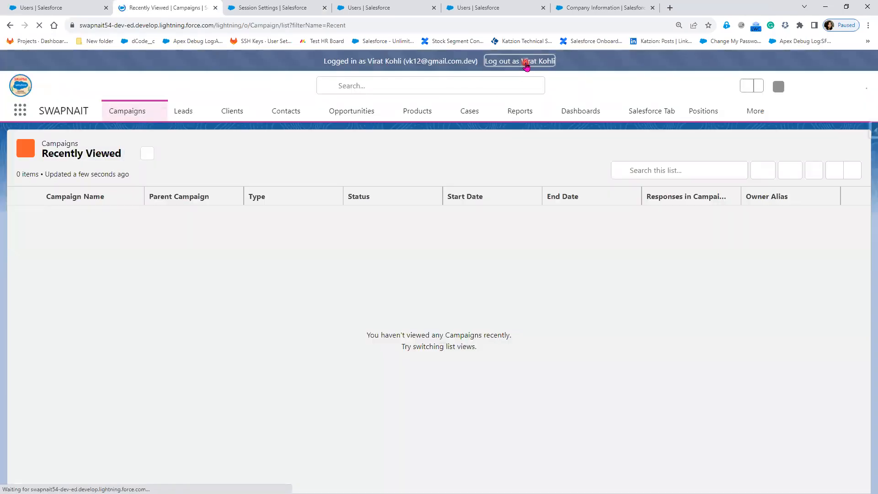
click(526, 61)
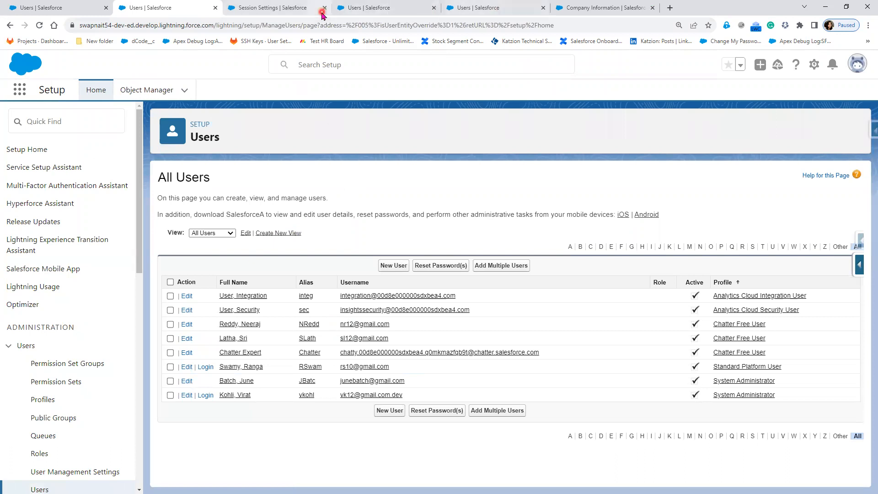
- Review the Force relogin after Login-As-User option once more, and reload the Users page
click(287, 11)
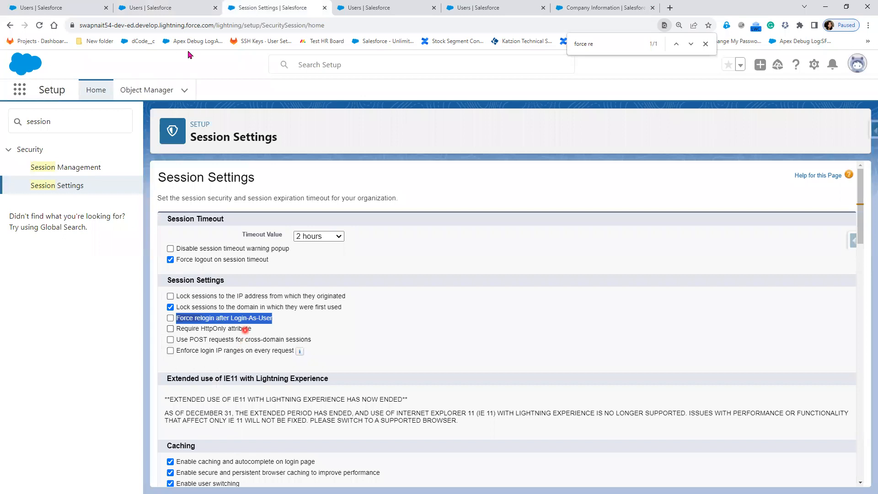
click(186, 12)
click(39, 26)
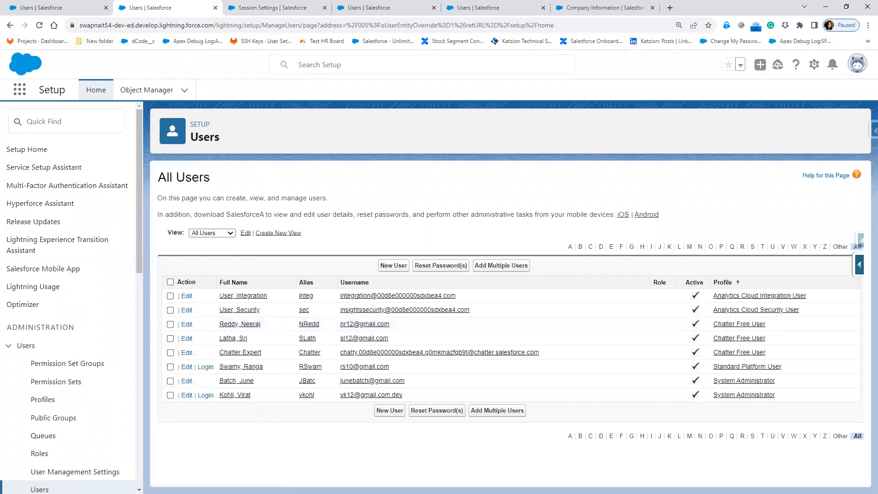
- Switch to the PowerPoint slide show and bring up the Delete user slide
key(alt+Tab)
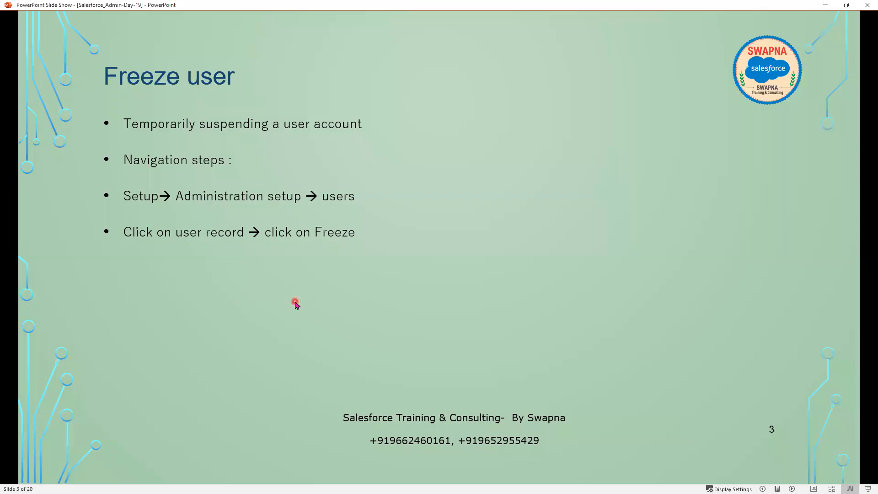
key(Right)
key(Right)
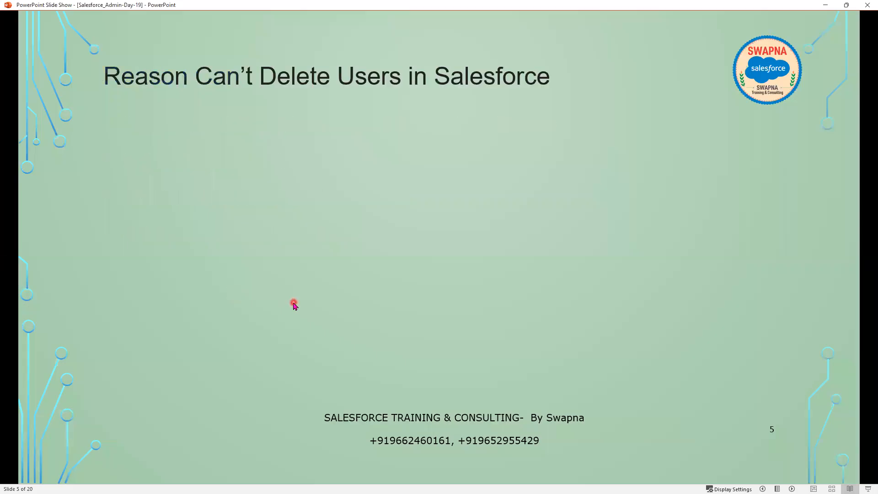
key(Left)
key(Left)
key(Right)
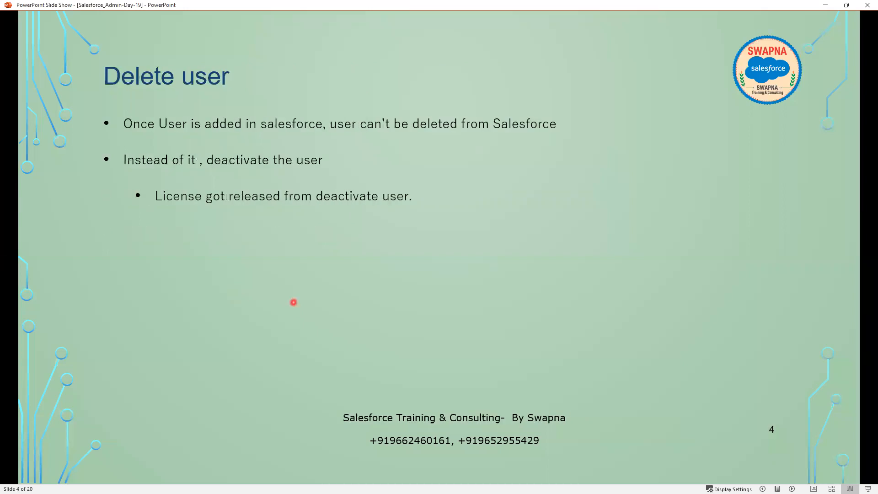
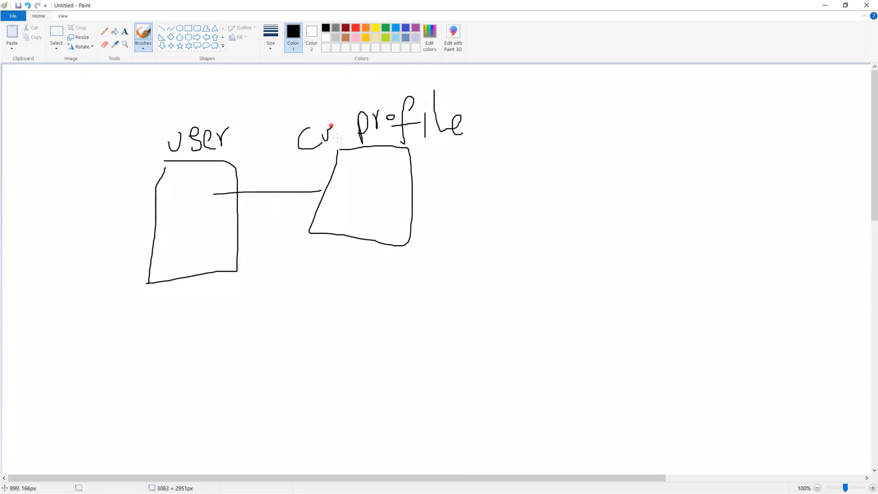
- Finish handwriting "Cust" in front of "profile" in the Paint sketch and draw an arrow after the label
drag(337, 118, 338, 146)
click(344, 93)
click(472, 128)
drag(472, 128, 507, 127)
drag(471, 107, 479, 159)
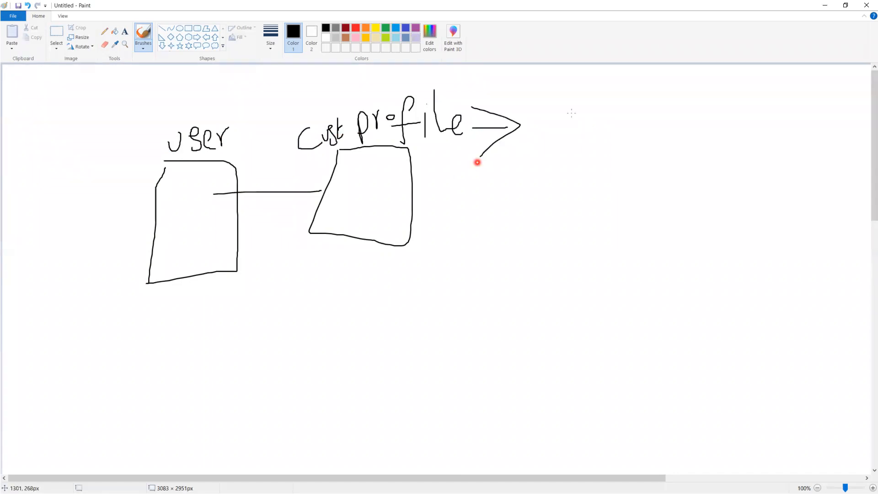
- Handwrite "Delete" after the arrow beside the custom profile label
mouse_move(567, 128)
mouse_down()
mouse_move(596, 122)
mouse_move(557, 140)
mouse_up()
mouse_move(627, 136)
mouse_down()
mouse_move(635, 145)
mouse_move(625, 121)
mouse_move(645, 159)
mouse_move(679, 148)
mouse_up()
mouse_move(686, 102)
mouse_down()
mouse_move(687, 151)
mouse_move(705, 147)
mouse_up()
mouse_move(682, 128)
mouse_down()
mouse_move(703, 122)
mouse_move(724, 142)
mouse_up()
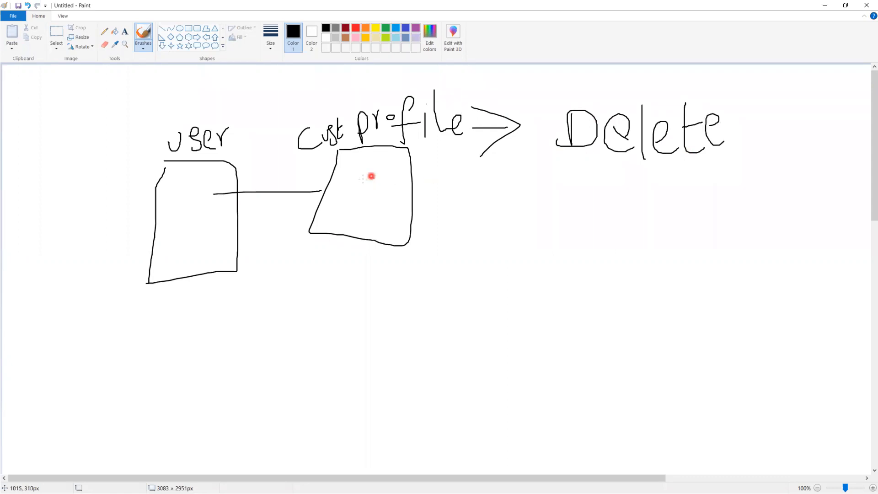
- Draw a question mark inside the custom profile box
drag(354, 175, 367, 203)
click(374, 220)
click(442, 223)
click(431, 186)
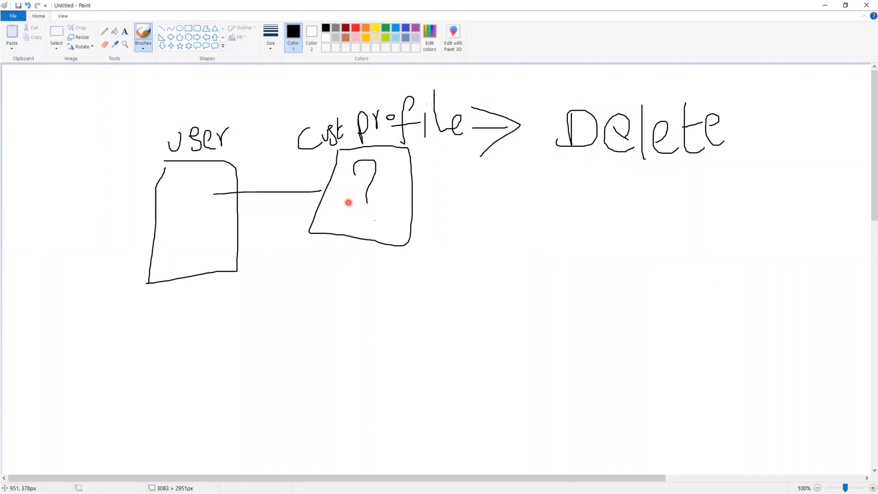
- Erase the line connecting the user and profile boxes and draw a check mark above "Delete" with the brush
click(103, 44)
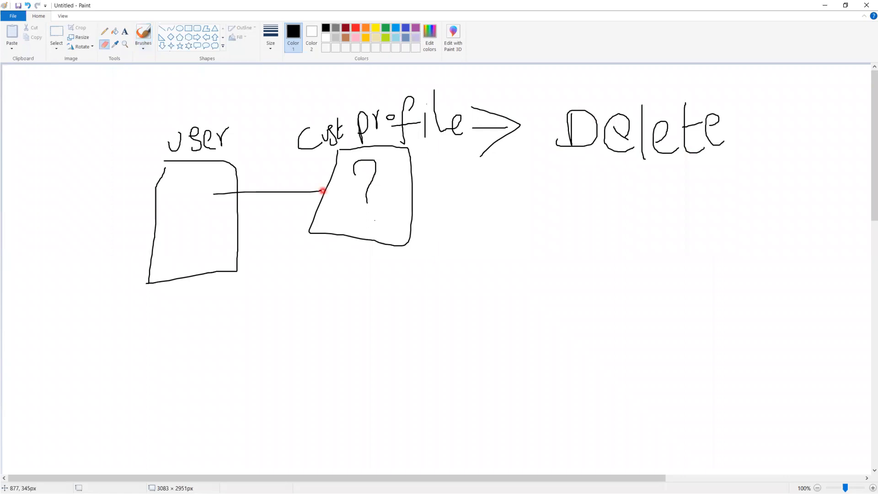
drag(322, 191, 253, 192)
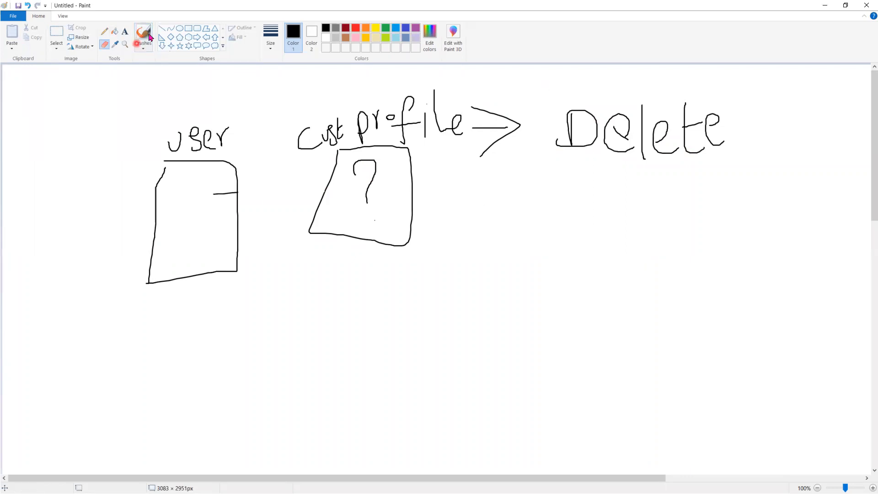
click(136, 43)
drag(560, 100, 624, 79)
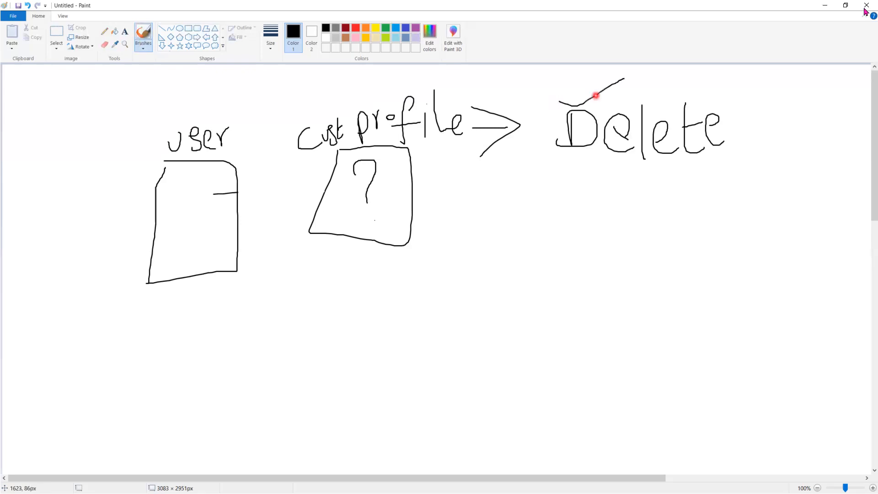
- Minimize Paint, review the Profile slide in the PowerPoint slide show, and return to the Salesforce Profiles list
click(825, 5)
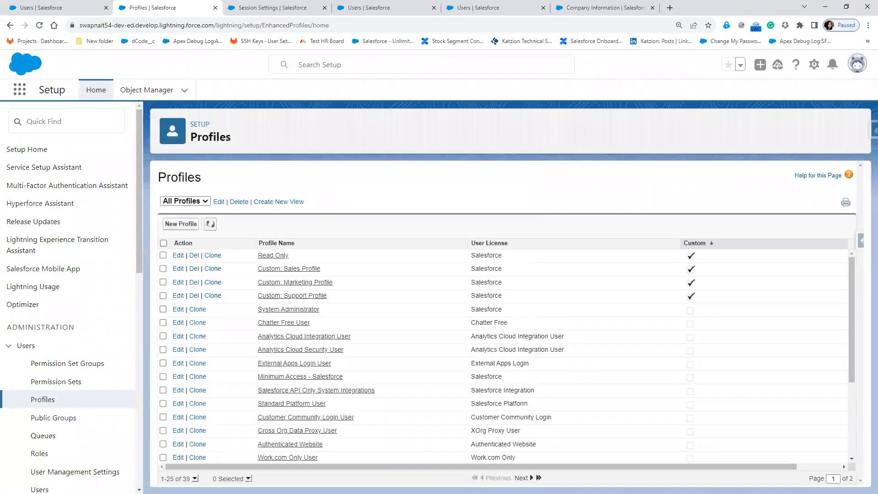
key(alt+Tab)
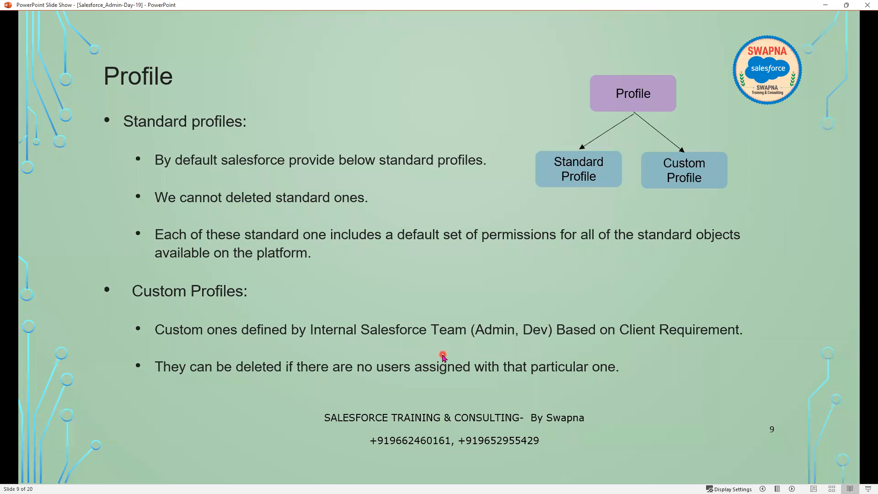
key(alt+Tab)
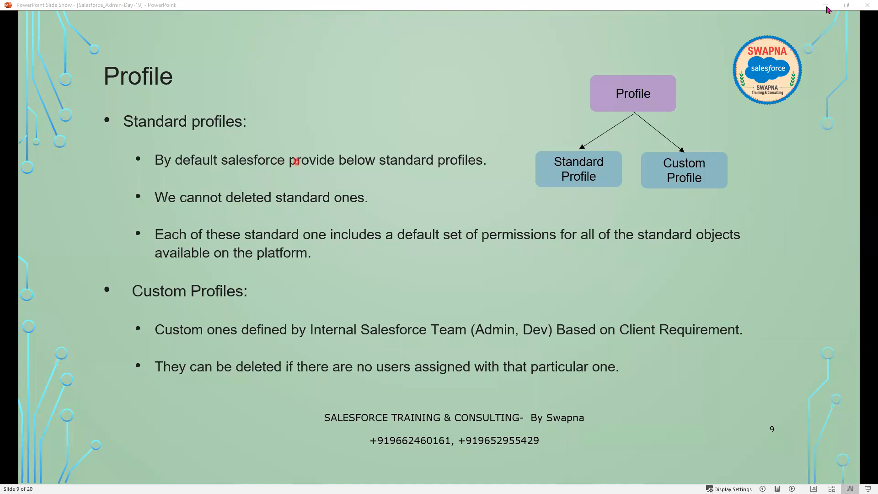
click(827, 7)
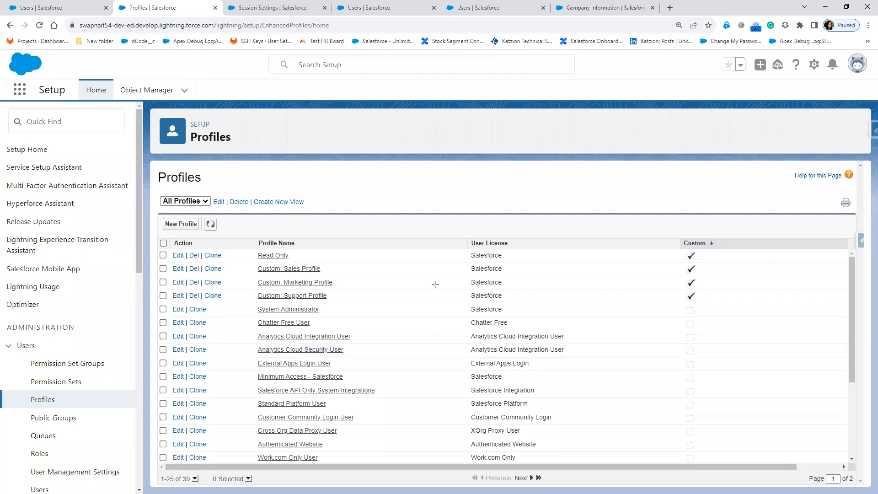
- Outline the Custom column of the Profiles list with a red rectangle and box its four checked entries
mouse_move(676, 235)
mouse_down()
mouse_move(719, 278)
mouse_move(749, 410)
mouse_up()
drag(757, 461, 726, 467)
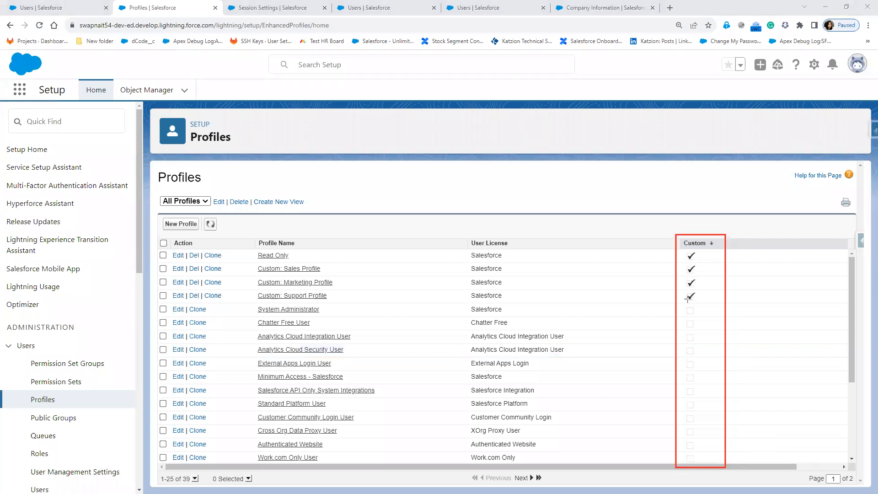
mouse_move(680, 250)
mouse_down()
mouse_move(704, 254)
mouse_move(713, 305)
mouse_up()
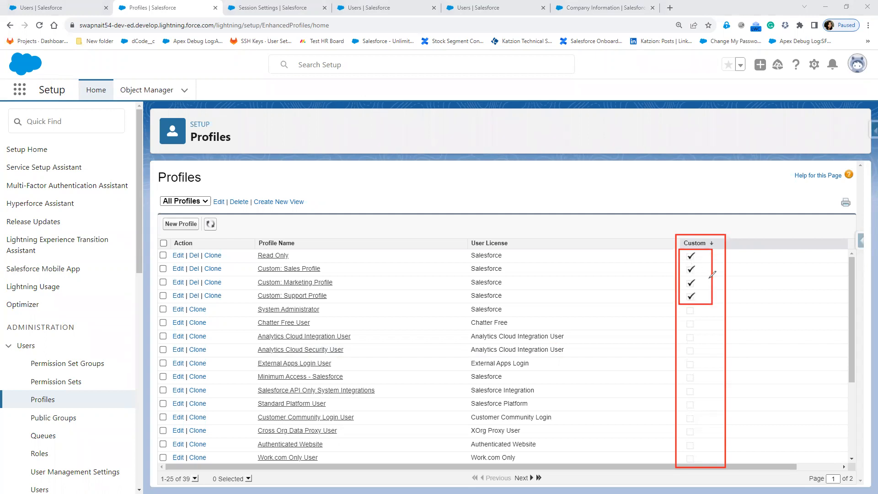
- Draw a red line out from the boxed checked entries and handwrite "custom" as their label
mouse_move(707, 278)
mouse_down()
mouse_move(747, 271)
mouse_move(758, 279)
mouse_move(786, 257)
mouse_move(790, 269)
mouse_up()
drag(800, 235, 800, 260)
drag(819, 231, 837, 233)
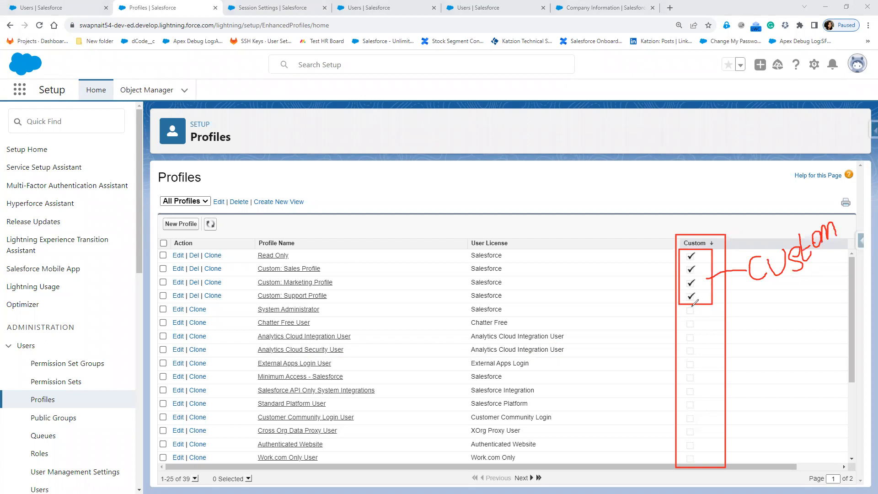
- Outline the unchecked entries of the Custom column in red, below the boxed checked ones
mouse_move(677, 302)
mouse_down()
mouse_move(717, 468)
mouse_move(687, 473)
mouse_up()
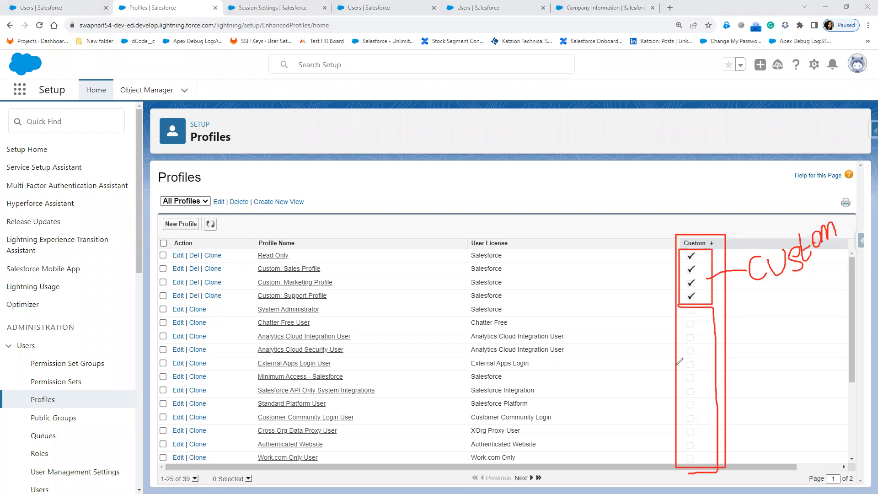
drag(681, 325, 680, 474)
drag(679, 305, 679, 332)
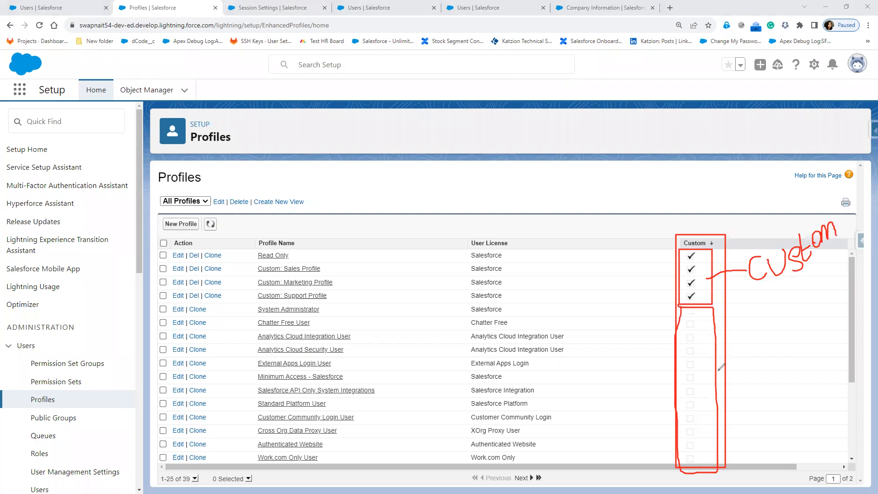
- Draw a red line out from the outlined unchecked entries and handwrite "Standard" as their label
mouse_move(714, 376)
mouse_down()
mouse_move(757, 348)
mouse_move(772, 355)
mouse_up()
drag(797, 308, 813, 338)
mouse_move(791, 324)
mouse_down()
mouse_move(833, 323)
mouse_move(872, 310)
mouse_up()
click(819, 318)
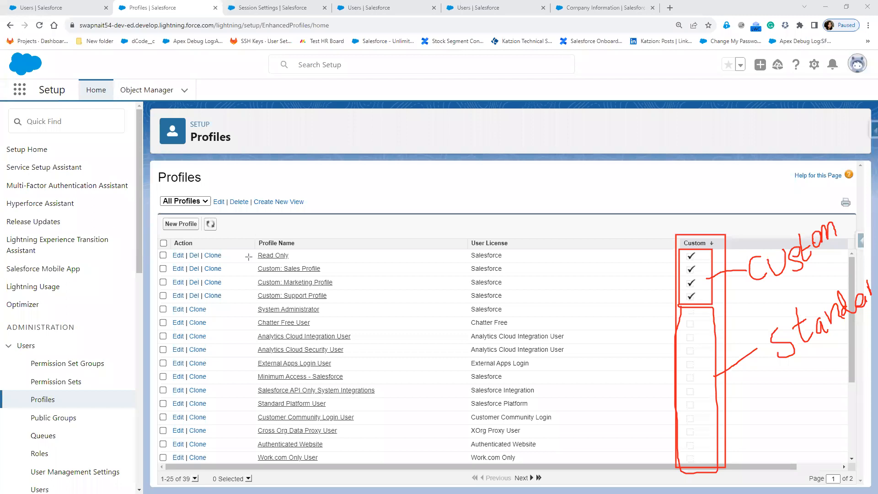
- Frame the Profile Name and User License columns of the Profiles list with red rectangles
drag(252, 236, 380, 452)
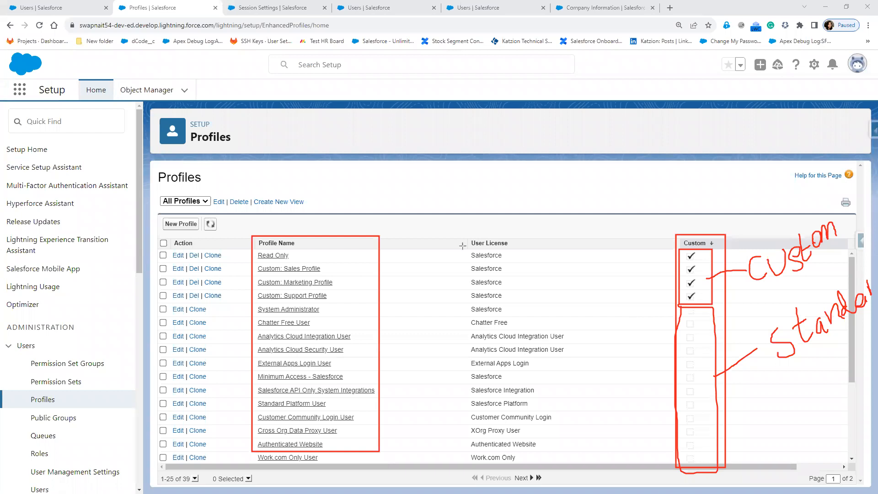
drag(465, 232, 566, 470)
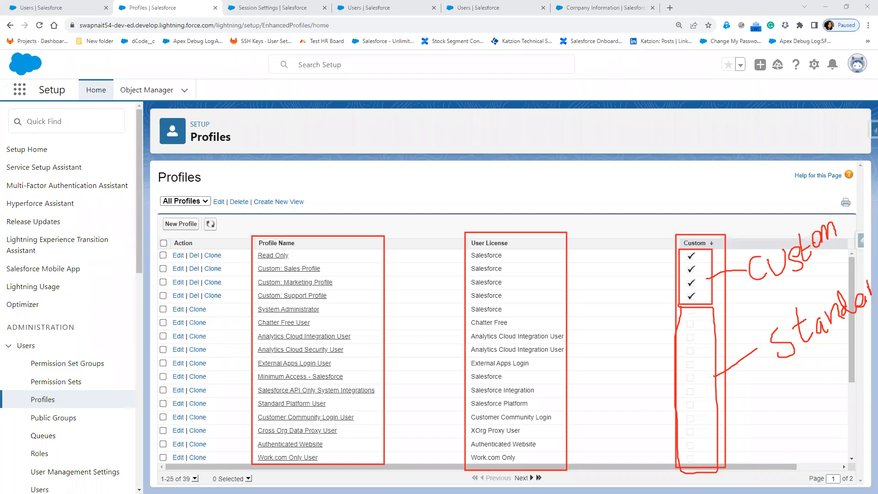
- Sort the Profiles list by User License in descending order and clear all red annotations from the screen
click(492, 245)
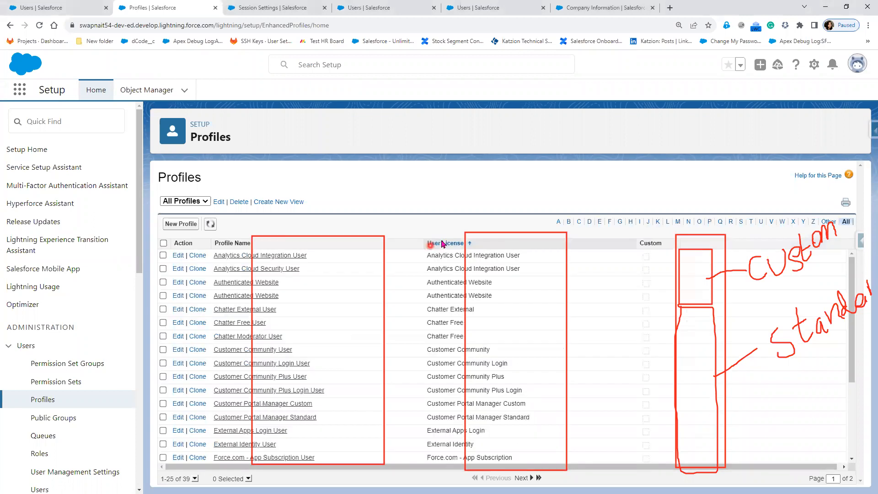
click(443, 244)
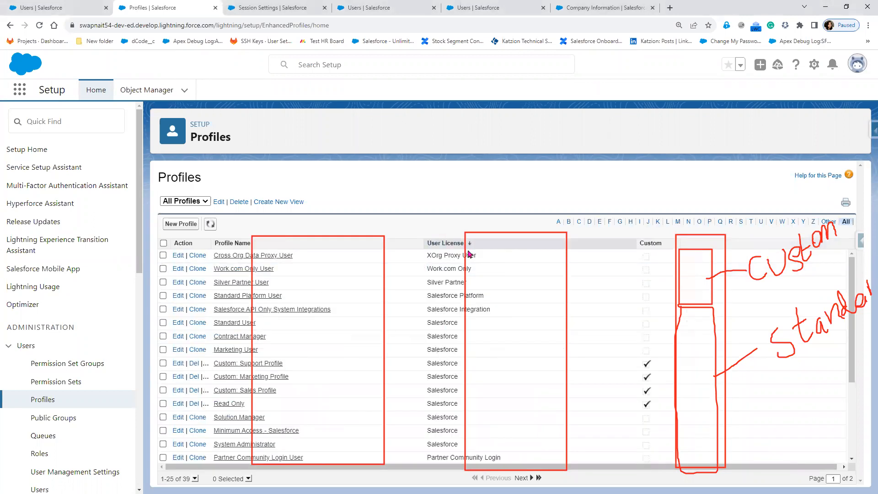
key(e)
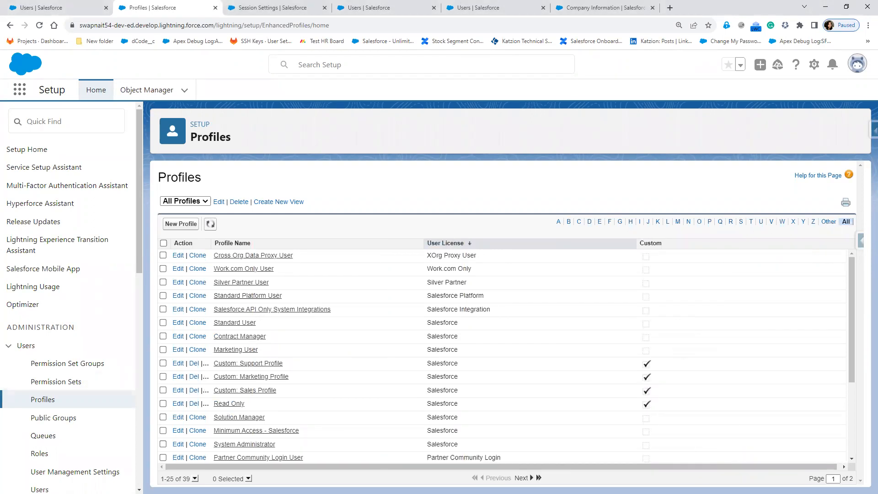
- Draw a red rectangle around the Salesforce entries in the User License column, from Standard User to System Administrator
drag(419, 312, 469, 347)
drag(500, 451, 467, 453)
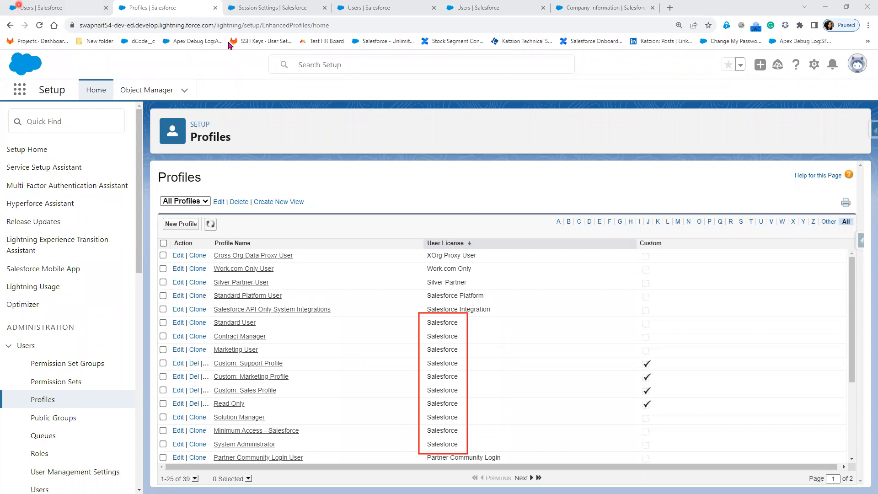
- Review the Salesforce license on the open user's detail page and in Company Information's User Licenses, and return to the Profiles list
click(492, 10)
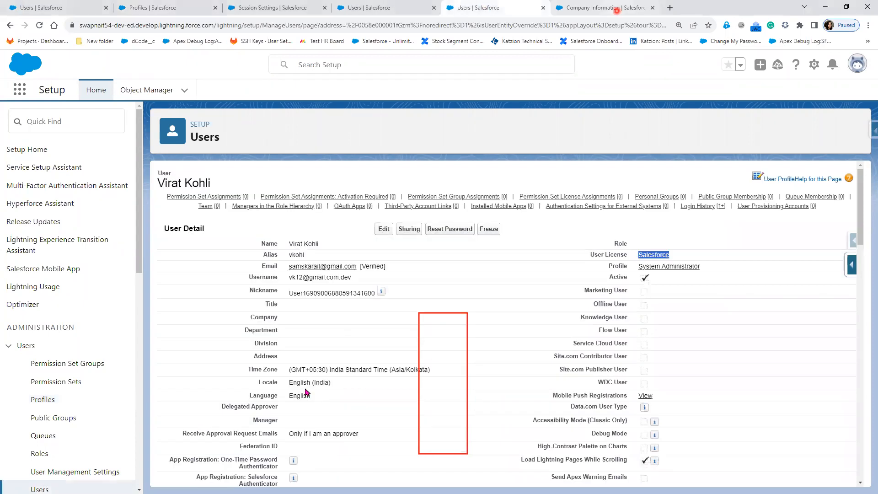
key(ctrl+Tab)
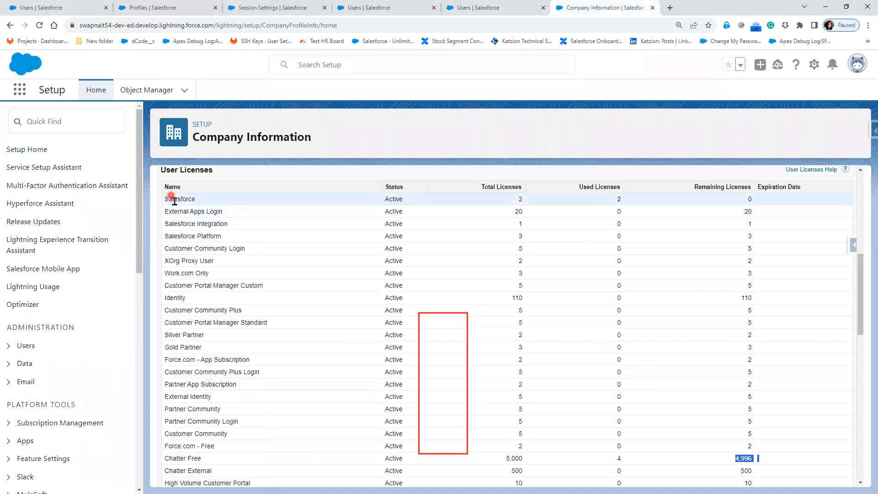
click(158, 8)
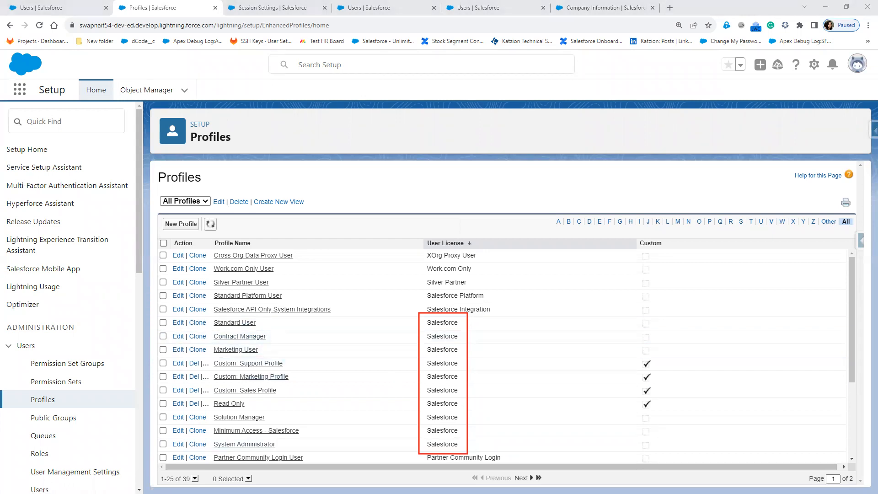
click(431, 326)
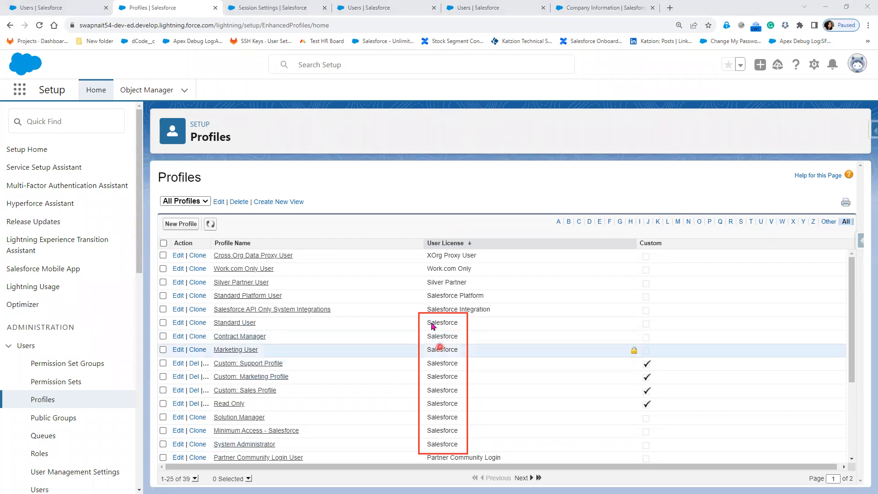
click(474, 431)
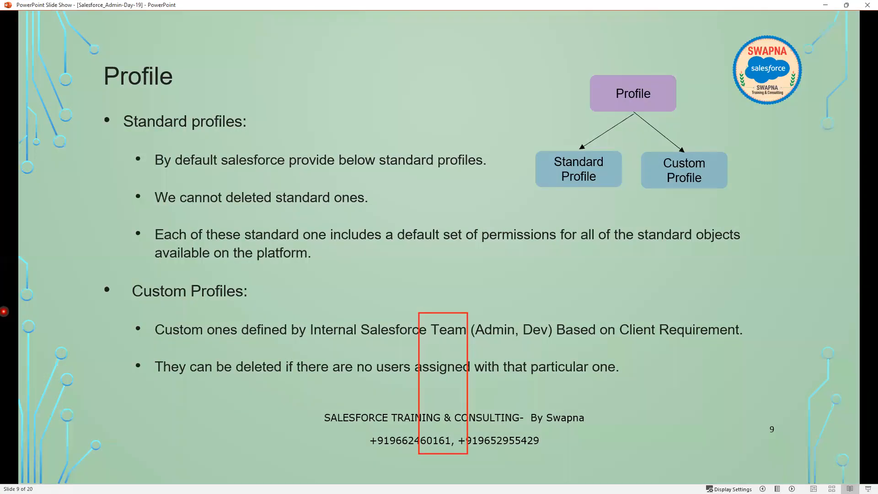
- Advance the PowerPoint slide show from the Profile slide to Standard Profiles, show the System Administrator description, and step back once
click(434, 330)
click(433, 328)
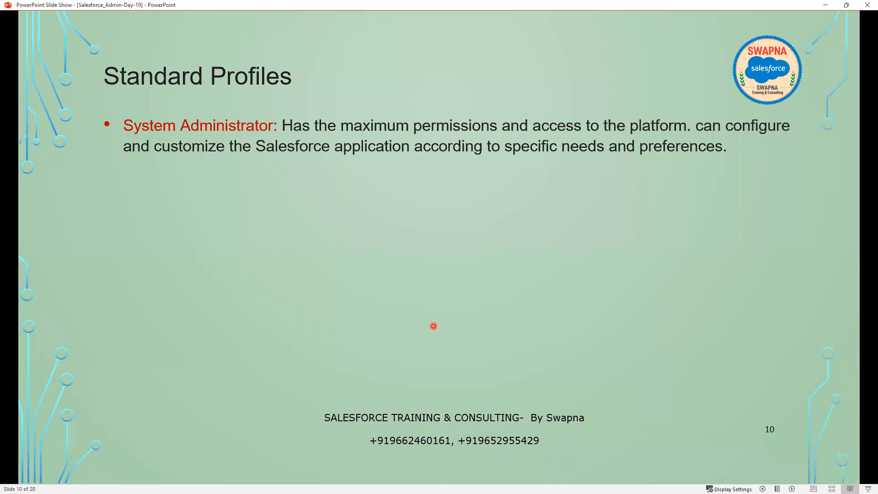
key(Left)
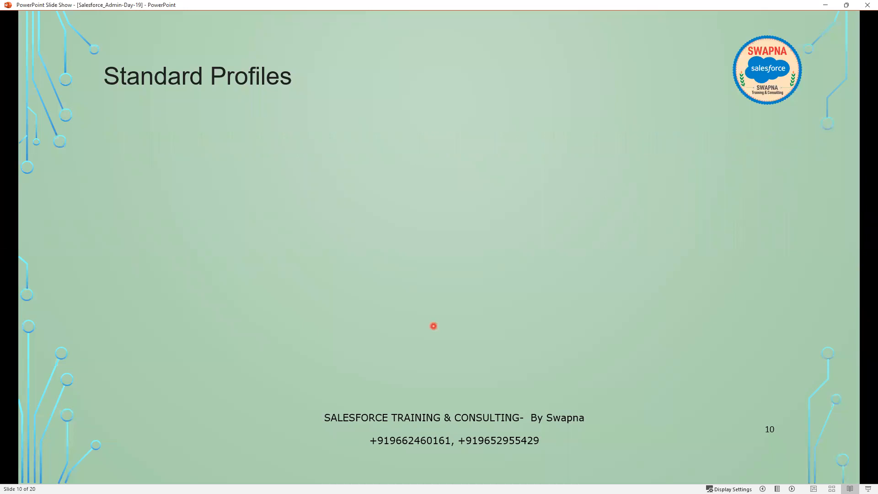
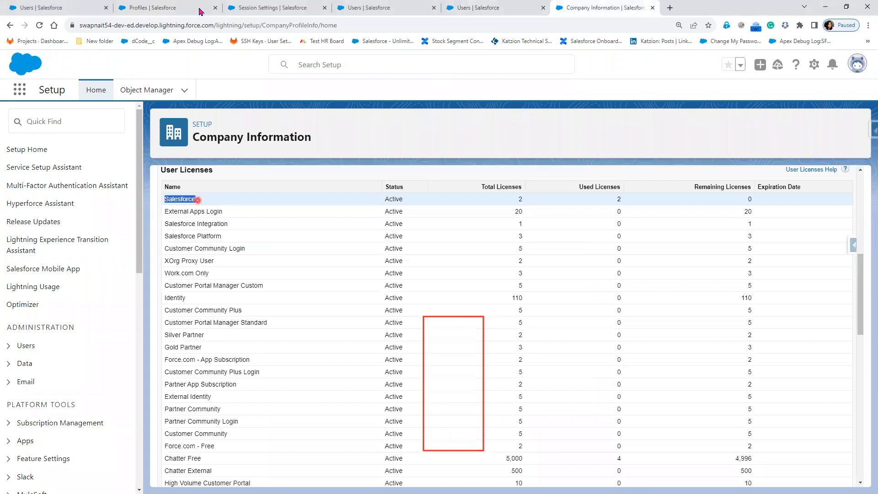
- From the Profiles list, start a new profile based on System Administrator to check its user license, and leave the form without saving
click(156, 10)
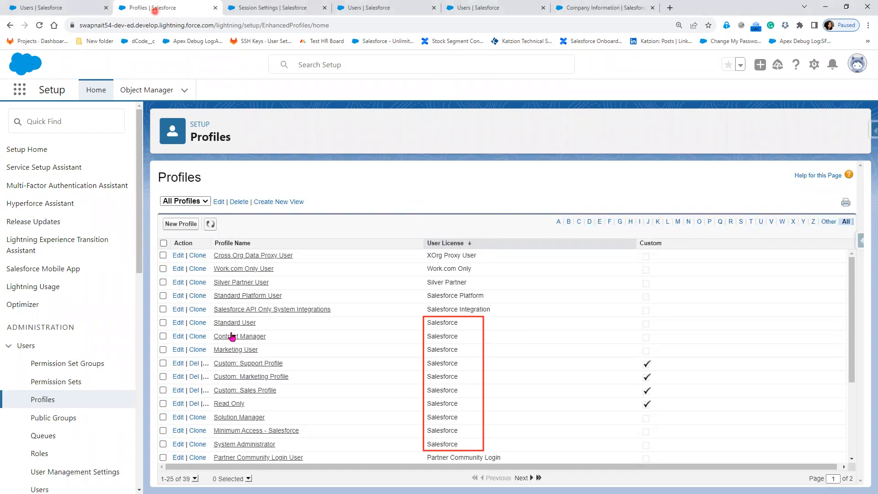
click(234, 443)
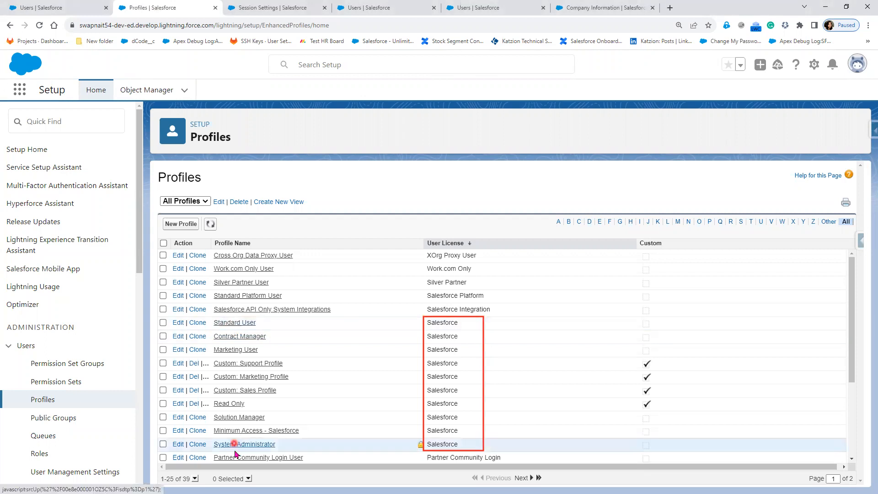
click(178, 224)
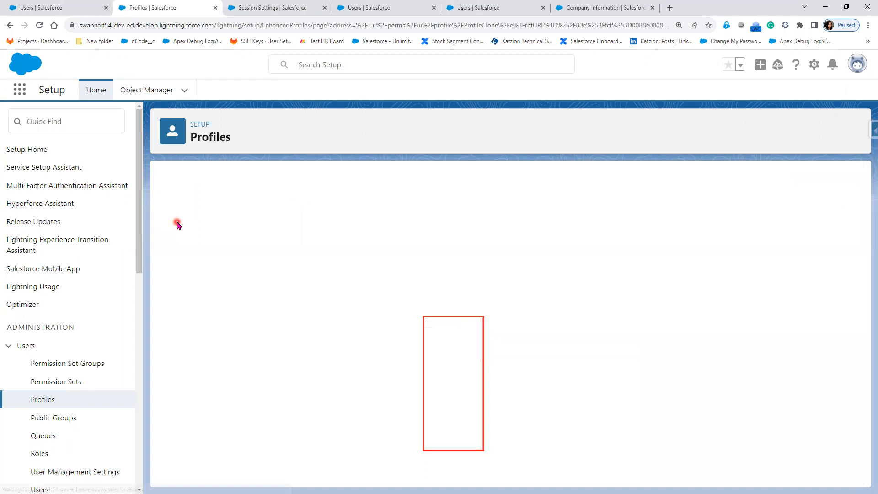
click(343, 244)
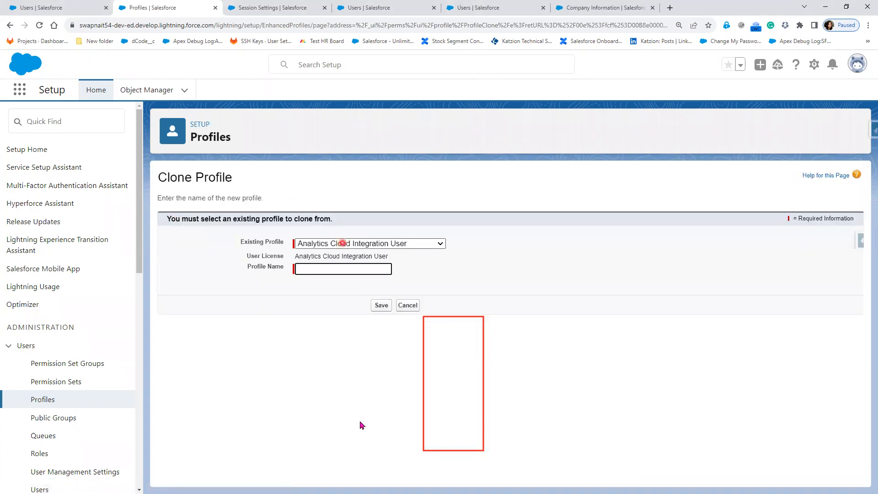
scroll(360, 424, down, 5)
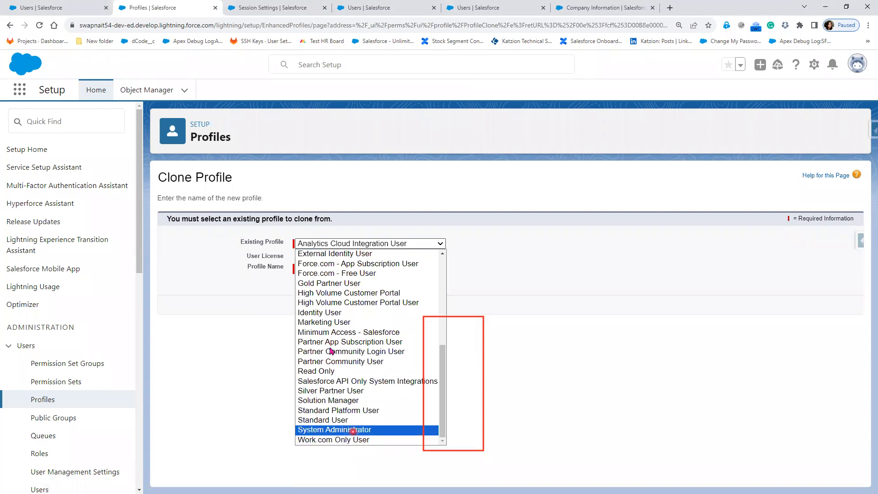
click(331, 430)
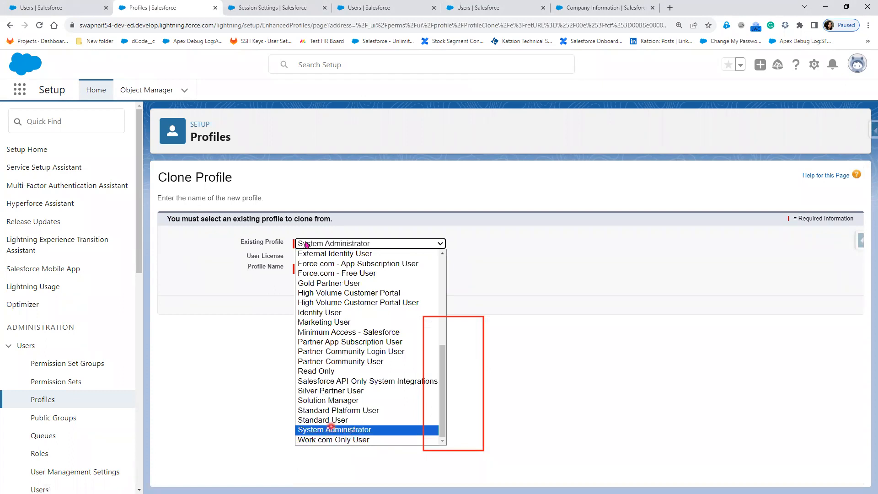
double_click(294, 259)
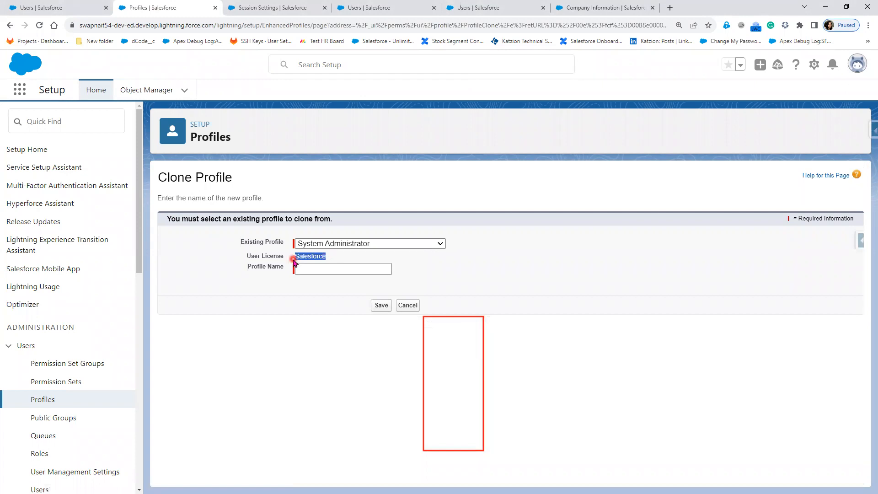
click(10, 25)
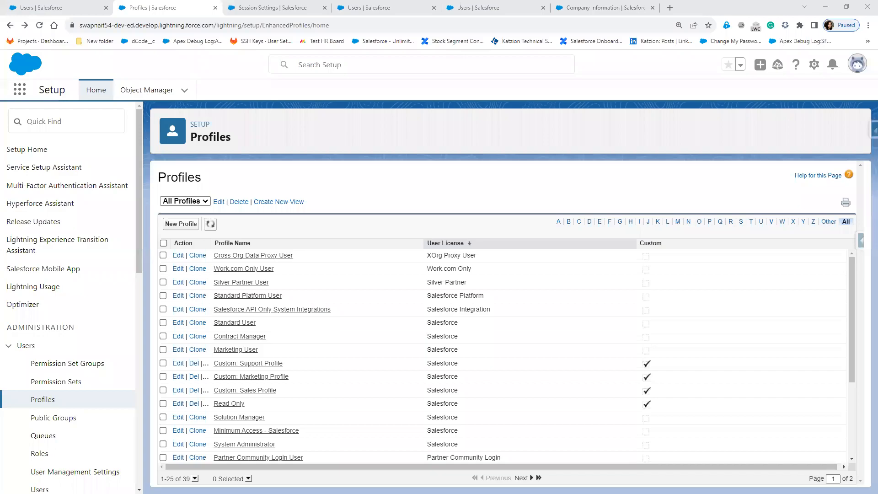
- Switch to the PowerPoint slide show, advance to the System Administrator point on the Standard Profiles slide, and return to Salesforce
key(alt+Tab)
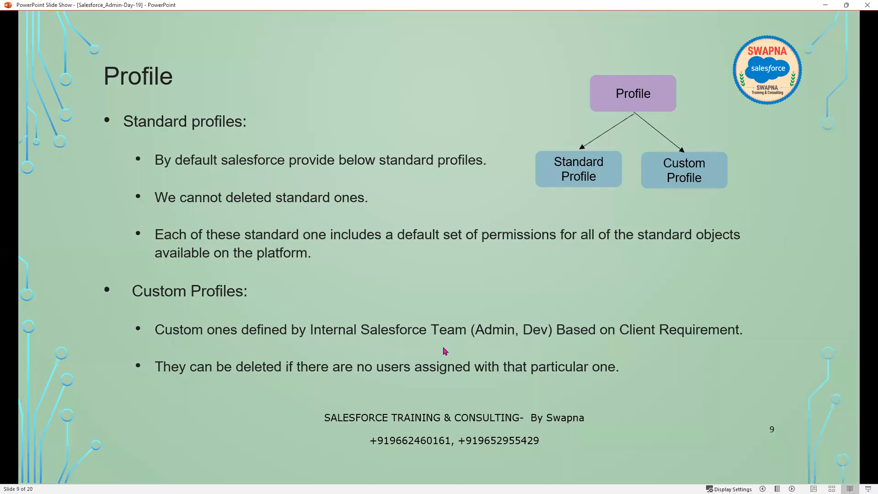
key(Right)
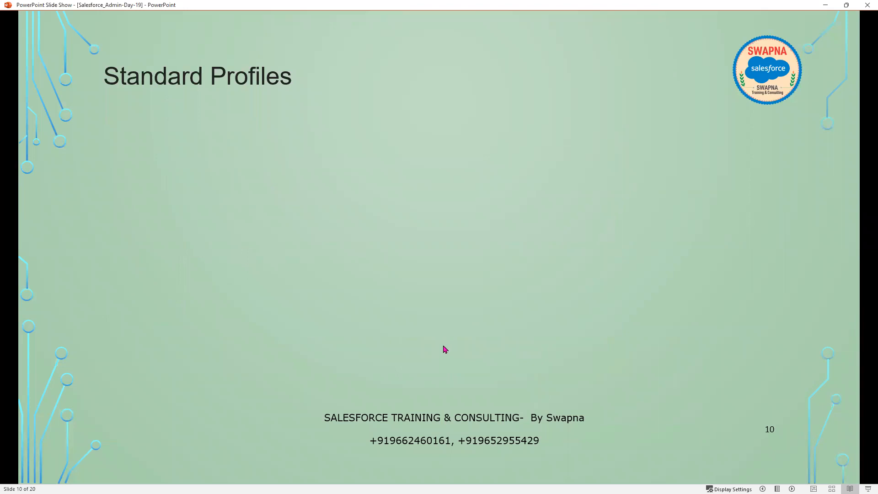
key(Right)
key(alt+Tab)
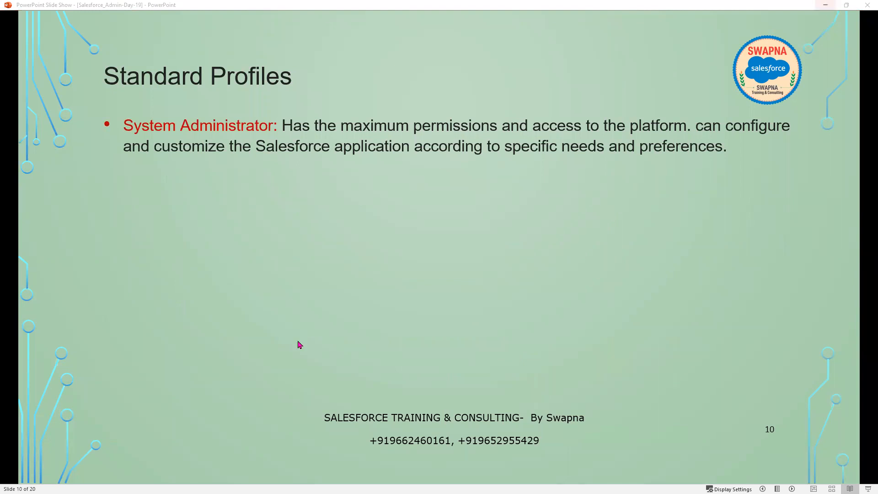
key(alt+Tab)
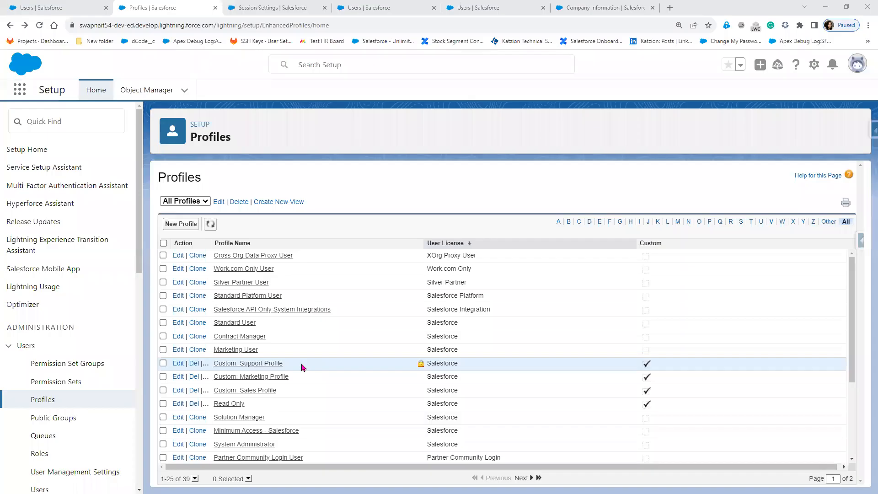
- View the System Administrator profile's details and go back to the full list of profiles
click(250, 450)
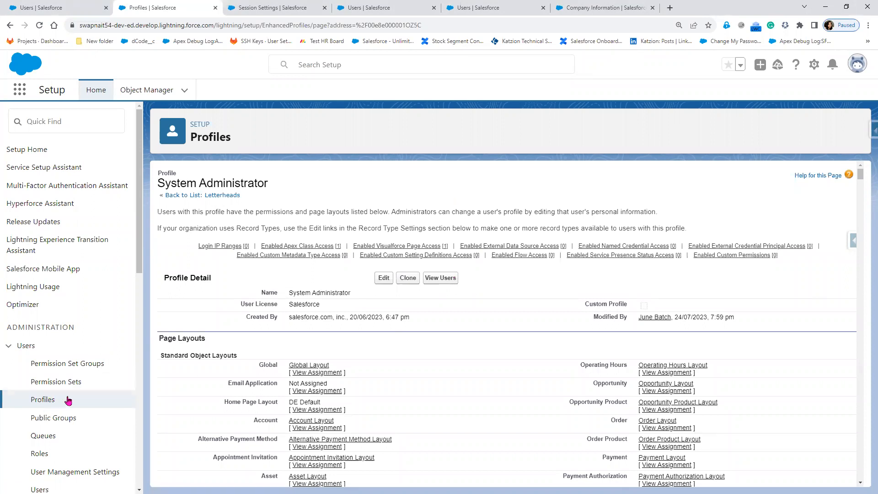
click(51, 400)
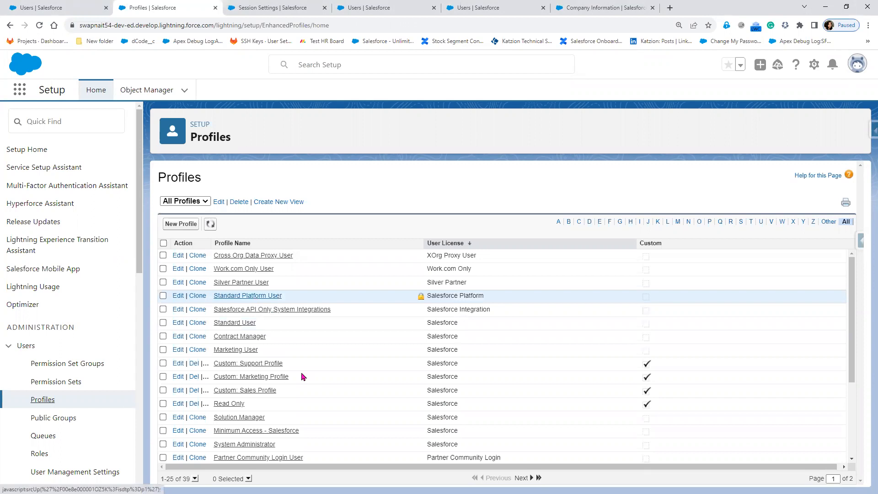
scroll(315, 448, down, 1)
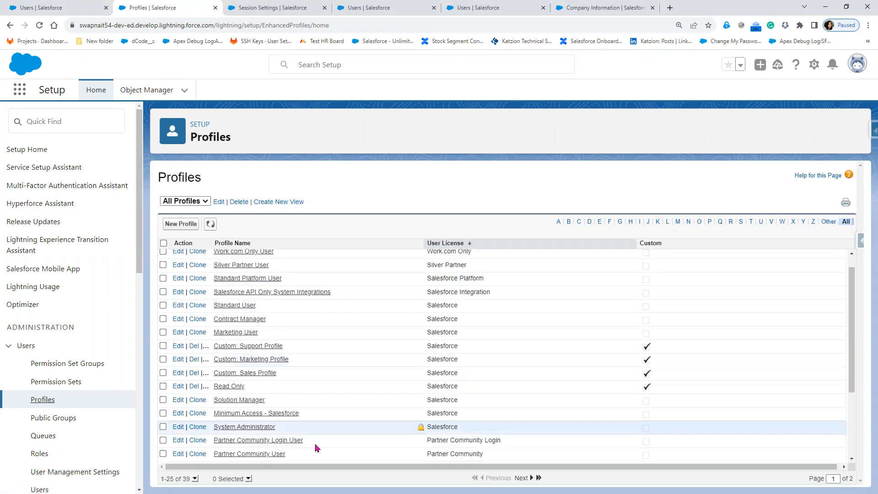
scroll(316, 446, up, 1)
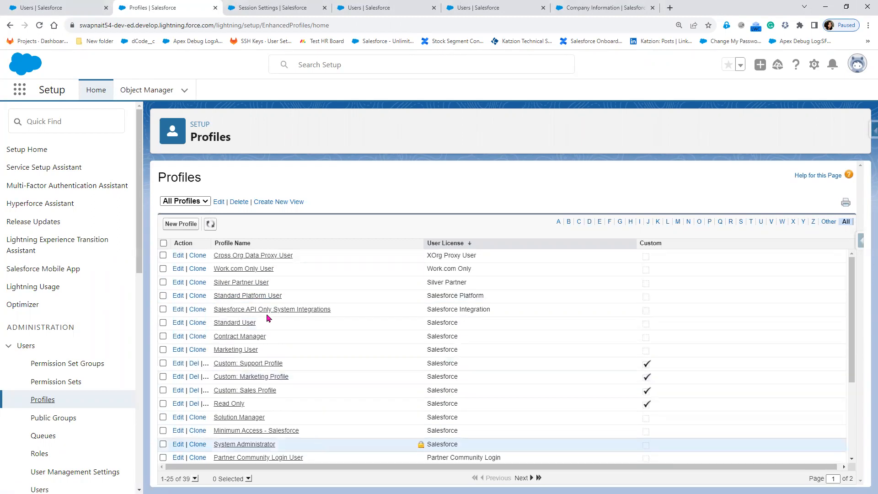
- Sort the profiles by profile name, filter them to names starting with S, and open the Standard Platform User profile
click(250, 248)
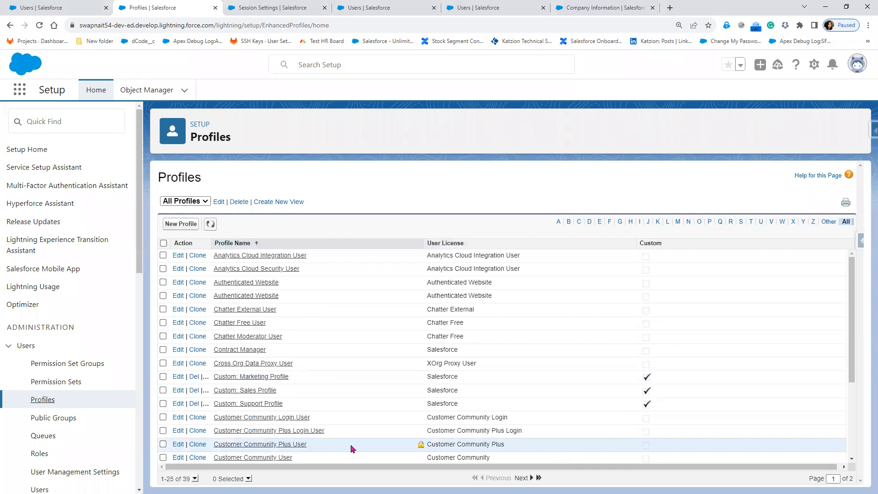
scroll(352, 448, down, 3)
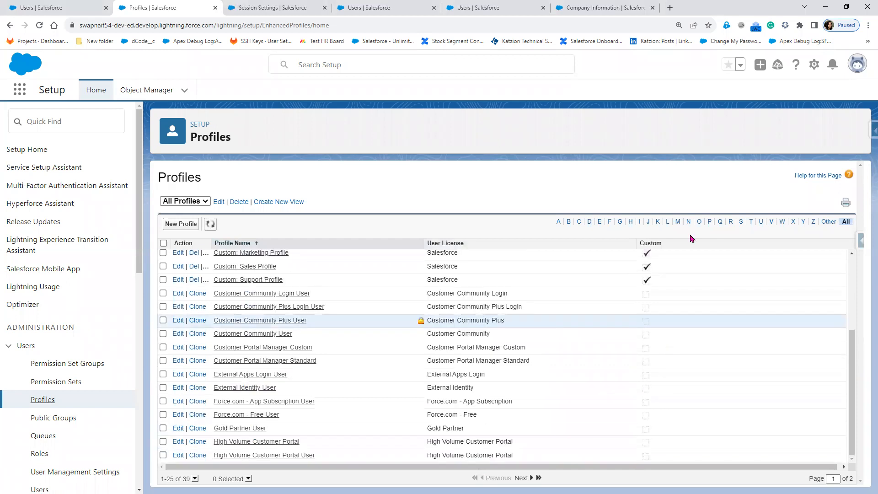
click(740, 222)
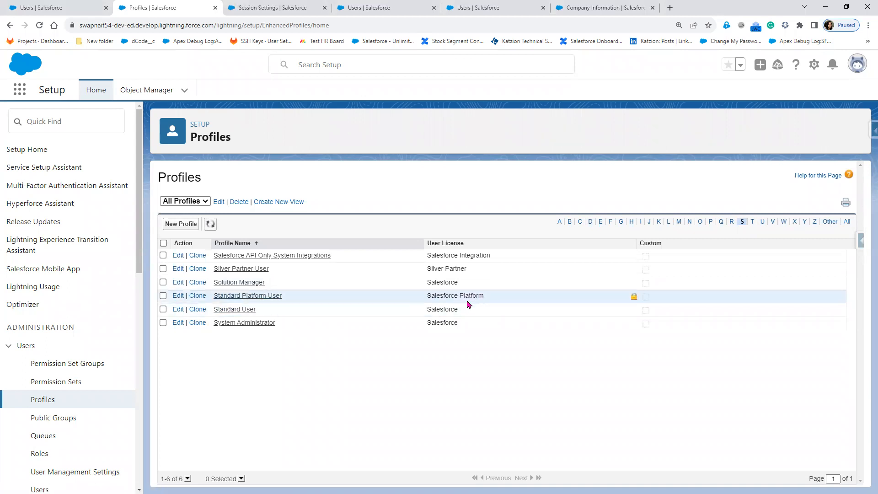
click(272, 297)
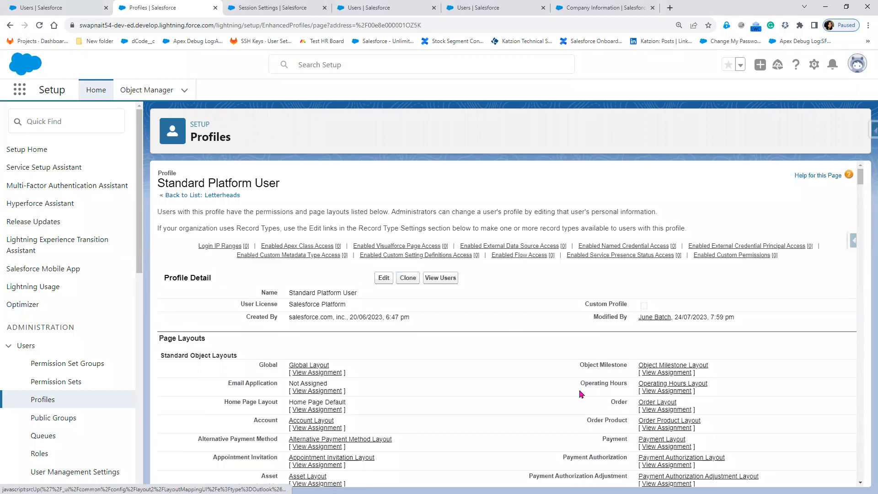
- Examine the Standard Platform User profile's app settings, tab settings, administrative permissions, and standard and custom object permissions
scroll(425, 410, down, 20)
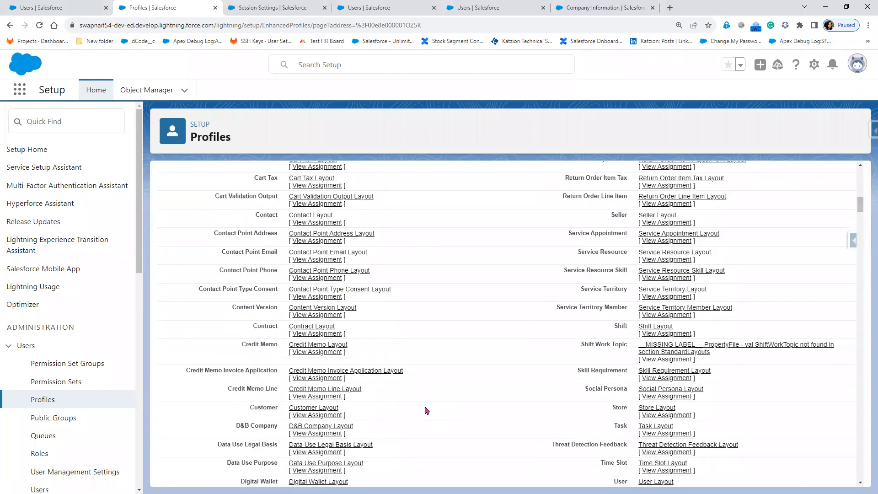
scroll(426, 411, down, 15)
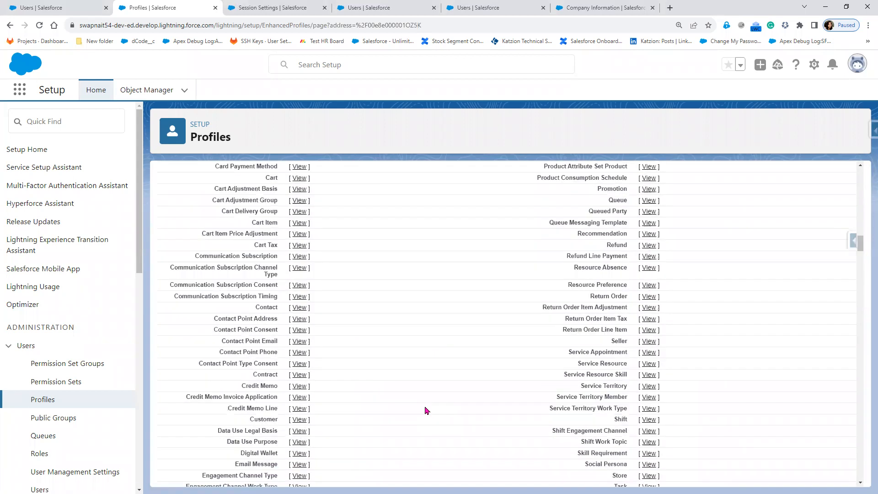
scroll(426, 410, down, 18)
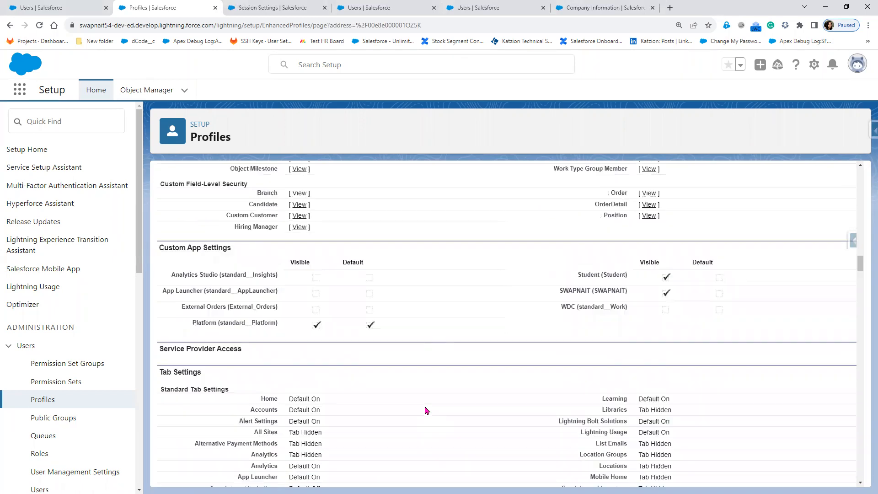
scroll(426, 410, up, 1)
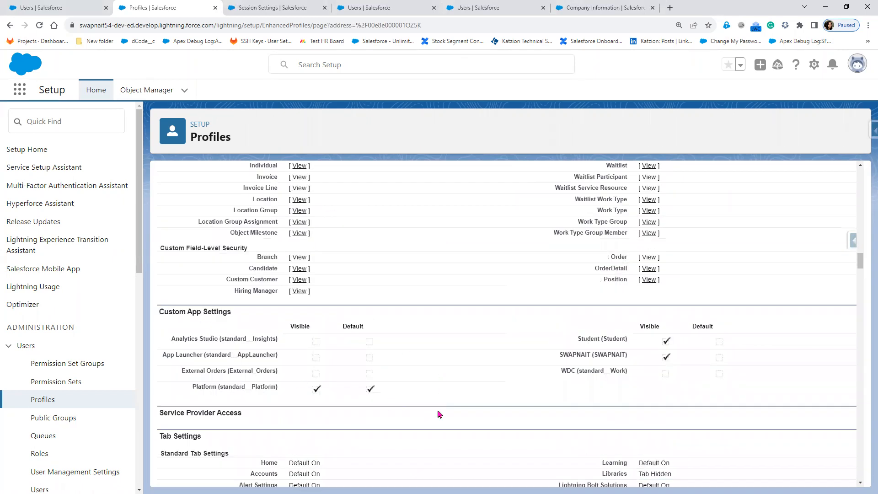
scroll(438, 414, down, 2)
scroll(437, 414, down, 15)
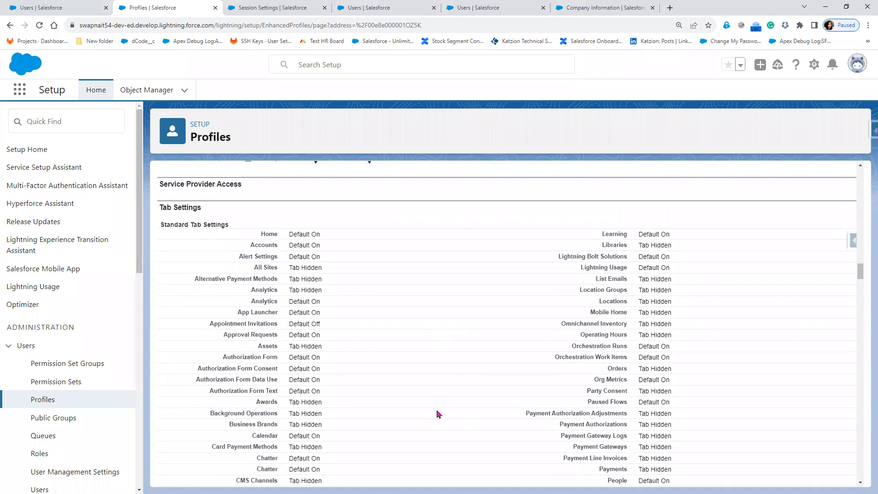
scroll(438, 413, down, 15)
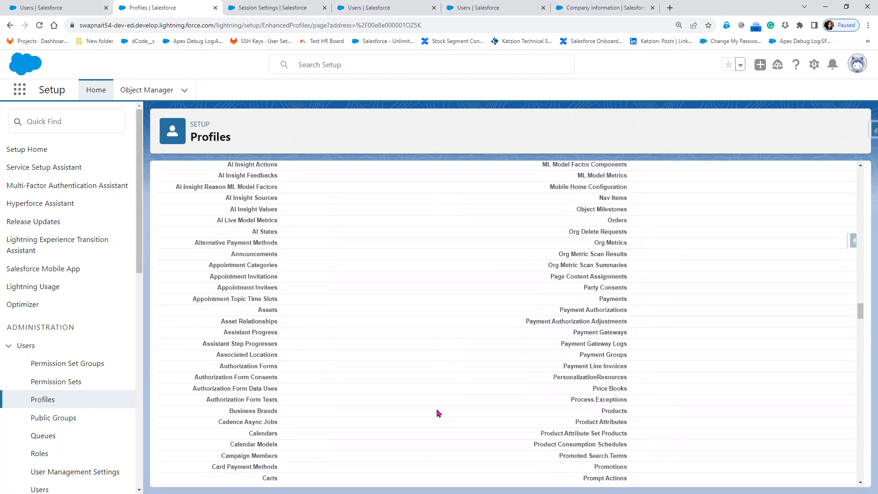
scroll(438, 413, down, 15)
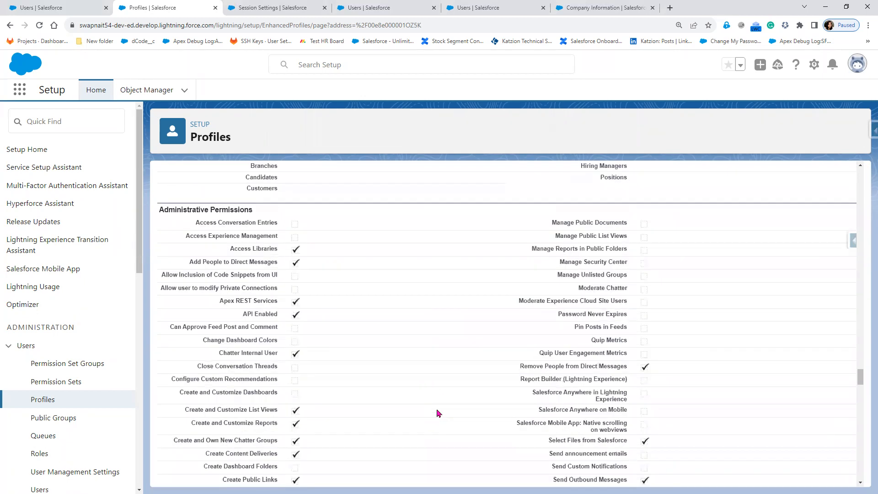
scroll(437, 413, down, 10)
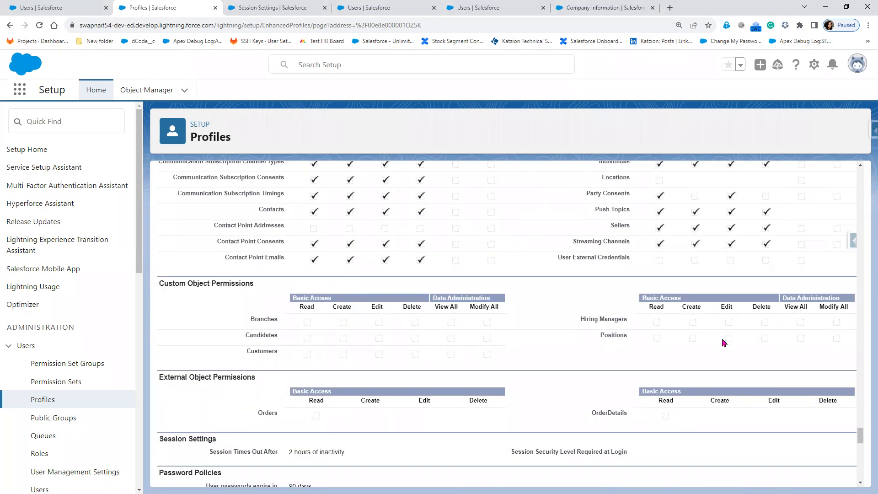
scroll(490, 387, up, 6)
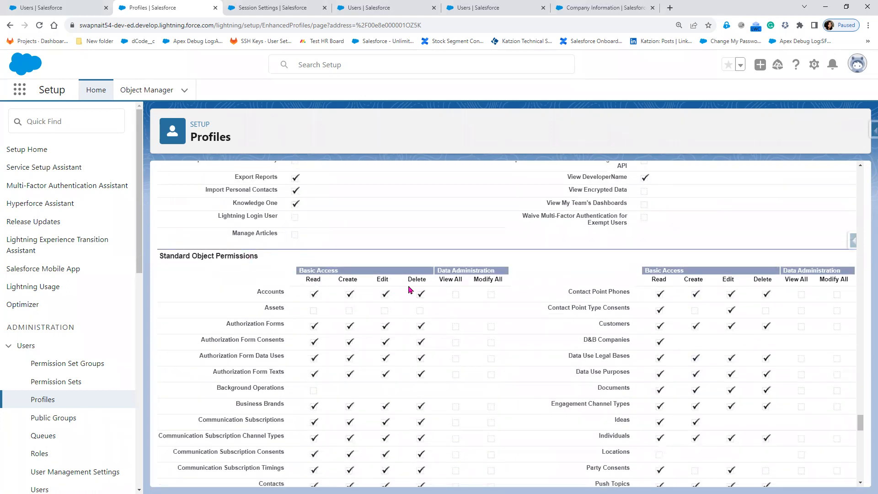
scroll(429, 408, up, 15)
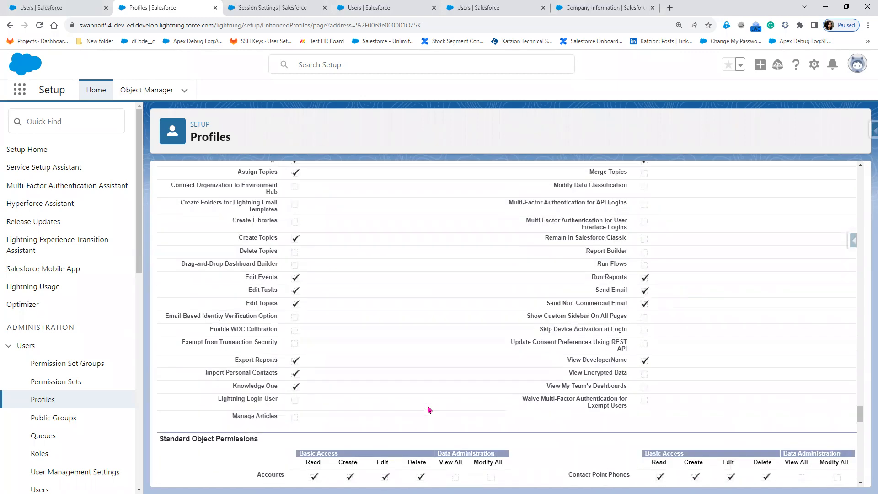
scroll(429, 409, up, 15)
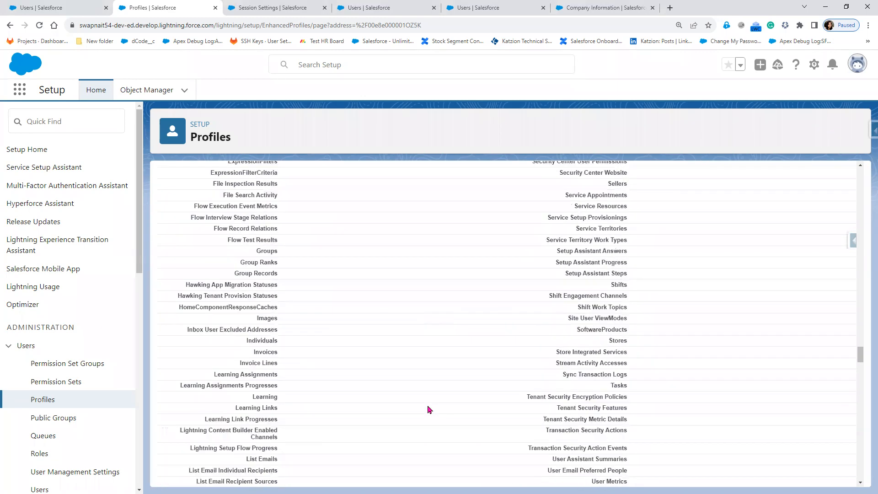
scroll(429, 408, up, 15)
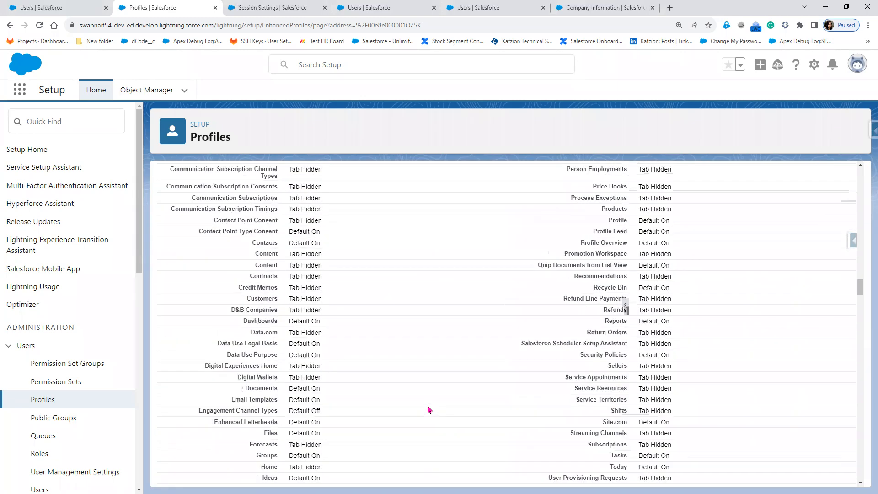
scroll(429, 410, up, 15)
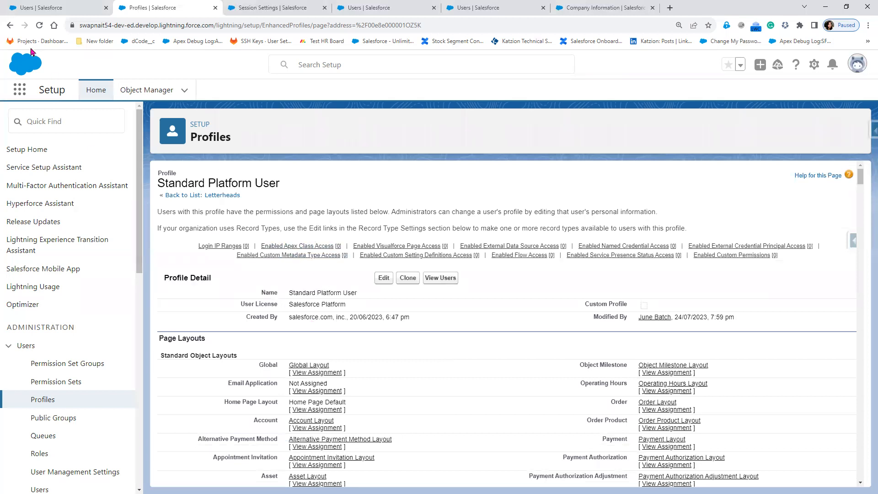
- Return to the Profiles list and filter it again to profile names starting with S
click(11, 25)
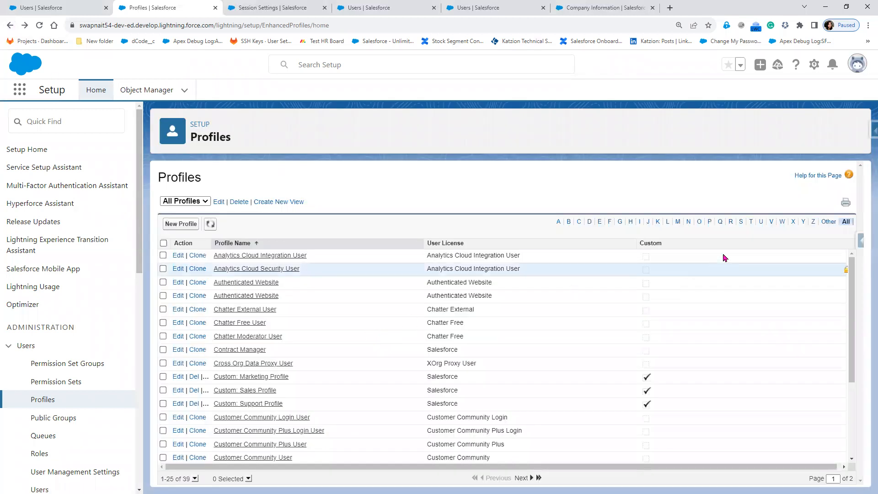
click(741, 222)
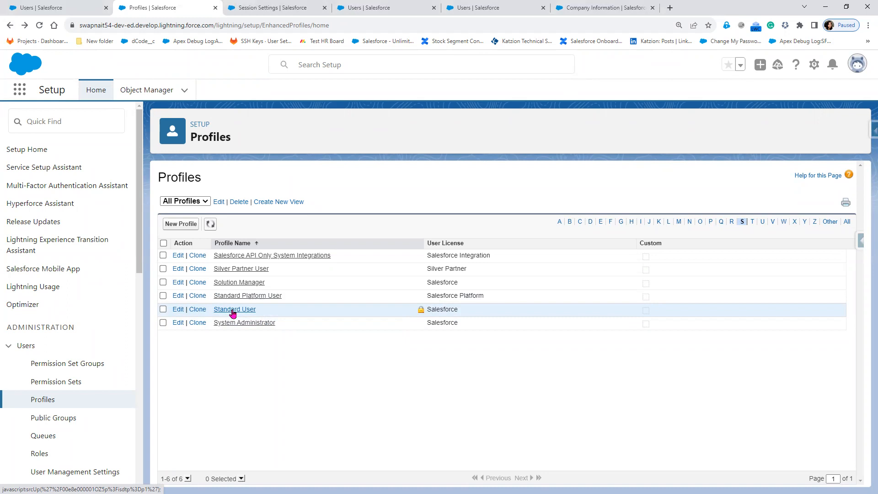
- Open the Standard User profile's details and check the All Users list
click(233, 310)
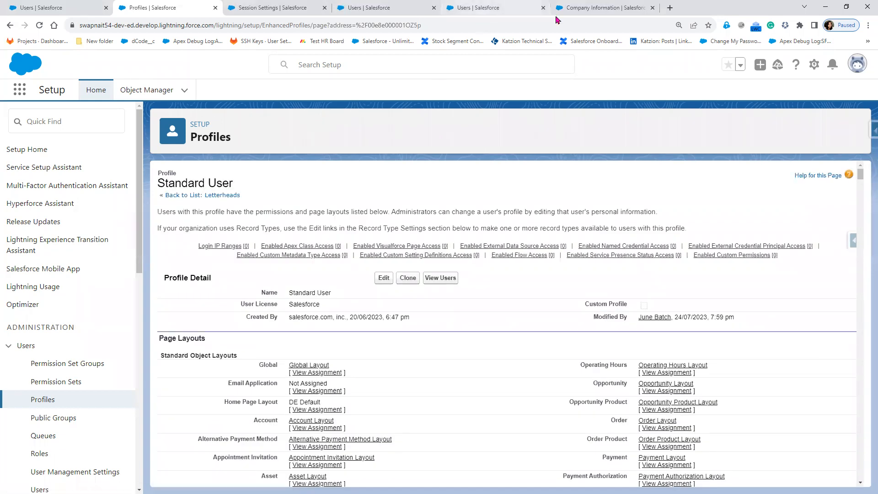
click(67, 6)
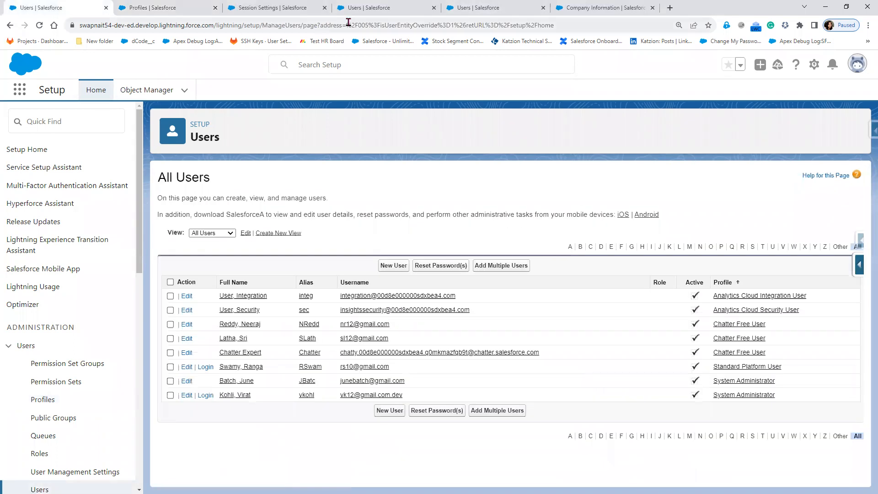
click(507, 13)
drag(214, 26, 714, 55)
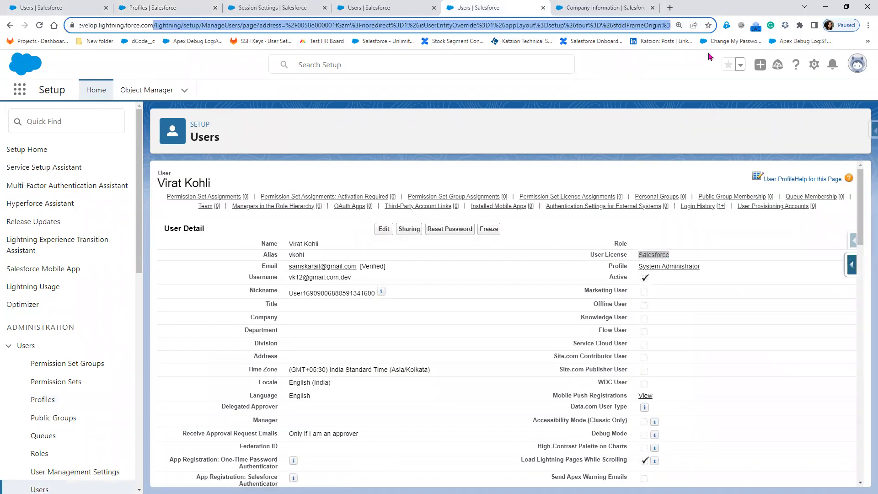
key(Delete)
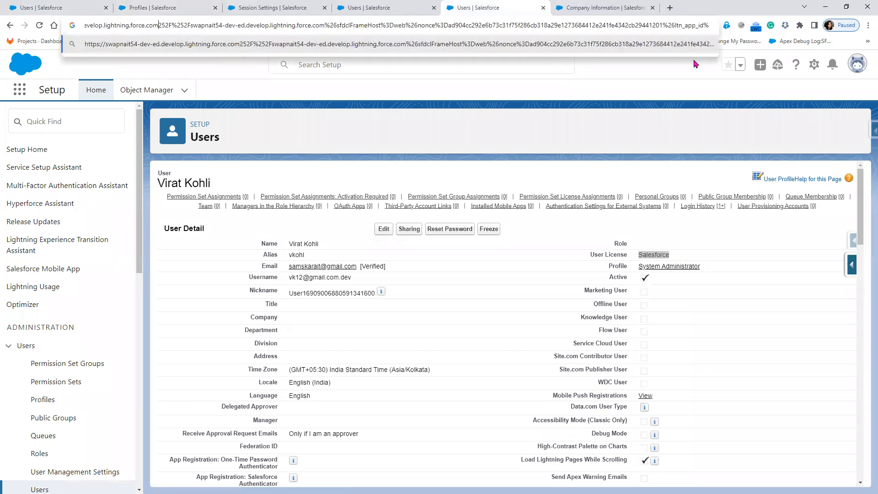
key(Delete)
key(Delete)
key(Delete)
key(Delete)
key(Delete)
key(Delete)
key(Delete)
key(Delete)
key(Delete)
key(Delete)
key(Delete)
key(Delete)
key(Delete)
key(Delete)
key(Delete)
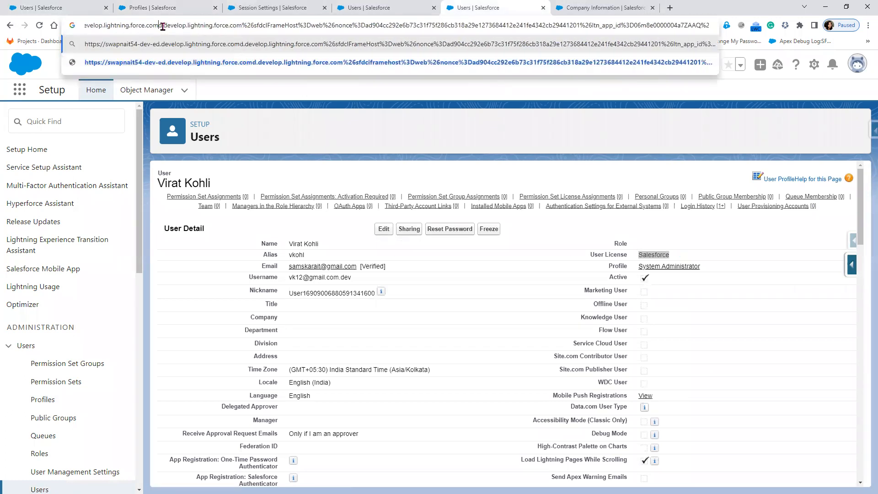
drag(158, 24, 712, 25)
key(Delete)
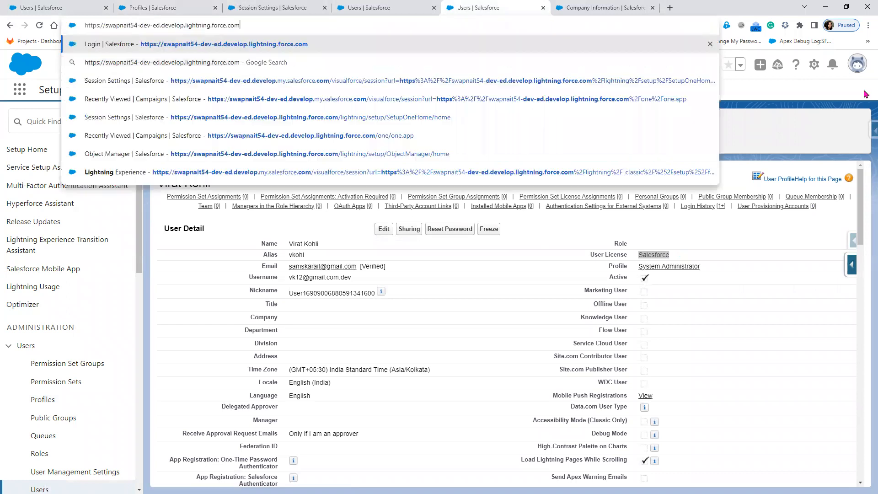
key(Return)
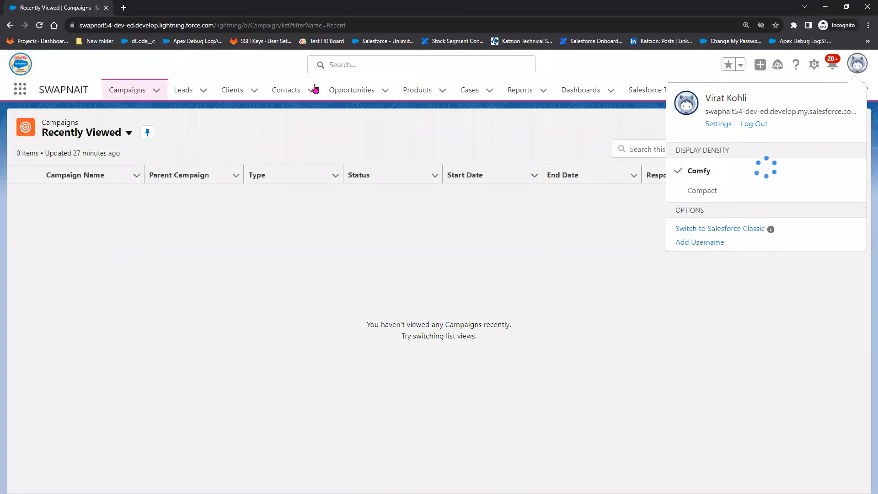
- In the incognito window, start a new record under Cases and set its Case Origin to Phone
click(290, 196)
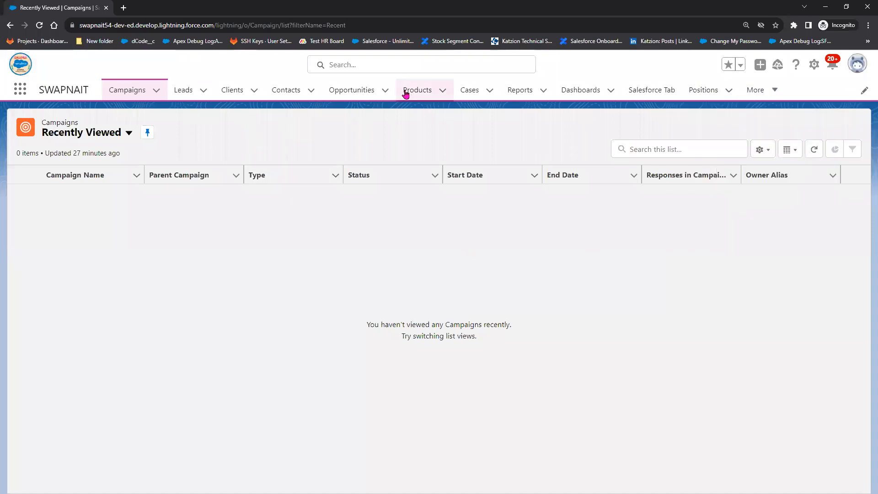
click(467, 97)
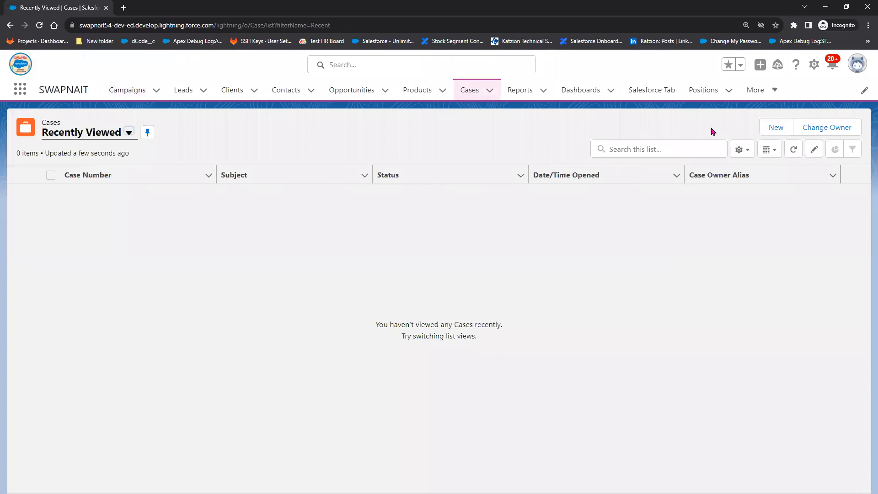
click(771, 128)
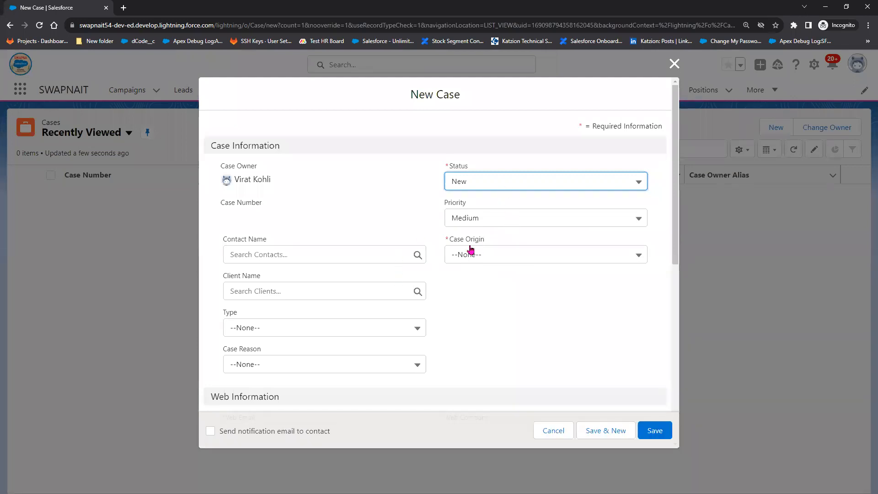
click(462, 255)
click(477, 297)
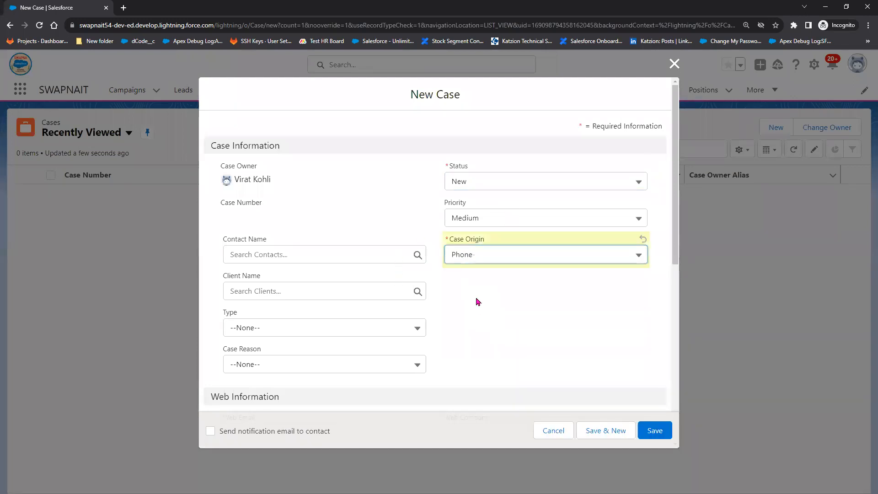
- Set the new case's Case Reason to Installation and Type to Mechanical, and save the case
click(316, 368)
click(303, 234)
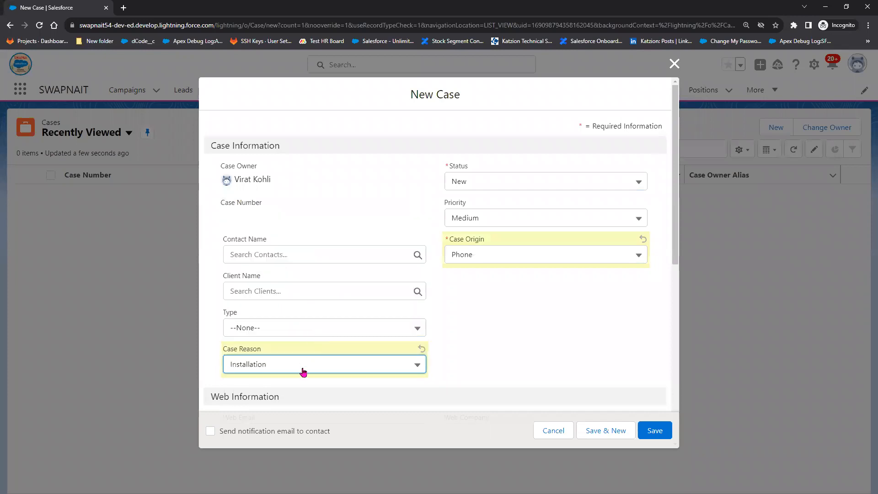
click(314, 339)
click(303, 370)
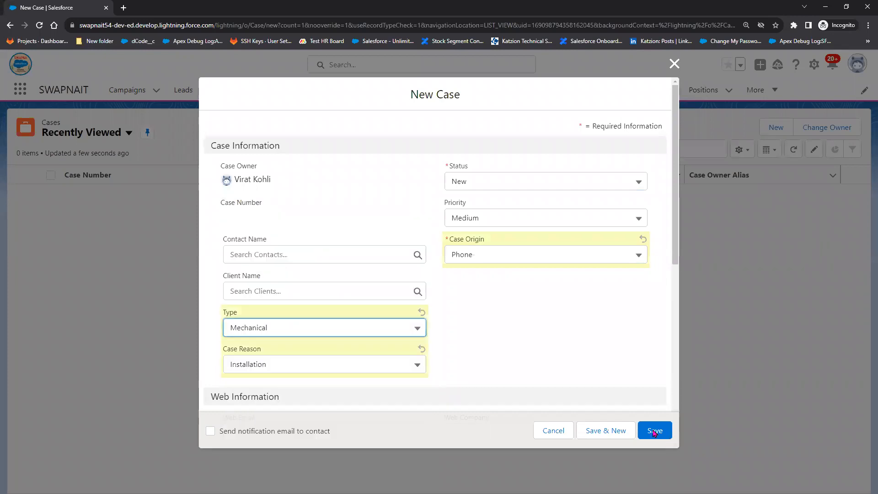
click(654, 431)
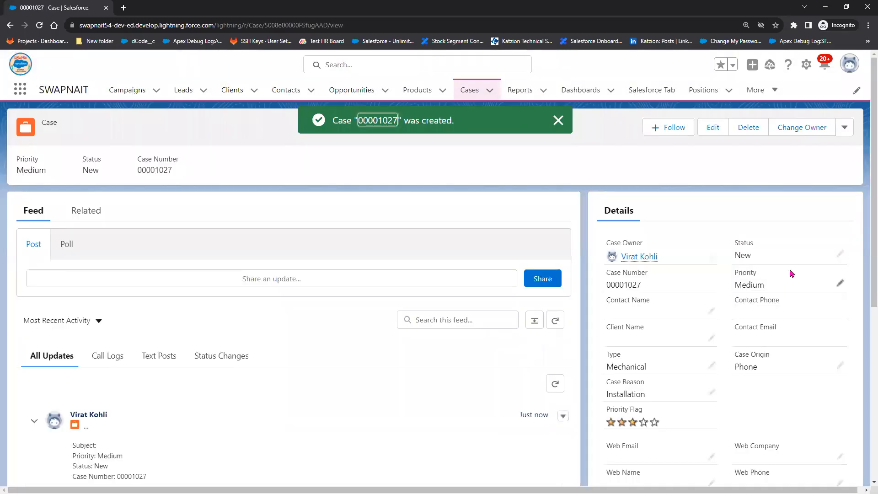
- Return to the Cases list and show the All Open Cases list view
click(471, 90)
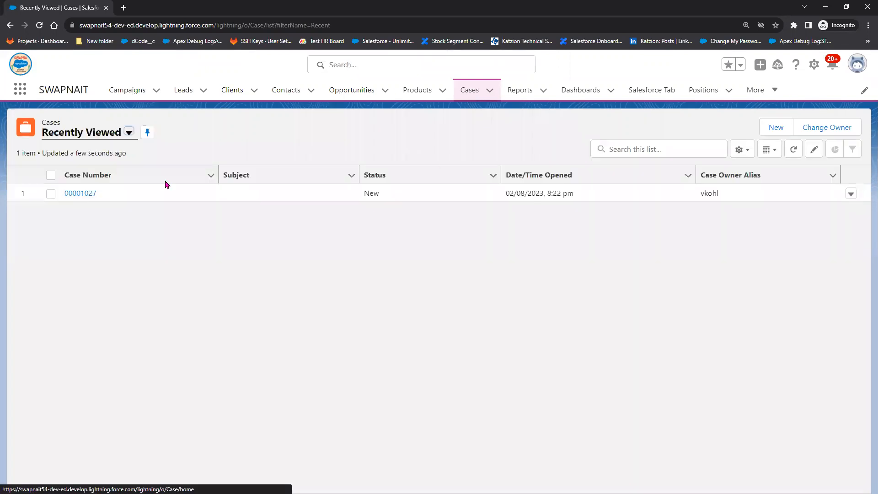
click(129, 133)
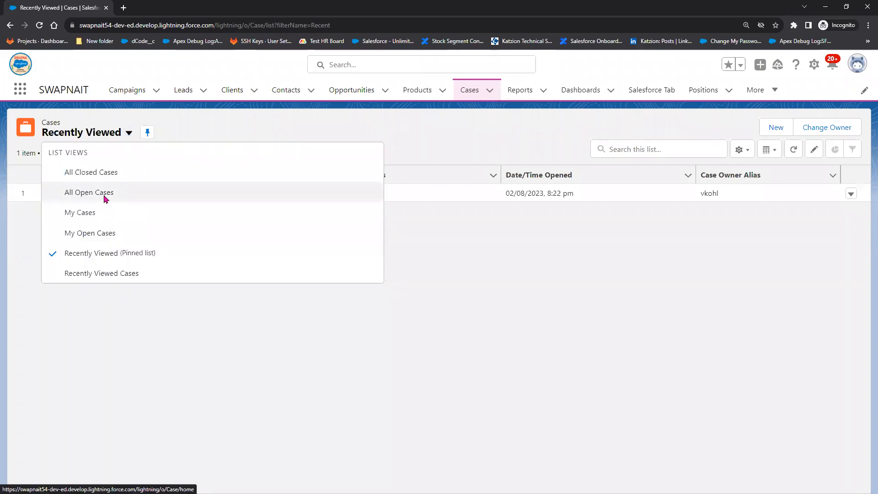
click(105, 197)
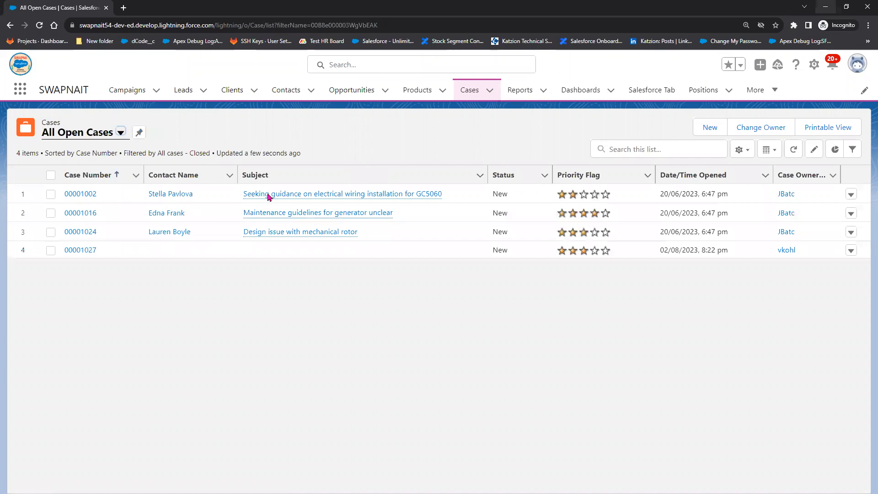
- Switch to the regular browser window and show the All Open Cases list view under Cases
key(alt+Tab)
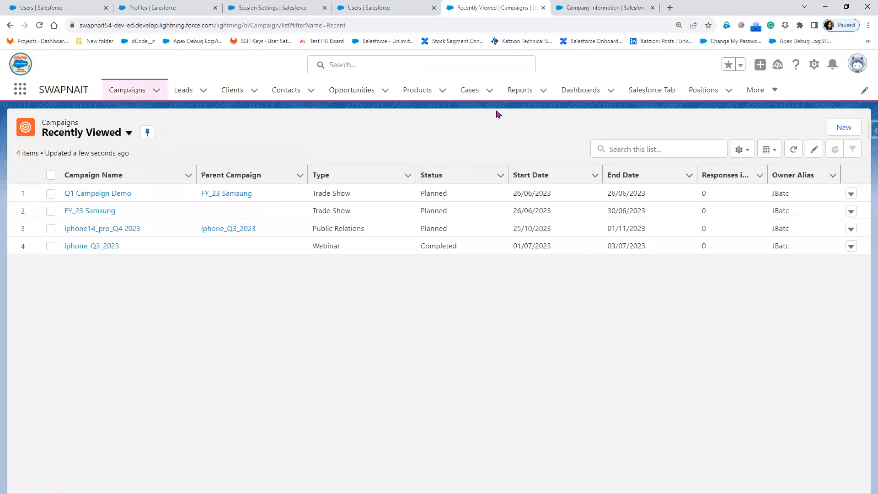
click(465, 91)
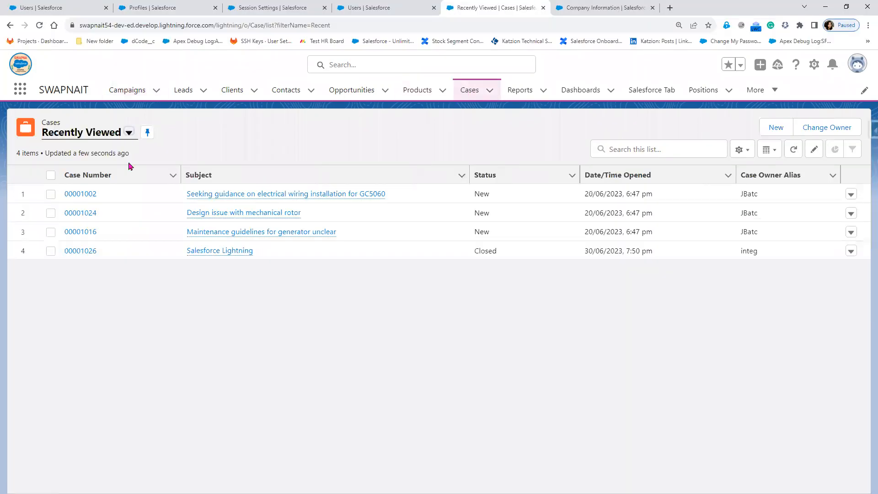
click(129, 132)
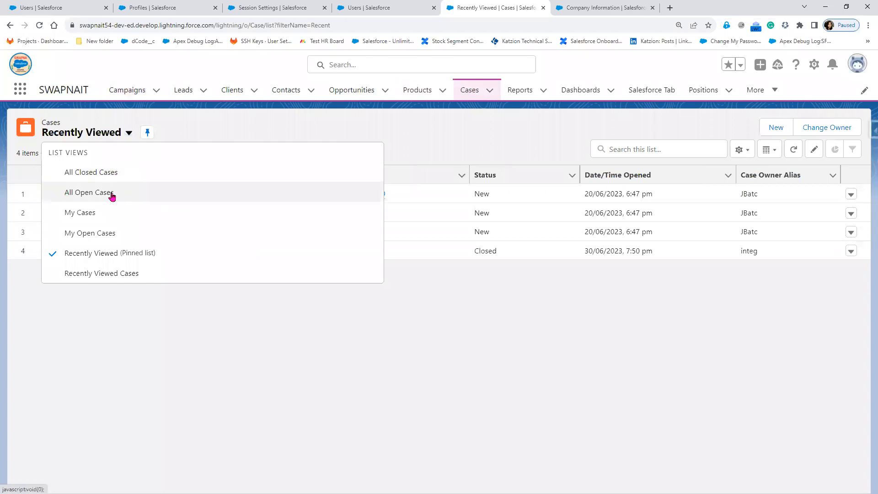
click(112, 190)
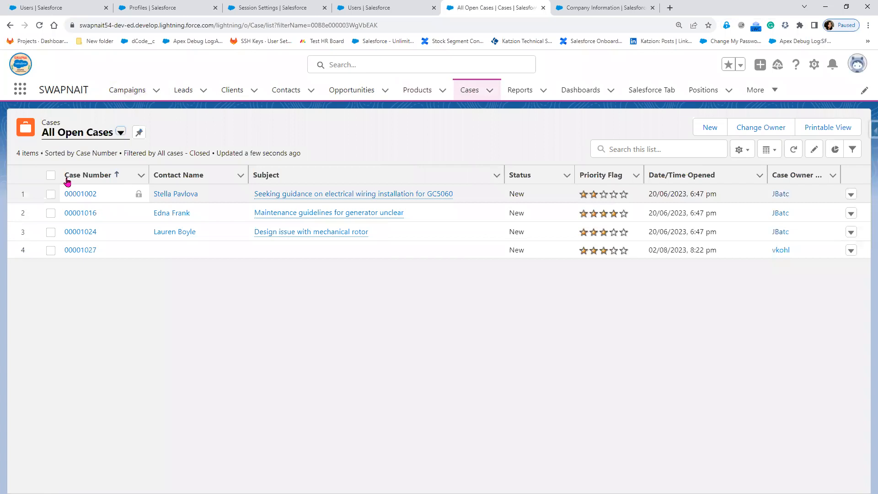
- Revisit the All Users list, and examine the Standard User profile's app settings, general permissions, standard and custom object permissions, and password policies
click(147, 12)
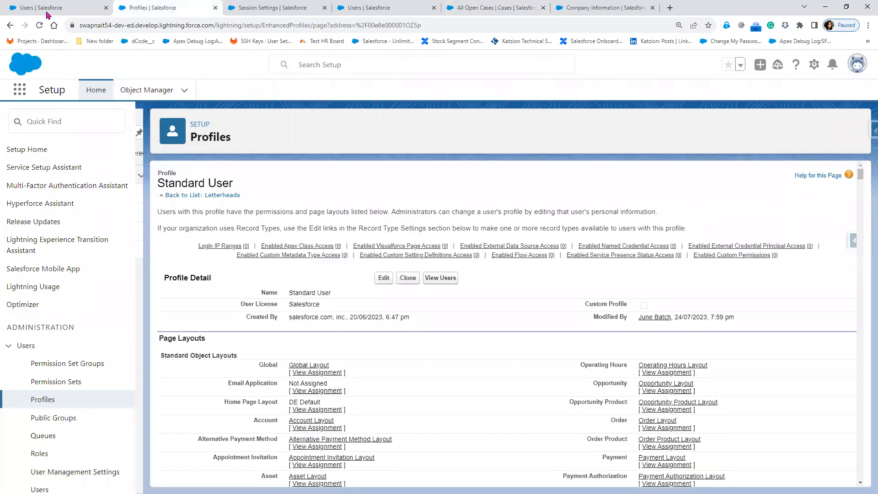
click(47, 13)
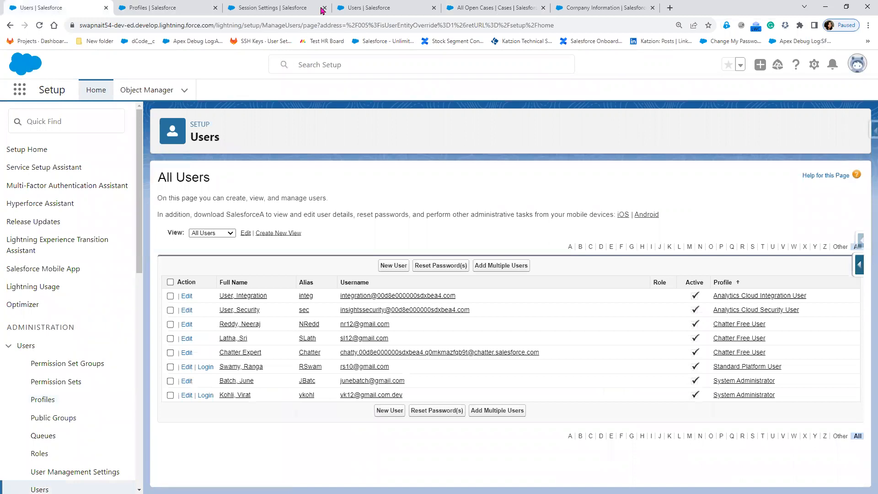
click(142, 9)
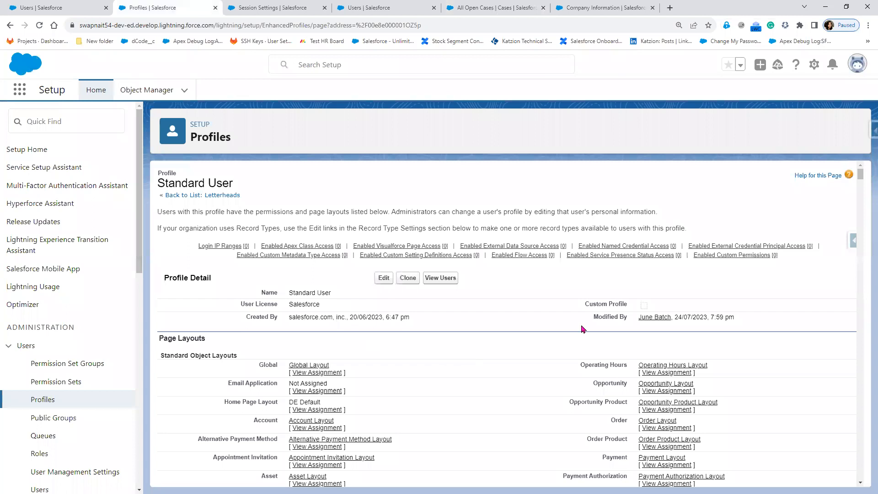
scroll(570, 401, down, 10)
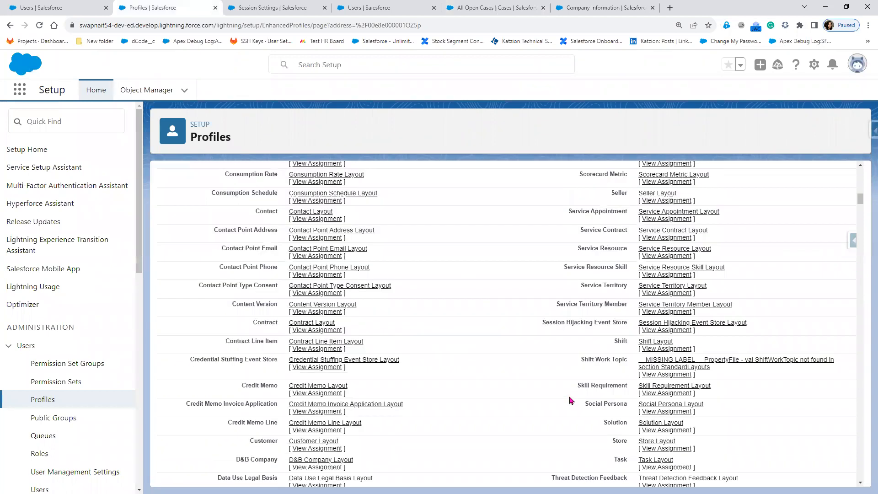
scroll(571, 400, down, 10)
scroll(567, 397, down, 10)
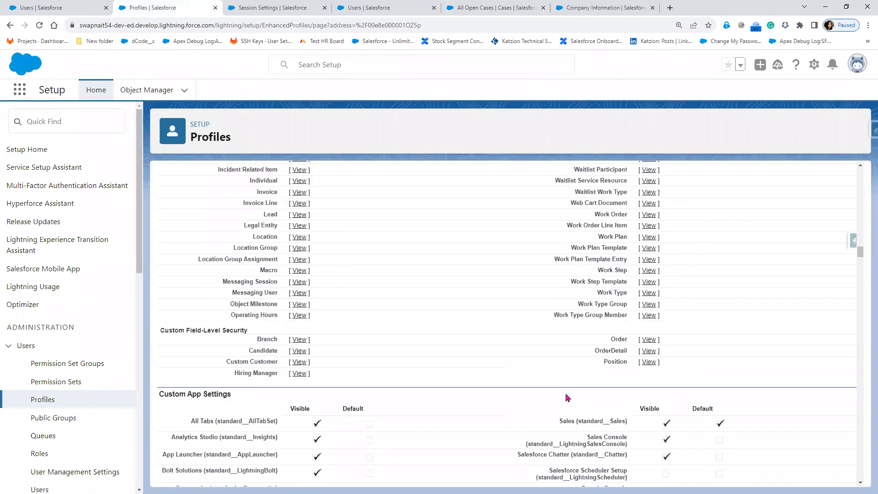
scroll(567, 398, down, 10)
scroll(568, 398, down, 10)
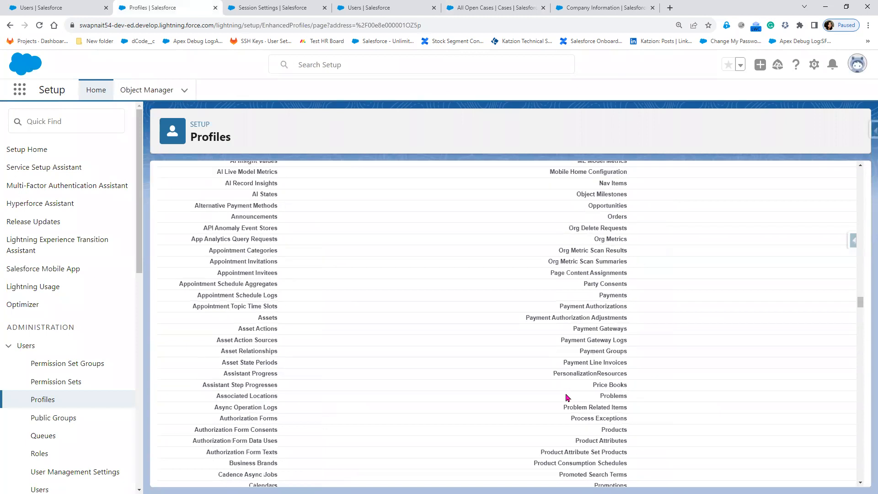
scroll(568, 398, down, 10)
scroll(567, 398, down, 10)
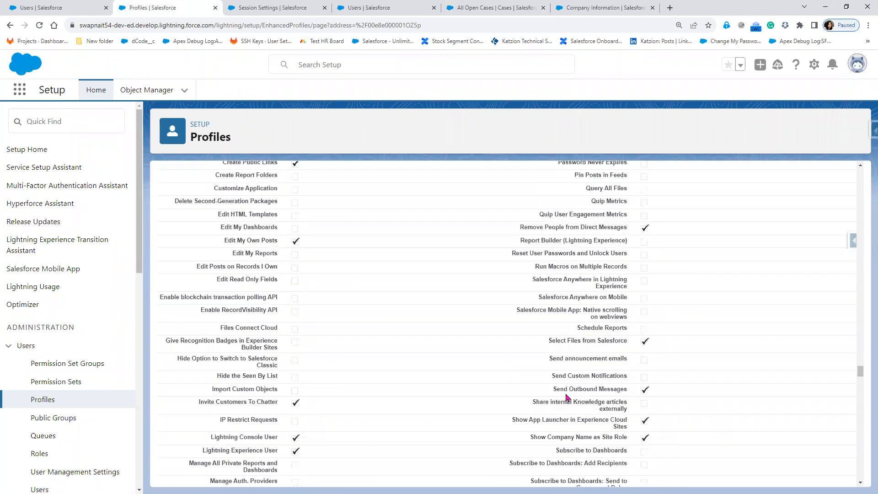
scroll(568, 398, down, 10)
scroll(568, 397, down, 10)
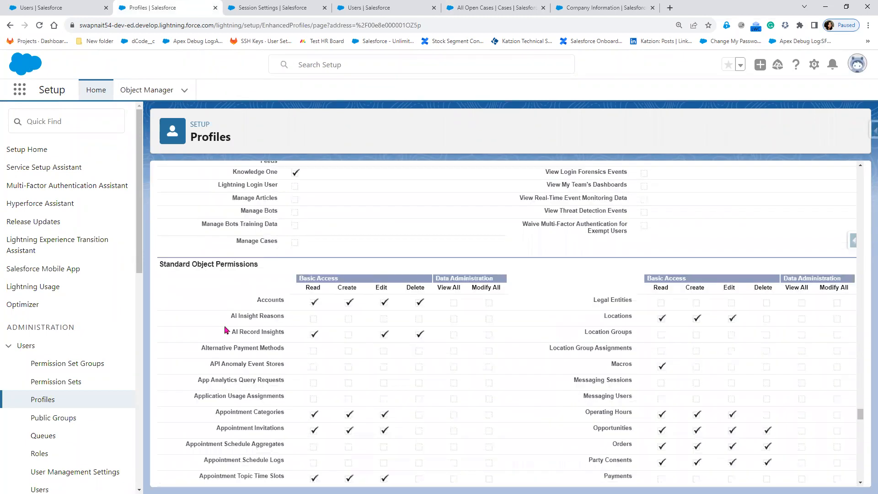
scroll(227, 329, up, 1)
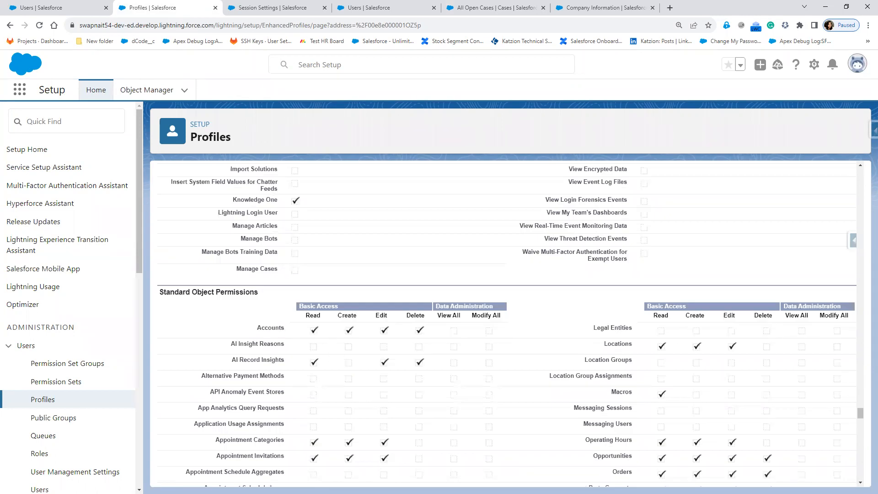
scroll(676, 437, down, 4)
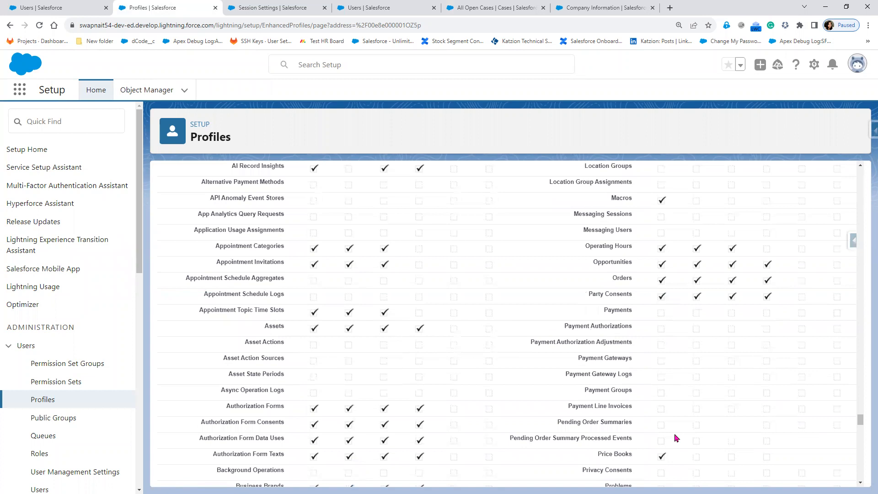
scroll(676, 438, down, 7)
scroll(676, 437, down, 8)
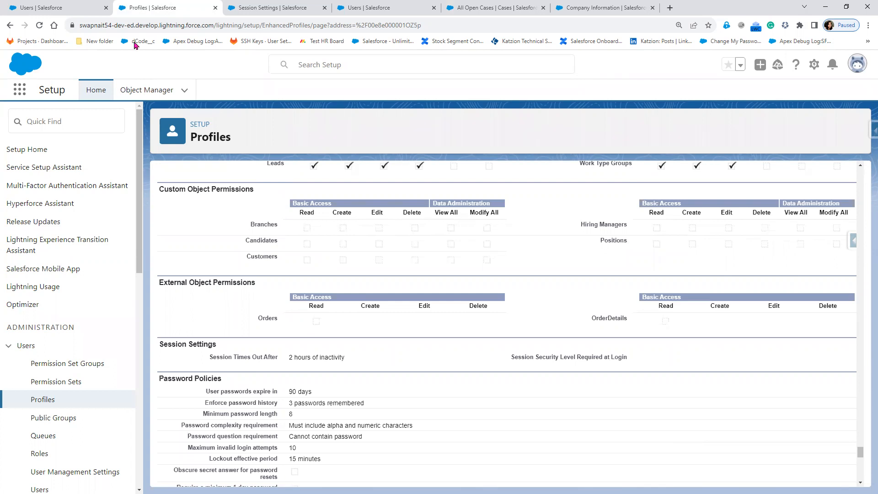
- Return to the Profiles list and filter it to profile names starting with C
click(48, 403)
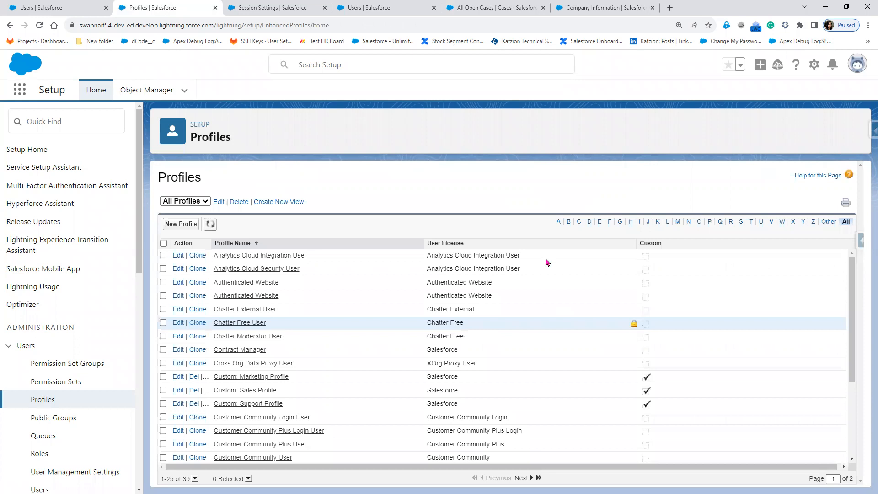
click(580, 222)
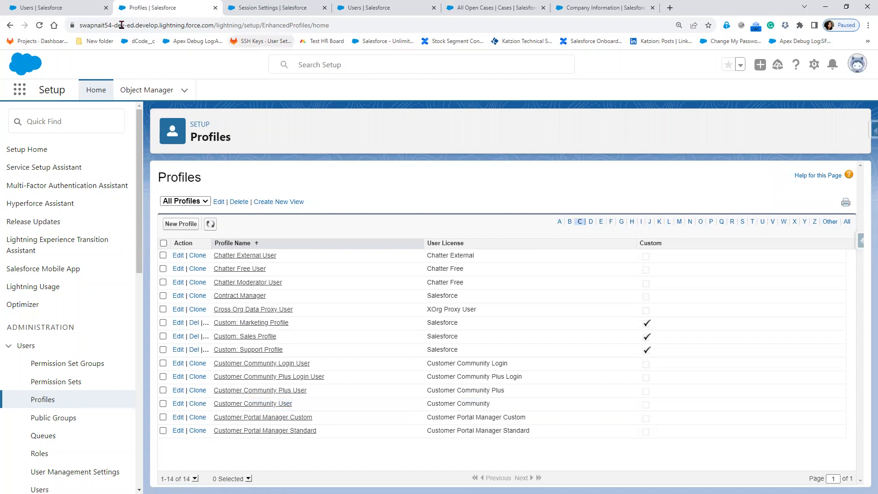
drag(80, 24, 295, 26)
drag(310, 86, 297, 75)
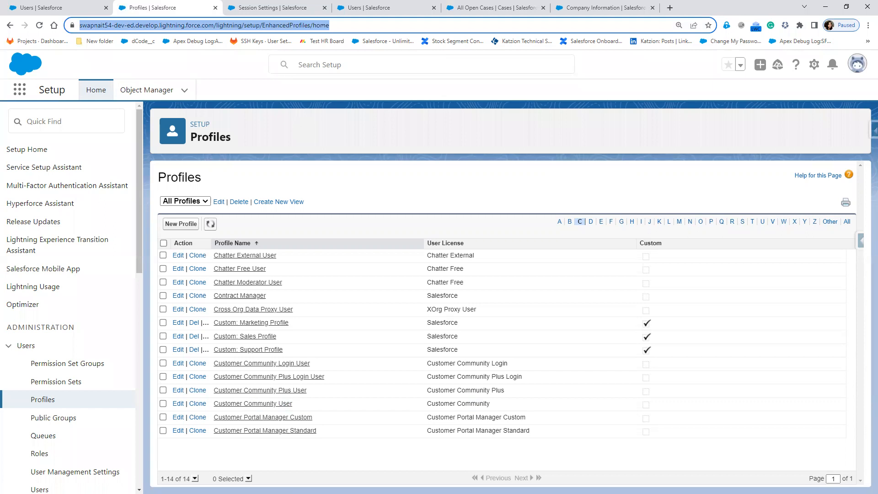
- Annotate the Profiles page with a red rectangle and handwrite a circled label "community" above it
key(Escape)
key(alt+Tab)
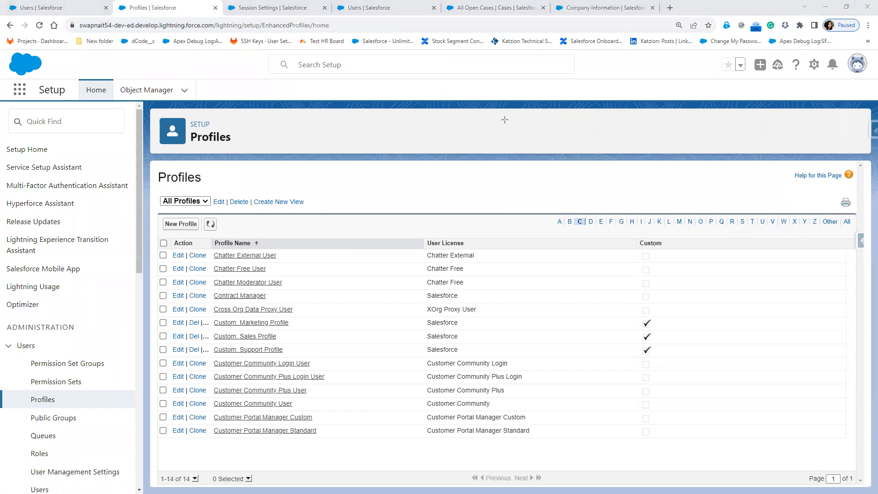
drag(504, 120, 748, 200)
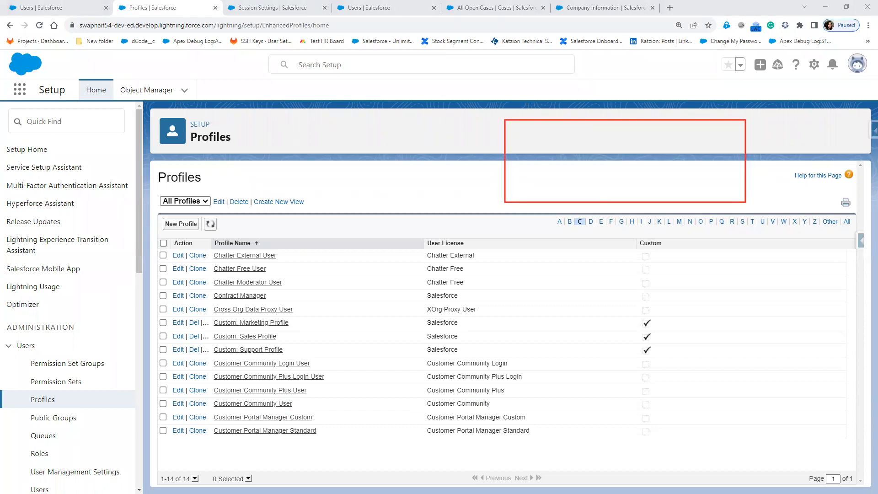
mouse_move(552, 103)
mouse_down()
mouse_move(597, 117)
mouse_move(614, 104)
mouse_up()
mouse_move(649, 99)
mouse_down()
mouse_move(678, 98)
mouse_move(685, 85)
mouse_move(691, 95)
mouse_move(704, 89)
mouse_move(704, 110)
mouse_move(723, 116)
mouse_move(727, 96)
mouse_move(691, 62)
mouse_move(586, 62)
mouse_move(513, 88)
mouse_up()
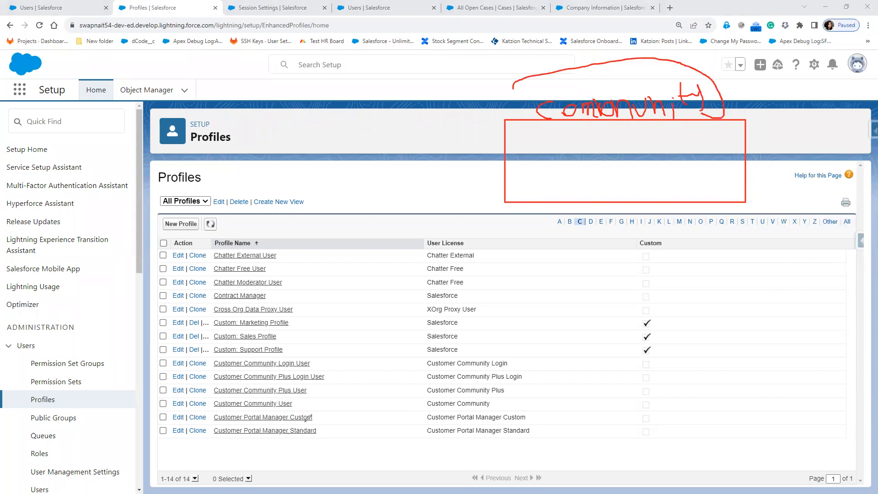
- Mark the four Customer Community profiles with red ticks, circle Customer Community User, and clear all the annotations
drag(297, 405, 313, 406)
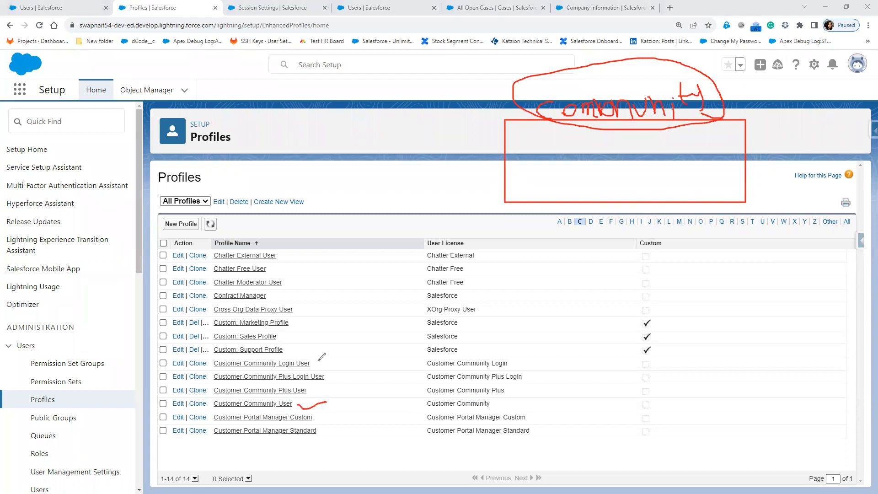
mouse_move(318, 362)
mouse_down()
mouse_move(369, 357)
mouse_move(355, 371)
mouse_up()
mouse_move(309, 387)
mouse_down()
mouse_move(330, 389)
mouse_move(299, 405)
mouse_move(224, 397)
mouse_move(299, 402)
mouse_up()
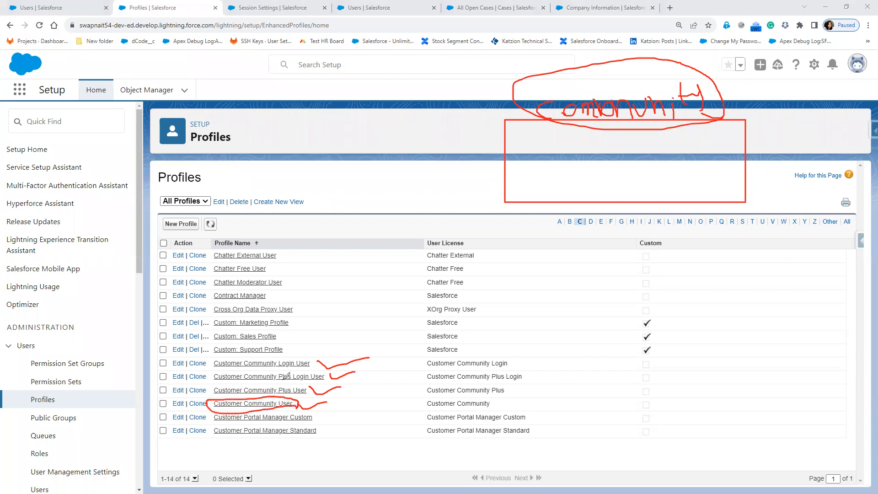
mouse_move(280, 366)
mouse_down()
mouse_move(278, 389)
mouse_move(301, 385)
mouse_move(297, 371)
mouse_move(276, 372)
mouse_up()
key(Escape)
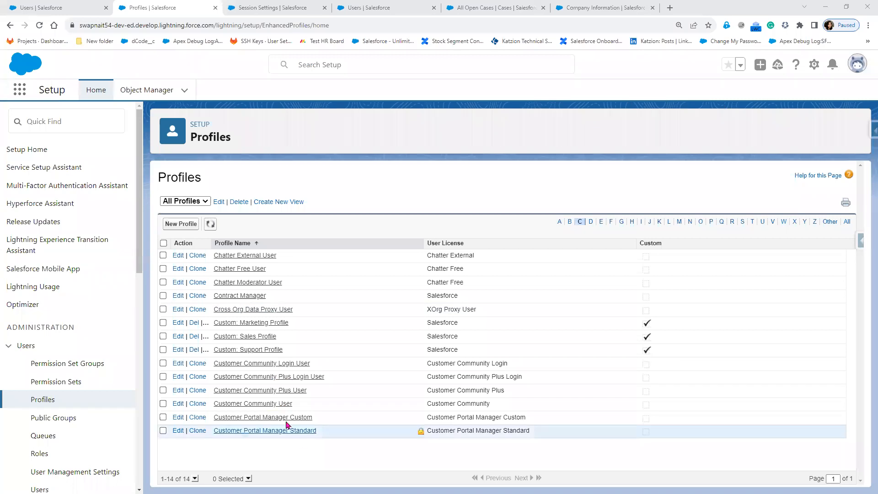
- Filter the profiles to names starting with S, view the Solution Manager profile's details, and return to the list
click(743, 222)
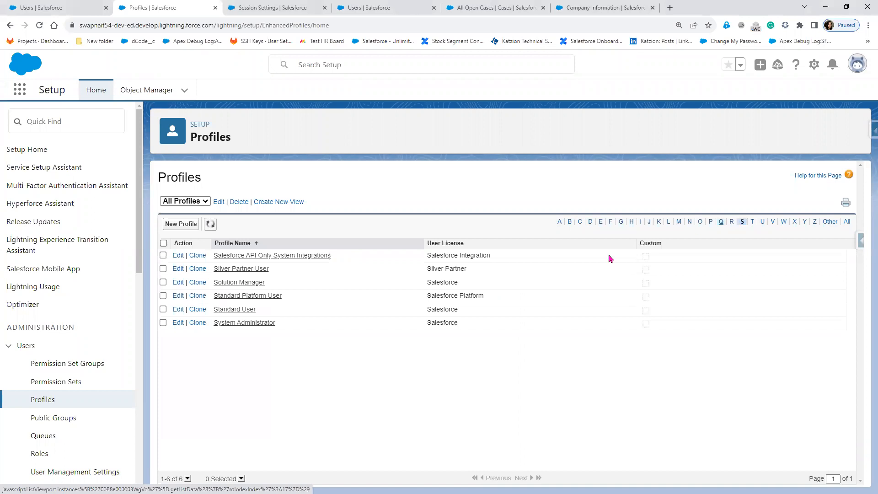
click(253, 284)
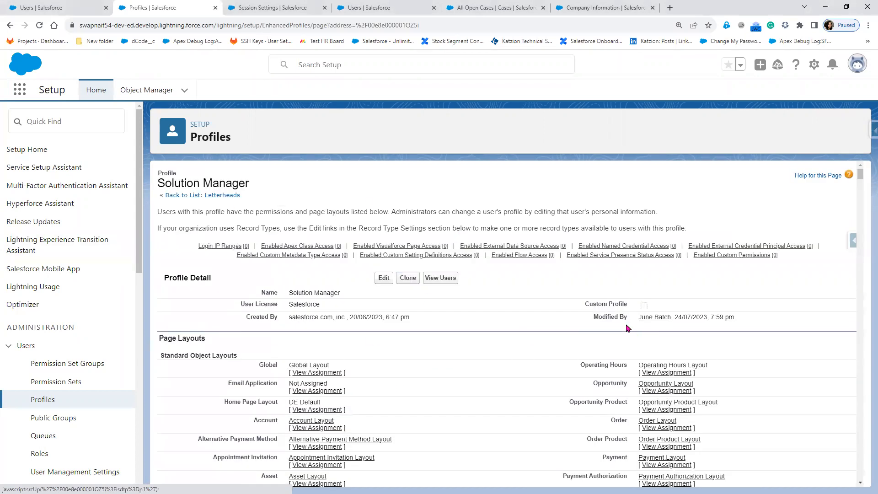
click(10, 25)
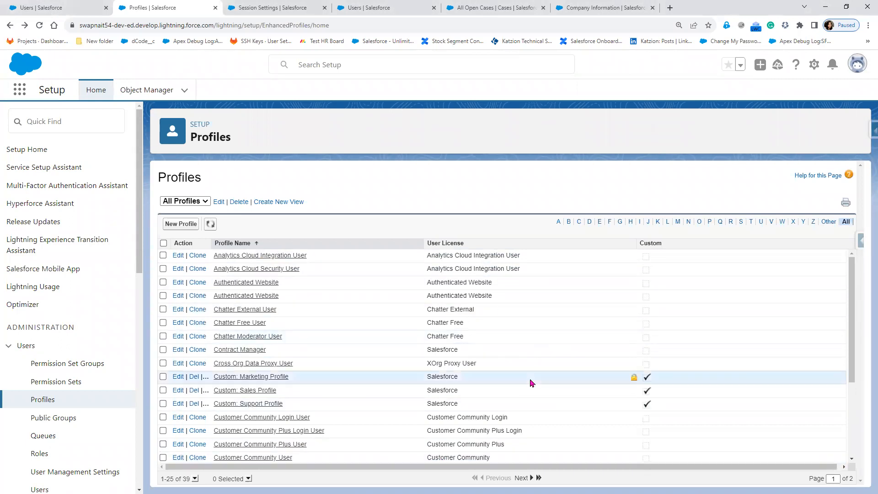
- Filter the profiles to names starting with M and view the Marketing User profile's details
click(678, 221)
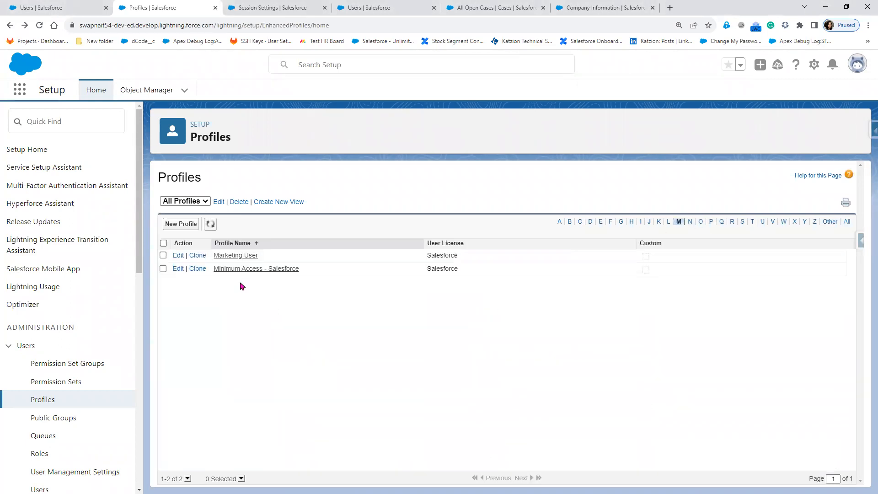
click(236, 256)
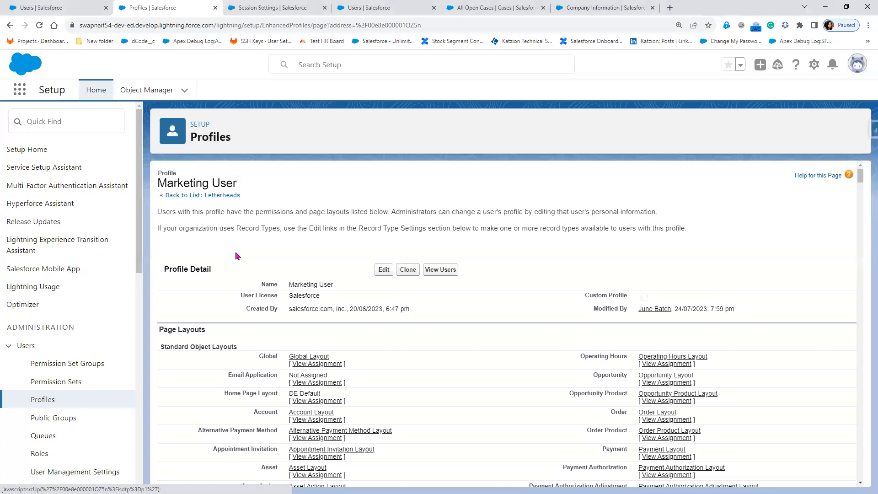
mouse_move(236, 256)
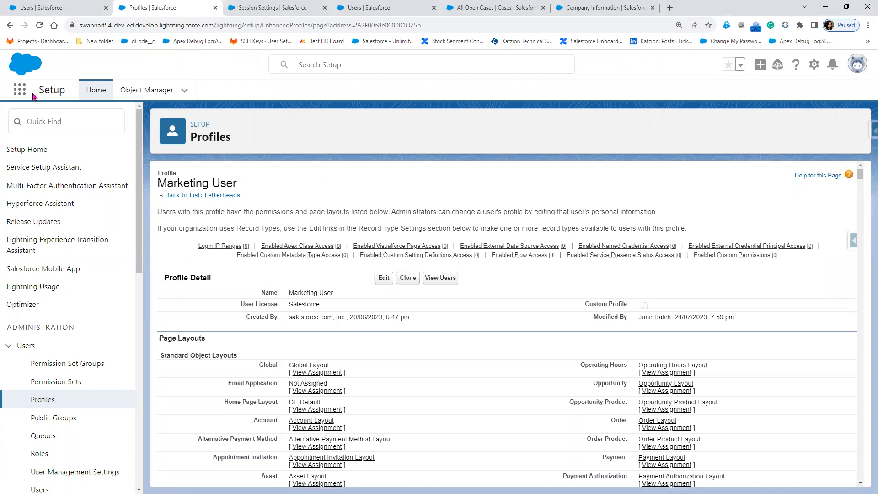
- Return to the full Profiles list and look through to its second page, and switch to the Paint drawing
click(15, 28)
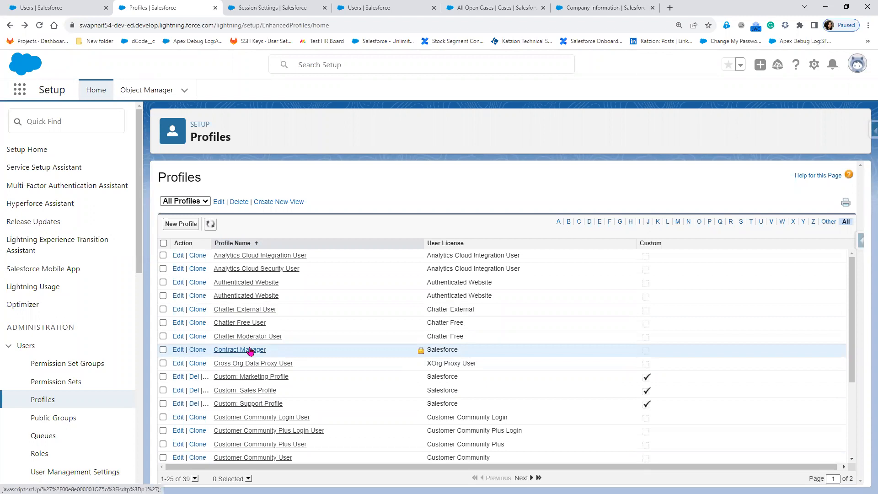
scroll(339, 435, down, 3)
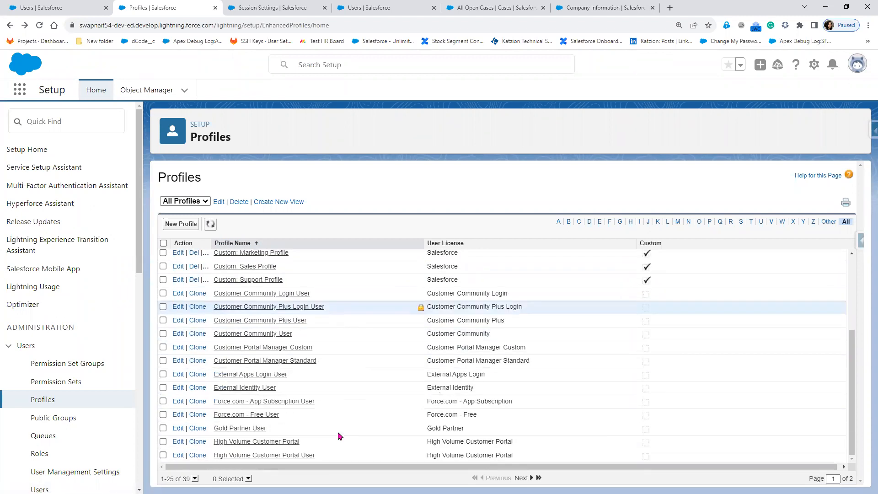
click(522, 478)
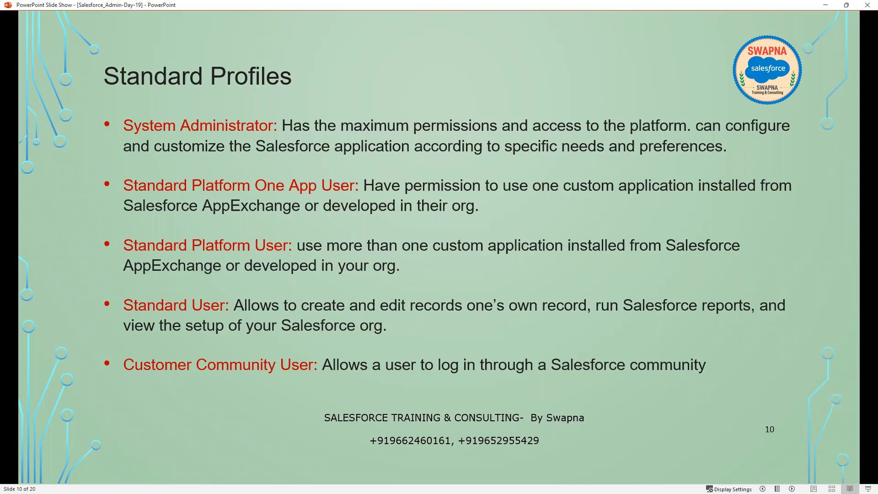
key(alt+Tab)
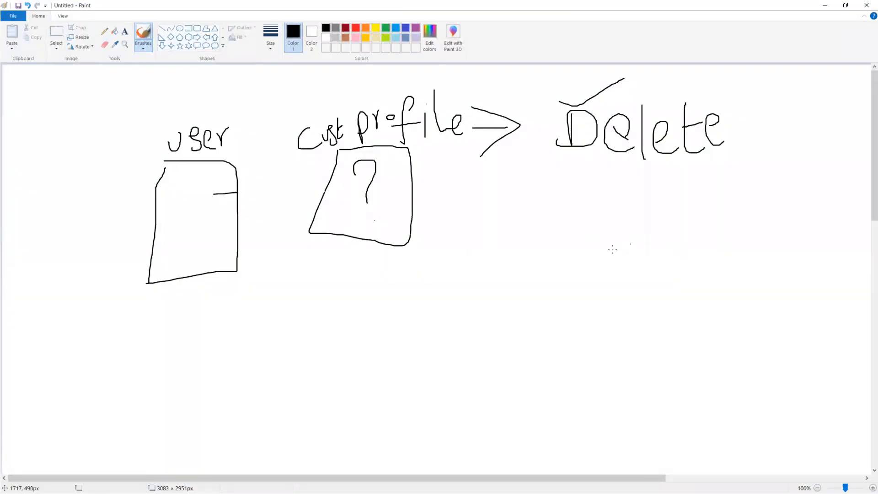
drag(587, 237, 569, 257)
click(104, 45)
drag(577, 233, 593, 256)
key(ctrl+z)
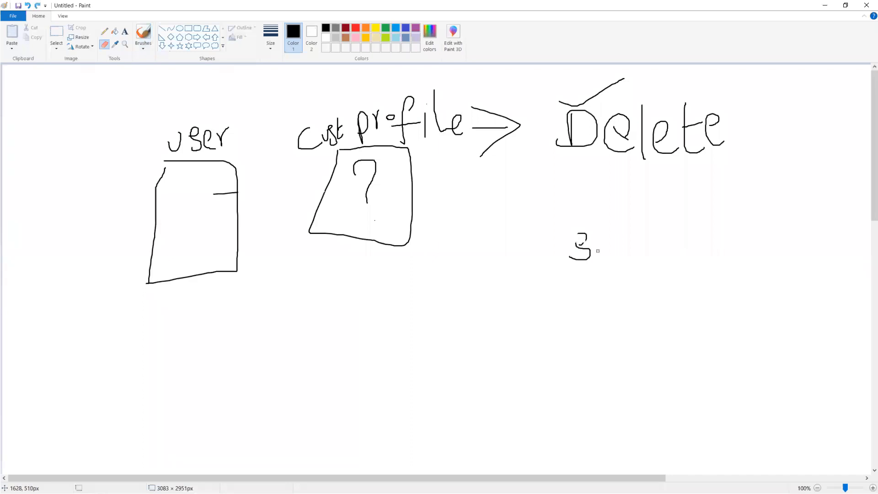
key(ctrl+y)
- Add the text label "System Admin" in dark red in the blank area below the handwritten word Delete
click(125, 33)
click(567, 232)
text(system Ad)
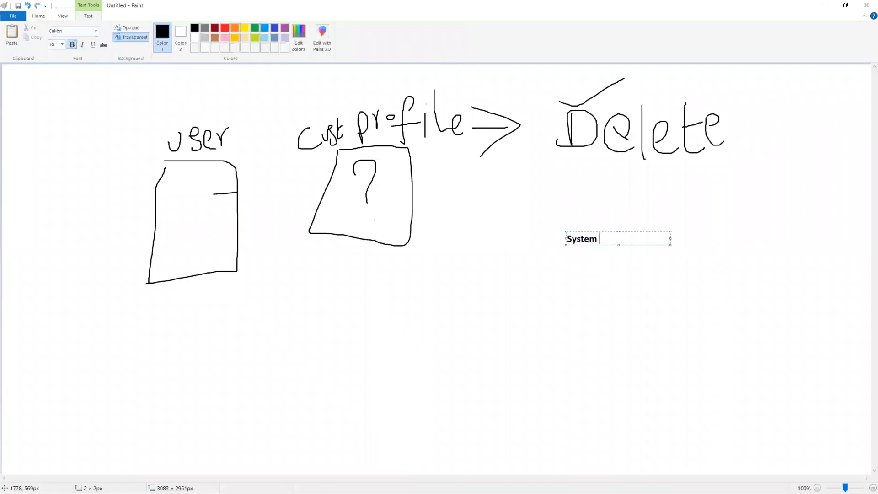
text(min)
key(ctrl+a)
click(214, 30)
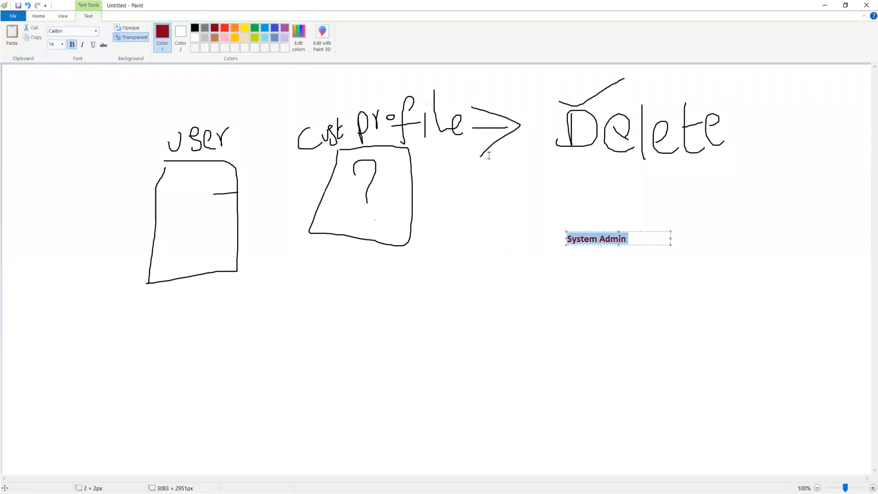
- Add a dark red text label "Minimum Access" well below the System Admin label
click(567, 428)
click(562, 418)
text(Minimum Access)
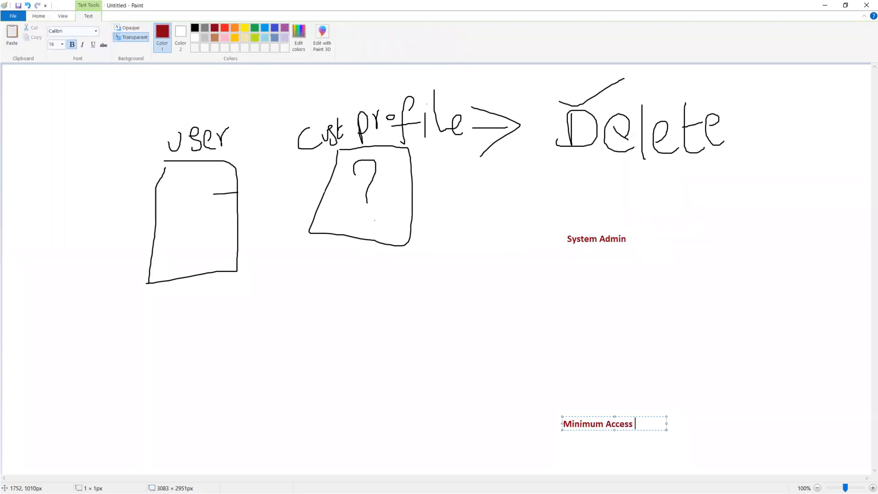
click(637, 355)
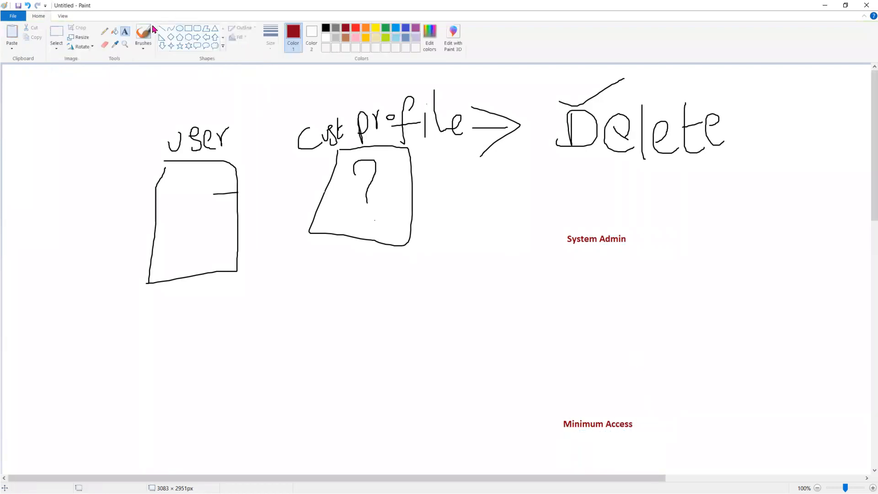
- Frame the System Admin and Minimum Access labels with dark red rectangles
click(188, 28)
drag(563, 228, 637, 247)
drag(556, 412, 655, 433)
- Brush black vertical lines below System Admin and above Minimum Access, and handwrite the numbers 39 and 10 between the boxes
click(148, 30)
click(326, 28)
drag(600, 248, 602, 297)
drag(602, 367, 603, 413)
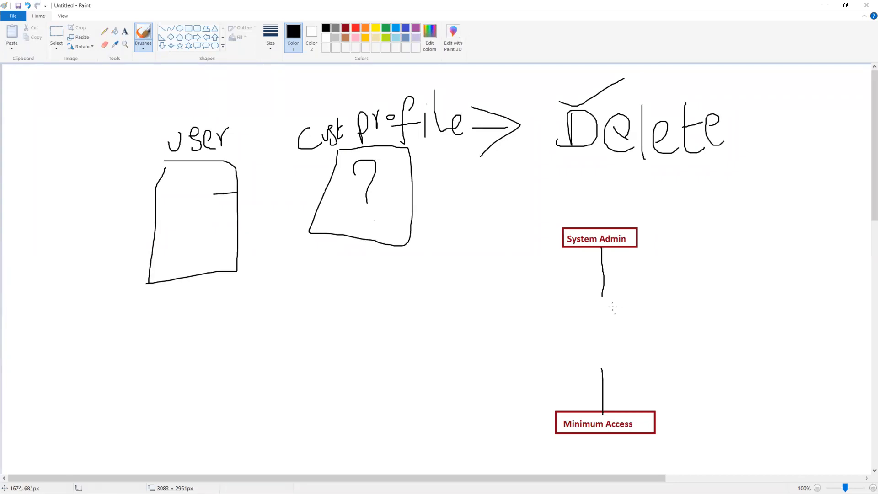
mouse_move(622, 304)
mouse_down()
mouse_move(628, 312)
mouse_move(616, 322)
mouse_move(646, 307)
mouse_move(645, 322)
mouse_up()
drag(561, 295, 565, 280)
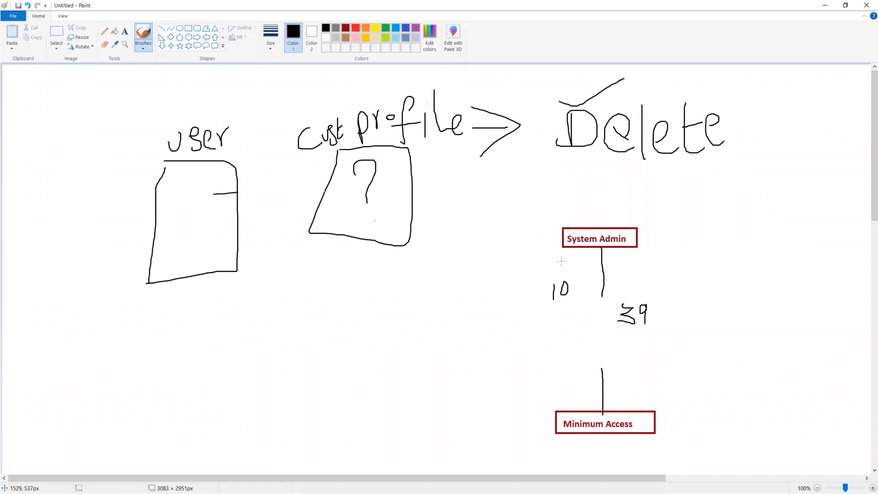
- Start a black text block beside the System Admin box with the heading "Requirement" and the line "Account --> Create, Read, Edit"
click(126, 36)
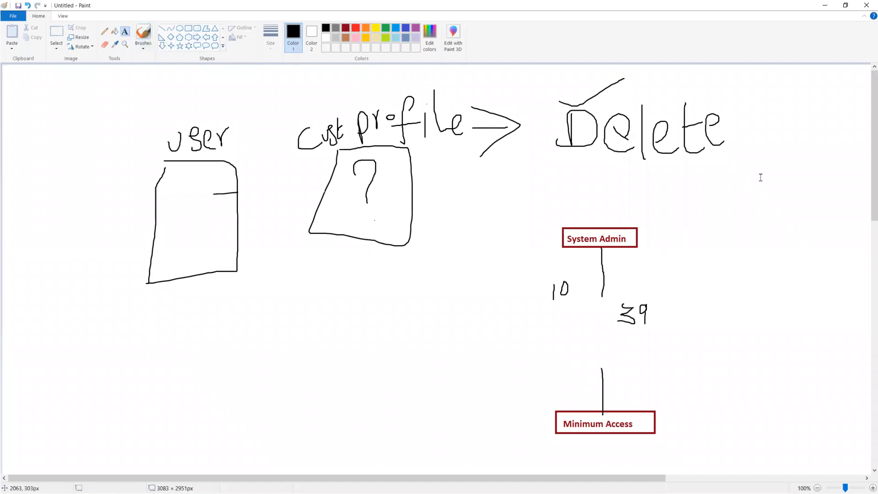
click(712, 189)
text(Reque)
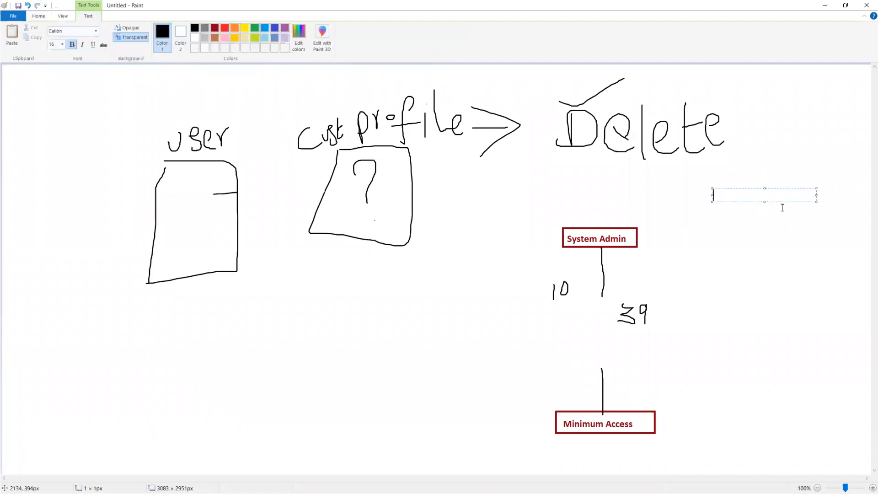
key(BackSpace)
text(irement)
key(Return)
key(Return)
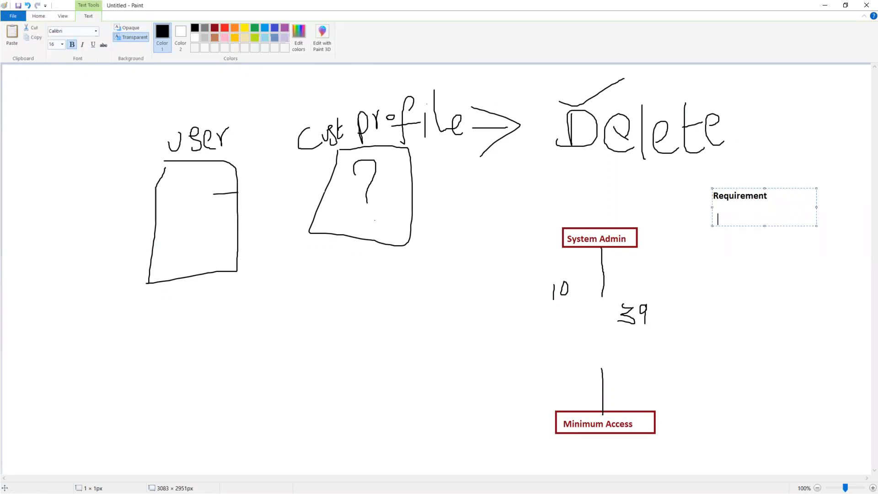
text(Account --> Create, Read, Edit)
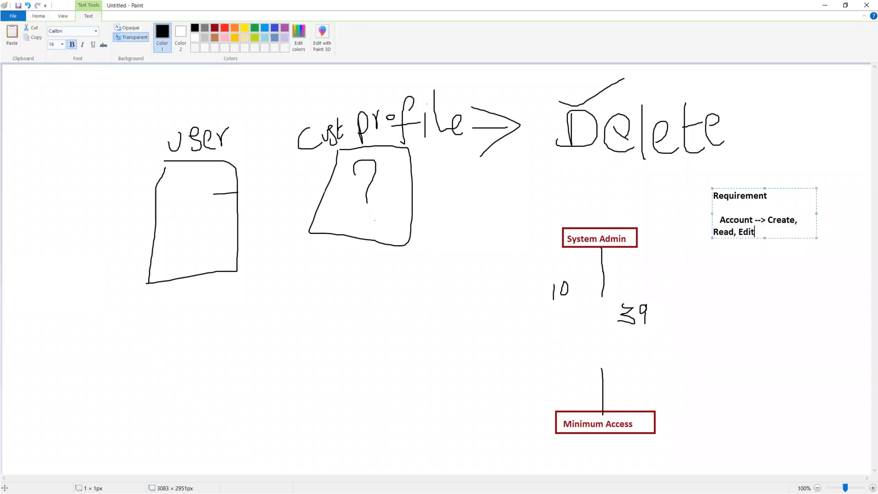
- Add the lines "Contact --> CRED" and "Rest all should be readonly" to the Requirement text
key(Return)
text(Contact --> cR)
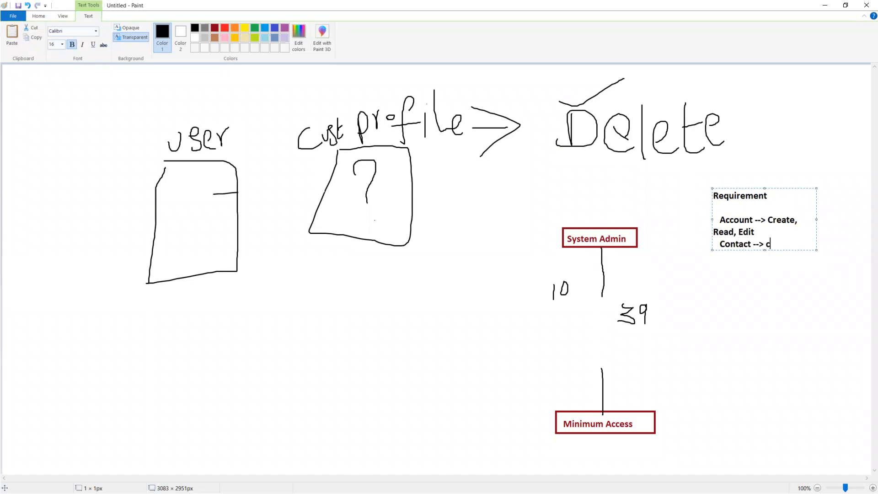
key(BackSpace)
key(BackSpace)
text(CRED)
key(Return)
text(Rest all s)
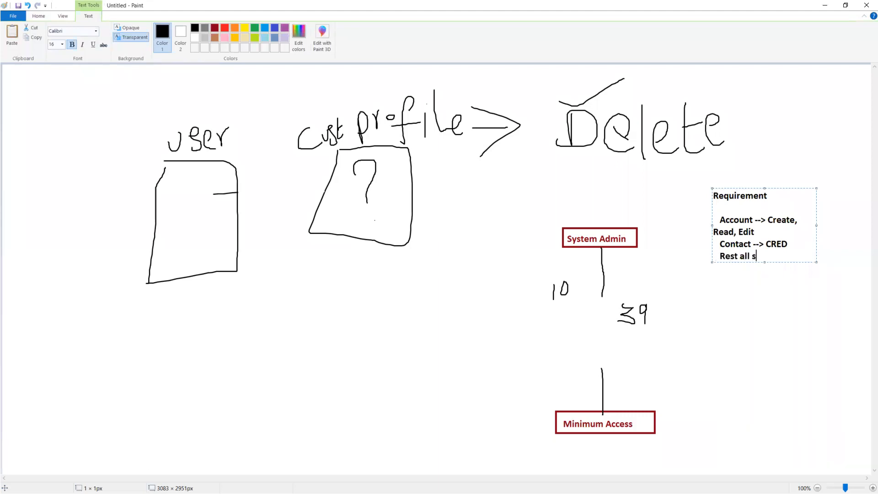
text(hould be readonly)
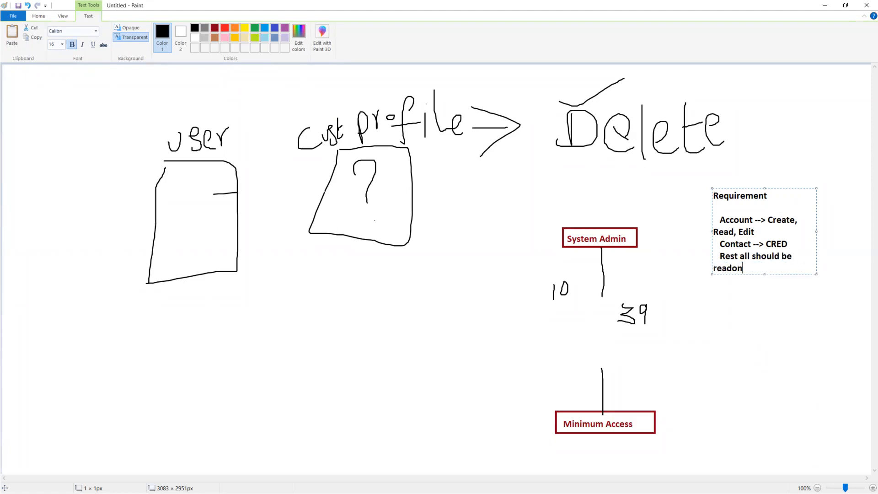
key(Return)
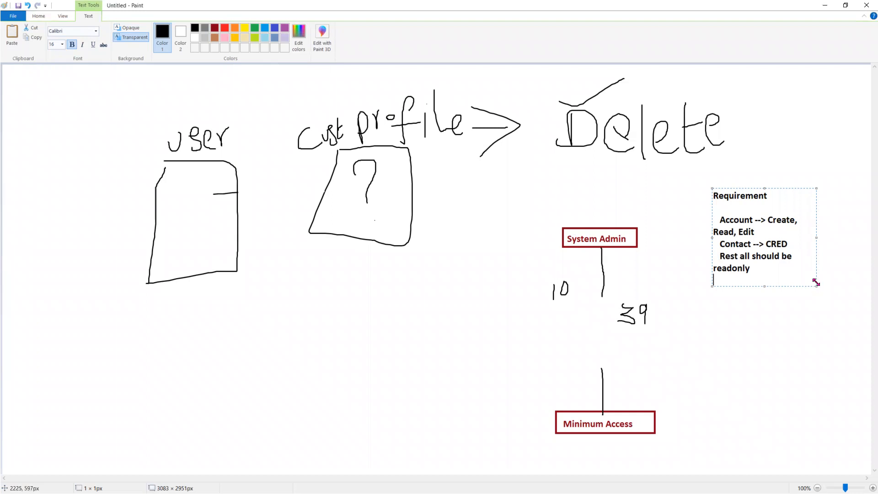
- Widen the Requirement text box so each rule fits on one line, and add the line "User --> User 1"
drag(816, 282, 870, 297)
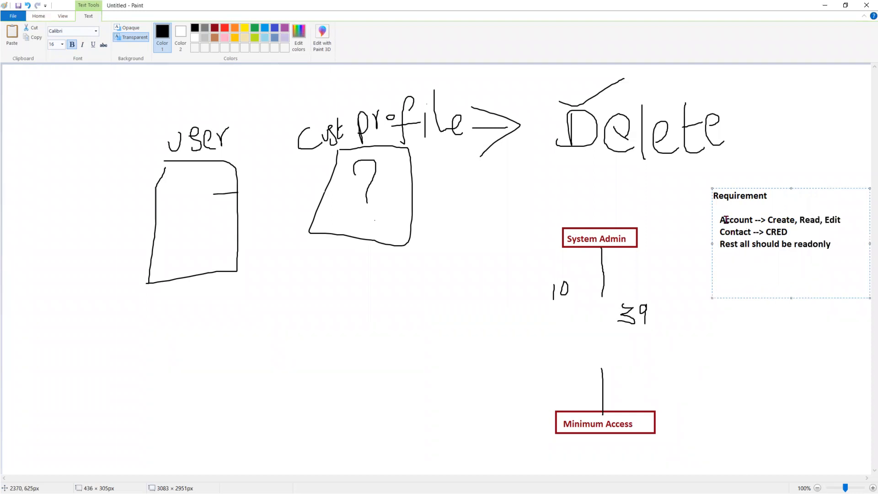
key(Return)
text(User --> User 1)
- Highlight the Account, Contact and read-only lines of the Requirement text to review the needed access
drag(846, 246, 715, 226)
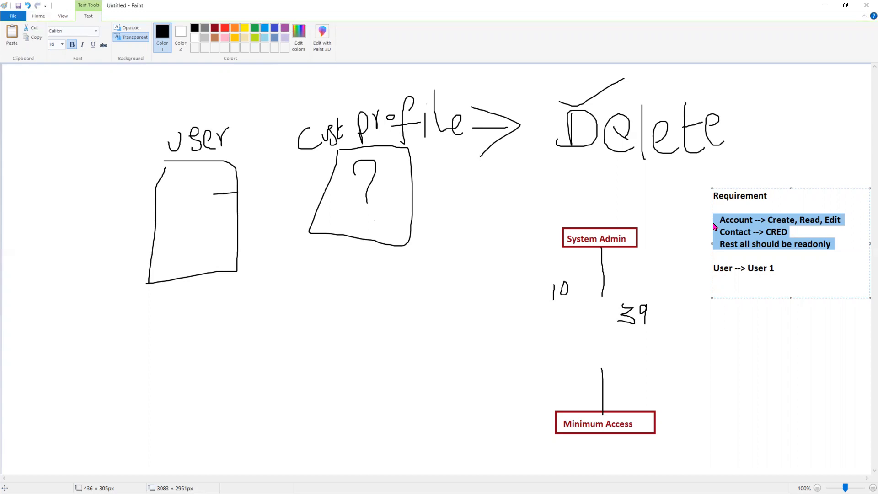
click(779, 269)
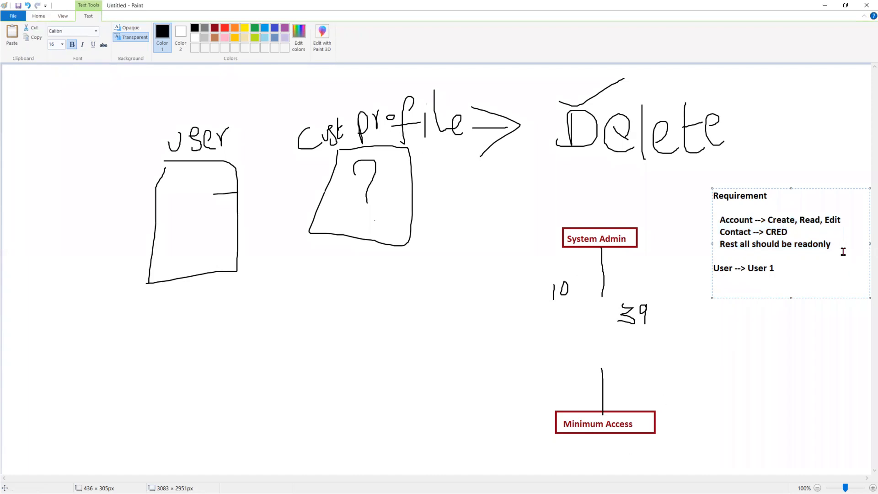
drag(795, 228, 711, 221)
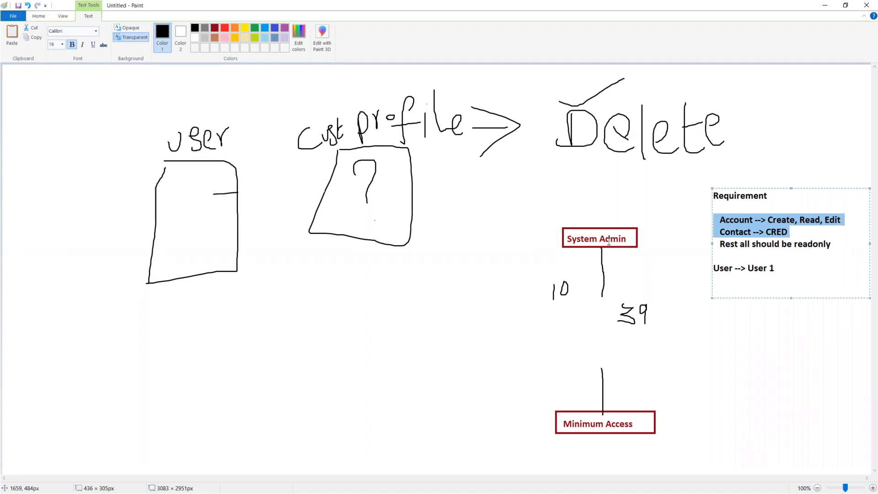
- Recolour the Account and Contact lines of the Requirement text dark red
click(802, 234)
shift+click(714, 220)
click(214, 27)
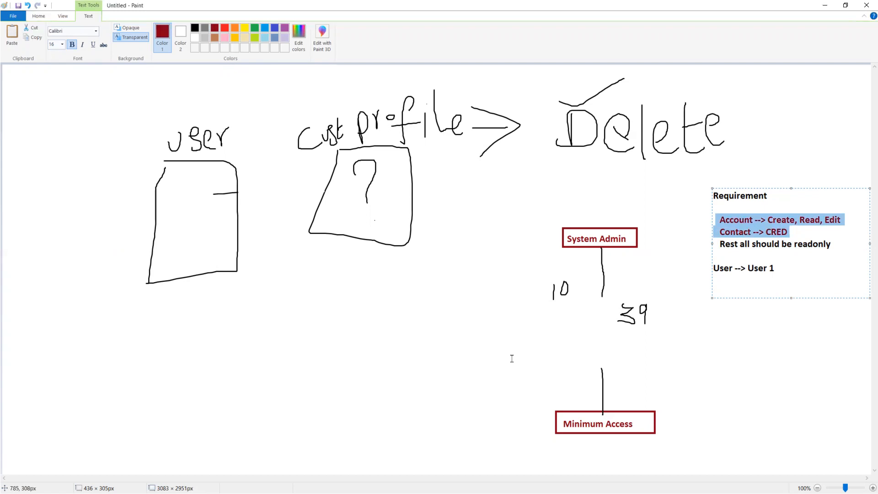
- Add the dark red text label "Read only" above the line leading to the Minimum Access box
click(581, 347)
click(568, 348)
text(Read only)
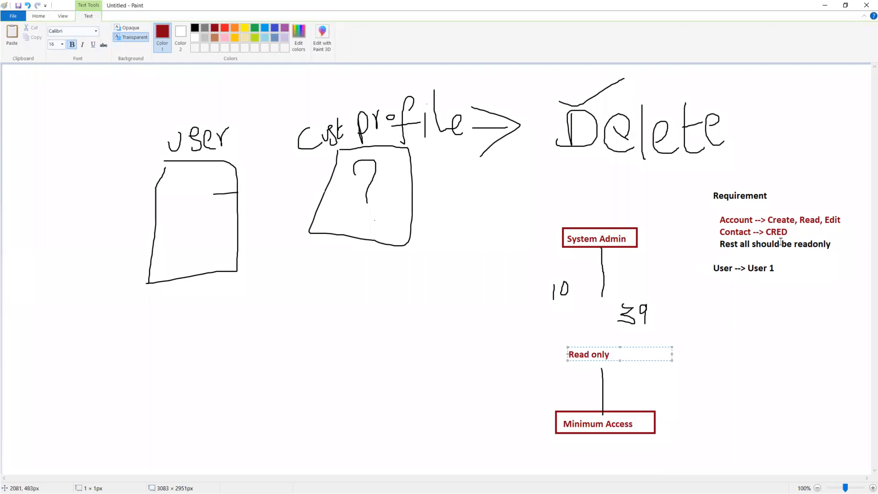
drag(570, 355, 614, 353)
click(616, 352)
click(670, 337)
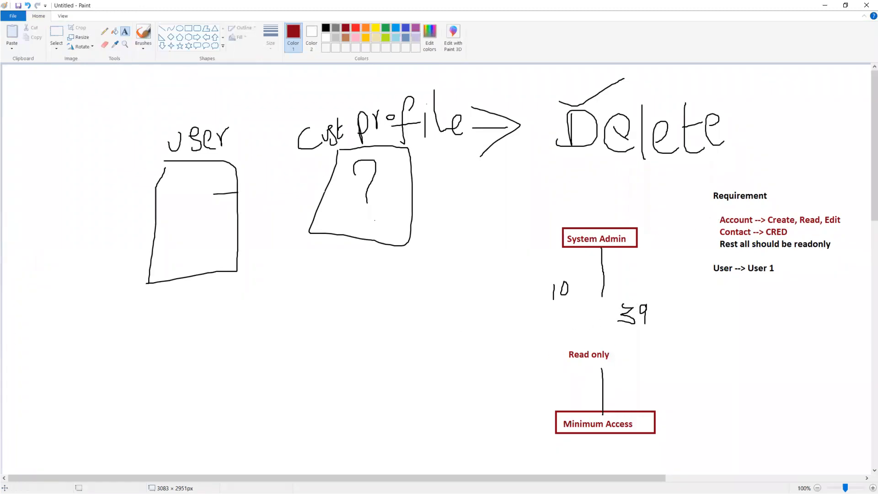
- Below the Cust profile sketch, add the text lines "New Profile --> Scratch" and "New Profile --> Clone existing Profile", separated by a blank line
click(308, 298)
text(New Pr)
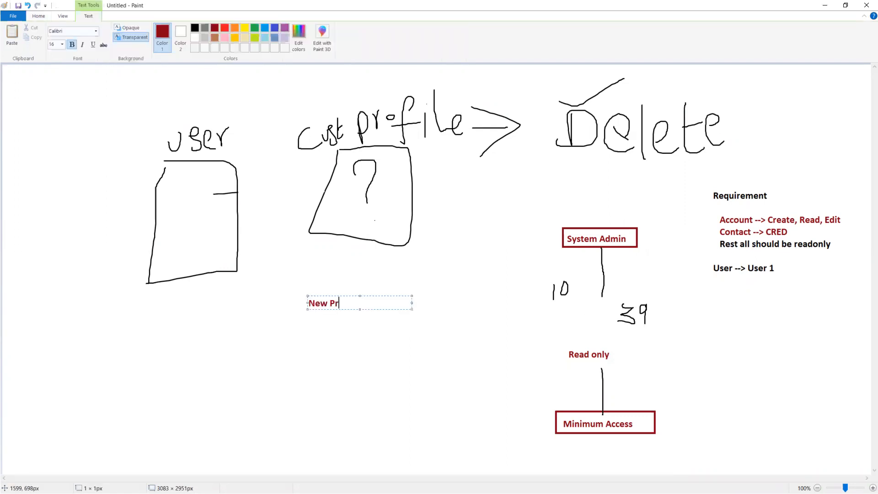
text(ofile --> Scratch)
key(Return)
key(Return)
text(New Profile --> CLone)
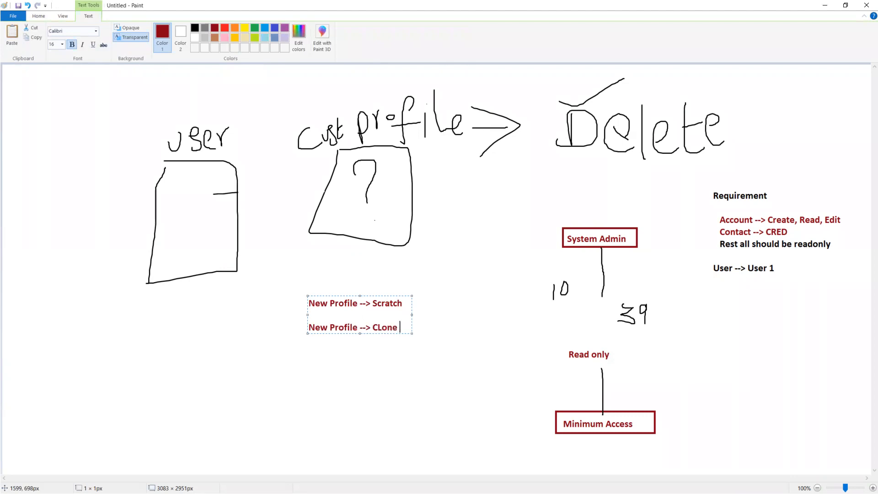
key(BackSpace)
key(BackSpace)
key(BackSpace)
key(BackSpace)
text(lone existing Profile)
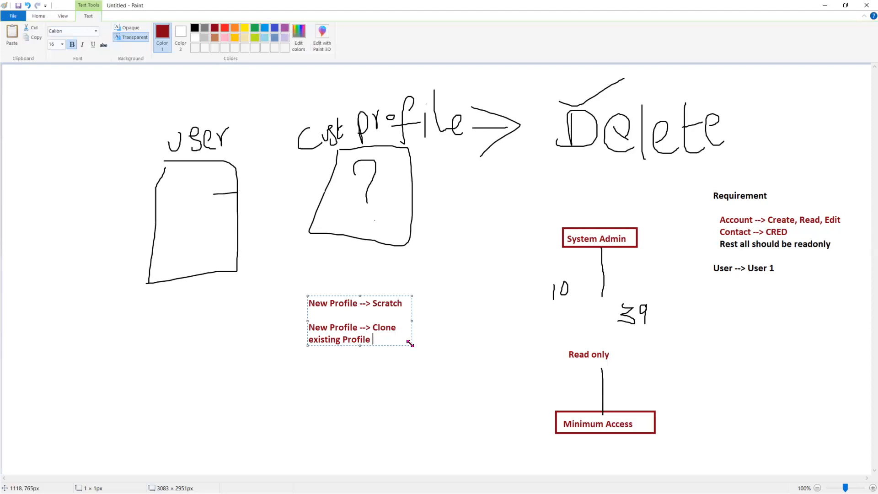
- Widen the New Profile text box so each entry fits on one line, and append "--->X" to the Scratch line
drag(409, 343, 594, 353)
click(403, 304)
text(---)
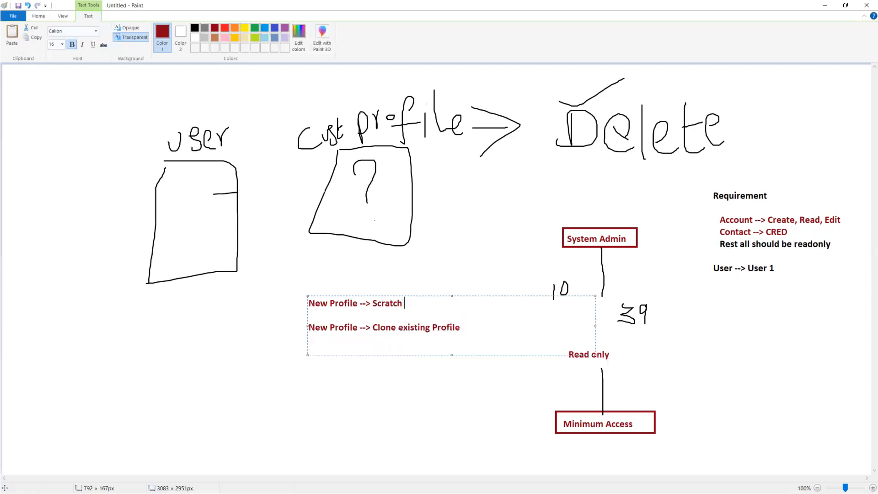
text(>X)
double_click(350, 327)
drag(318, 329, 307, 330)
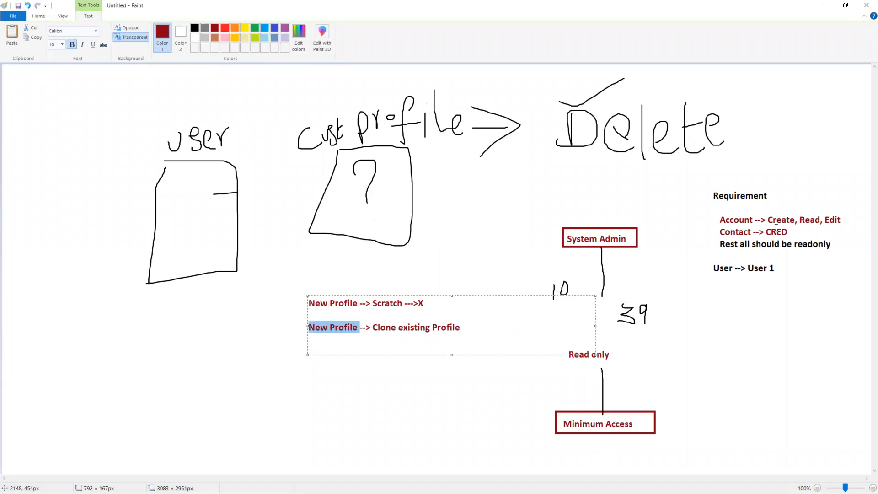
drag(719, 222, 800, 236)
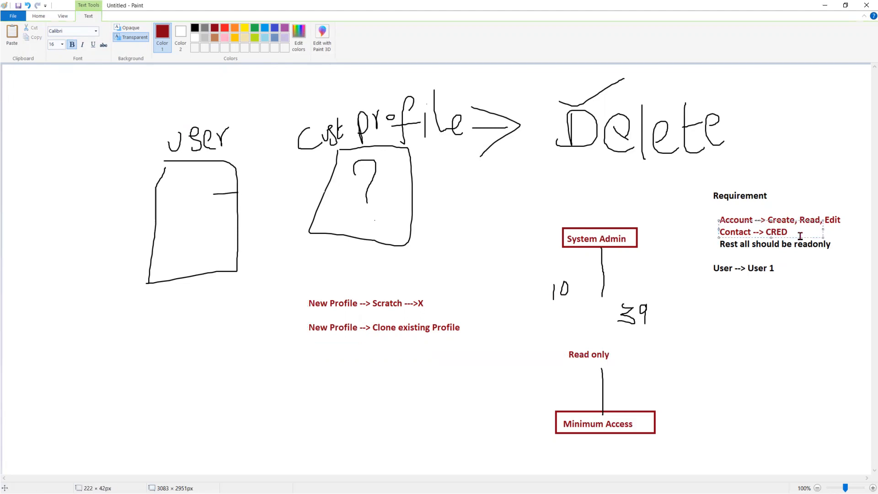
key(alt+Tab)
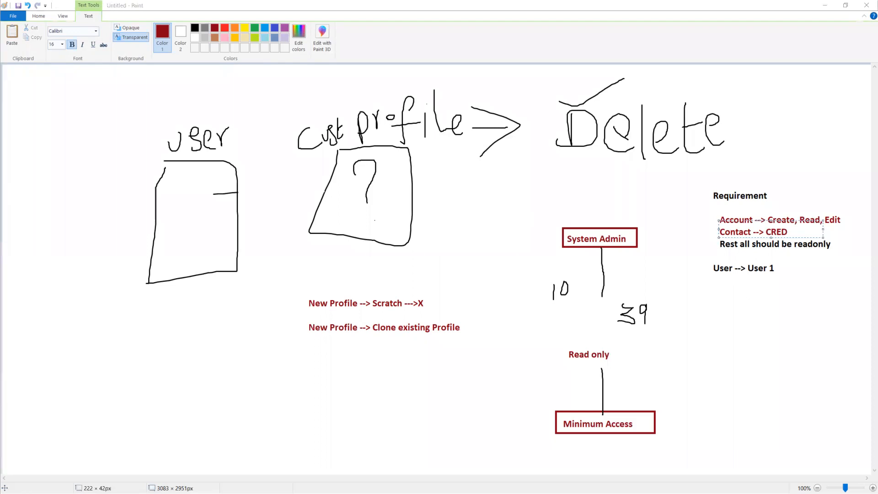
click(752, 287)
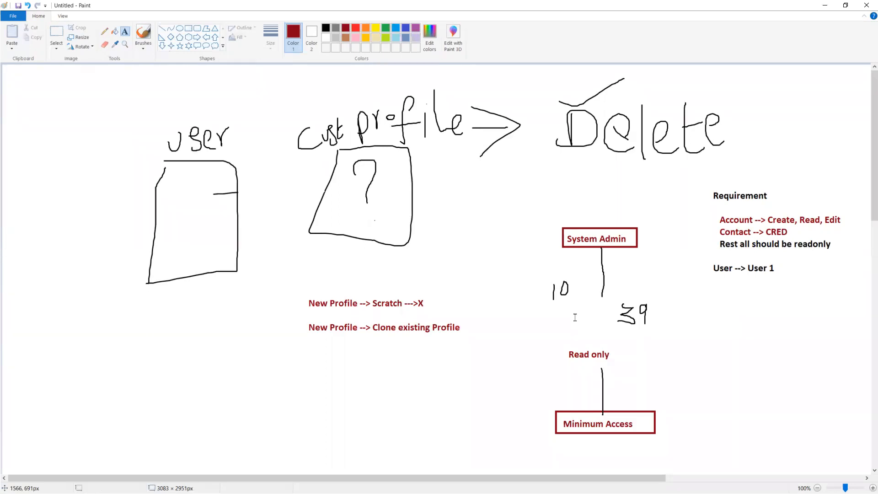
- Add "Standard Platform User ---> Standard Profile provided by the salesforce" on one line below the New Profile notes, shifted left of them
click(310, 354)
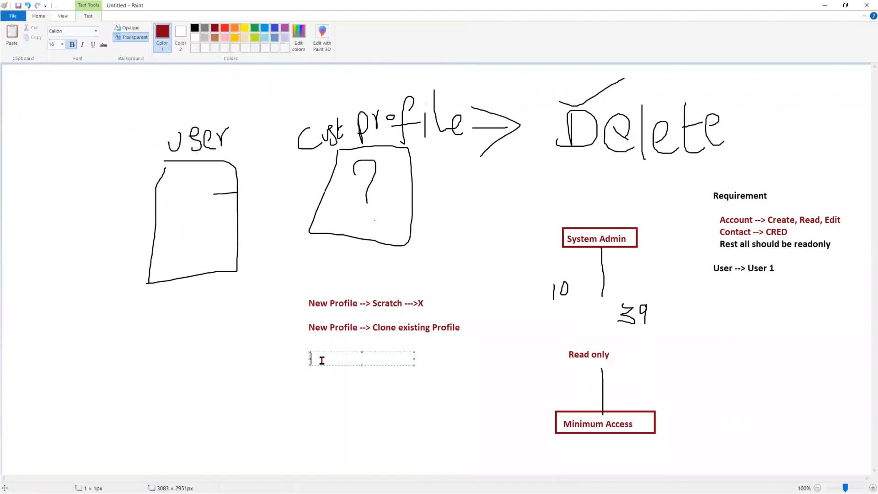
text(Standard Platform User ---> Standard Profile )
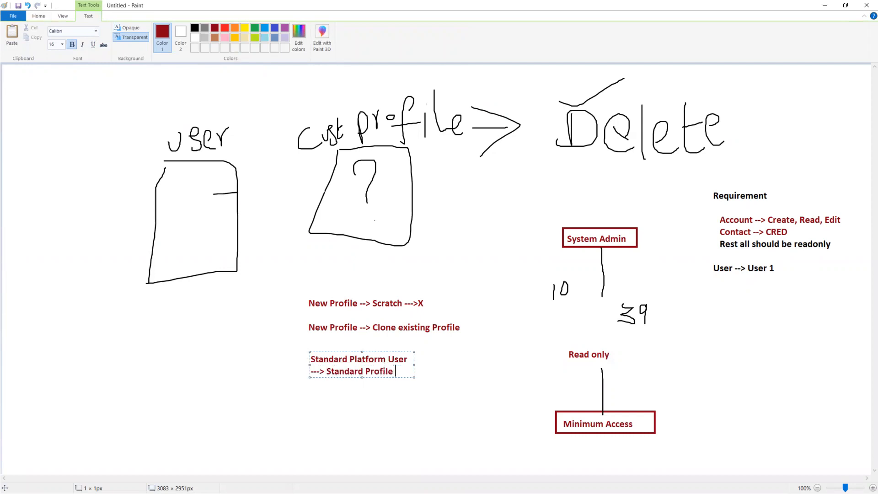
text(provided by )
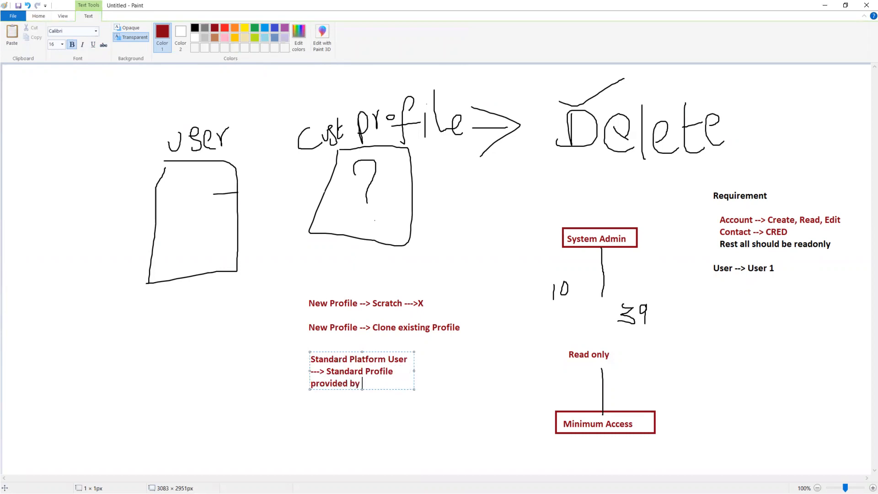
text(the salesforce)
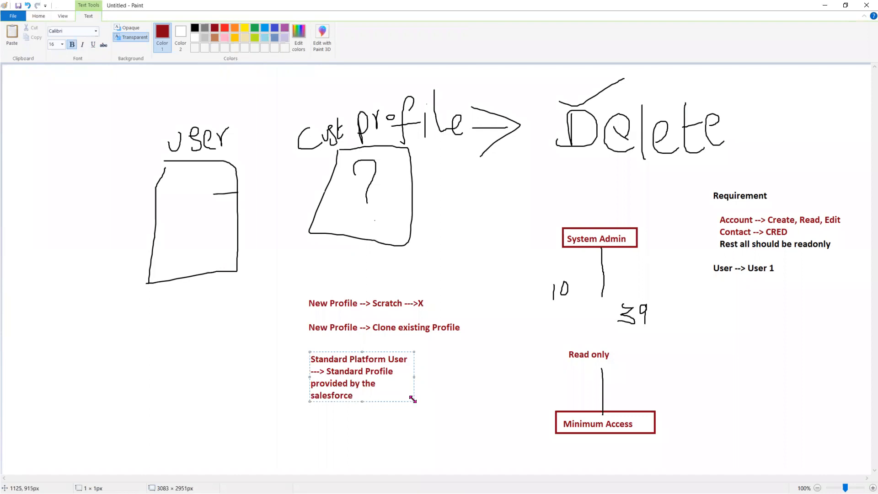
drag(413, 399, 655, 409)
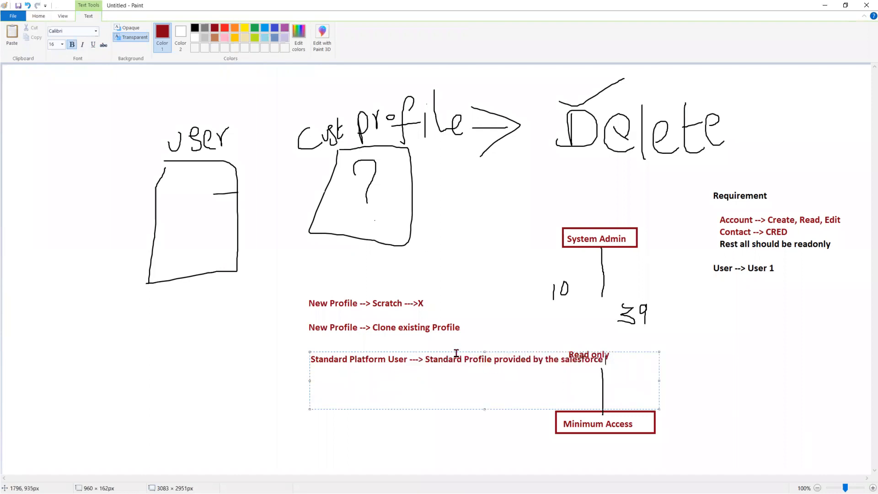
drag(450, 352, 158, 351)
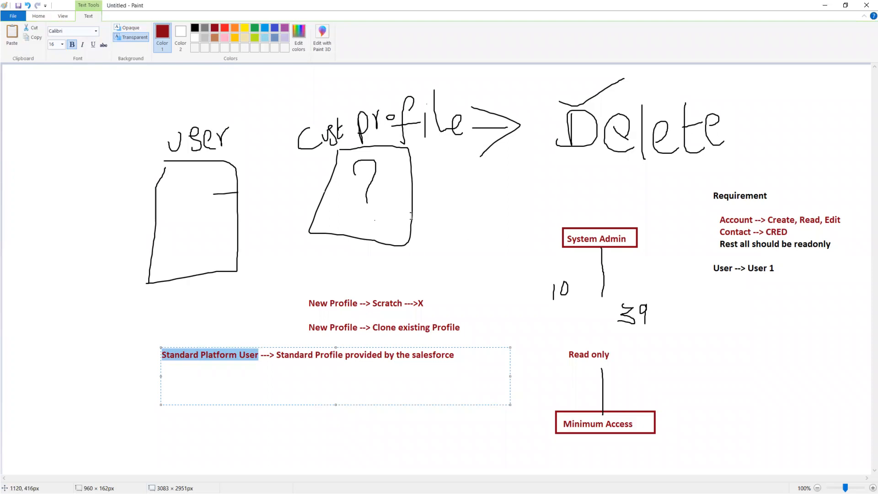
click(198, 70)
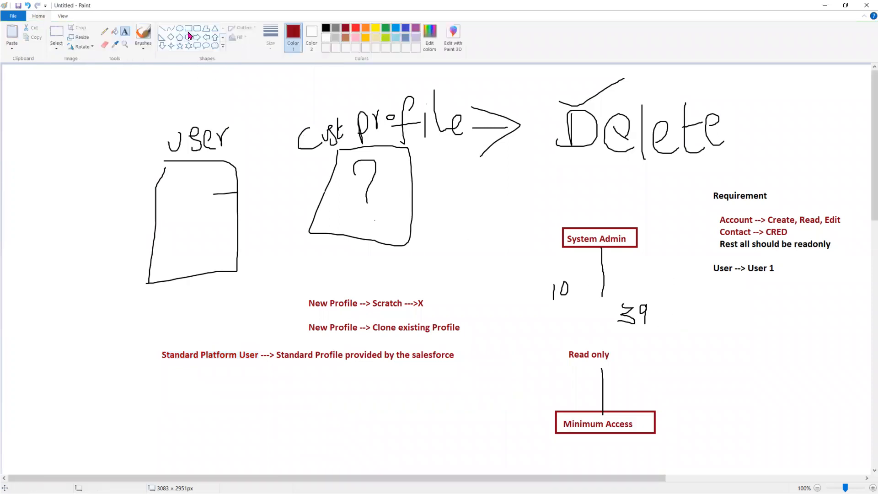
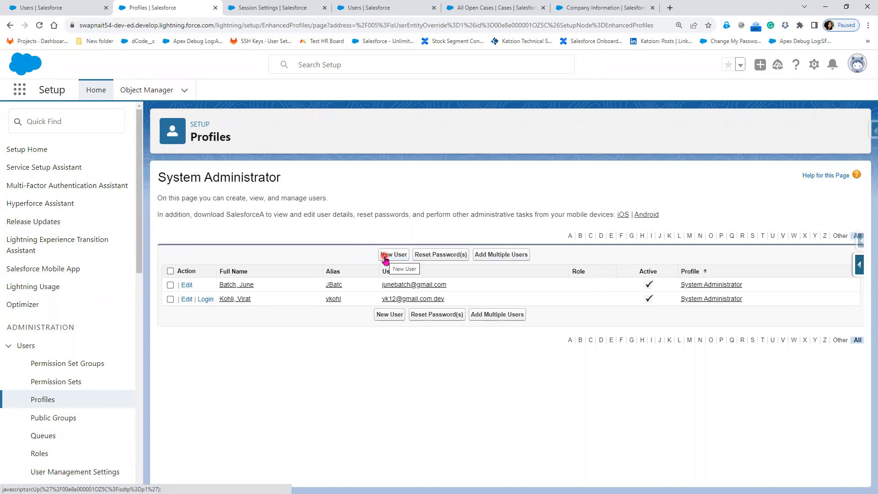
- In Salesforce Setup, examine how the new profile form requires an existing profile, and return to the System Administrator user list
click(385, 259)
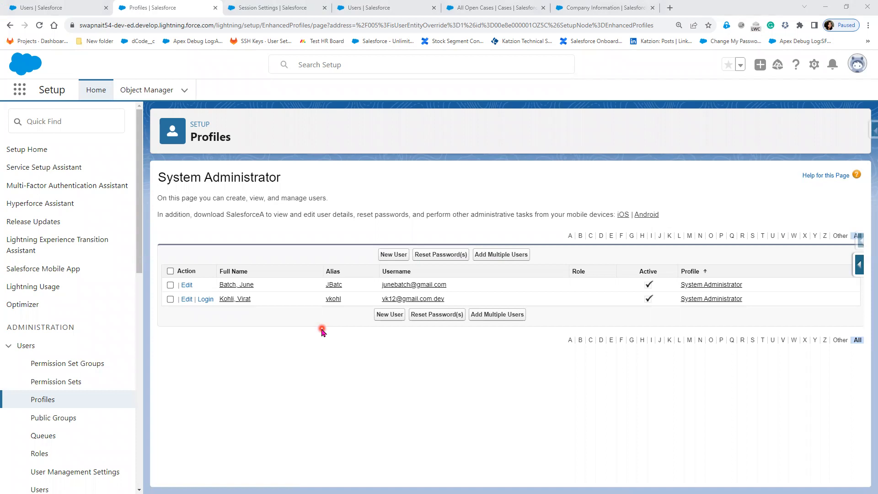
click(41, 405)
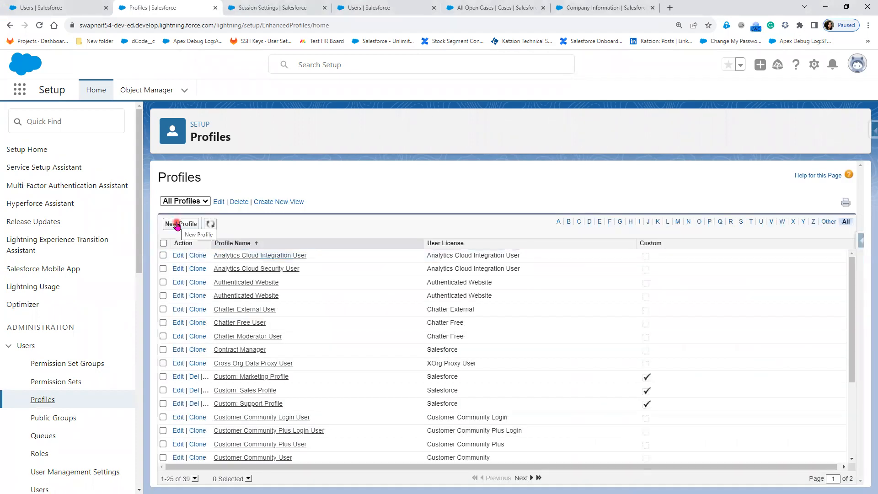
click(177, 223)
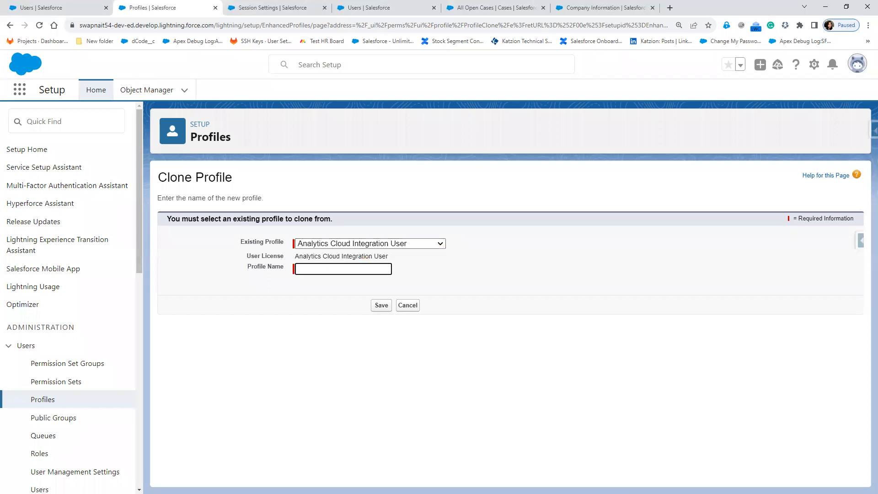
click(10, 25)
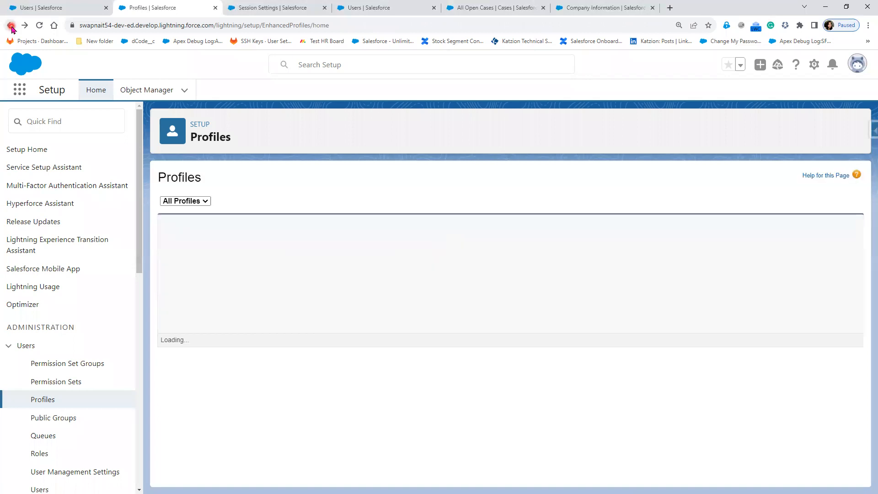
click(10, 25)
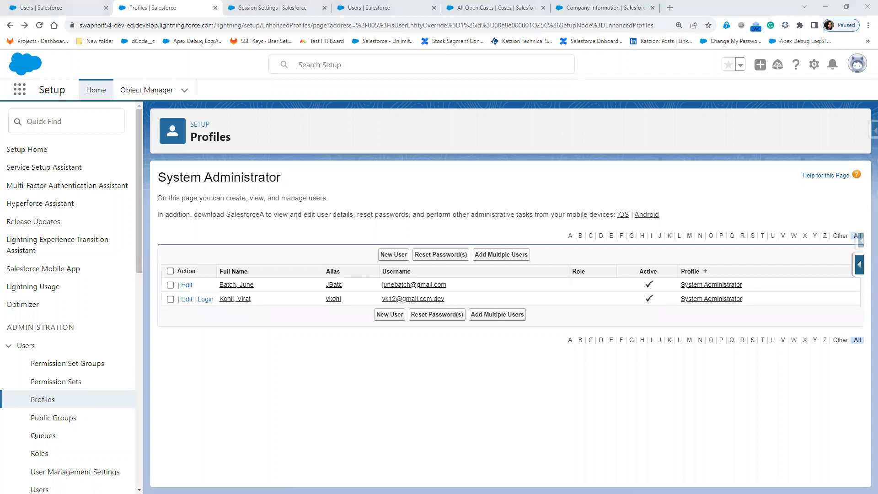
- Review all apps in the App Launcher of the incognito Salesforce window, and return to the Setup window
key(alt+Tab)
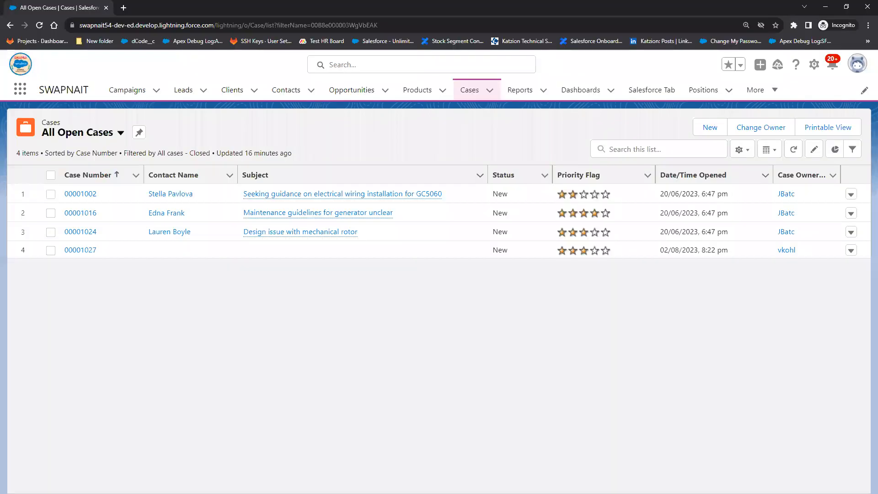
click(21, 89)
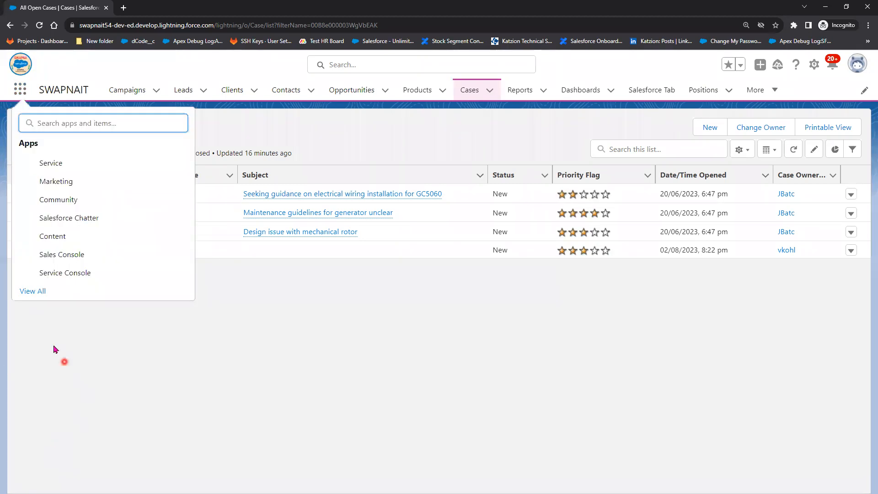
click(32, 291)
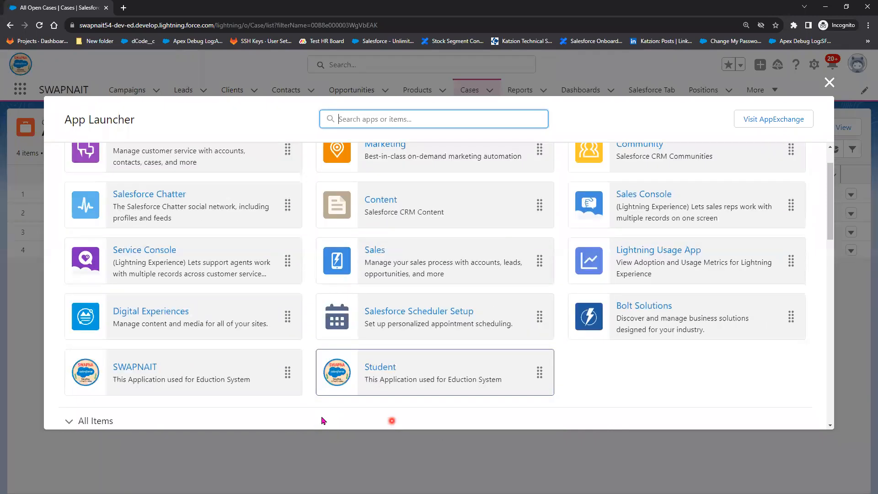
scroll(398, 421, down, 2)
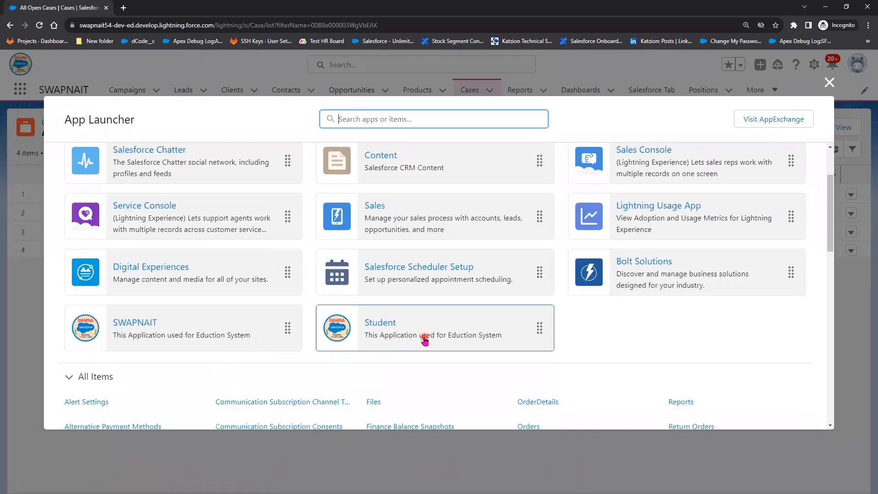
scroll(398, 348, up, 2)
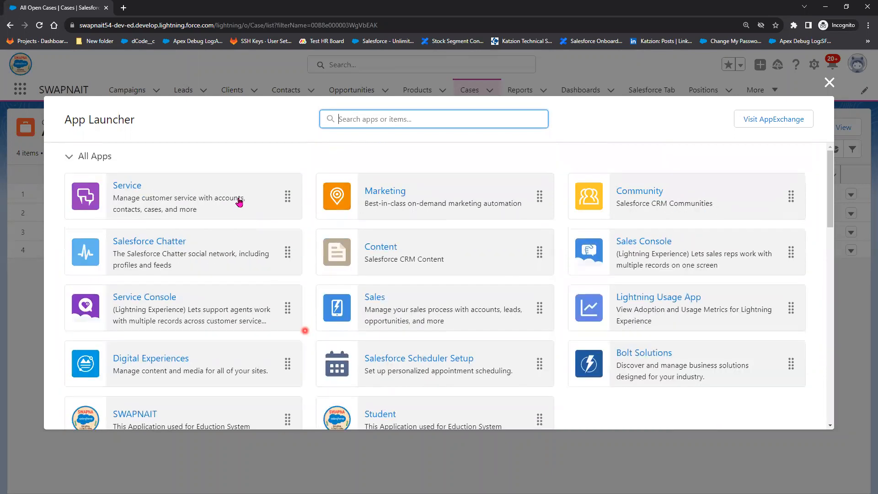
click(825, 6)
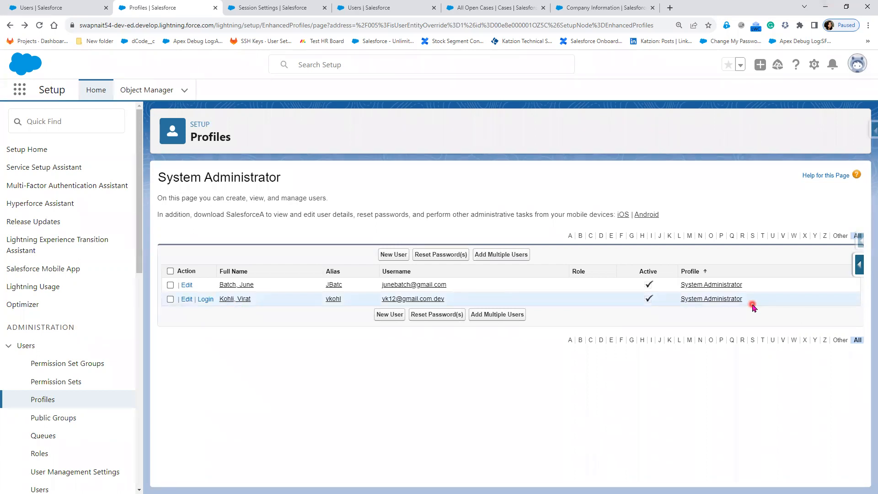
- Open the list of all profiles in Setup
click(40, 402)
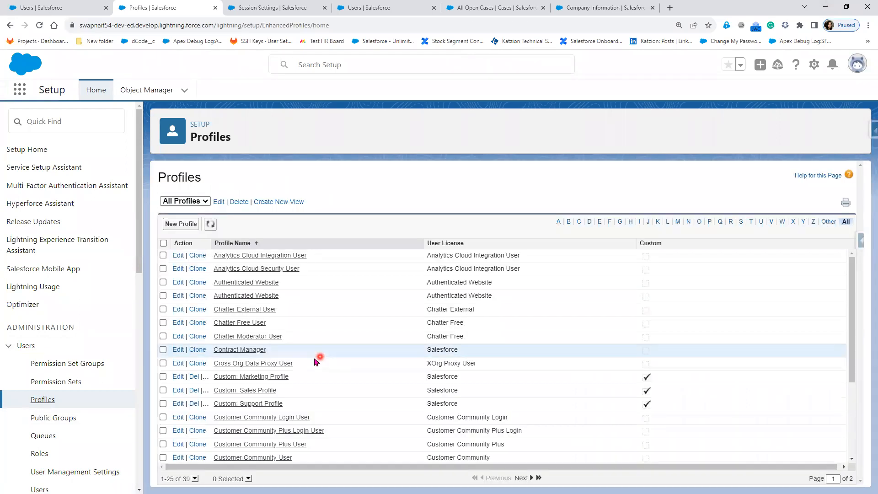
click(174, 226)
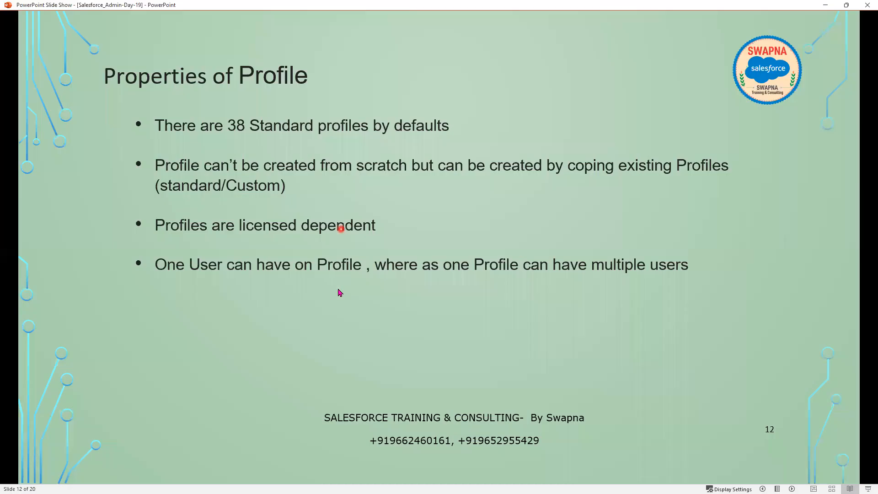
- Advance the PowerPoint slide show to the "TATA Sales Admin" Requirement slide, review its required Lightning applications, and return to Salesforce
click(325, 332)
click(325, 332)
click(326, 332)
click(326, 332)
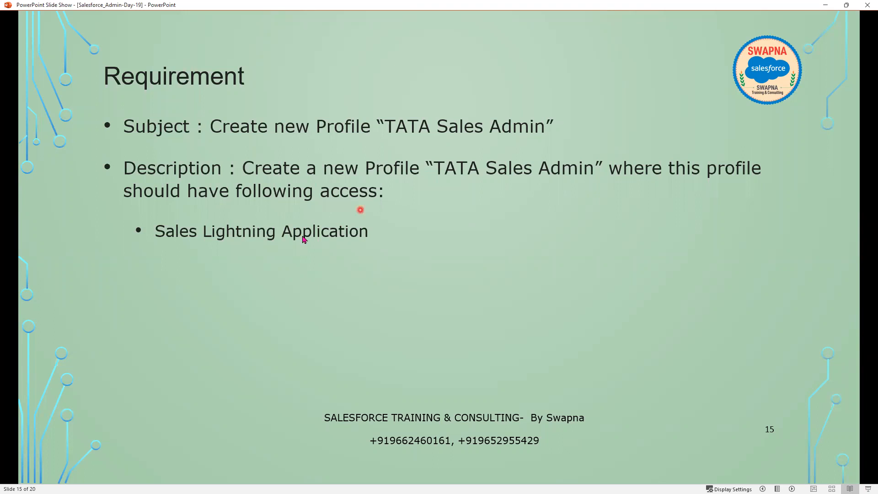
click(298, 282)
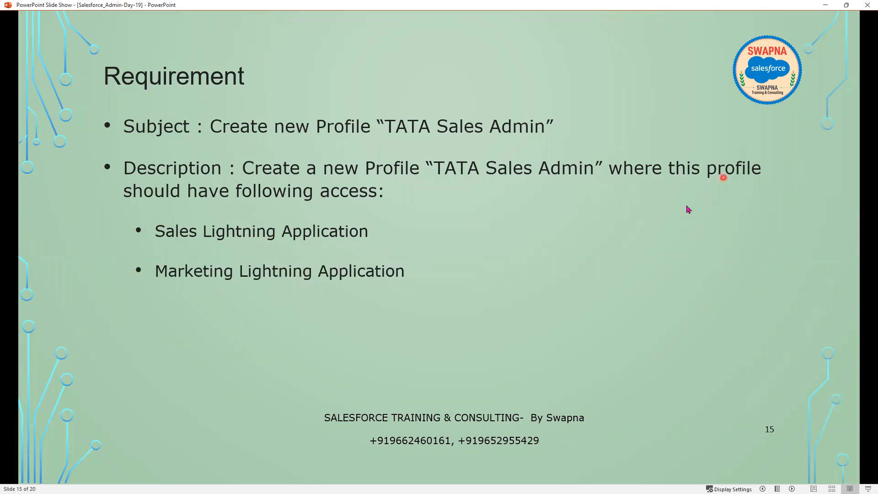
click(824, 6)
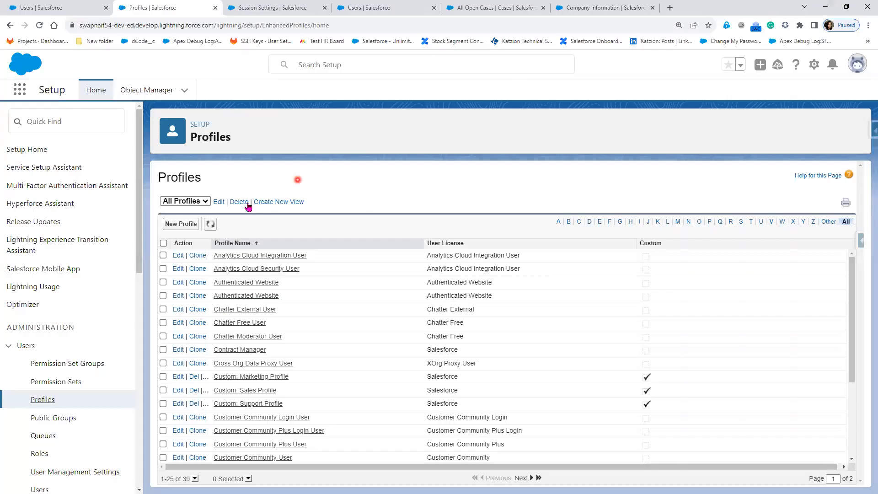
- Create a new profile named "TATA Sales Admin" cloned from the System Administrator profile, and save it
click(177, 226)
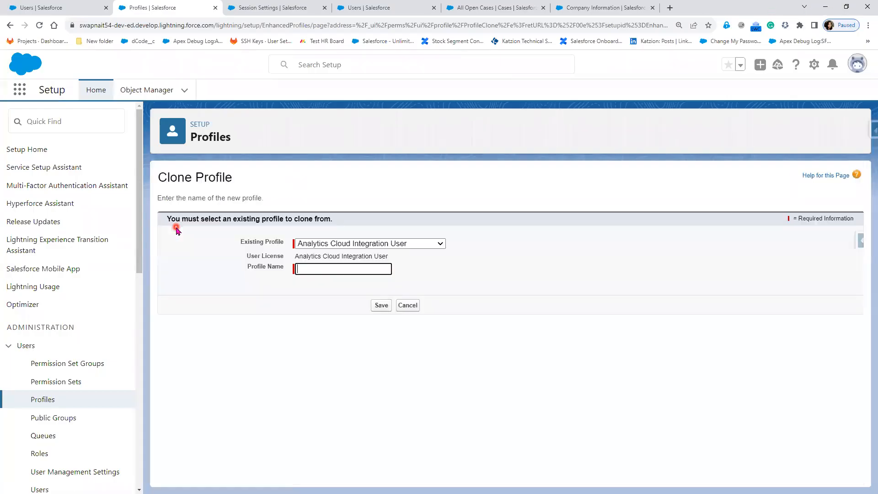
click(408, 244)
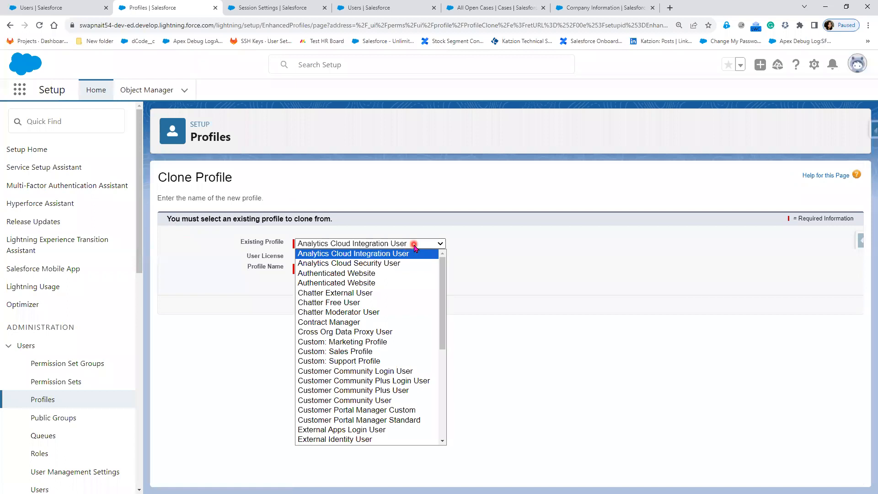
scroll(426, 400, down, 8)
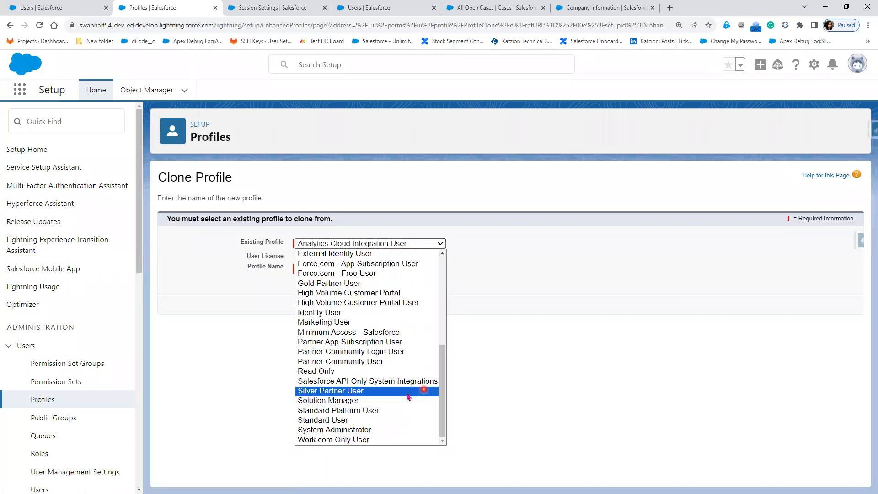
click(361, 431)
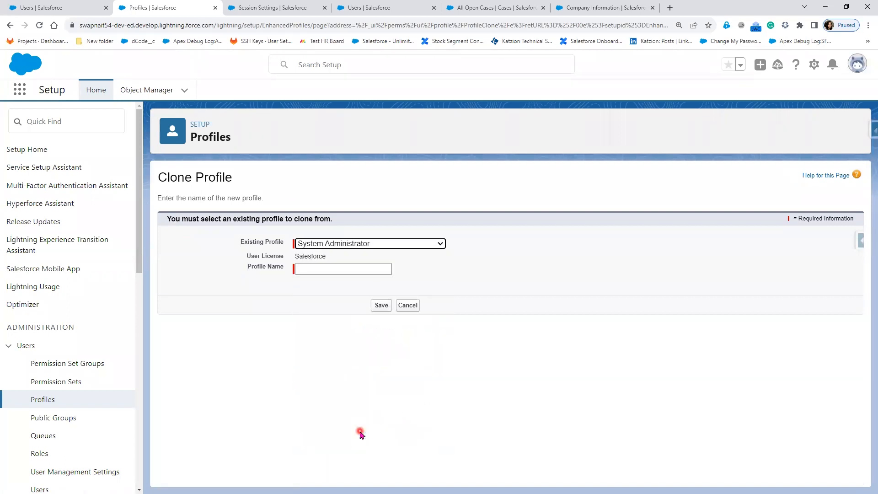
click(317, 271)
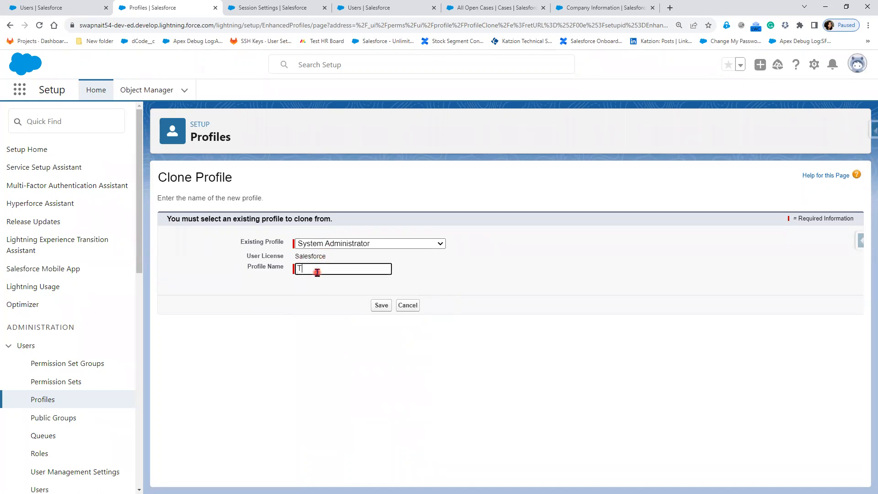
text(TATA Sales Admin)
click(378, 308)
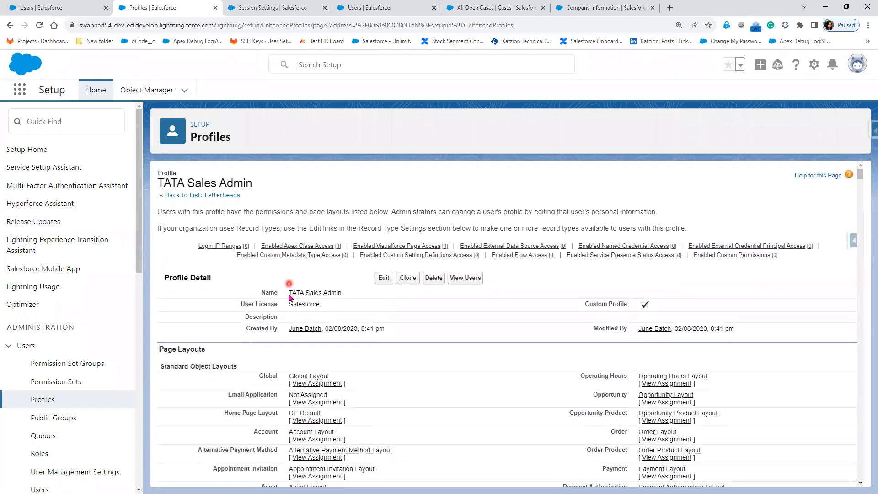
- Review the new profile's name, user license and page layouts, and minimize the incognito window
drag(289, 293, 349, 293)
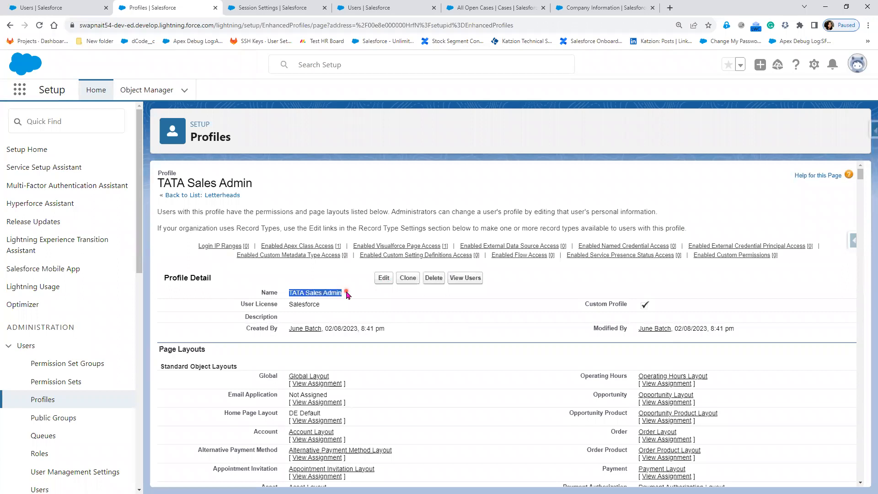
drag(289, 304, 322, 308)
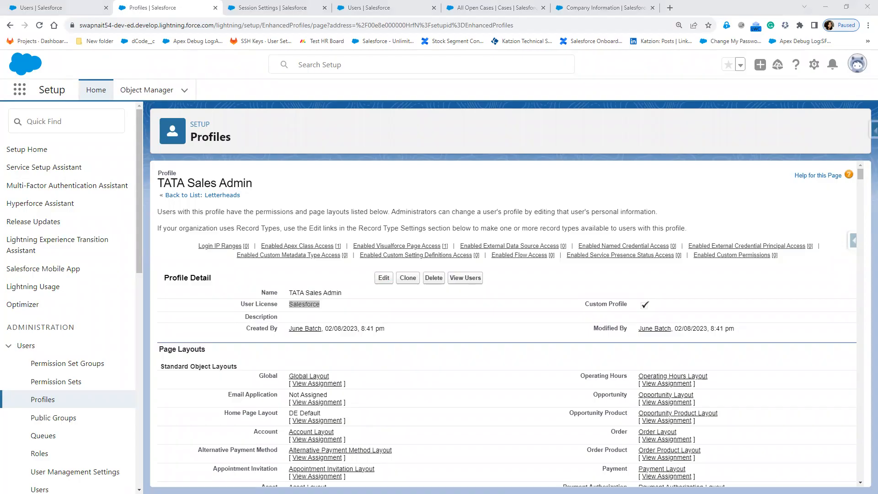
key(alt+Tab)
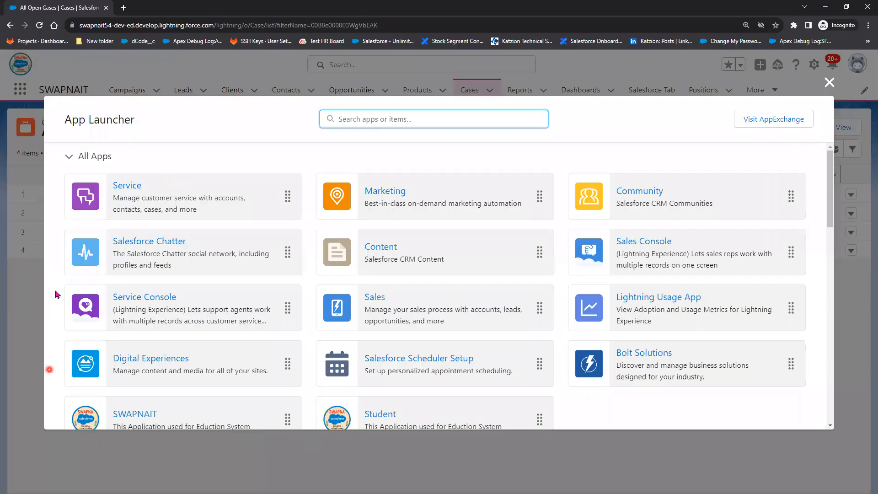
click(825, 6)
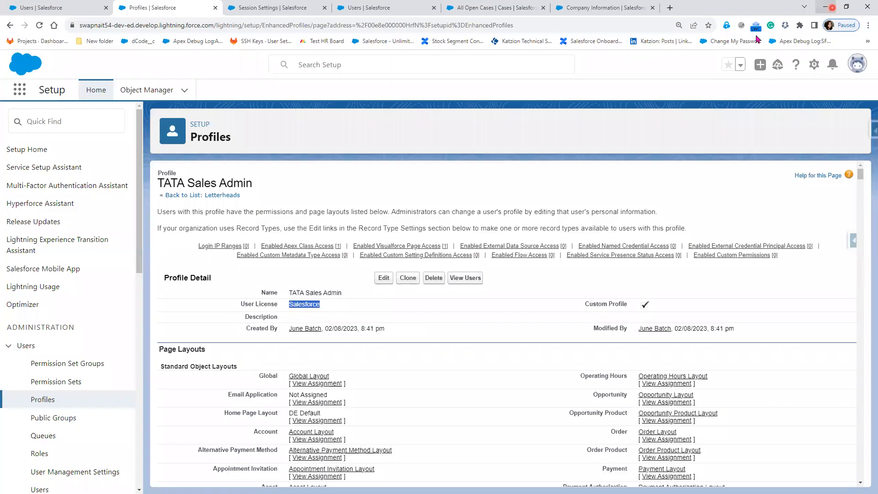
scroll(300, 442, down, 15)
scroll(333, 434, up, 15)
- Edit the TATA Sales Admin profile and remove visibility of the Analytics Studio, App Launcher, Bolt Solutions, Community and Content apps
click(384, 281)
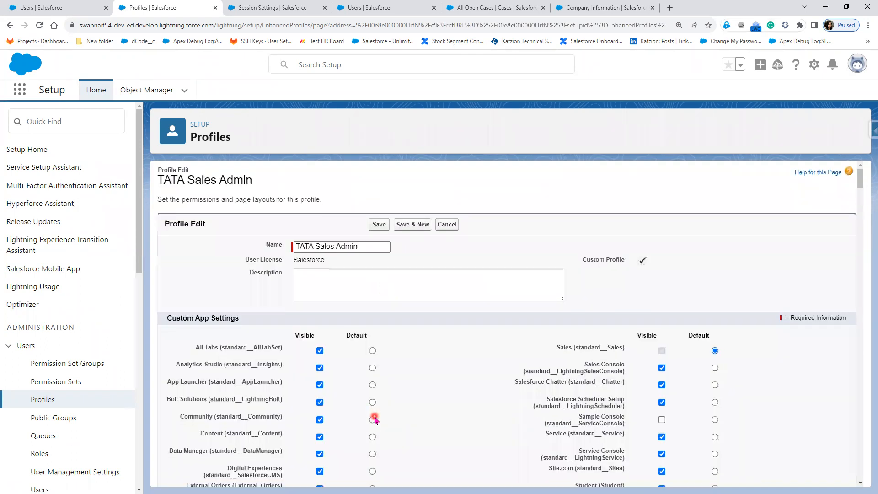
scroll(374, 420, down, 7)
scroll(374, 419, down, 20)
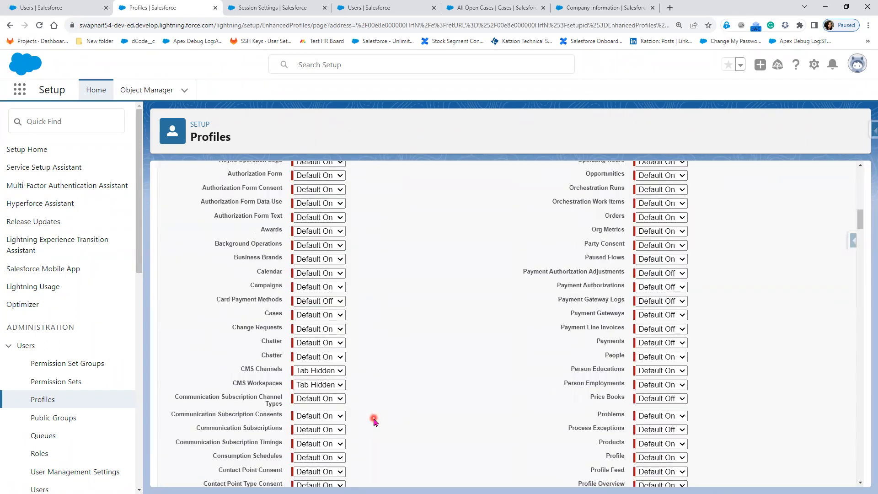
scroll(366, 423, up, 20)
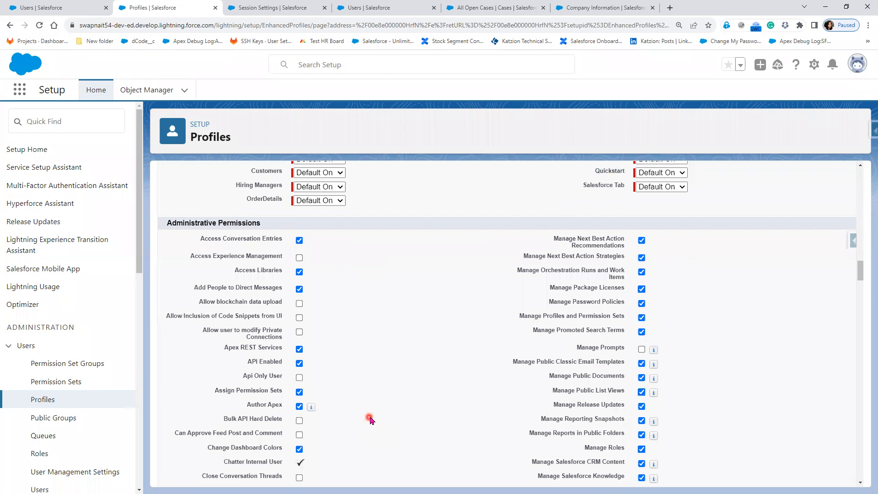
scroll(371, 420, up, 15)
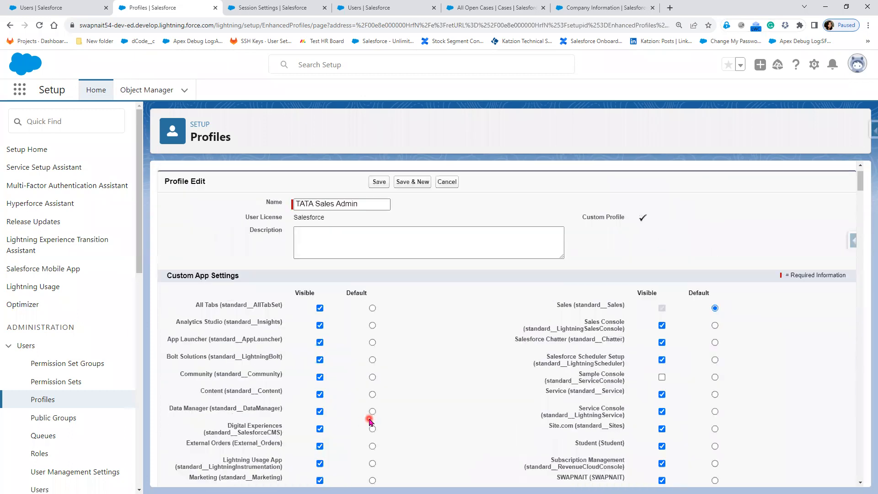
drag(189, 276, 241, 277)
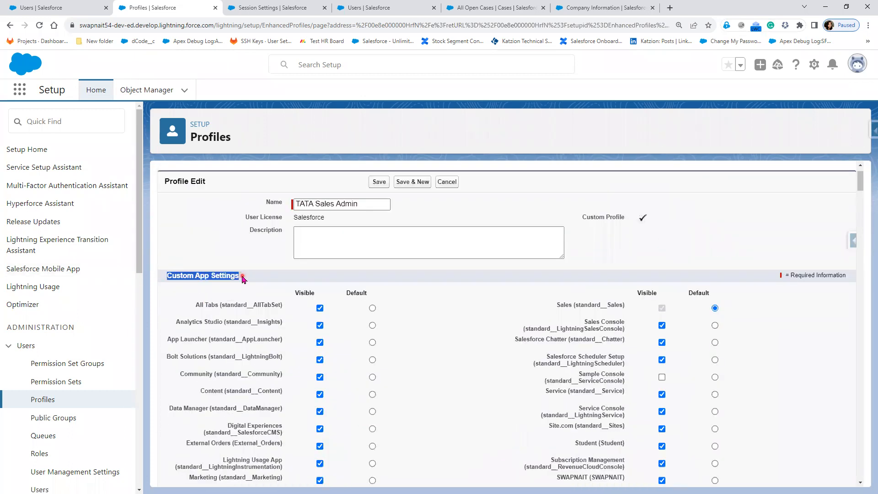
click(319, 324)
click(319, 308)
click(320, 342)
click(320, 359)
click(320, 377)
click(319, 394)
- Hide the Sales Console, Salesforce Chatter, Salesforce Scheduler Setup, Service, Service Console, Site.com, Student, Subscription Management, SWAPNAIT and WDC apps
click(662, 325)
click(662, 342)
click(662, 360)
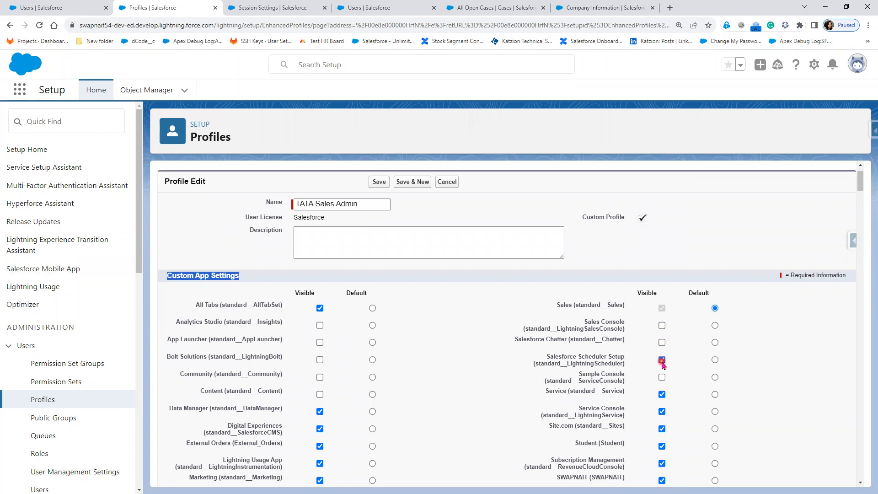
click(662, 394)
scroll(760, 425, down, 2)
click(663, 355)
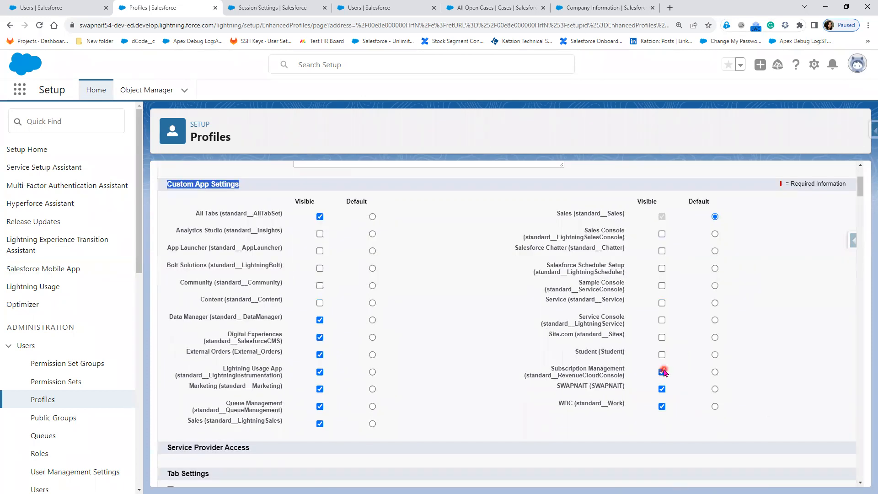
click(663, 389)
click(663, 407)
- Hide the Data Manager, Digital Experiences, External Orders, Lightning Usage App, Marketing, Queue Management and Sales (standard__LightningSales) apps
click(318, 317)
click(320, 337)
click(320, 355)
click(320, 372)
click(320, 407)
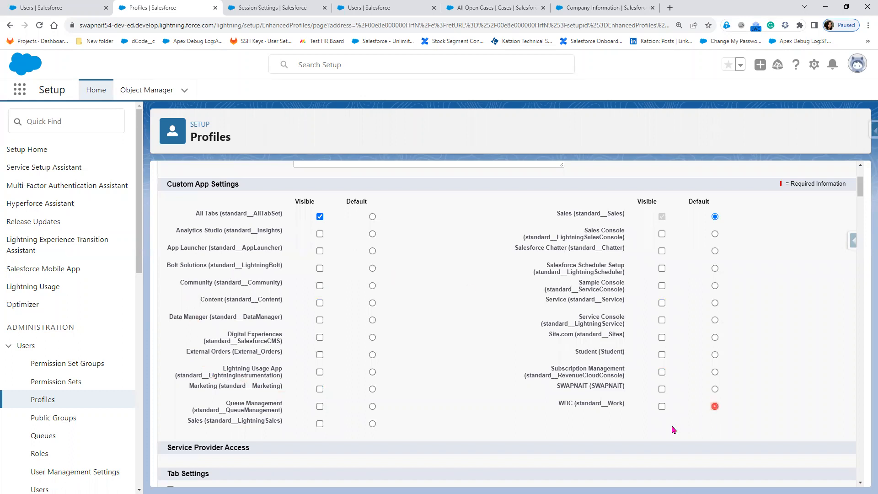
- Make the Marketing app visible, keep Sales (standard__Sales) as the default app, and save the profile
click(663, 216)
click(713, 218)
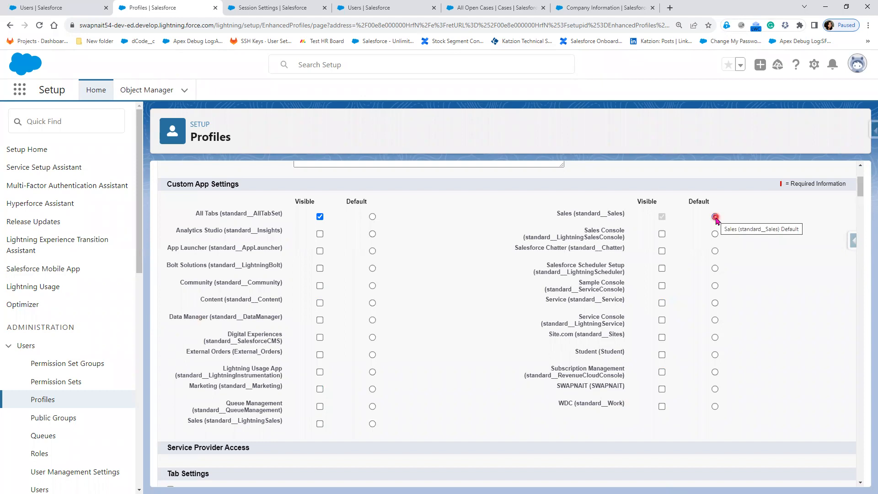
click(326, 391)
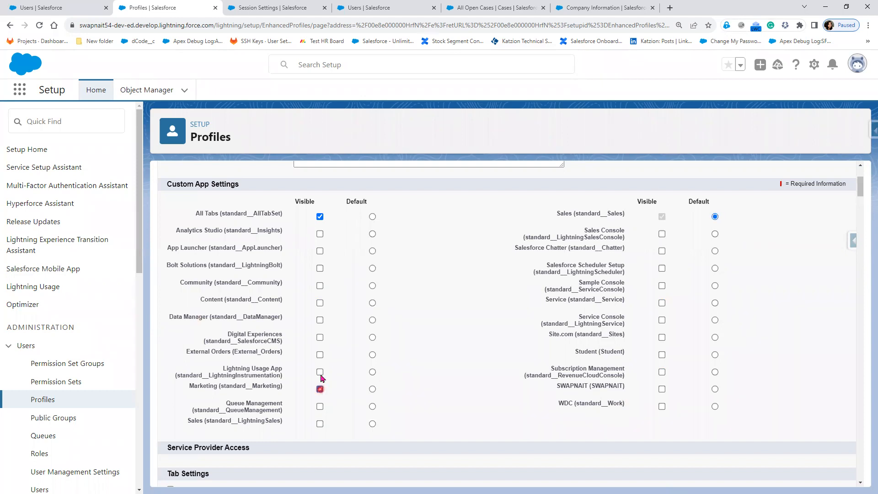
click(715, 217)
scroll(382, 308, up, 3)
click(378, 228)
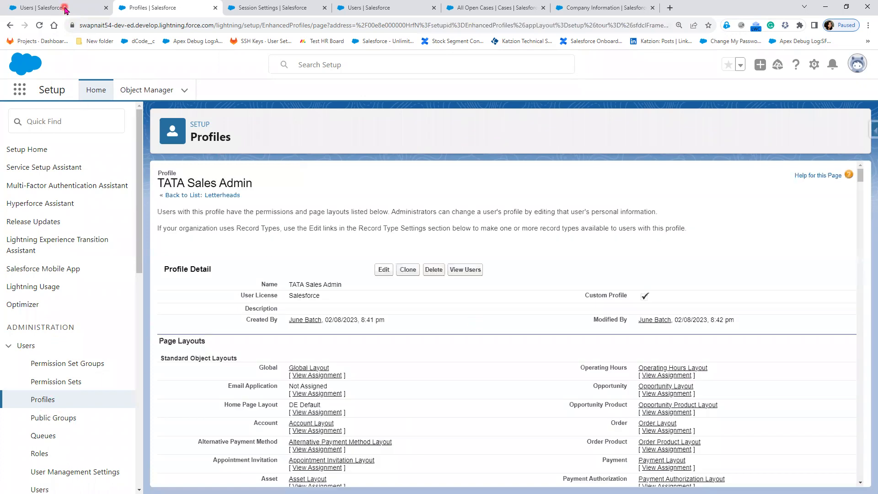
- Close the current admin's user detail tab, and open the last user in the All Users list in a new browser tab
click(361, 6)
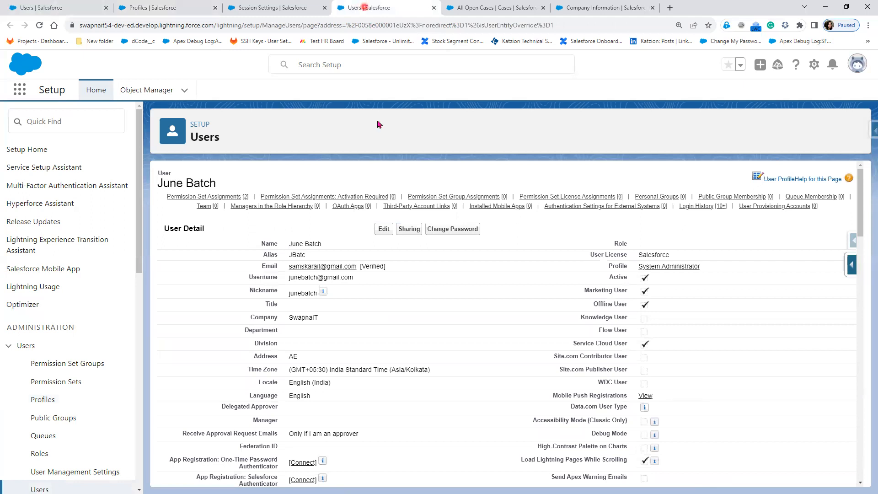
click(433, 8)
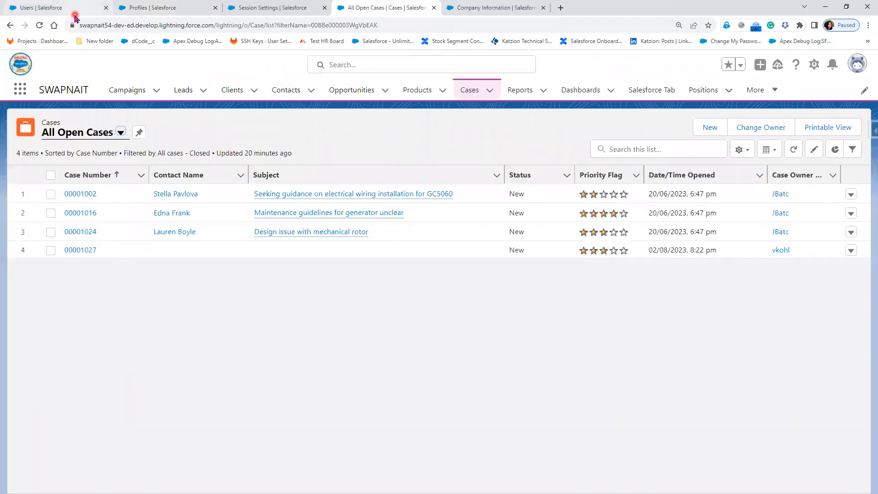
click(74, 11)
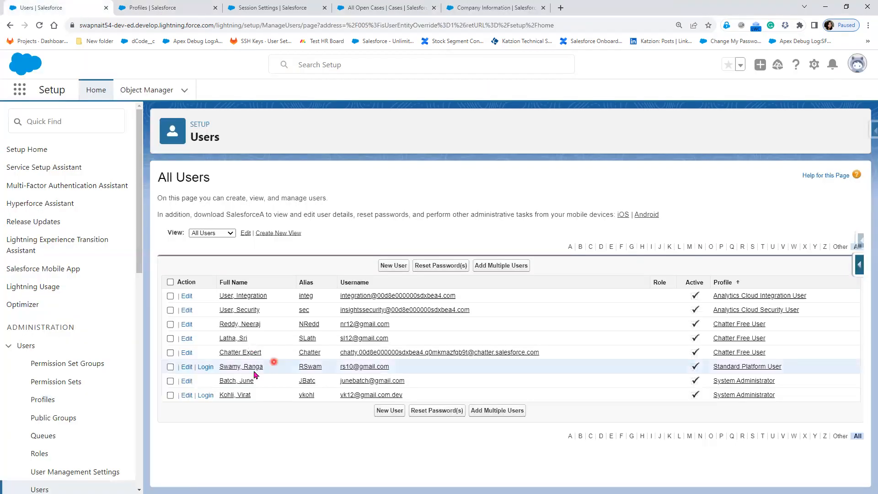
right_click(235, 396)
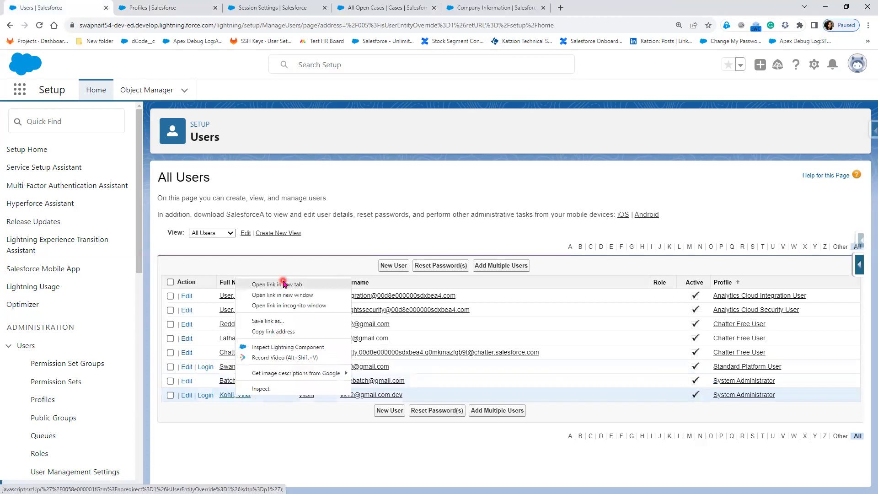
click(276, 284)
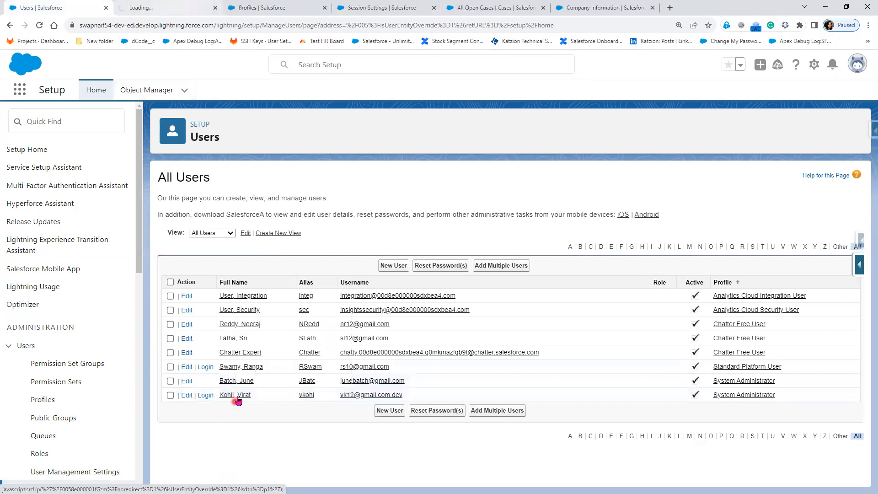
key(ctrl+Tab)
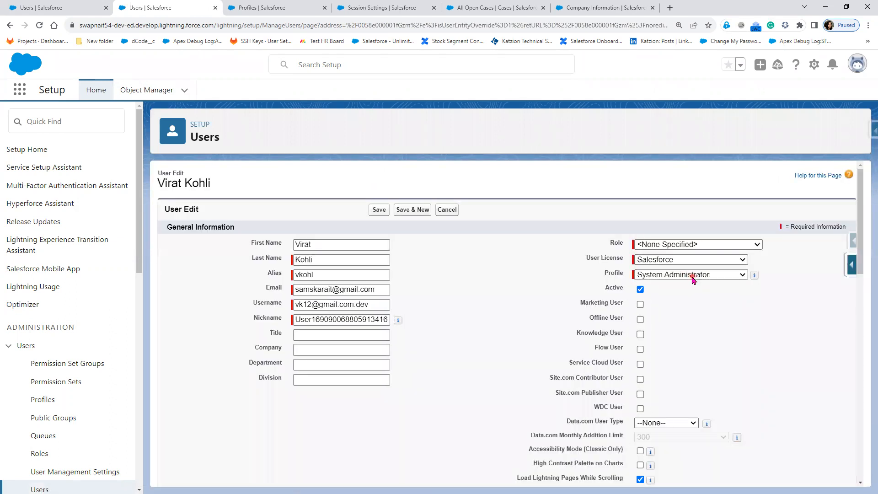
- Set the user's profile to TATA Sales Admin, save the user, and view the users assigned to that profile
click(693, 280)
click(693, 382)
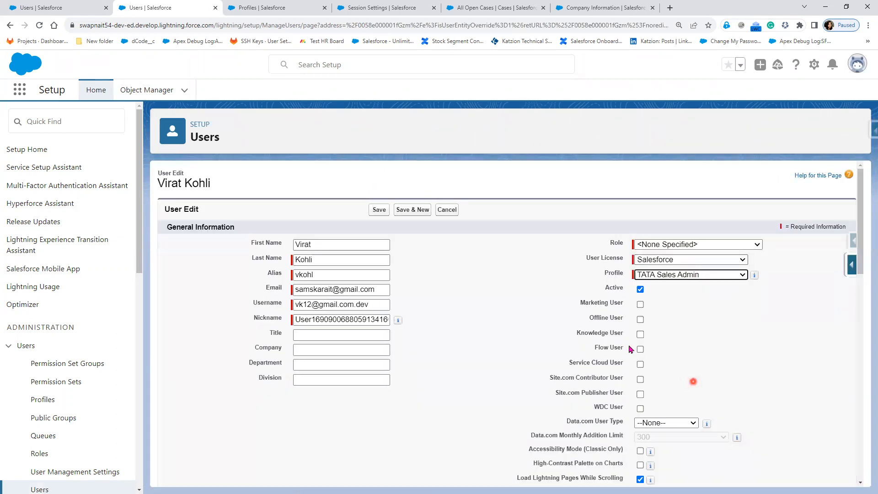
click(379, 211)
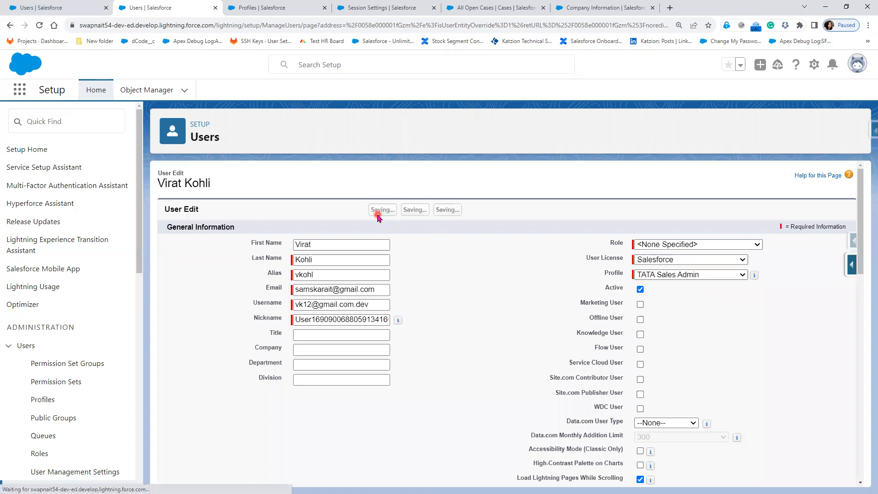
click(277, 9)
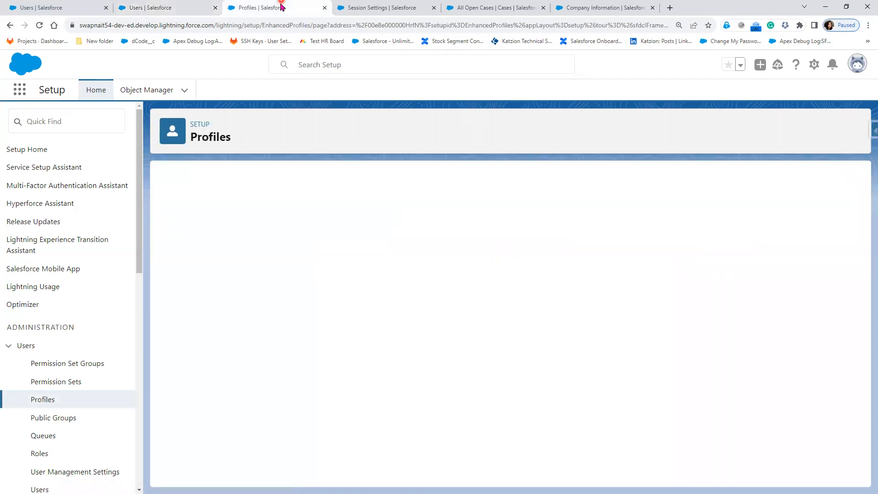
click(463, 277)
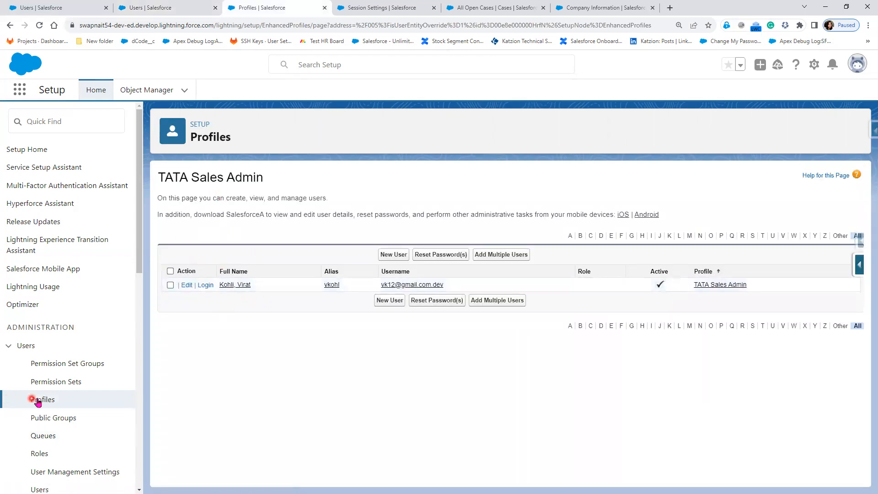
- Open the profiles list in a new browser tab and filter it to profile names starting with S
right_click(39, 400)
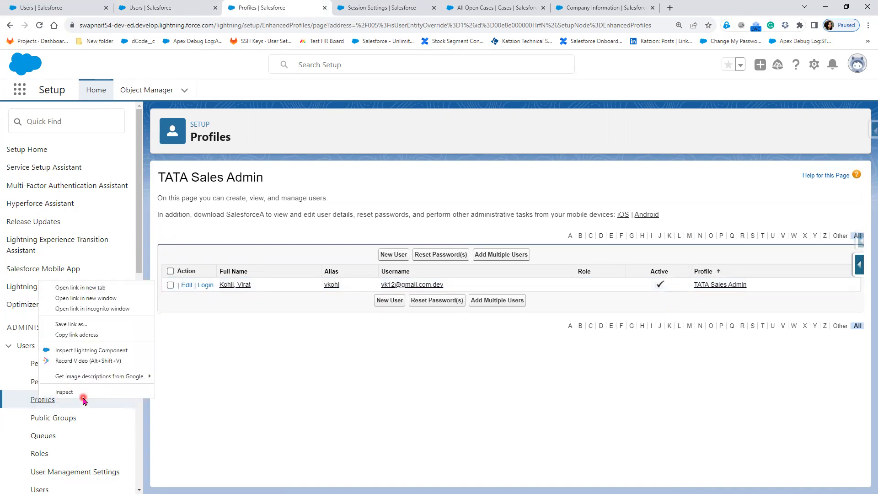
click(82, 287)
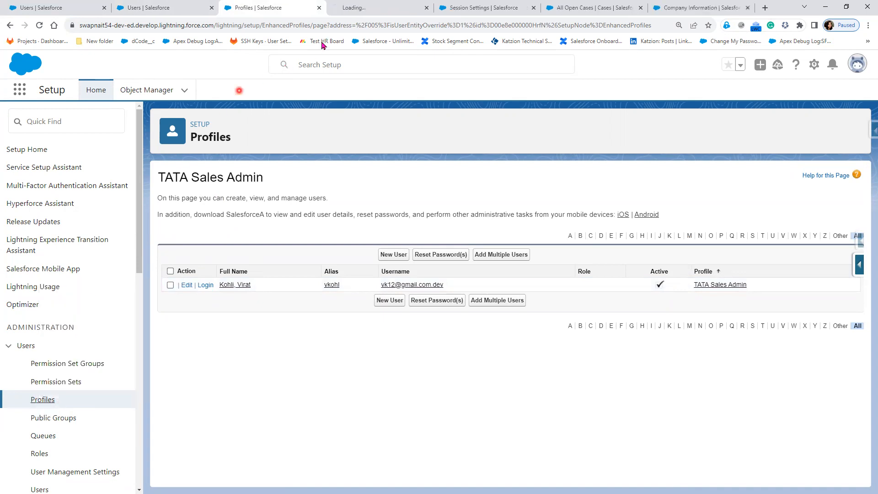
click(356, 9)
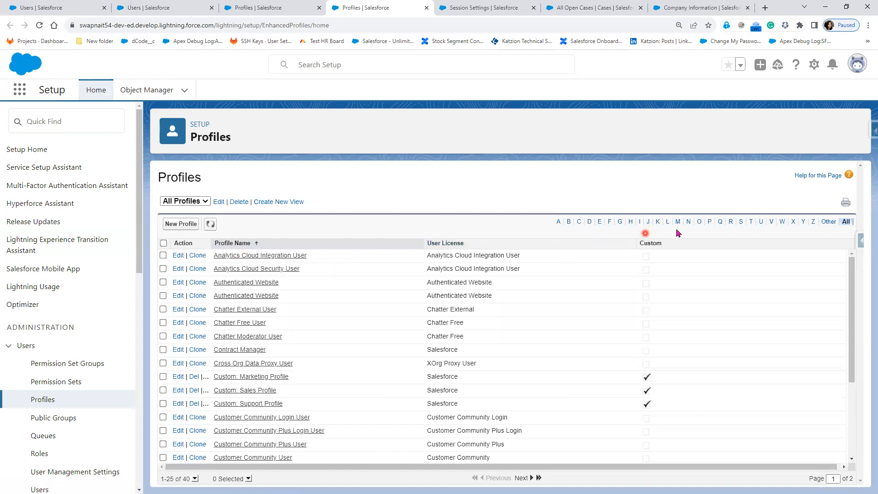
click(742, 224)
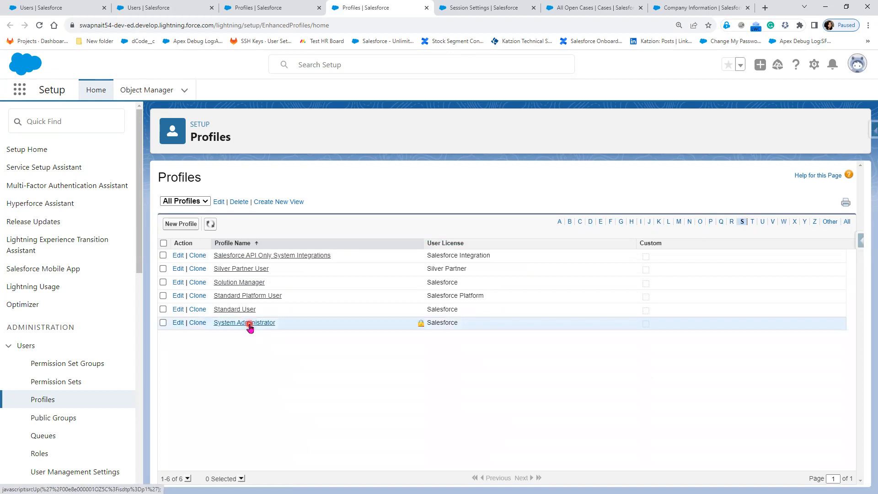
- Open the System Administrator profile, view its assigned users, and compare them with the users assigned to TATA Sales Admin
click(249, 323)
click(232, 243)
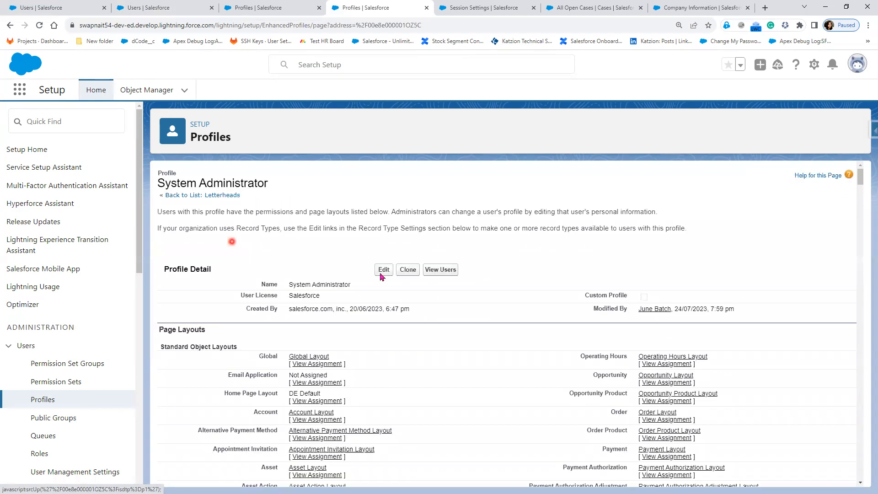
click(444, 270)
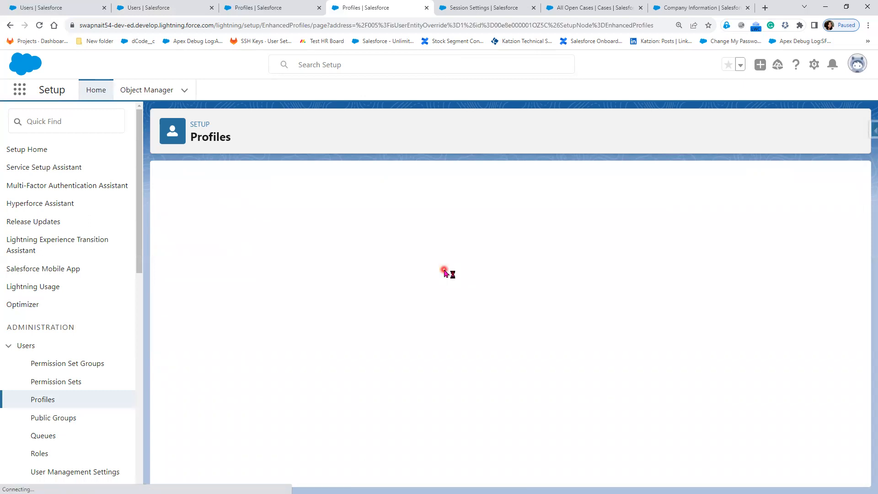
click(287, 10)
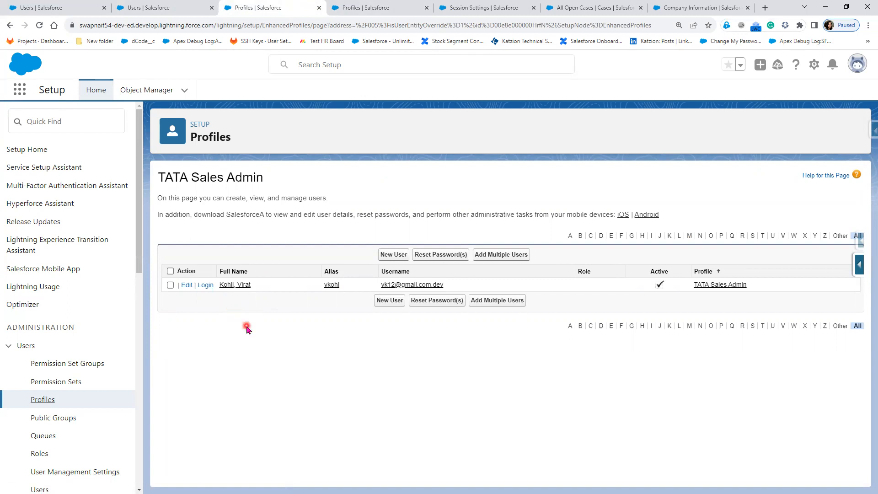
click(372, 4)
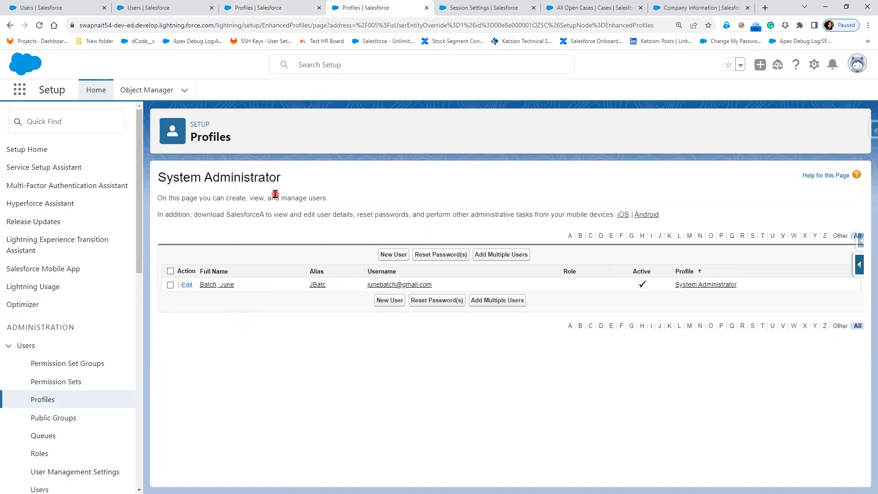
click(283, 8)
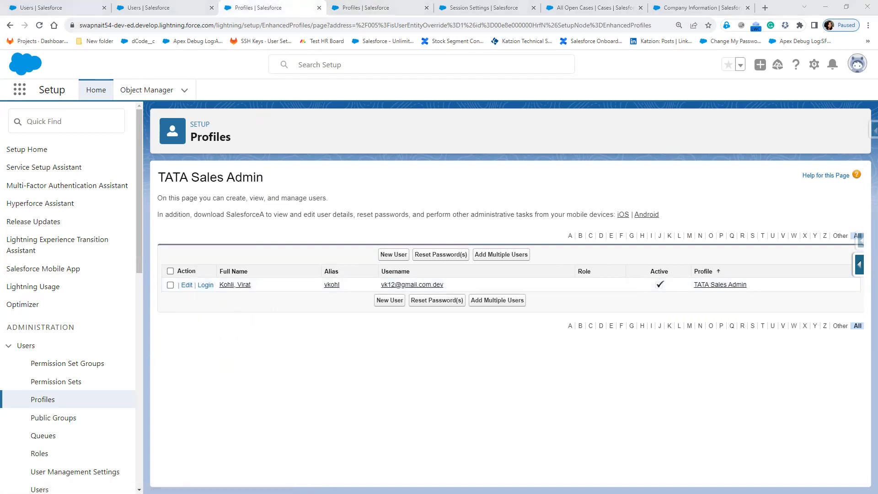
- Switch to the incognito window, view all apps available to the logged-in user, dismiss the Guidance Center tip, and minimize the window
key(alt+Tab)
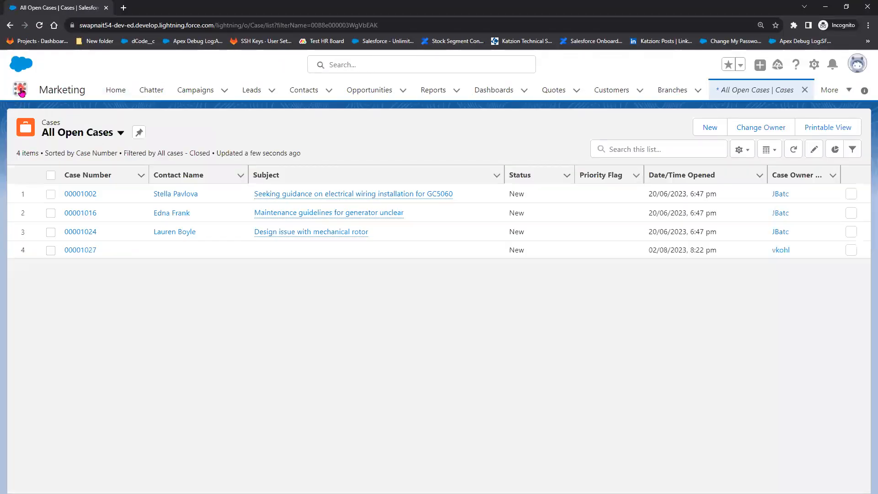
click(20, 92)
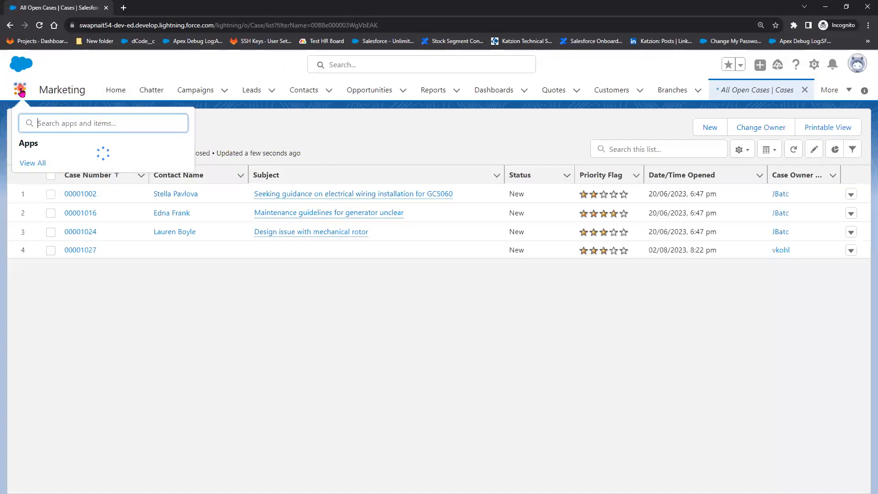
click(34, 179)
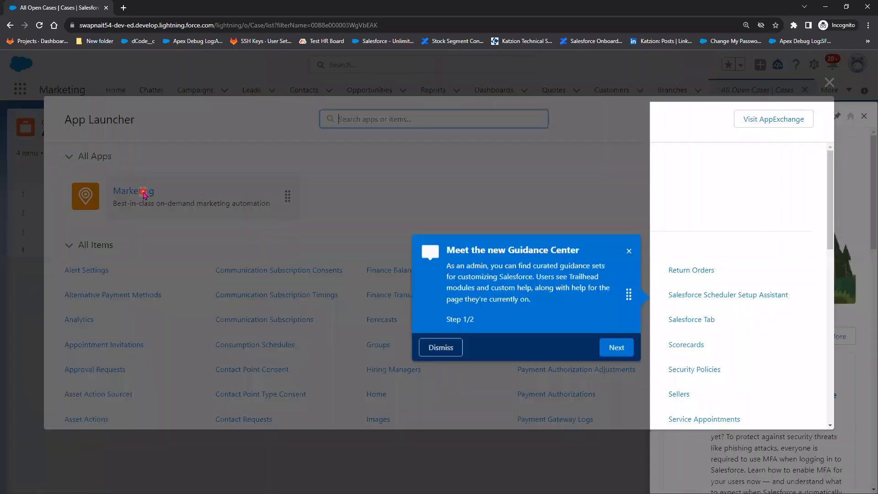
click(630, 251)
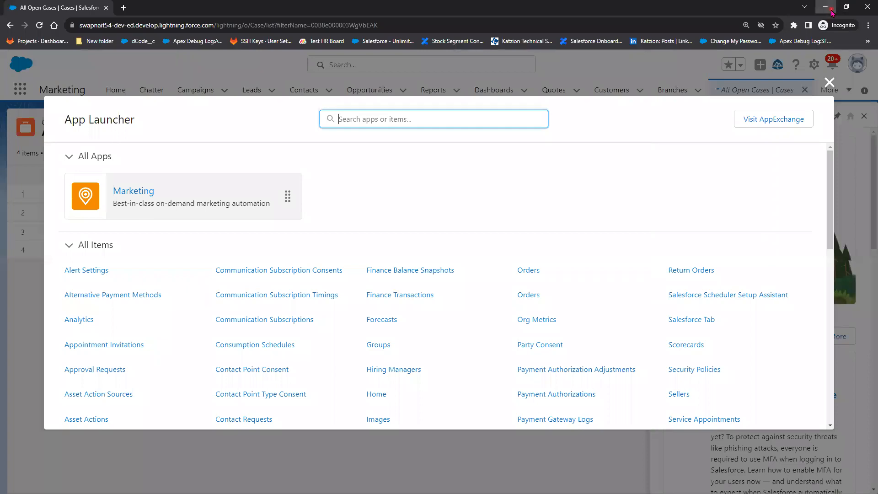
click(827, 8)
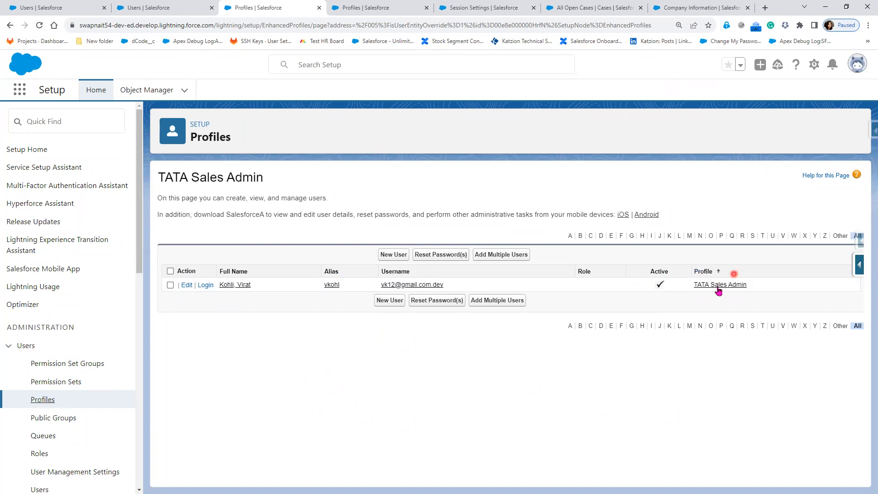
- Edit the TATA Sales Admin profile to make Sales Console (standard__LightningSalesConsole) visible and the default app, and save it
click(718, 286)
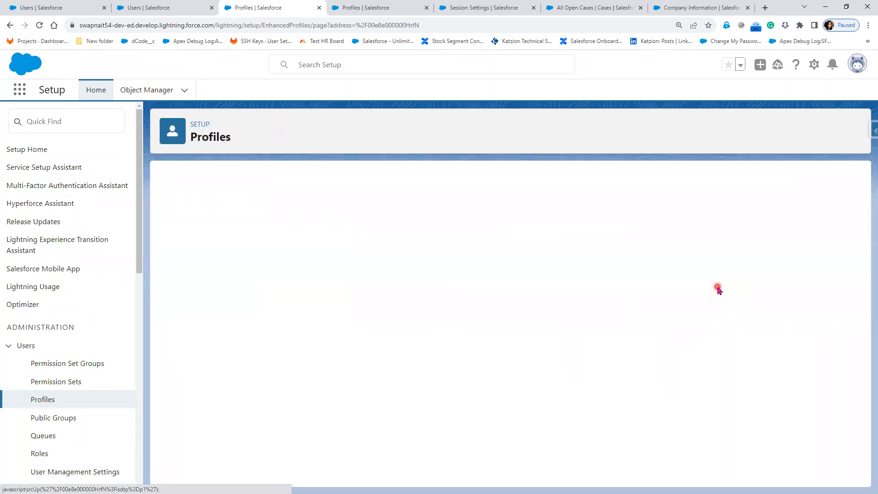
click(401, 248)
click(387, 271)
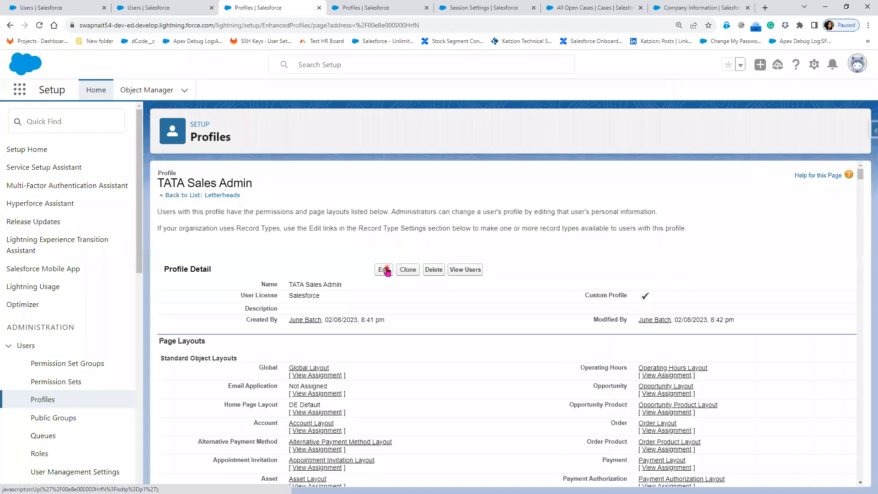
click(632, 344)
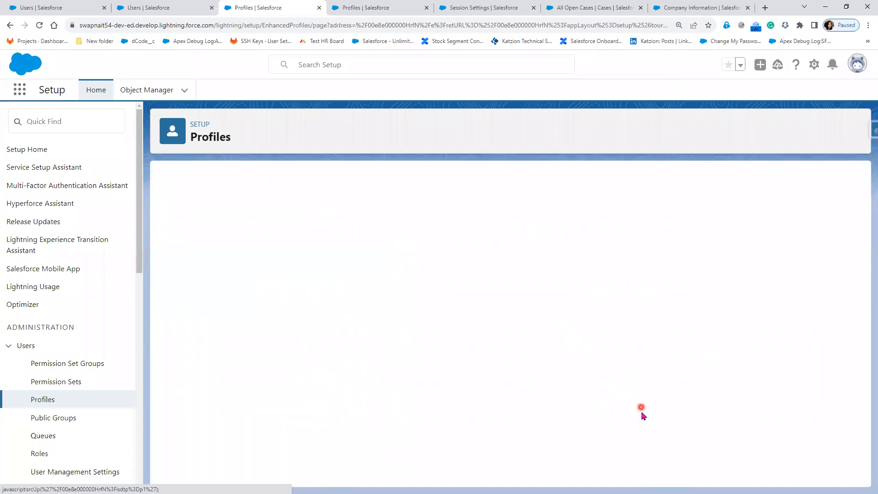
scroll(643, 411, down, 3)
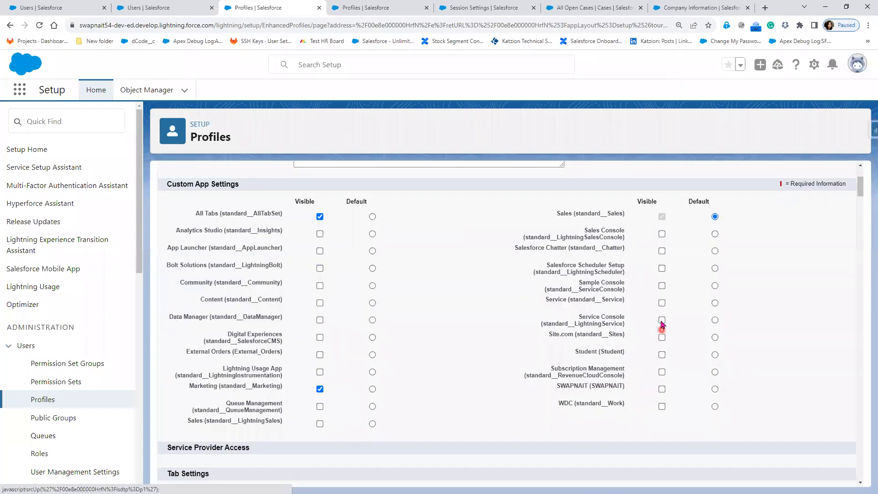
click(662, 235)
click(715, 234)
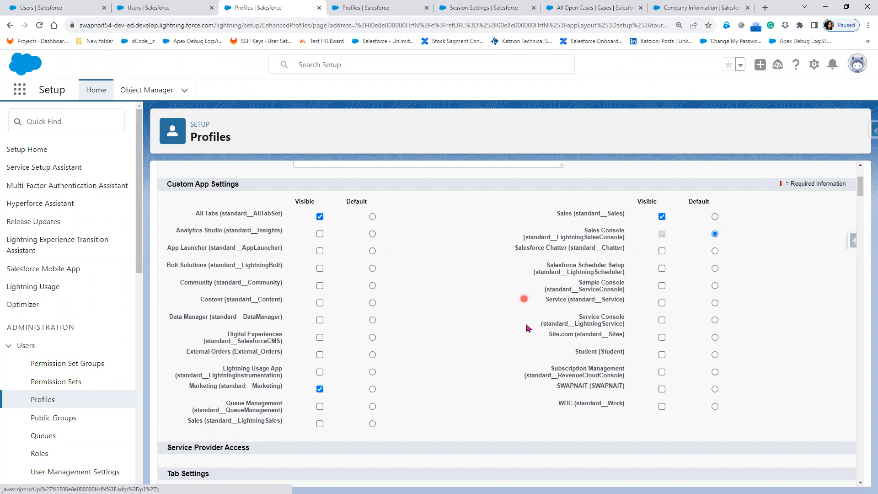
scroll(398, 382, up, 3)
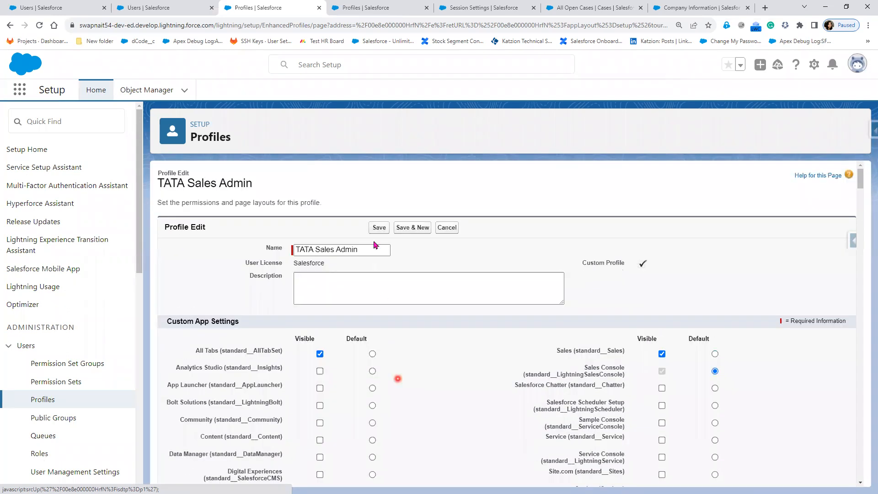
click(379, 228)
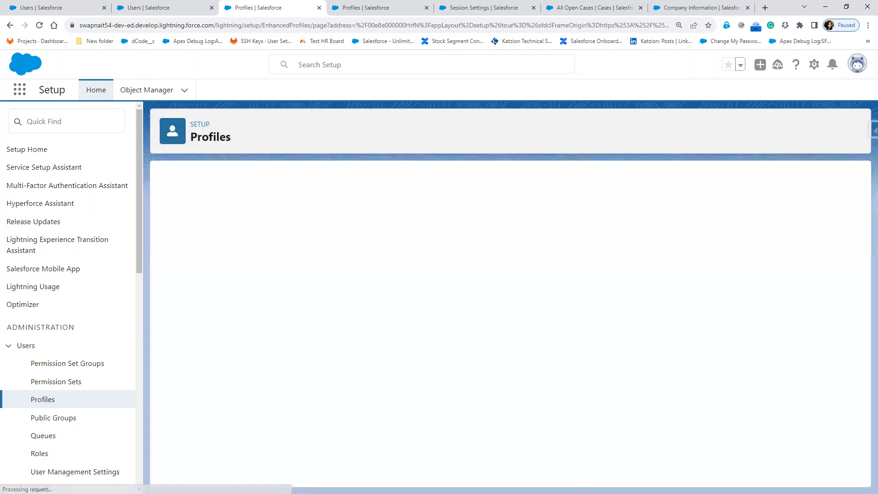
- Switch to Paint and add a text block below the user sketch with the heading "License" and a "User 1" line beneath it
key(alt+Tab)
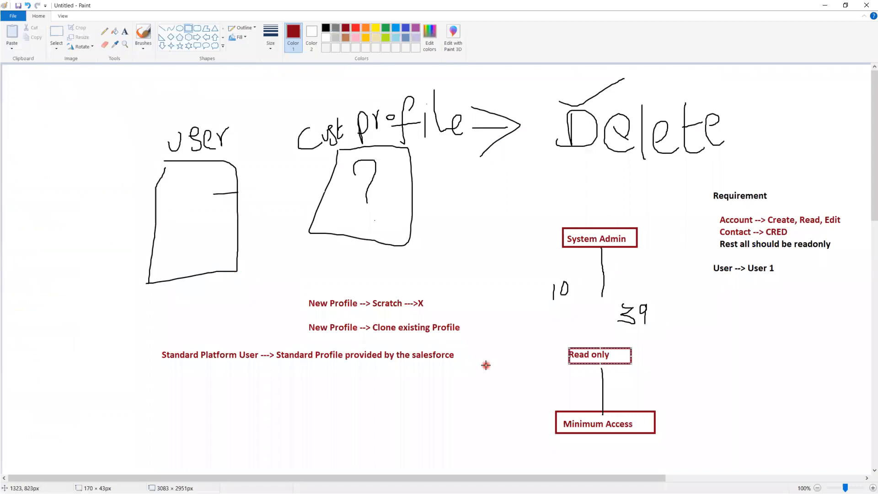
click(124, 31)
click(39, 292)
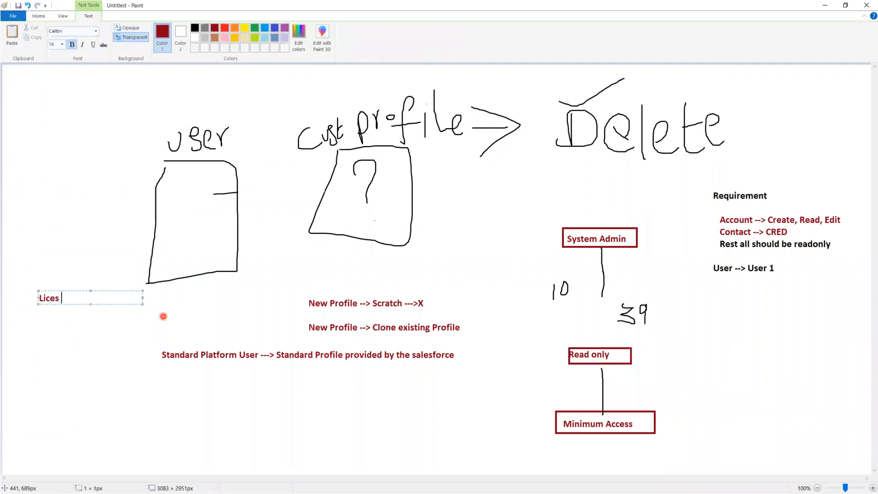
text(License)
key(Return)
key(Return)
key(Return)
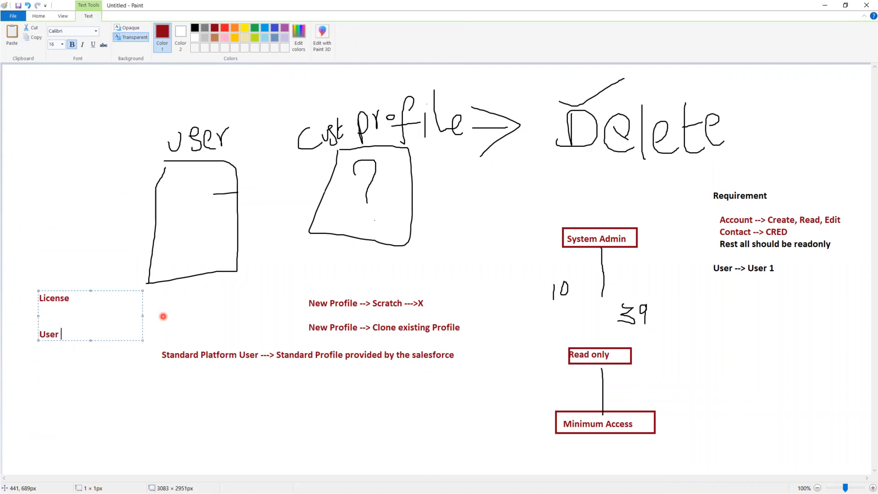
text(User 1)
key(Return)
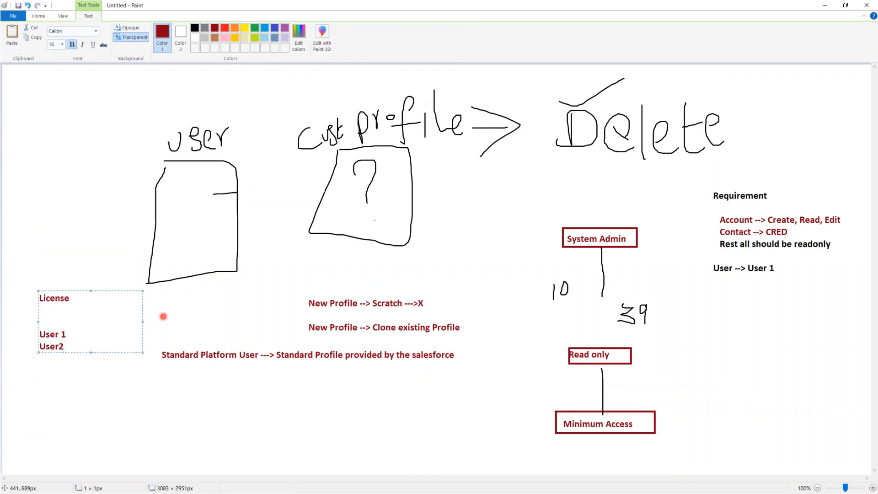
- Complete the text block's lines as "User 1 ---> Profile 1" and "User2 ---> Profile 2"
text(->)
text(--->)
key(Up)
text(Profi)
text(le)
text( 1 User2)
text( --->  )
text(Profile)
text( 2)
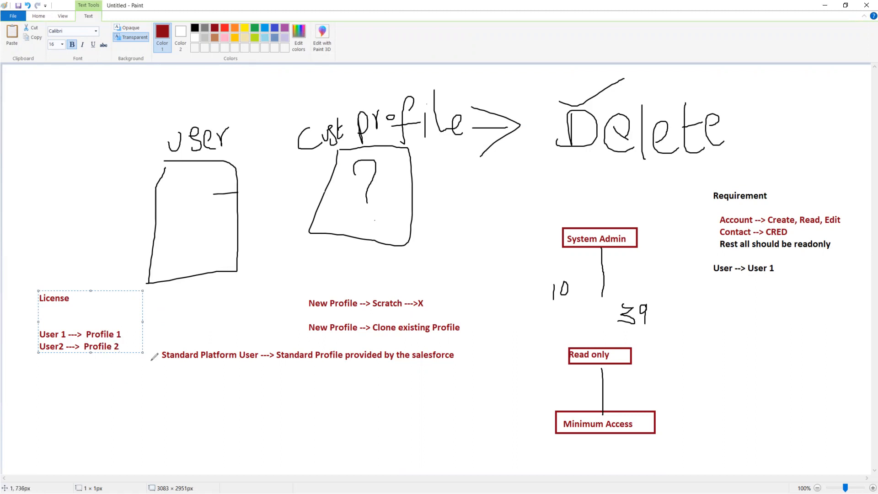
- Draw red freehand annotation arrows from Profile 1 and Profile 2 up to the License heading
click(123, 331)
mouse_move(124, 329)
mouse_down()
mouse_move(88, 294)
mouse_move(75, 302)
mouse_move(74, 289)
mouse_move(93, 298)
mouse_up()
mouse_move(120, 345)
mouse_down()
mouse_move(140, 316)
mouse_move(98, 281)
mouse_move(74, 287)
mouse_move(83, 288)
mouse_move(74, 297)
mouse_up()
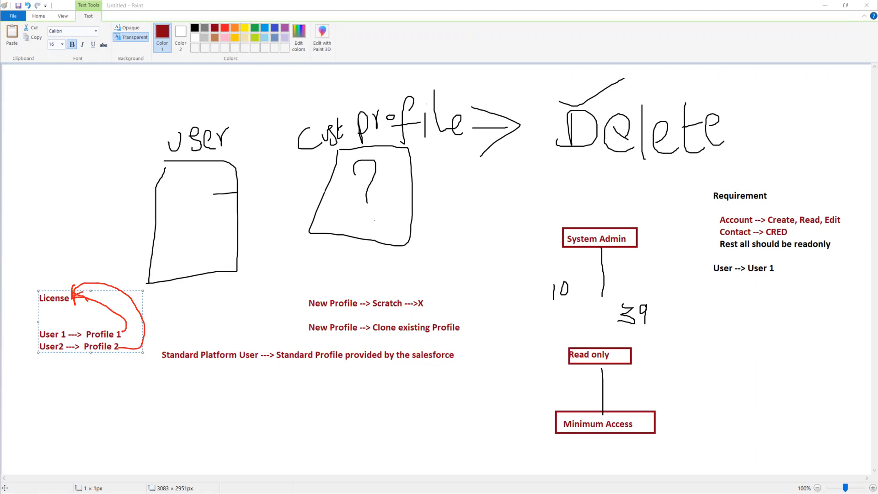
- Switch to the incognito window, reload the list of all available apps to check for Sales Console, and close the Guidance Center
key(alt+Tab)
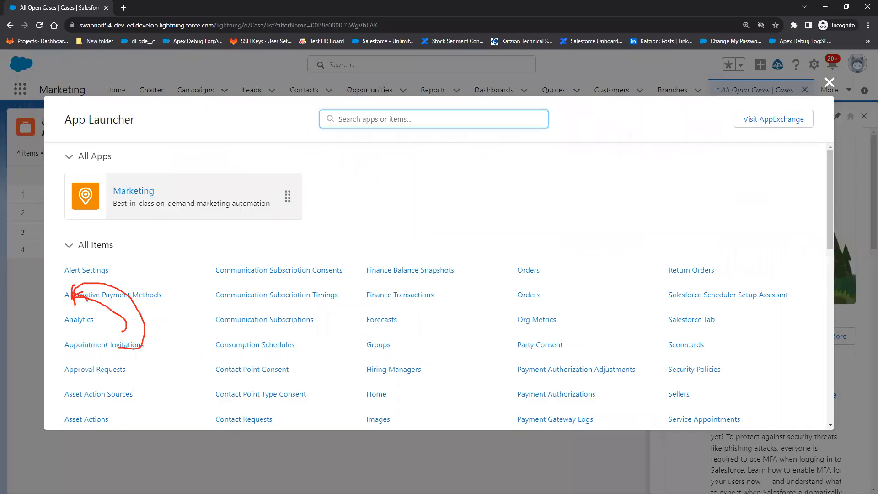
click(224, 199)
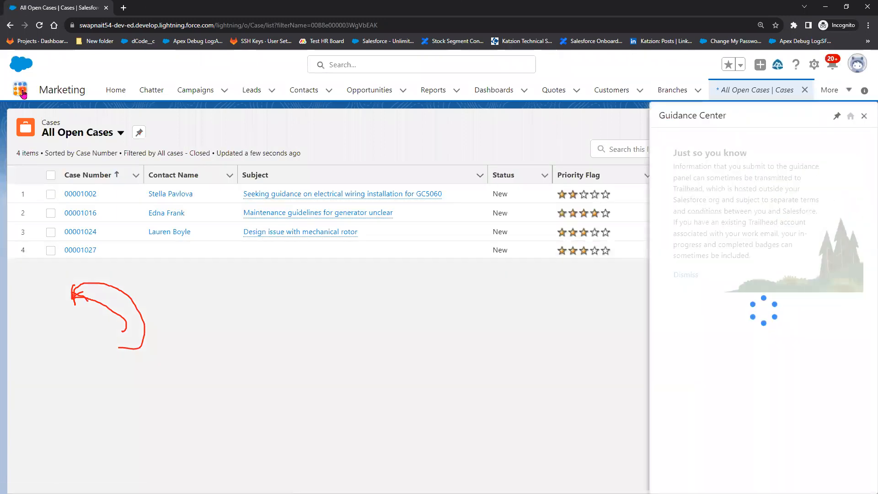
click(23, 94)
click(40, 199)
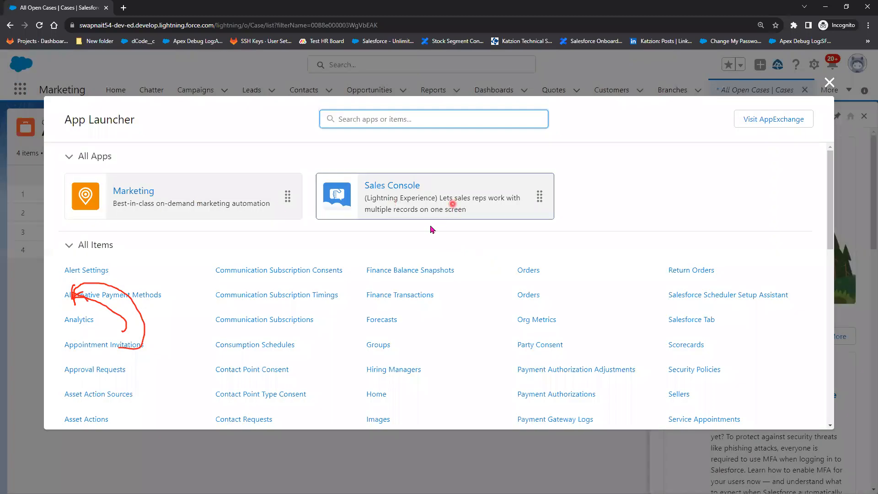
click(829, 82)
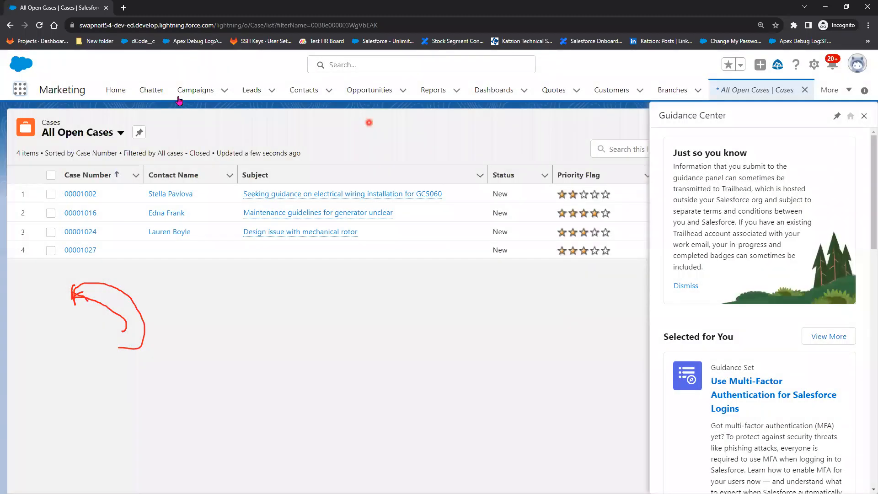
click(864, 116)
mouse_move(346, 220)
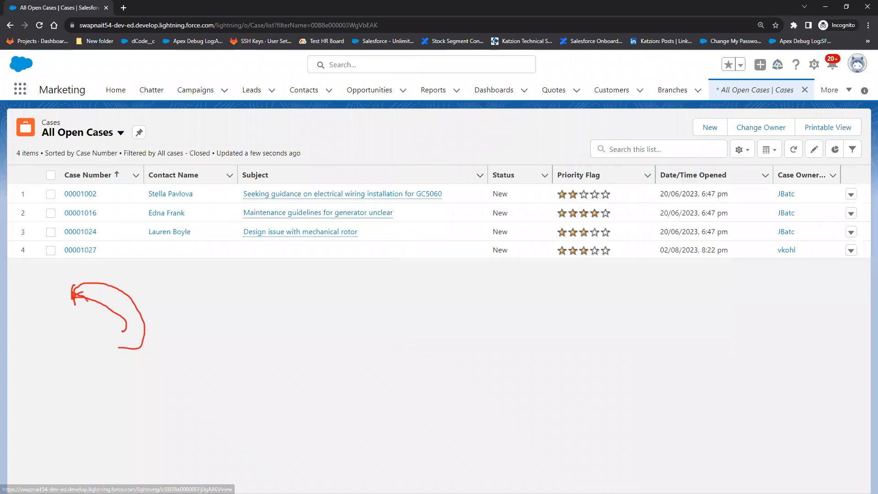
- Switch back to Paint and add the text "User License" below the user and profile lines
key(alt+Tab)
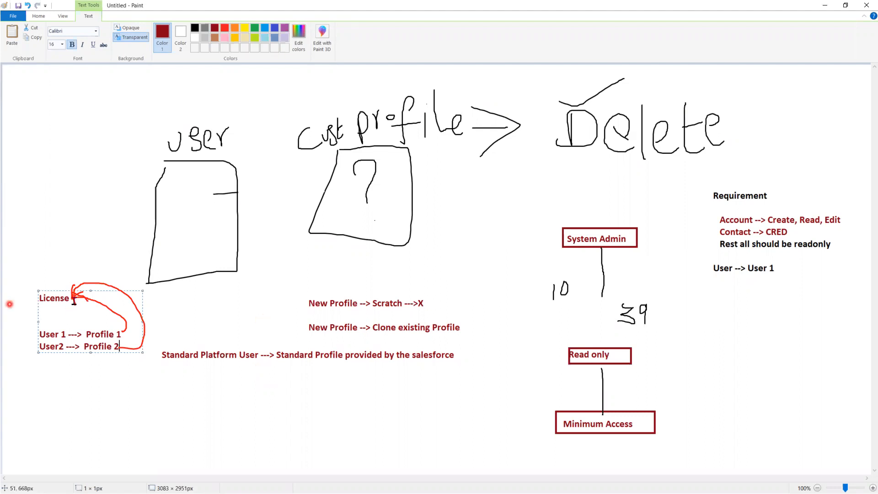
click(85, 65)
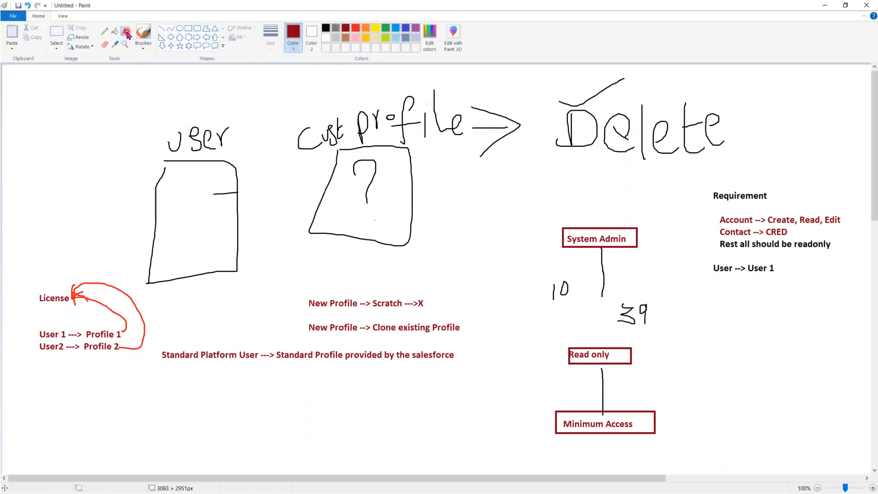
click(56, 401)
text(U)
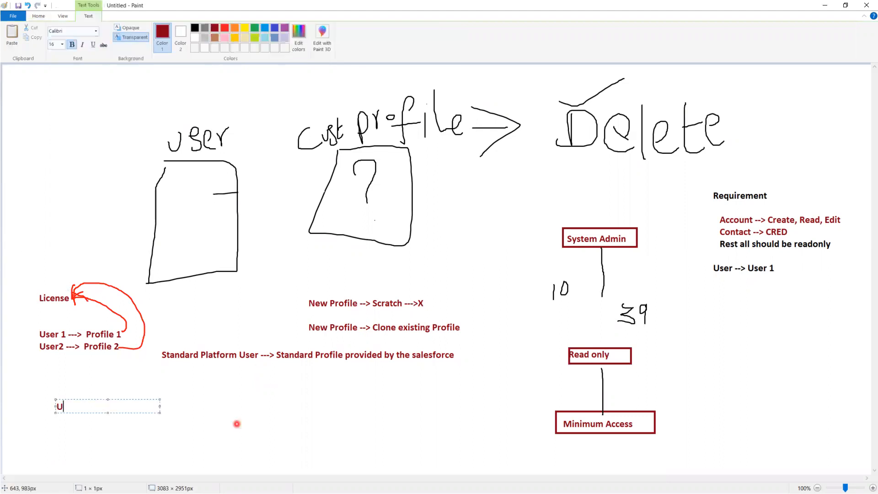
text(ser License)
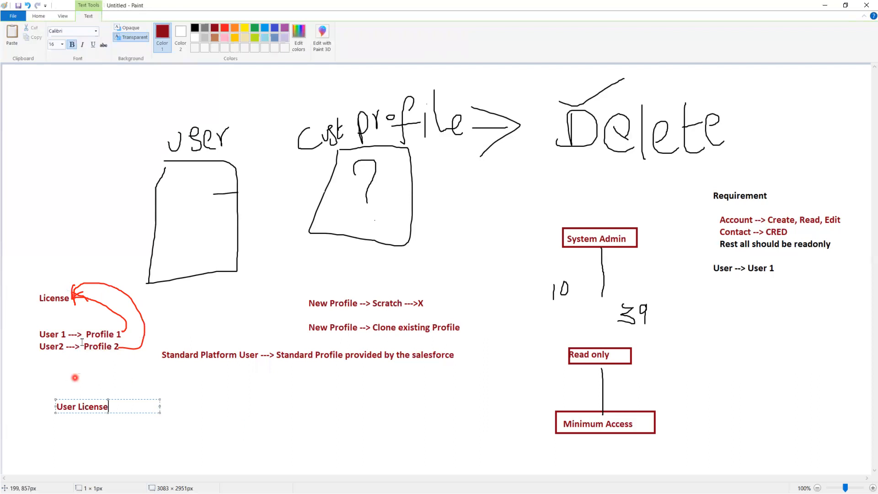
- Draw adjoining rectangles around the words "User" and "License" in the new label, and minimize Paint
click(173, 313)
click(191, 30)
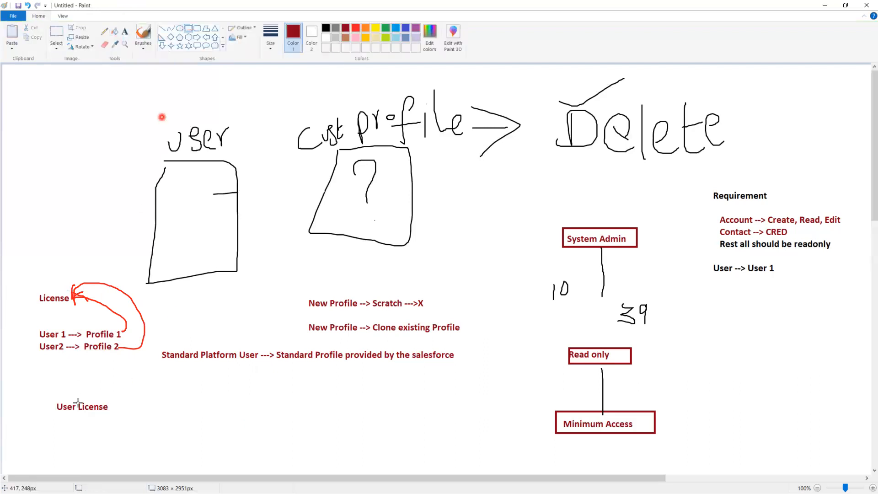
mouse_move(52, 401)
mouse_down()
mouse_move(111, 413)
mouse_move(94, 400)
mouse_up()
click(91, 434)
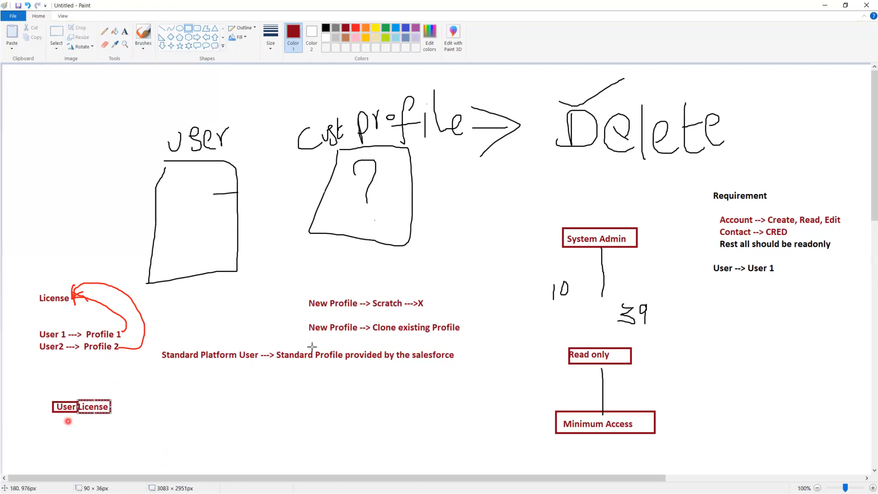
click(828, 6)
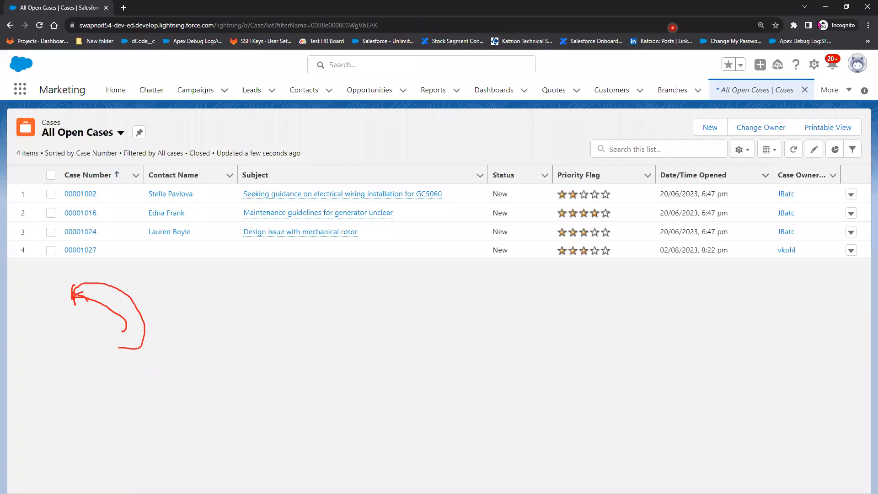
- Minimize the incognito window and review the User Licenses list on the Company Information setup page
click(825, 7)
click(700, 8)
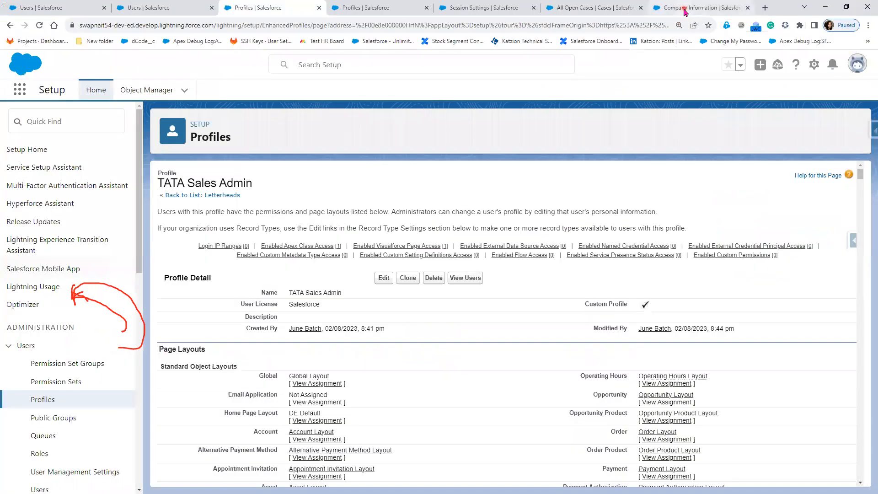
scroll(238, 233, up, 1)
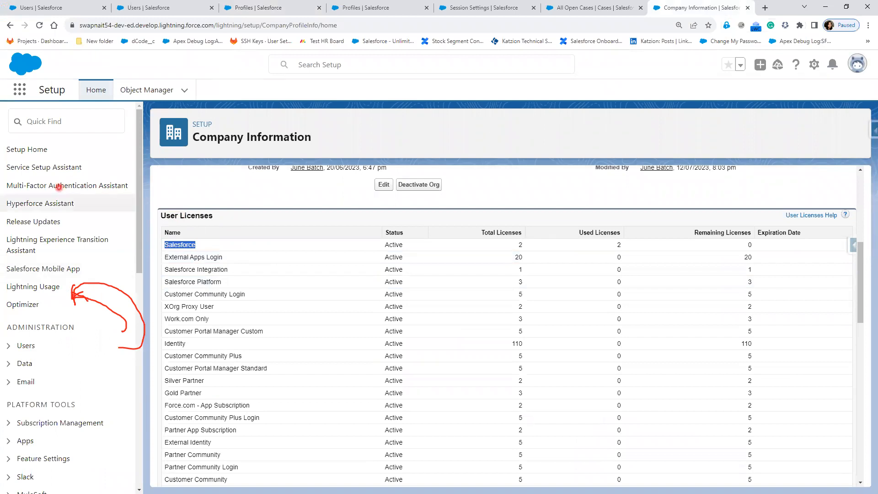
click(13, 181)
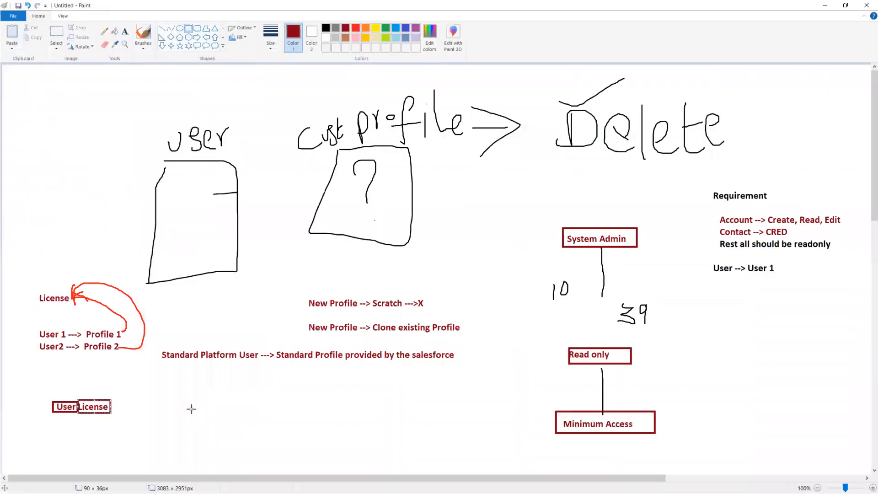
- Switch to Paint, draw a thick vertical line between License and User 1, and pencil arrowheads at both of its ends
click(175, 374)
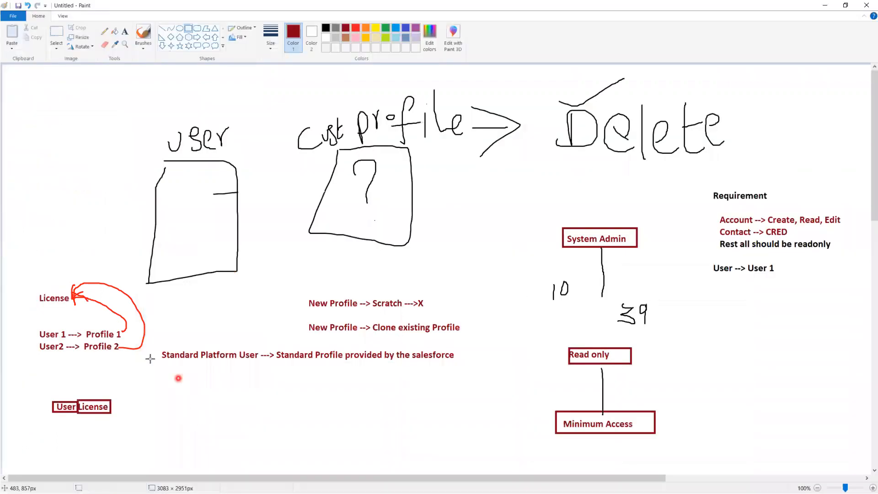
drag(54, 302, 54, 330)
click(105, 31)
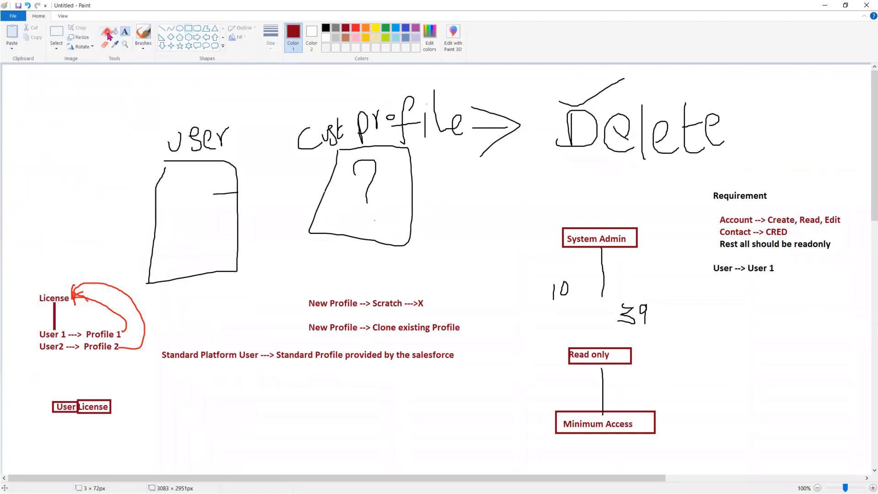
mouse_move(43, 310)
mouse_down()
mouse_move(54, 302)
mouse_move(63, 313)
mouse_move(52, 334)
mouse_move(87, 335)
mouse_move(85, 348)
mouse_move(115, 354)
mouse_move(118, 318)
mouse_move(88, 328)
mouse_up()
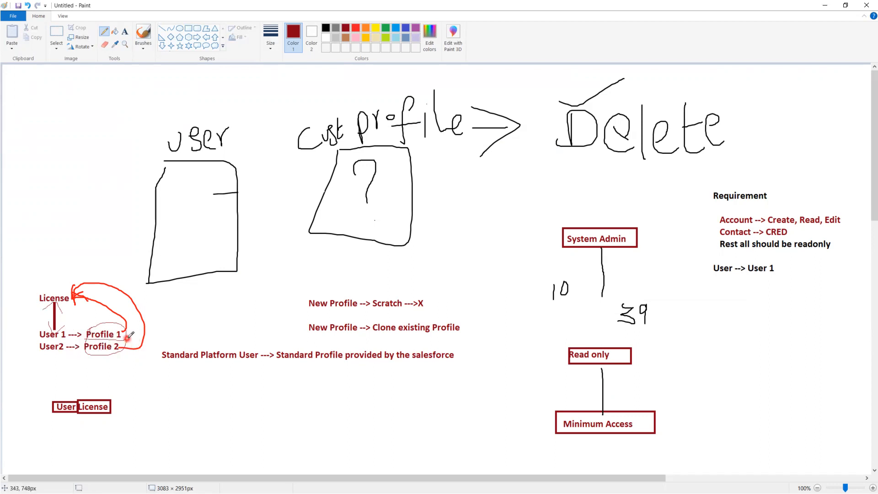
- Outline Profile 1 and Profile 2 with freehand pencil loops around both labels
mouse_move(85, 347)
mouse_down()
mouse_move(115, 356)
mouse_move(129, 326)
mouse_move(90, 324)
mouse_move(92, 331)
mouse_up()
key(alt+Tab)
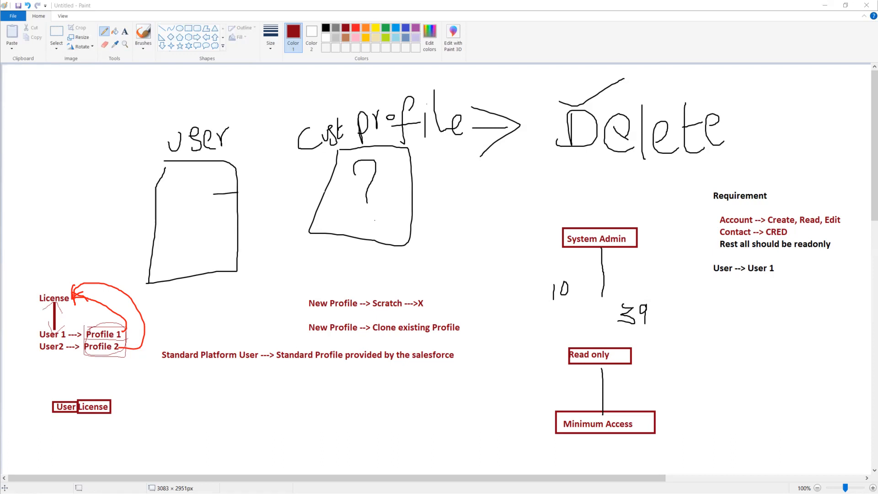
key(alt+Tab)
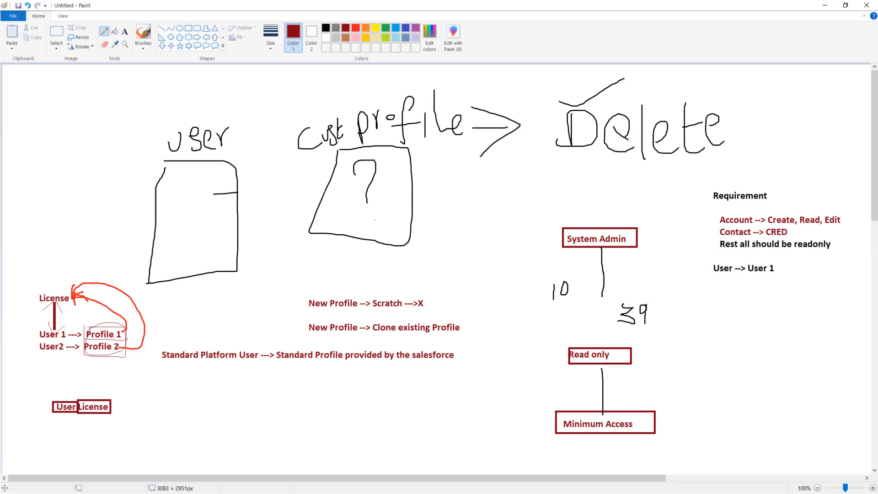
key(alt+Tab)
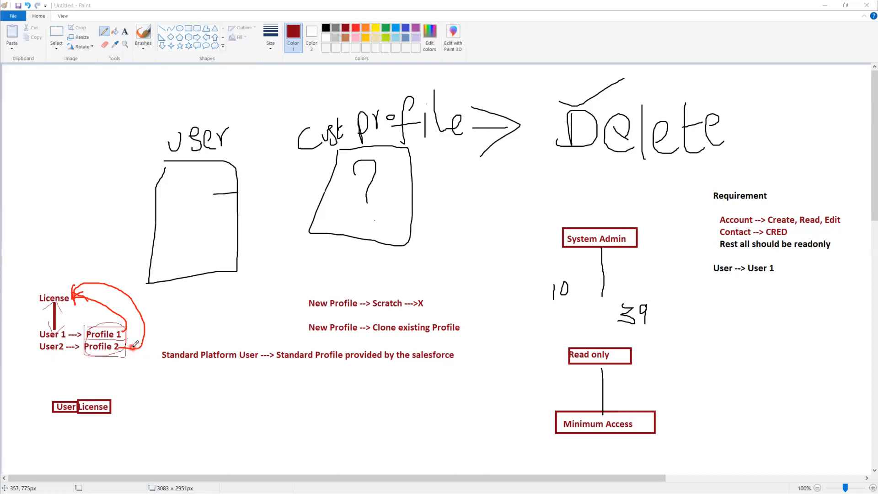
mouse_move(87, 323)
mouse_down()
mouse_move(83, 349)
mouse_move(117, 353)
mouse_move(127, 326)
mouse_move(108, 328)
mouse_up()
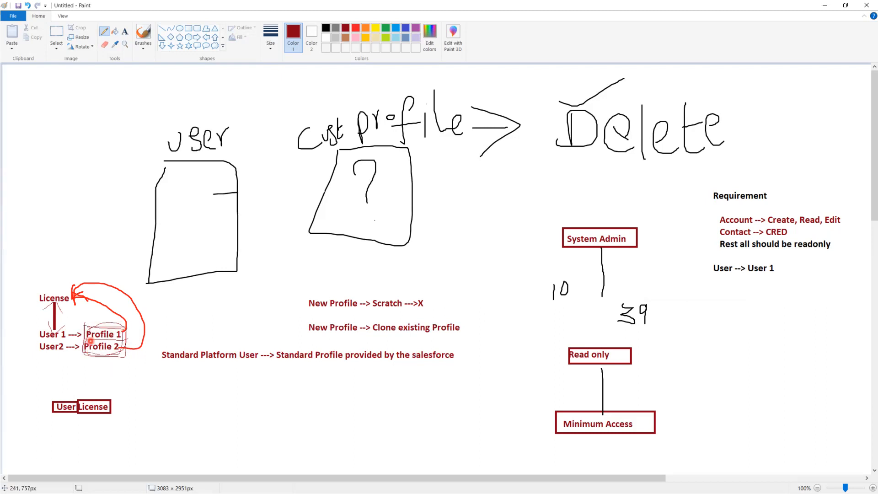
- Switch to the PowerPoint slide show, advance from the Requirement slide through the Create Profile slides, and exit the show
key(alt+Tab)
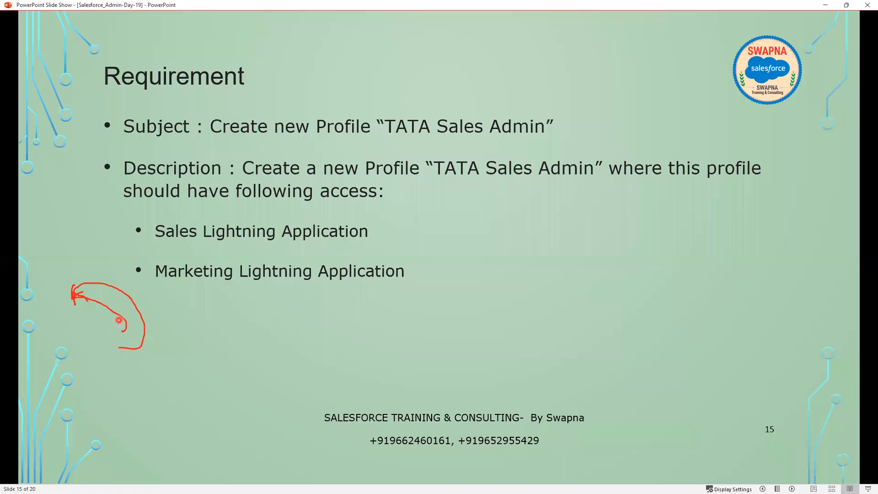
key(alt+Tab)
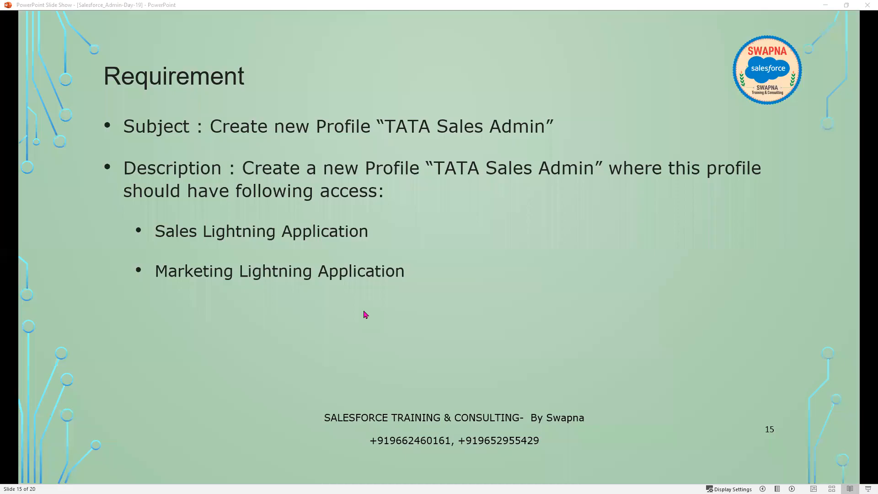
click(333, 314)
click(331, 313)
click(329, 308)
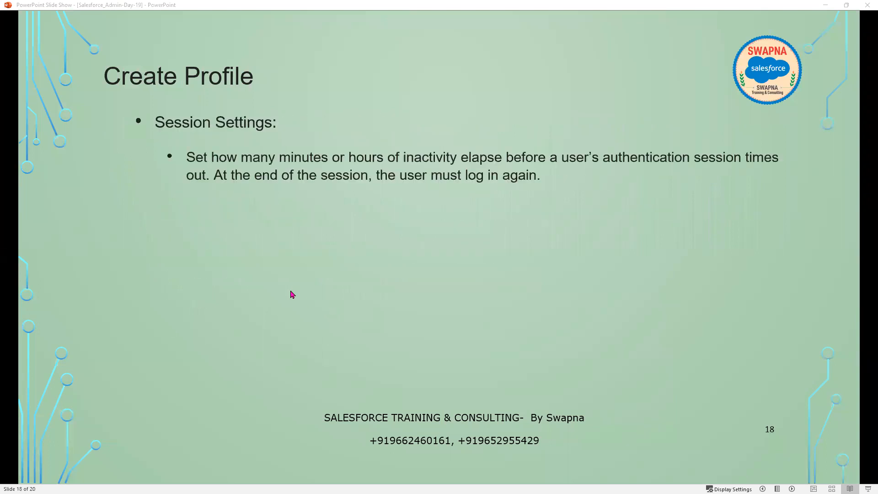
click(199, 274)
click(199, 304)
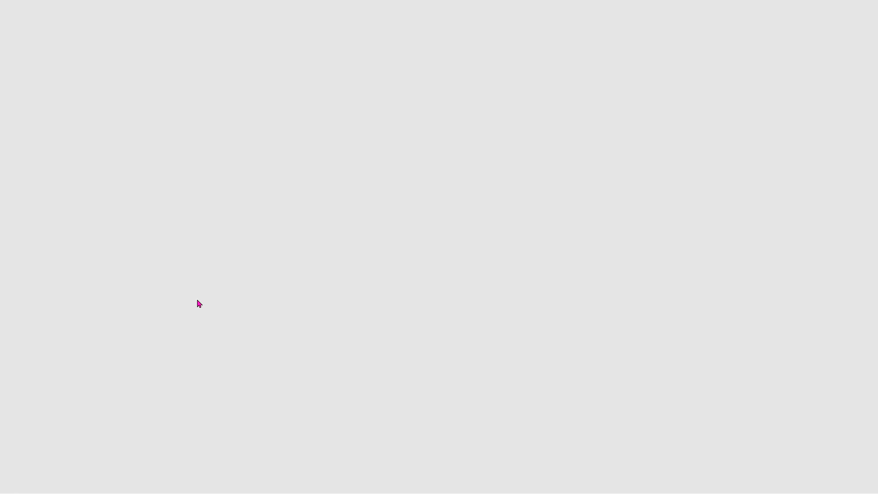
click(199, 304)
- Open slide 19, Interview Question, in the presentation's normal editing view
scroll(71, 370, down, 8)
scroll(71, 370, down, 6)
click(67, 364)
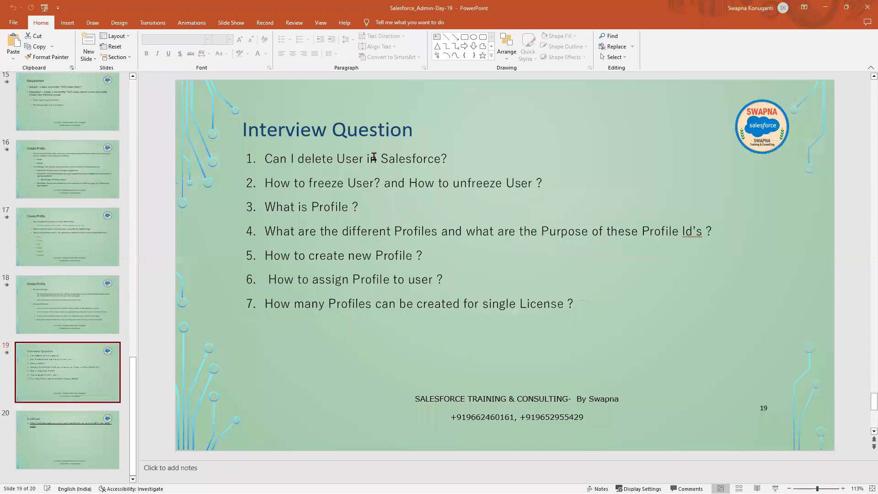